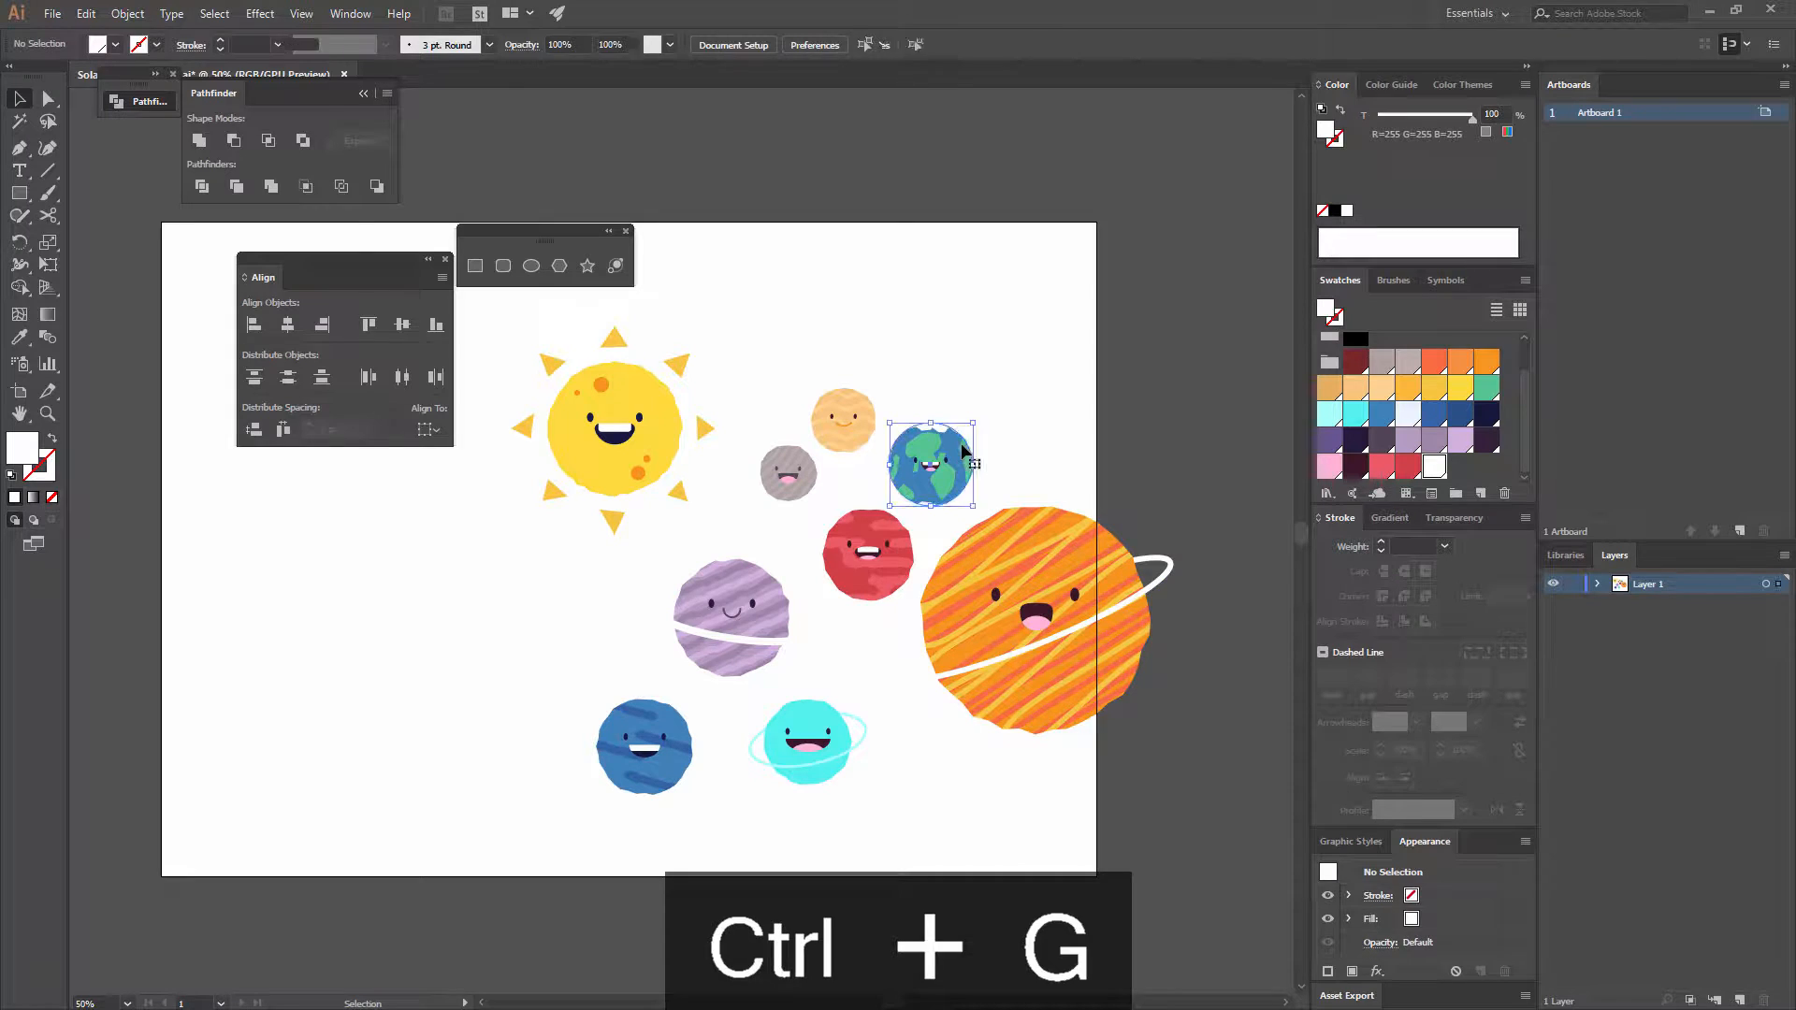
- Group the parts of the Earth into one object and the parts of the small grey planet into another
{"action": "left_click_drag", "start_coordinate": [962, 468], "coordinate": [1015, 384]}
{"action": "key", "text": "ctrl+z"}
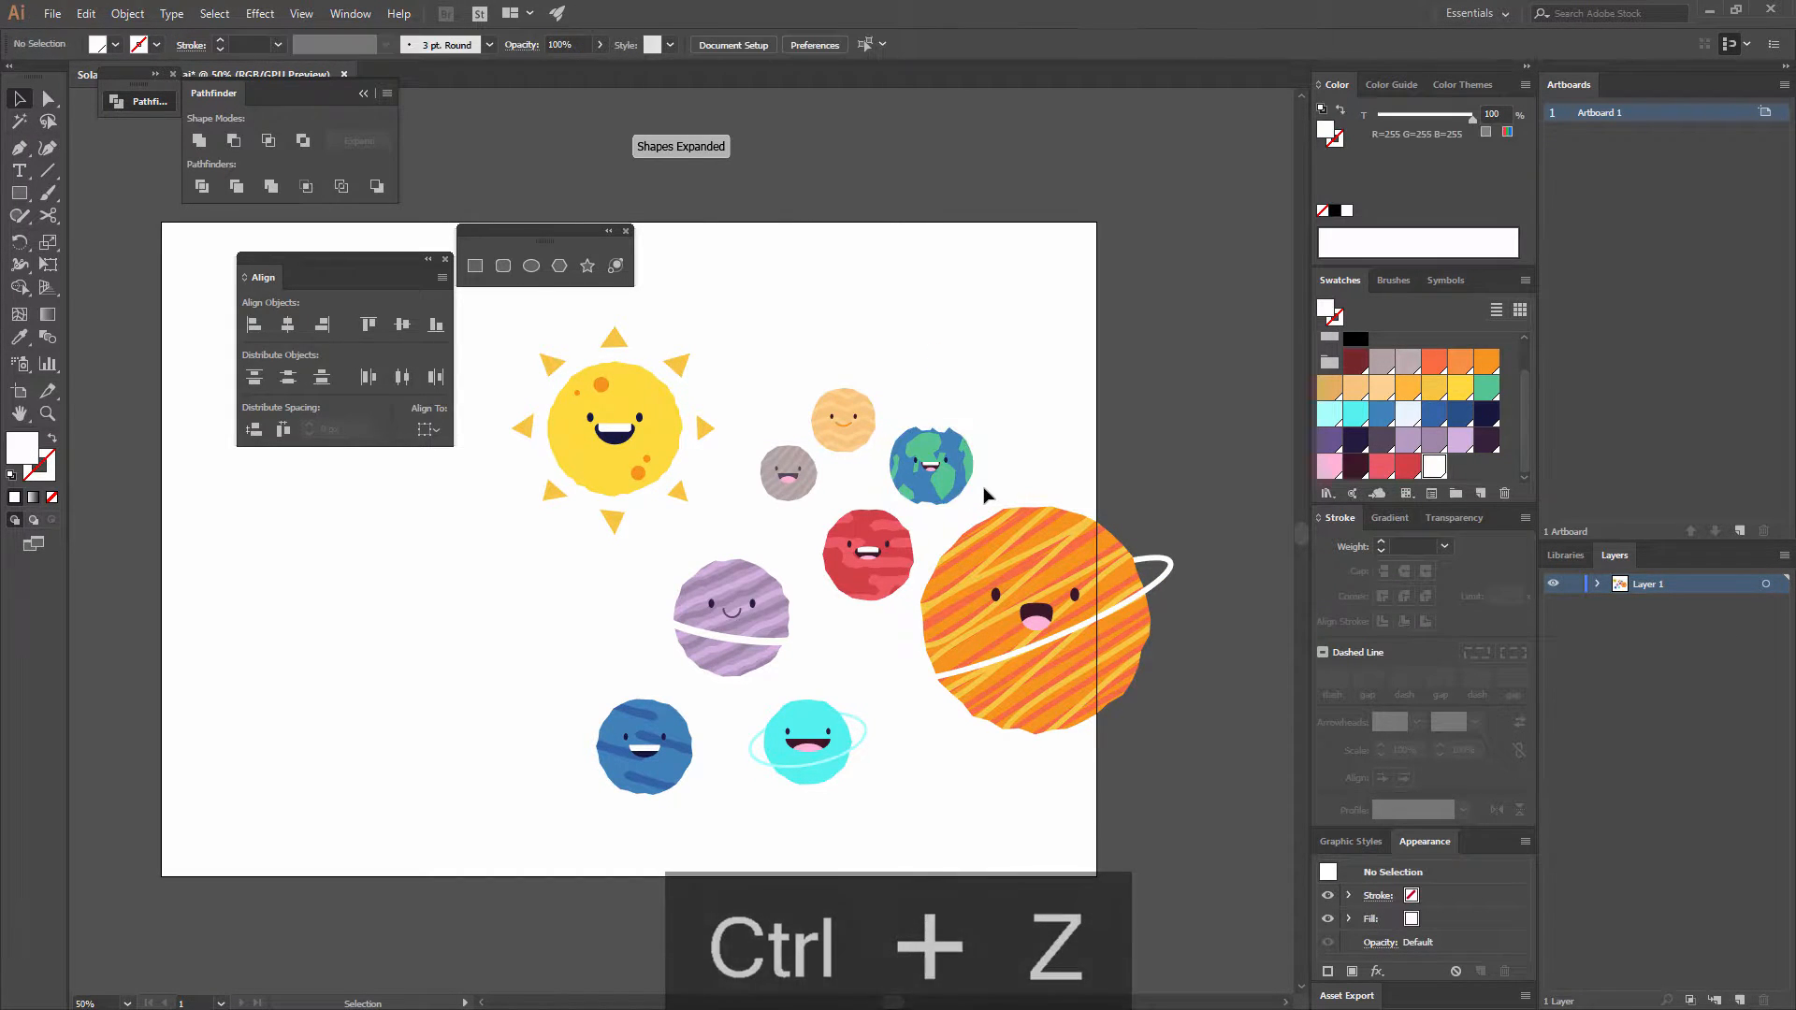
{"action": "key", "text": "ctrl+g"}
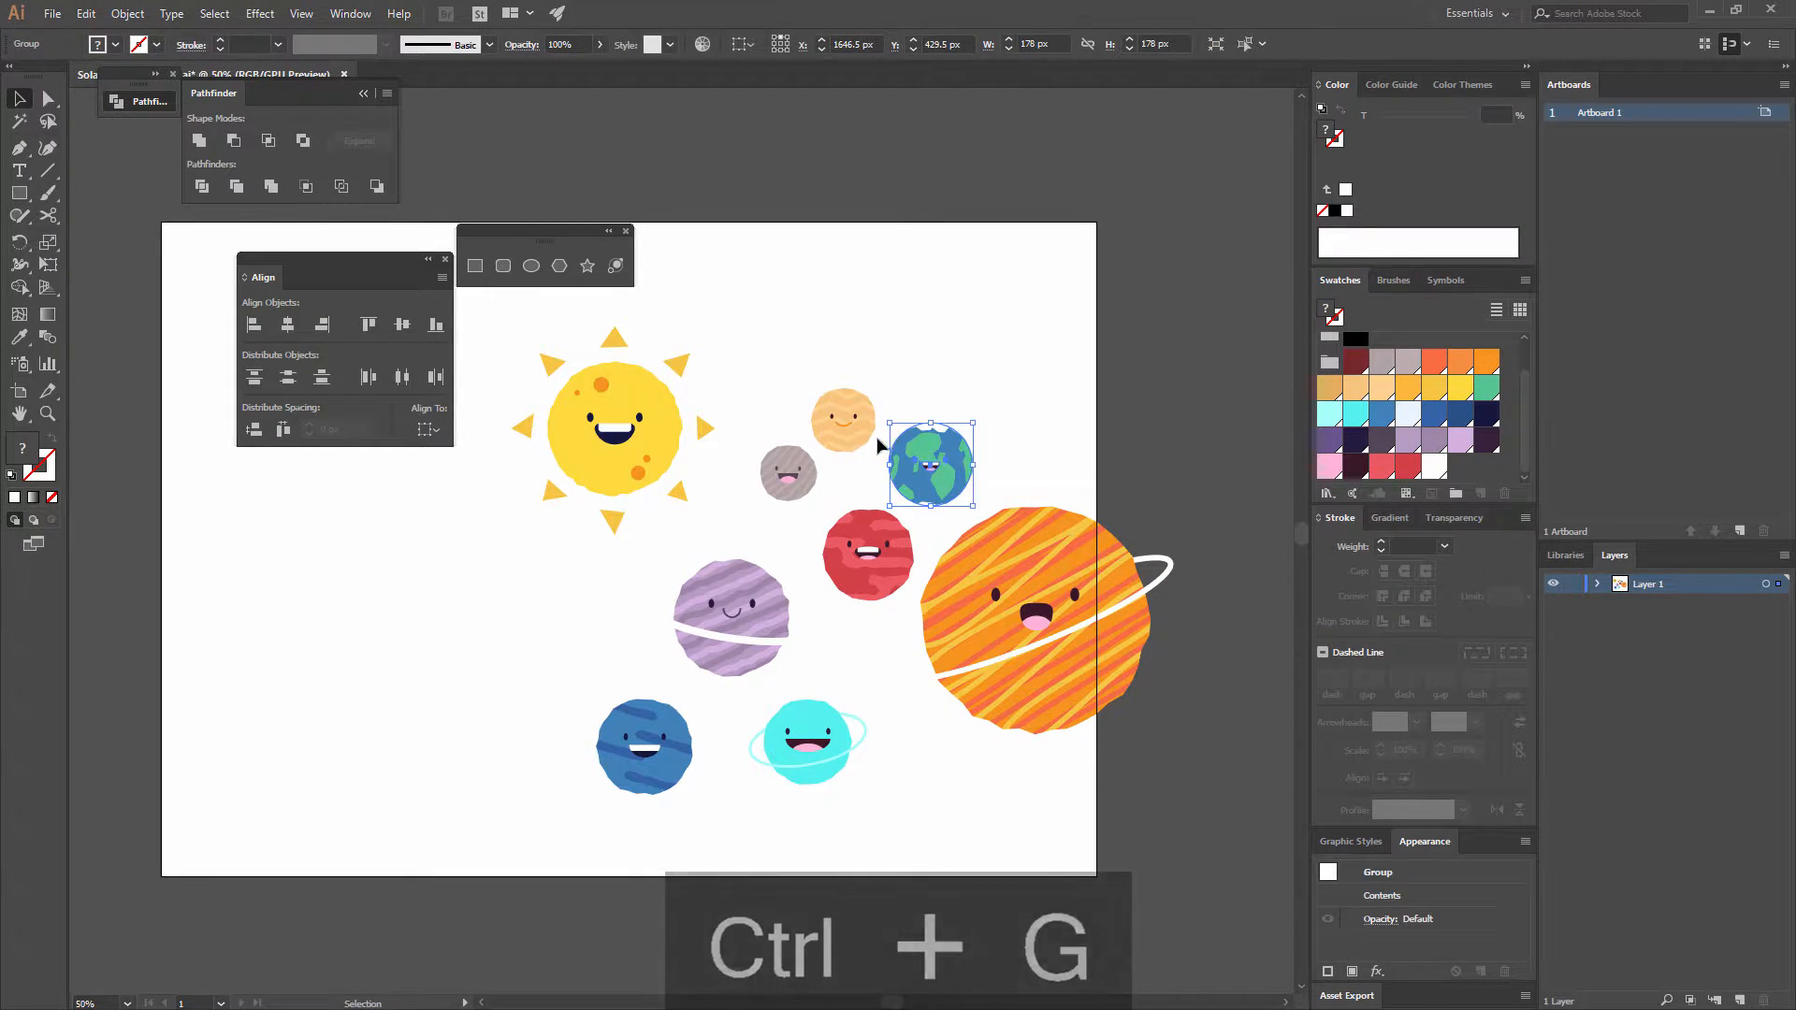
{"action": "left_click", "coordinate": [847, 433]}
{"action": "key", "text": "v"}
{"action": "left_click_drag", "start_coordinate": [822, 494], "coordinate": [751, 458]}
{"action": "key", "text": "ctrl+g"}
{"action": "left_click_drag", "start_coordinate": [633, 441], "coordinate": [716, 357]}
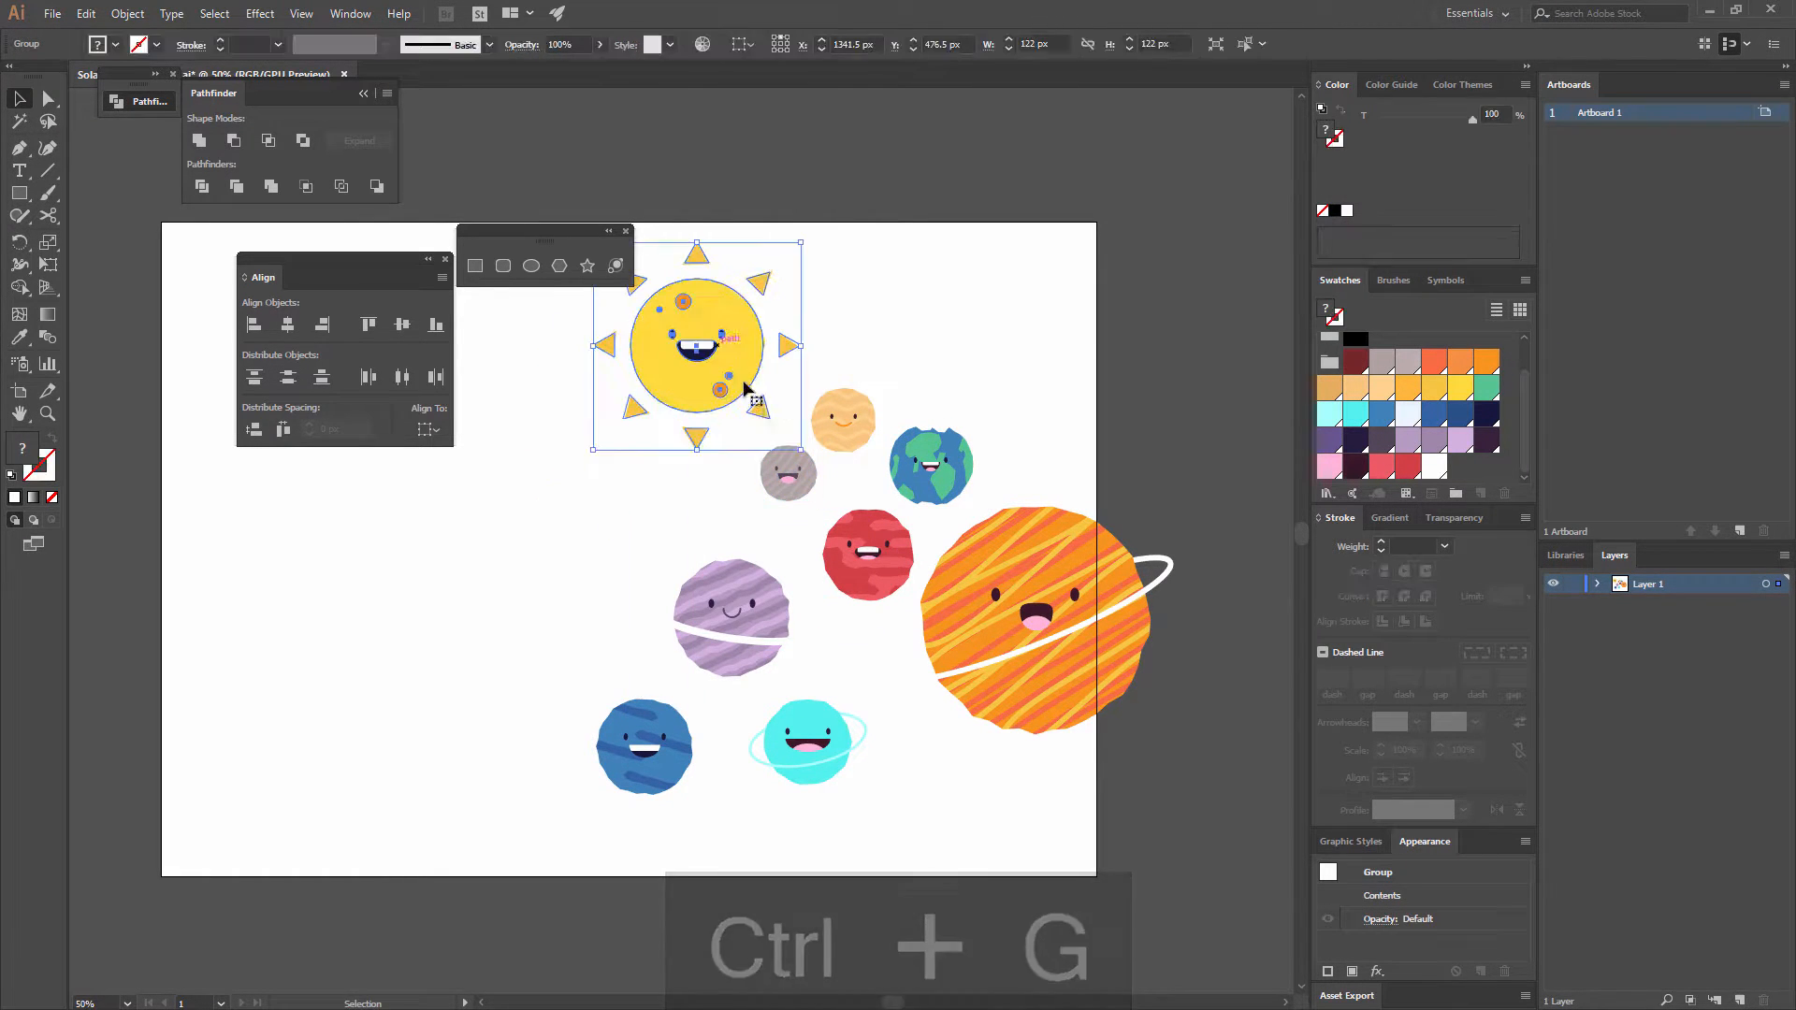
{"action": "key", "text": "ctrl+z"}
- Group the face and body parts of the red, purple, dark blue and cyan planets, each as its own group
{"action": "left_click_drag", "start_coordinate": [900, 603], "coordinate": [828, 513]}
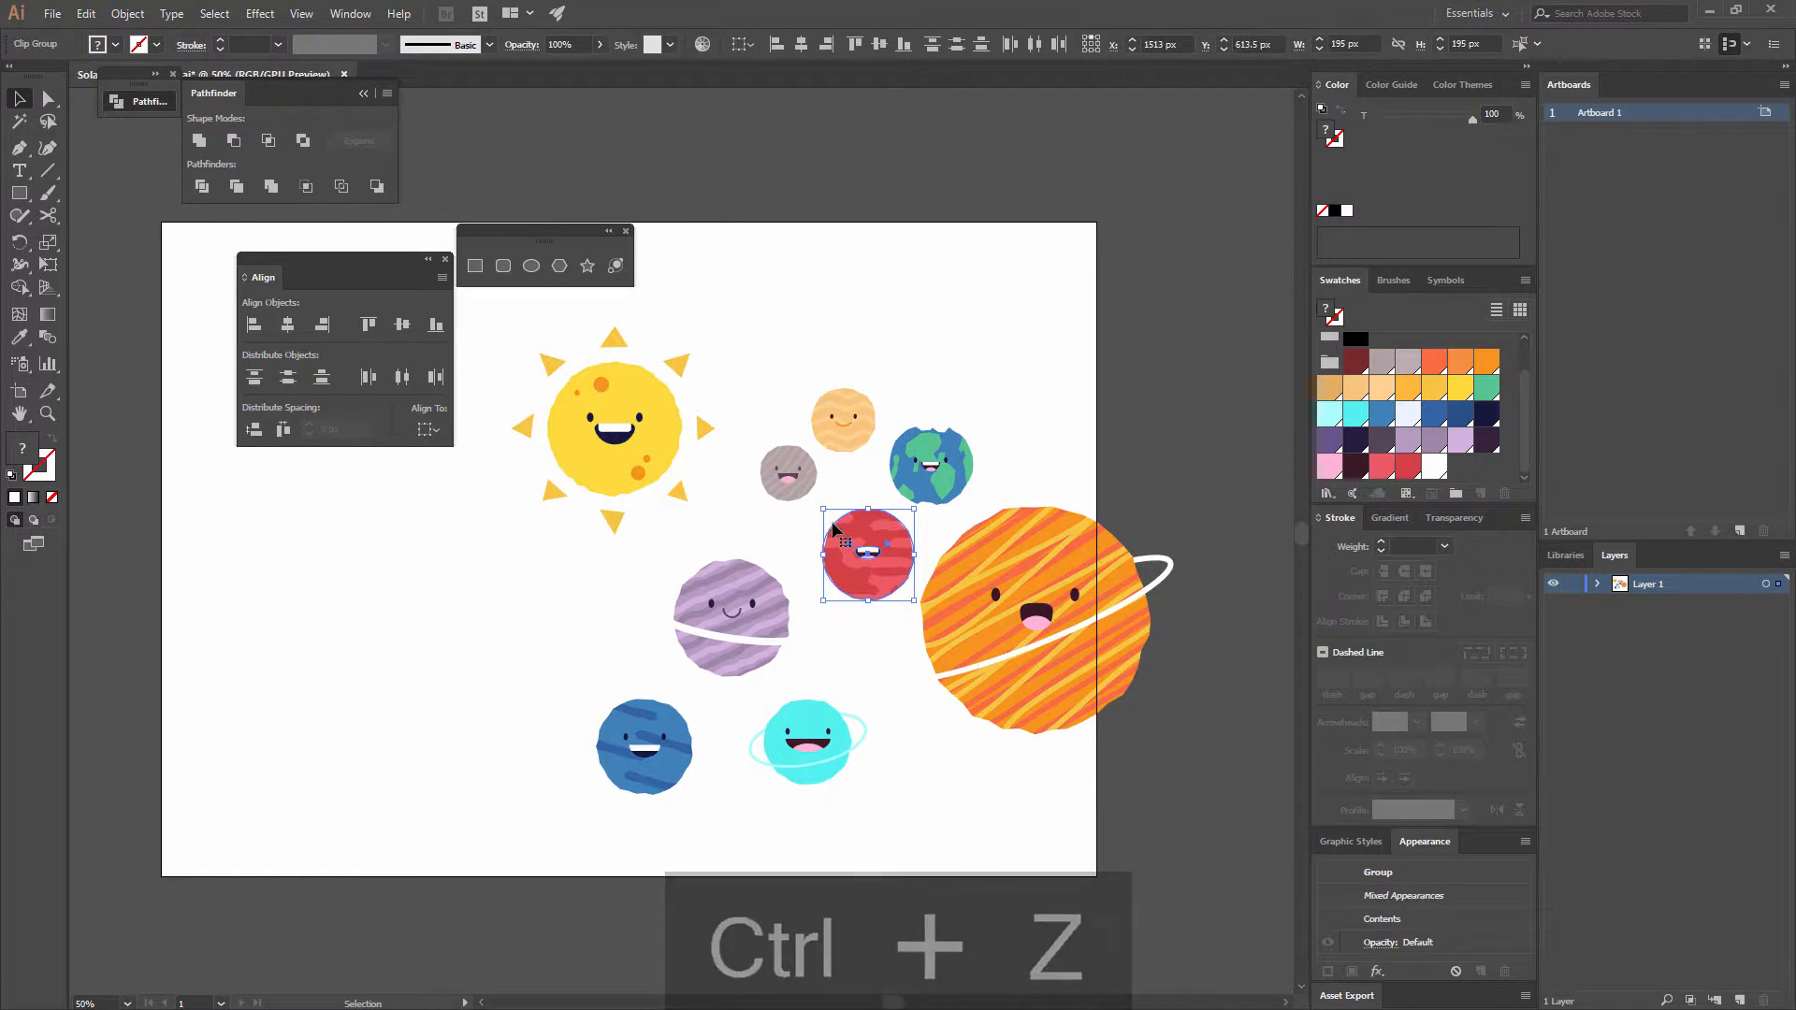
{"action": "key", "text": "ctrl+g"}
{"action": "left_click_drag", "start_coordinate": [644, 561], "coordinate": [702, 672]}
{"action": "key", "text": "ctrl+g"}
{"action": "left_click_drag", "start_coordinate": [561, 721], "coordinate": [686, 743]}
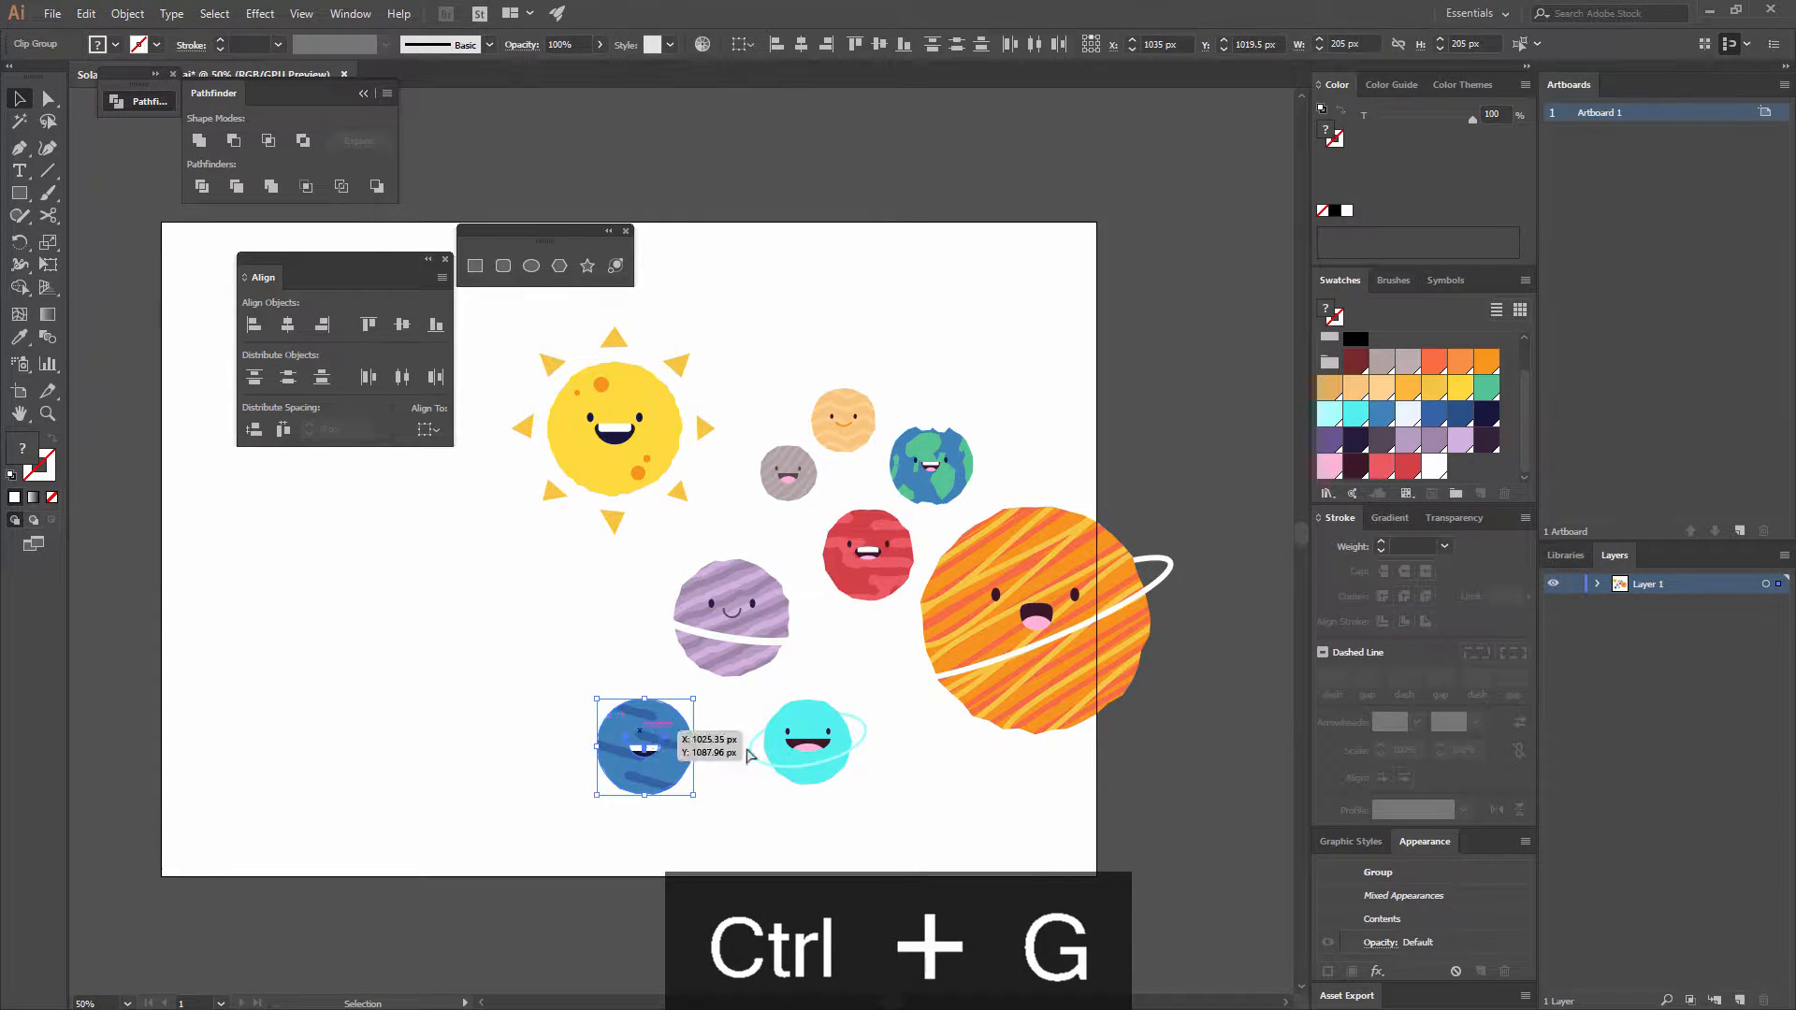
{"action": "key", "text": "ctrl+g"}
{"action": "left_click_drag", "start_coordinate": [854, 789], "coordinate": [734, 716]}
{"action": "key", "text": "ctrl+g"}
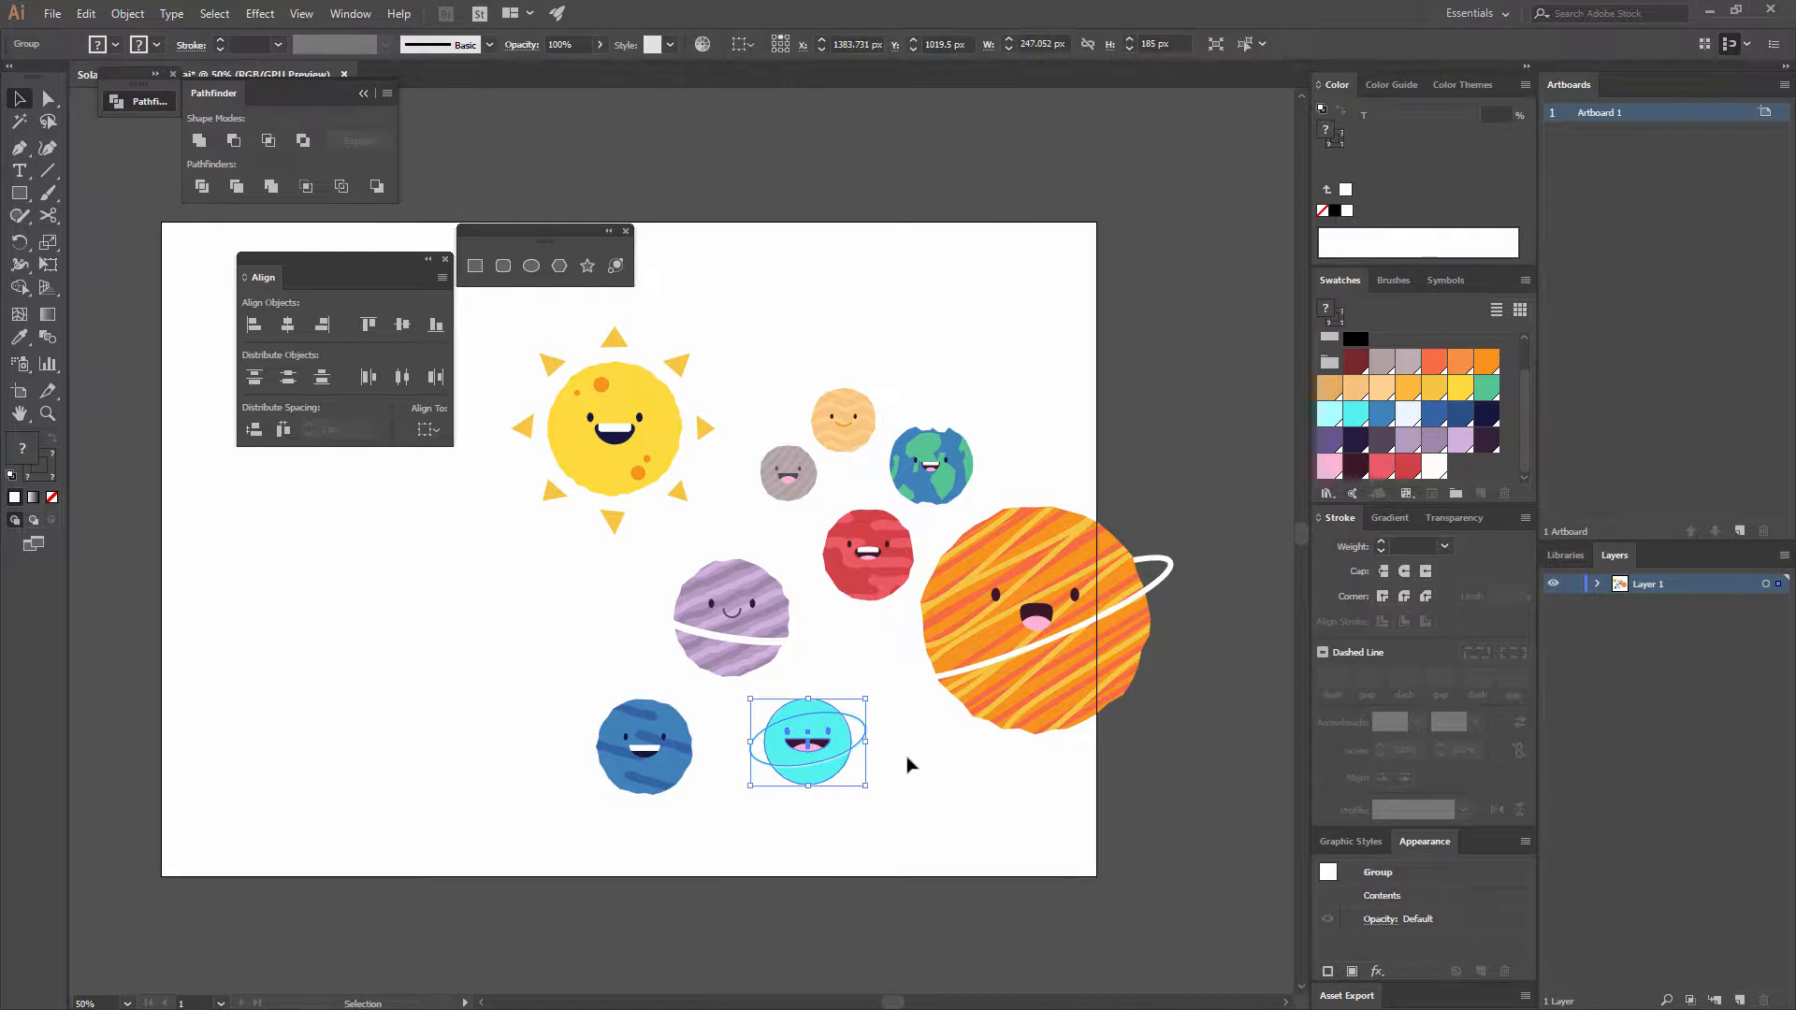
{"action": "left_click", "coordinate": [911, 765]}
{"action": "left_click_drag", "start_coordinate": [1052, 548], "coordinate": [1080, 263]}
{"action": "key", "text": "ctrl+z"}
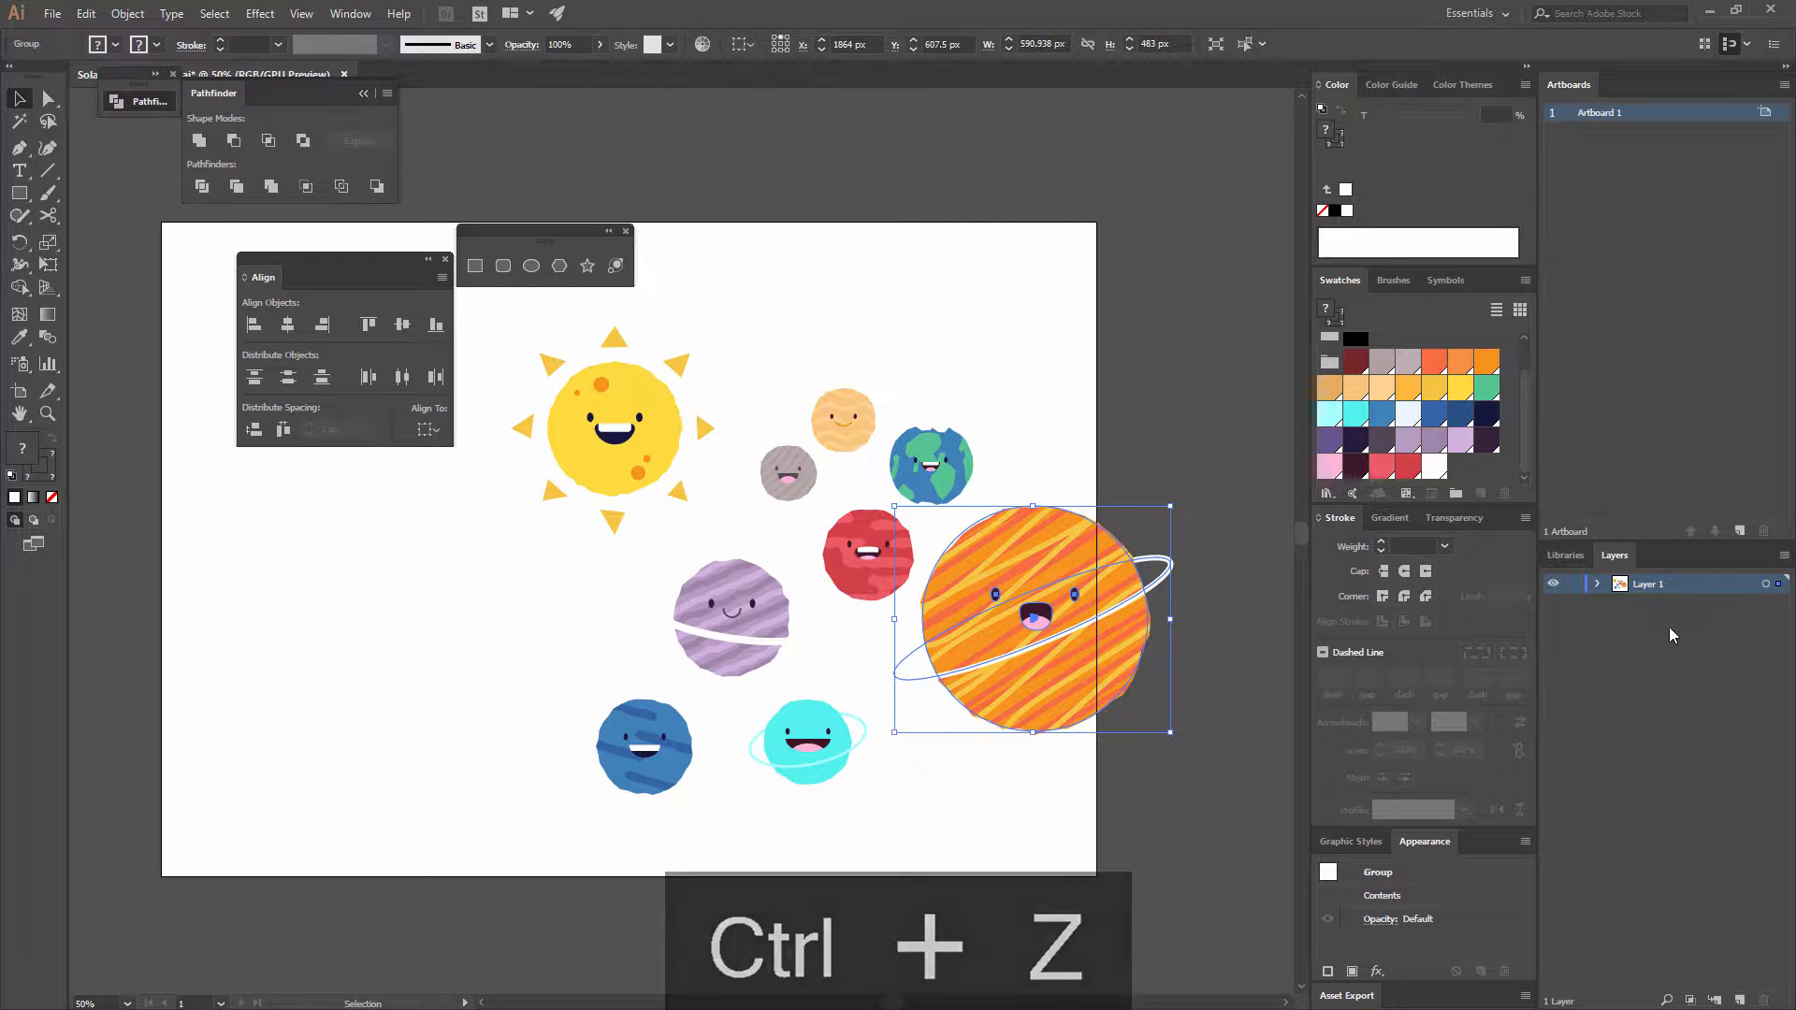
- Rename the existing layer Planets and add a new layer named Background beneath it
{"action": "double_click", "coordinate": [1654, 585]}
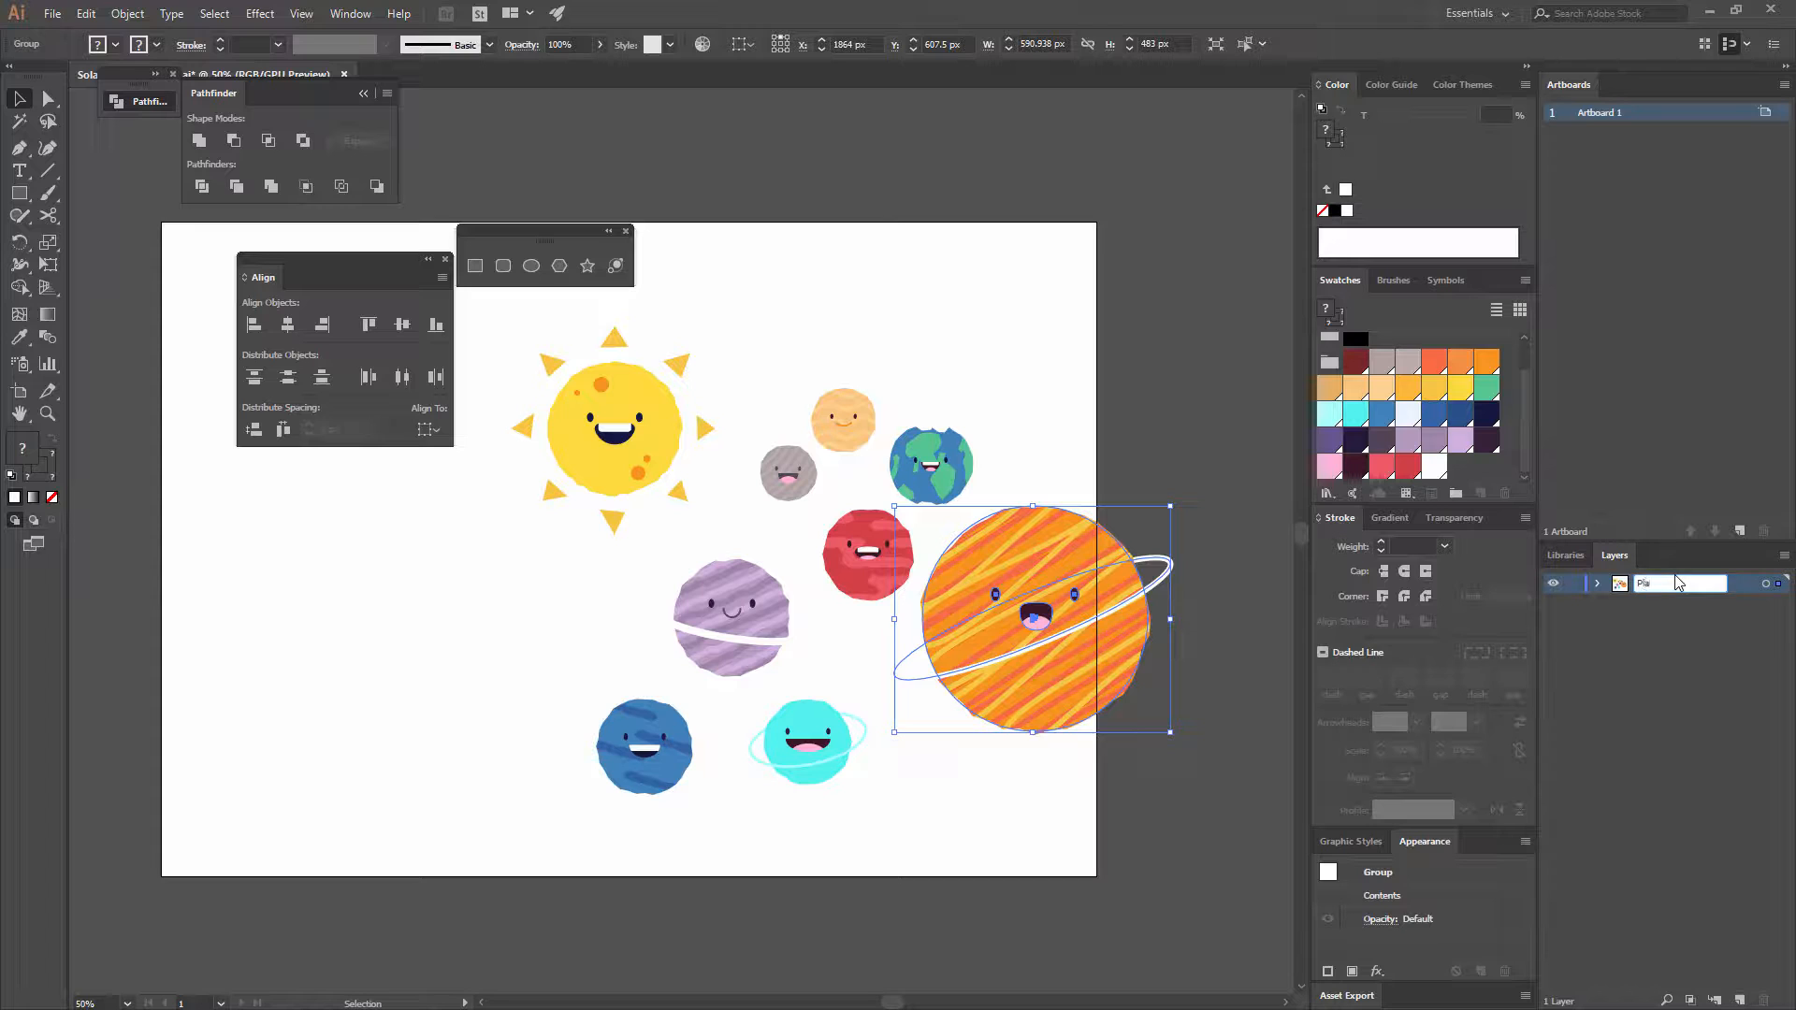
{"action": "key", "text": "Return"}
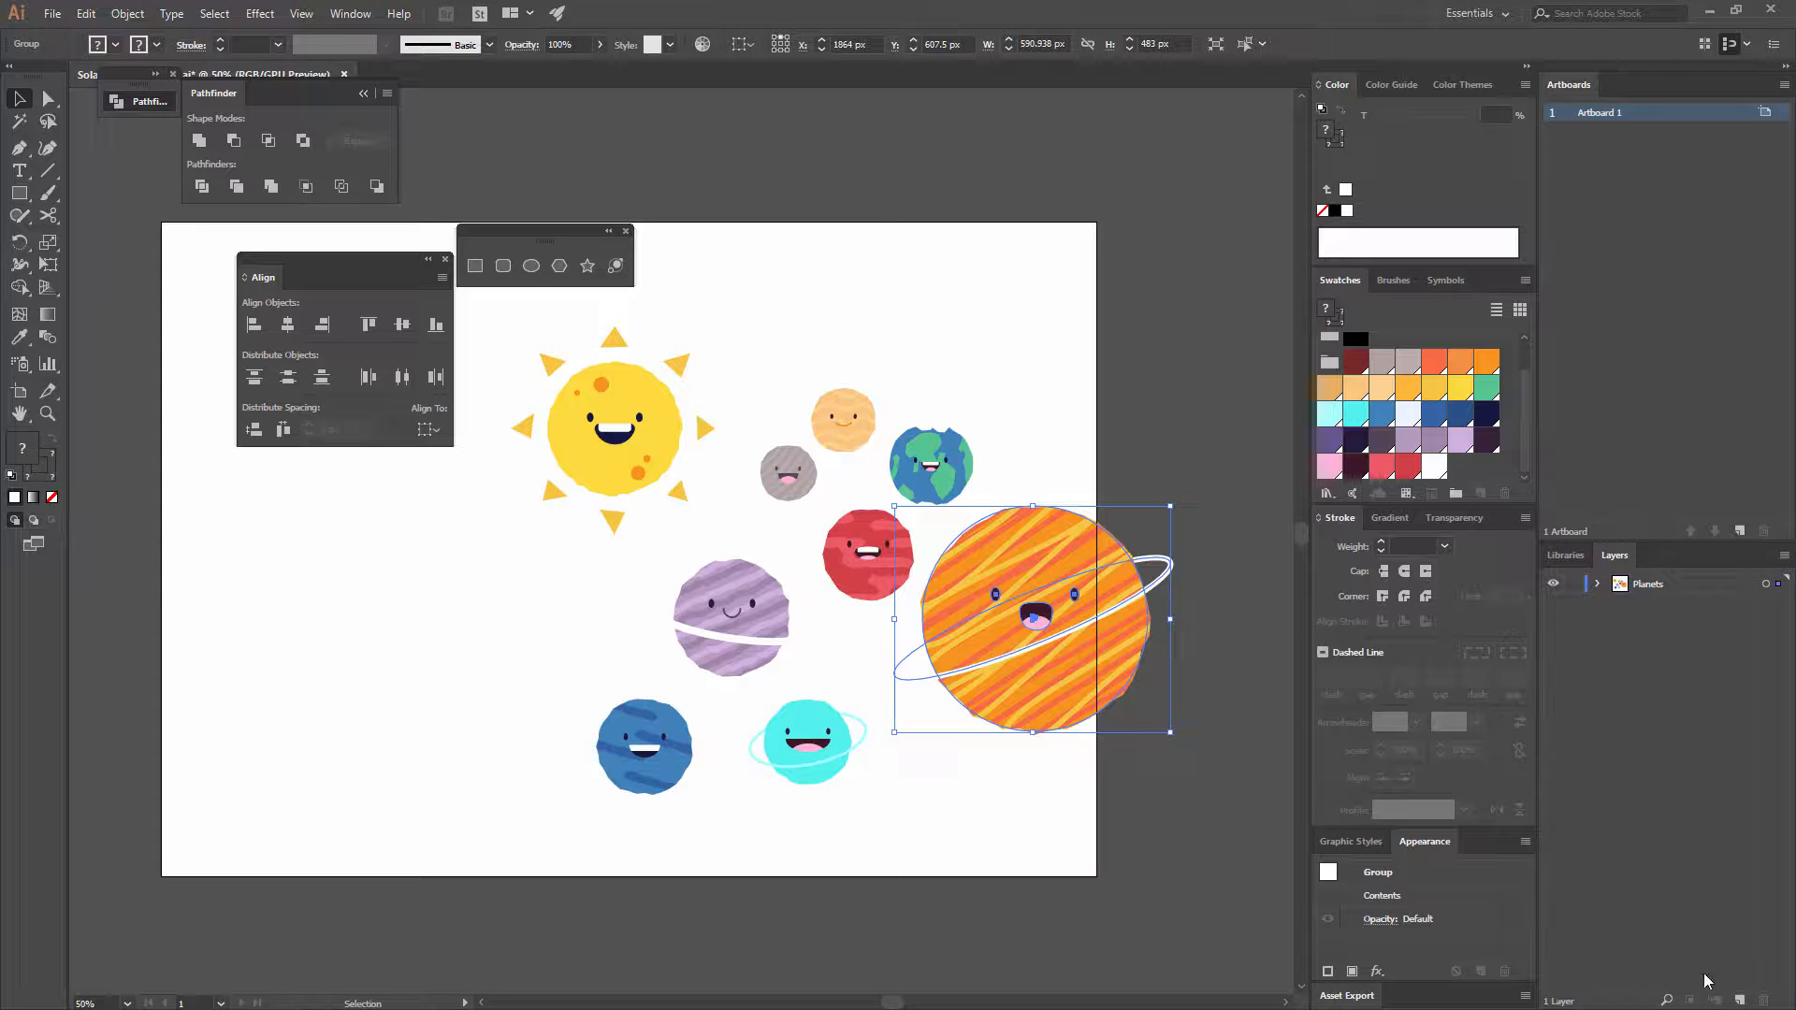
{"action": "left_click", "coordinate": [1739, 1000]}
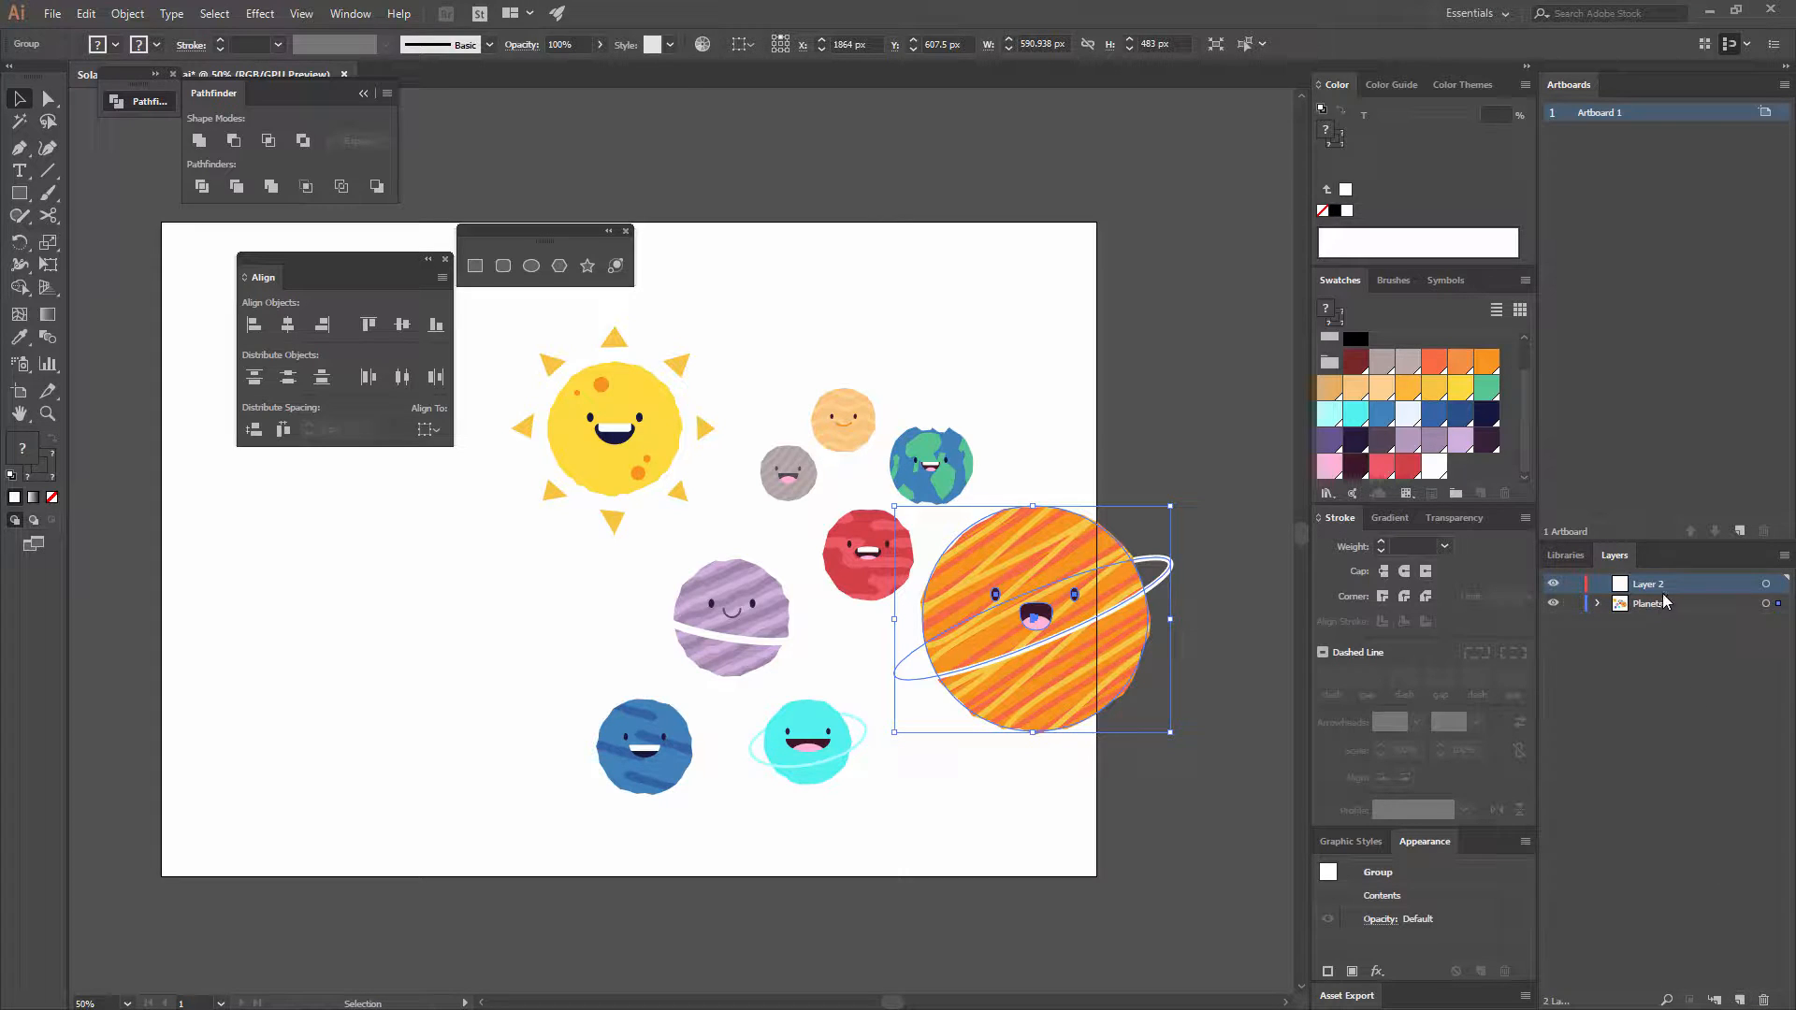
{"action": "left_click_drag", "start_coordinate": [1671, 588], "coordinate": [1674, 622]}
{"action": "double_click", "coordinate": [1648, 605]}
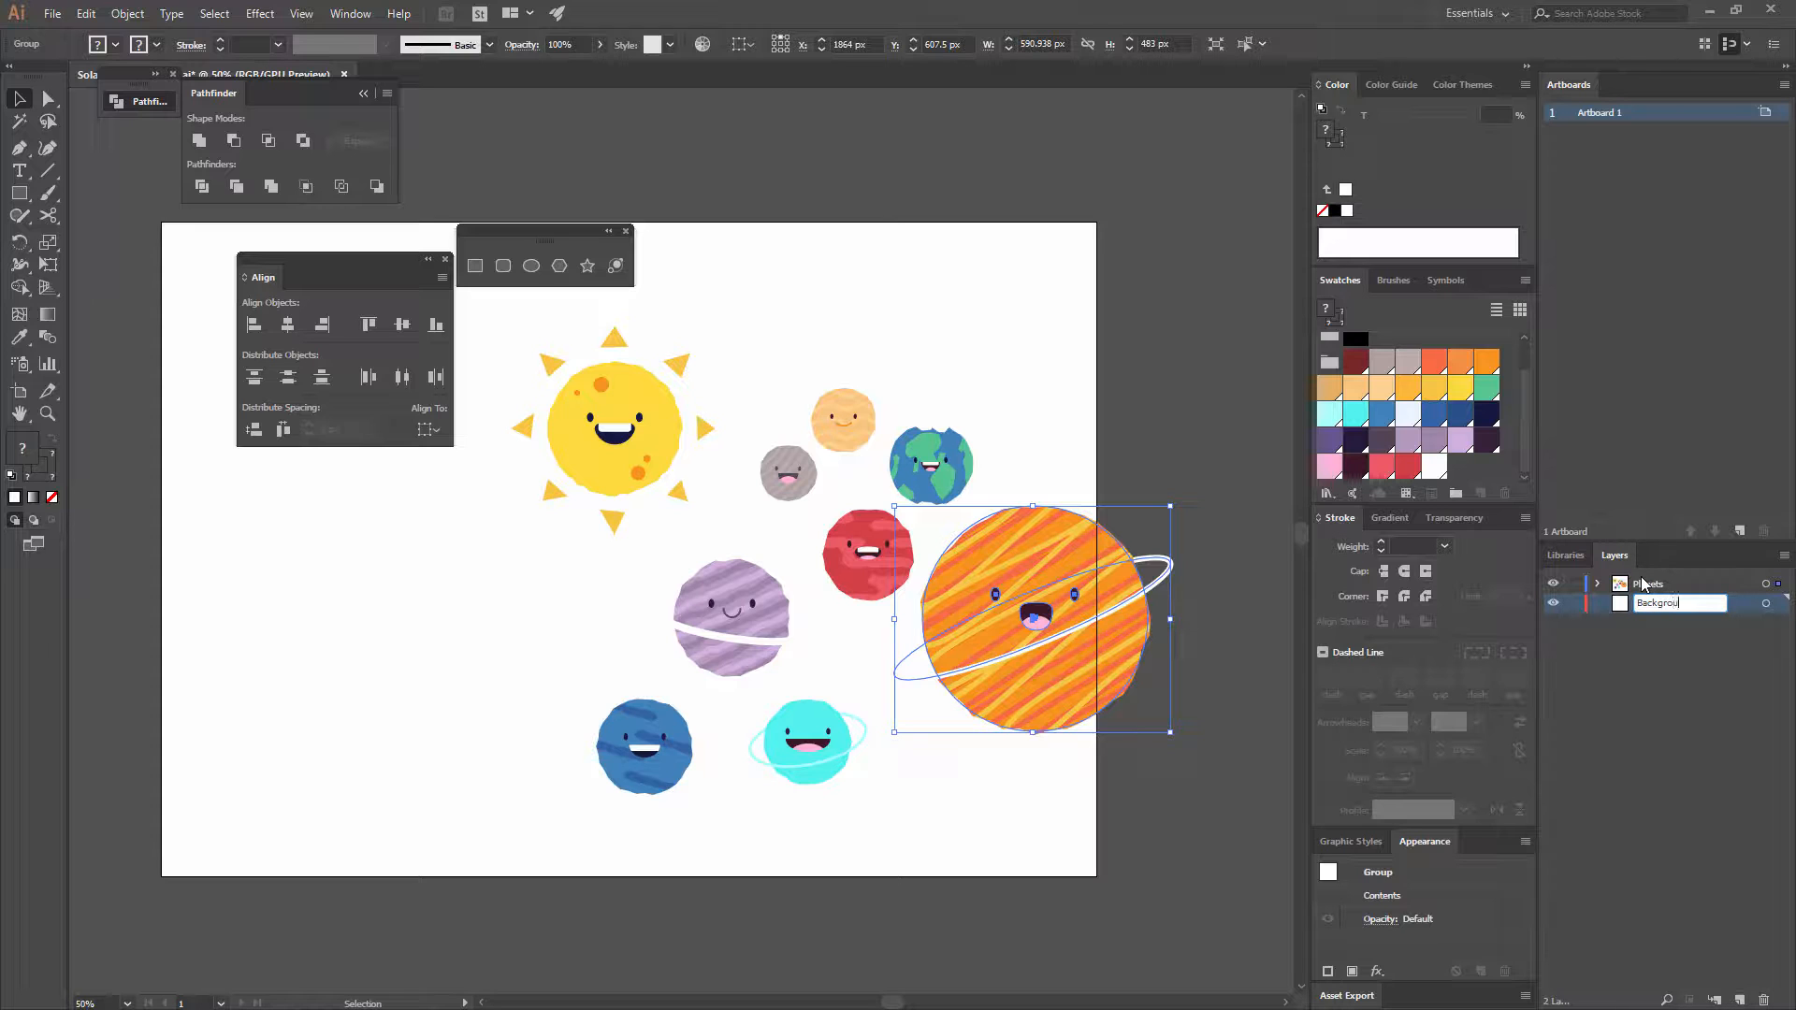
{"action": "type", "text": "Background"}
{"action": "left_click", "coordinate": [1622, 703]}
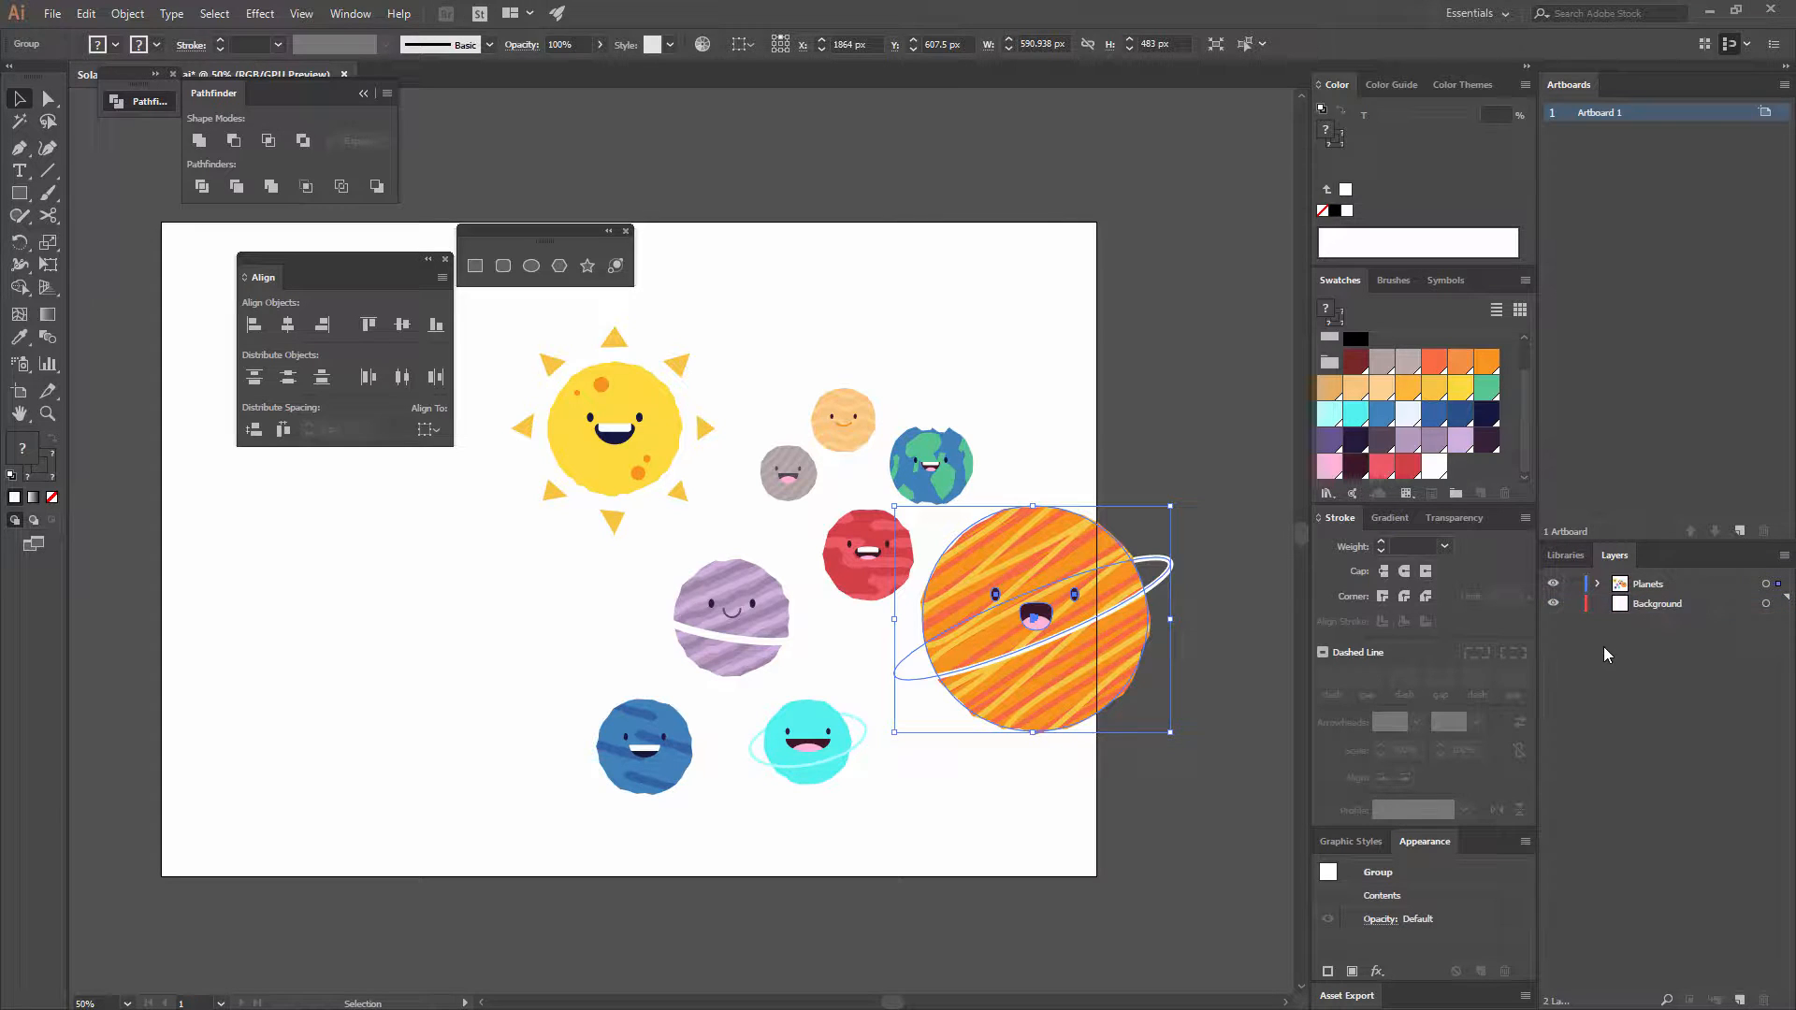
- Lock the Planets layer and draw a dark navy rectangle of about 2082 × 1458 px on the Background layer, extending past the artboard
{"action": "left_click", "coordinate": [1574, 586]}
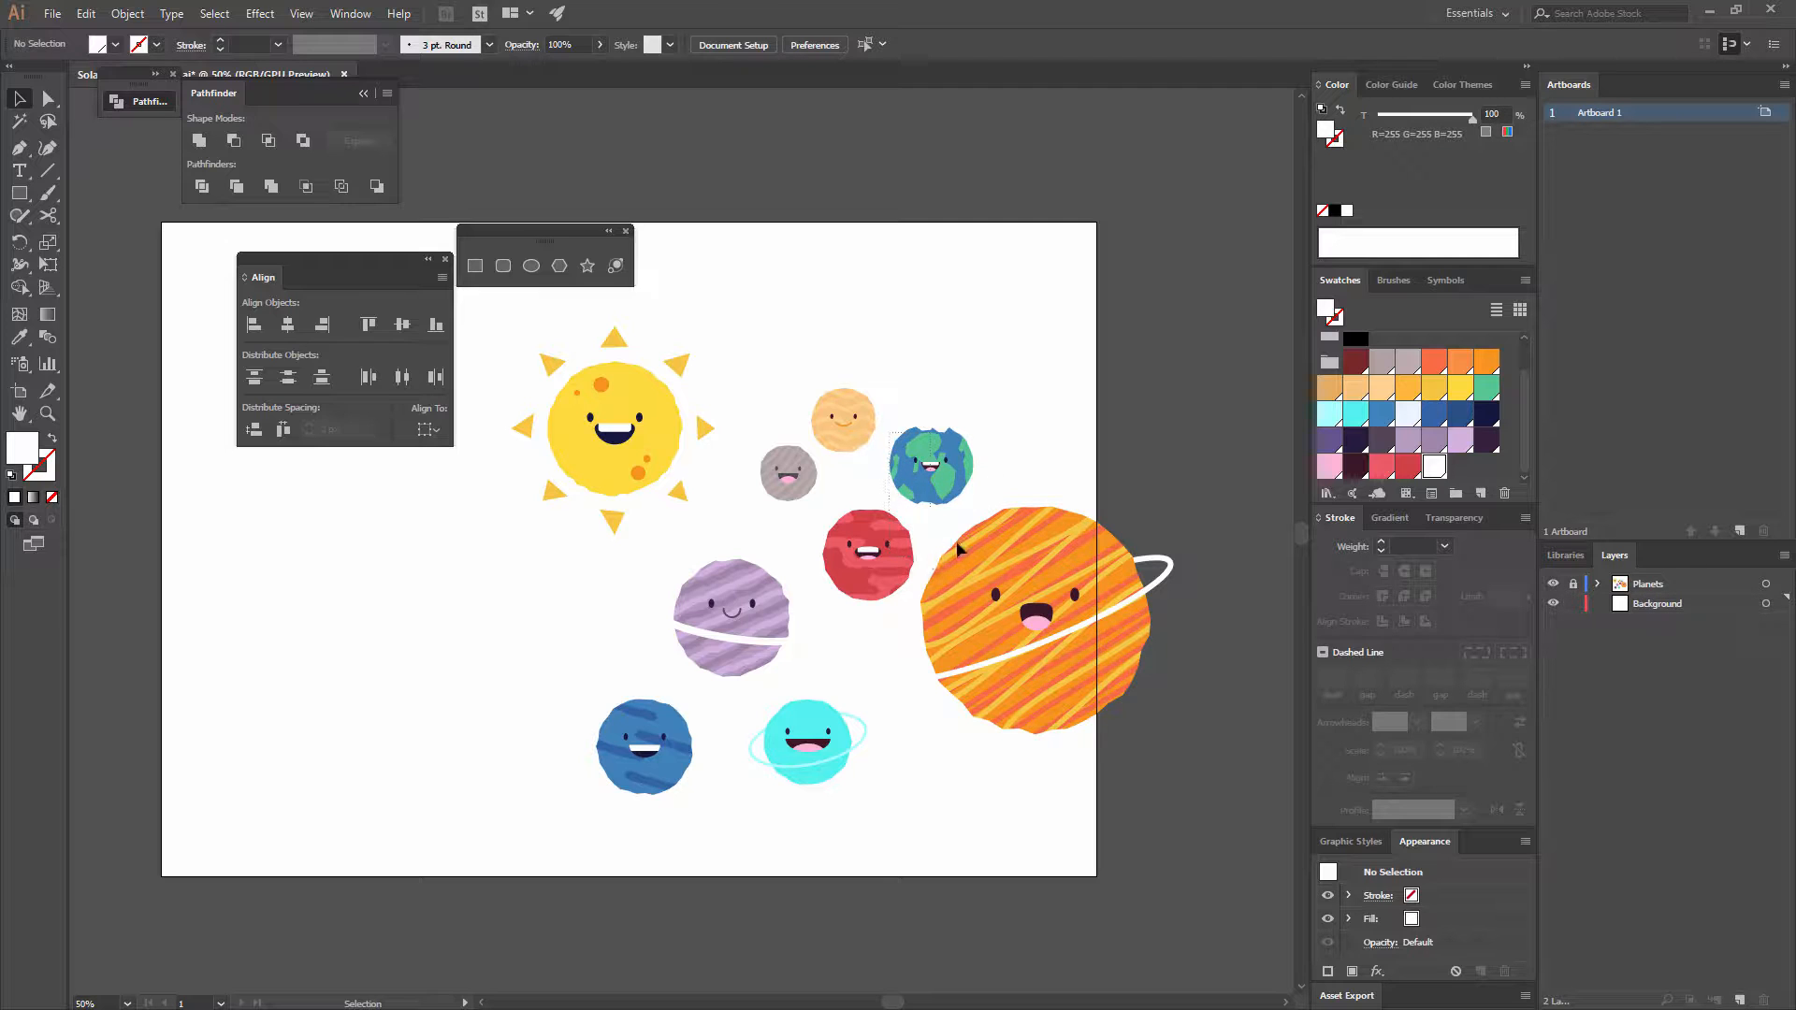
{"action": "left_click", "coordinate": [1666, 604]}
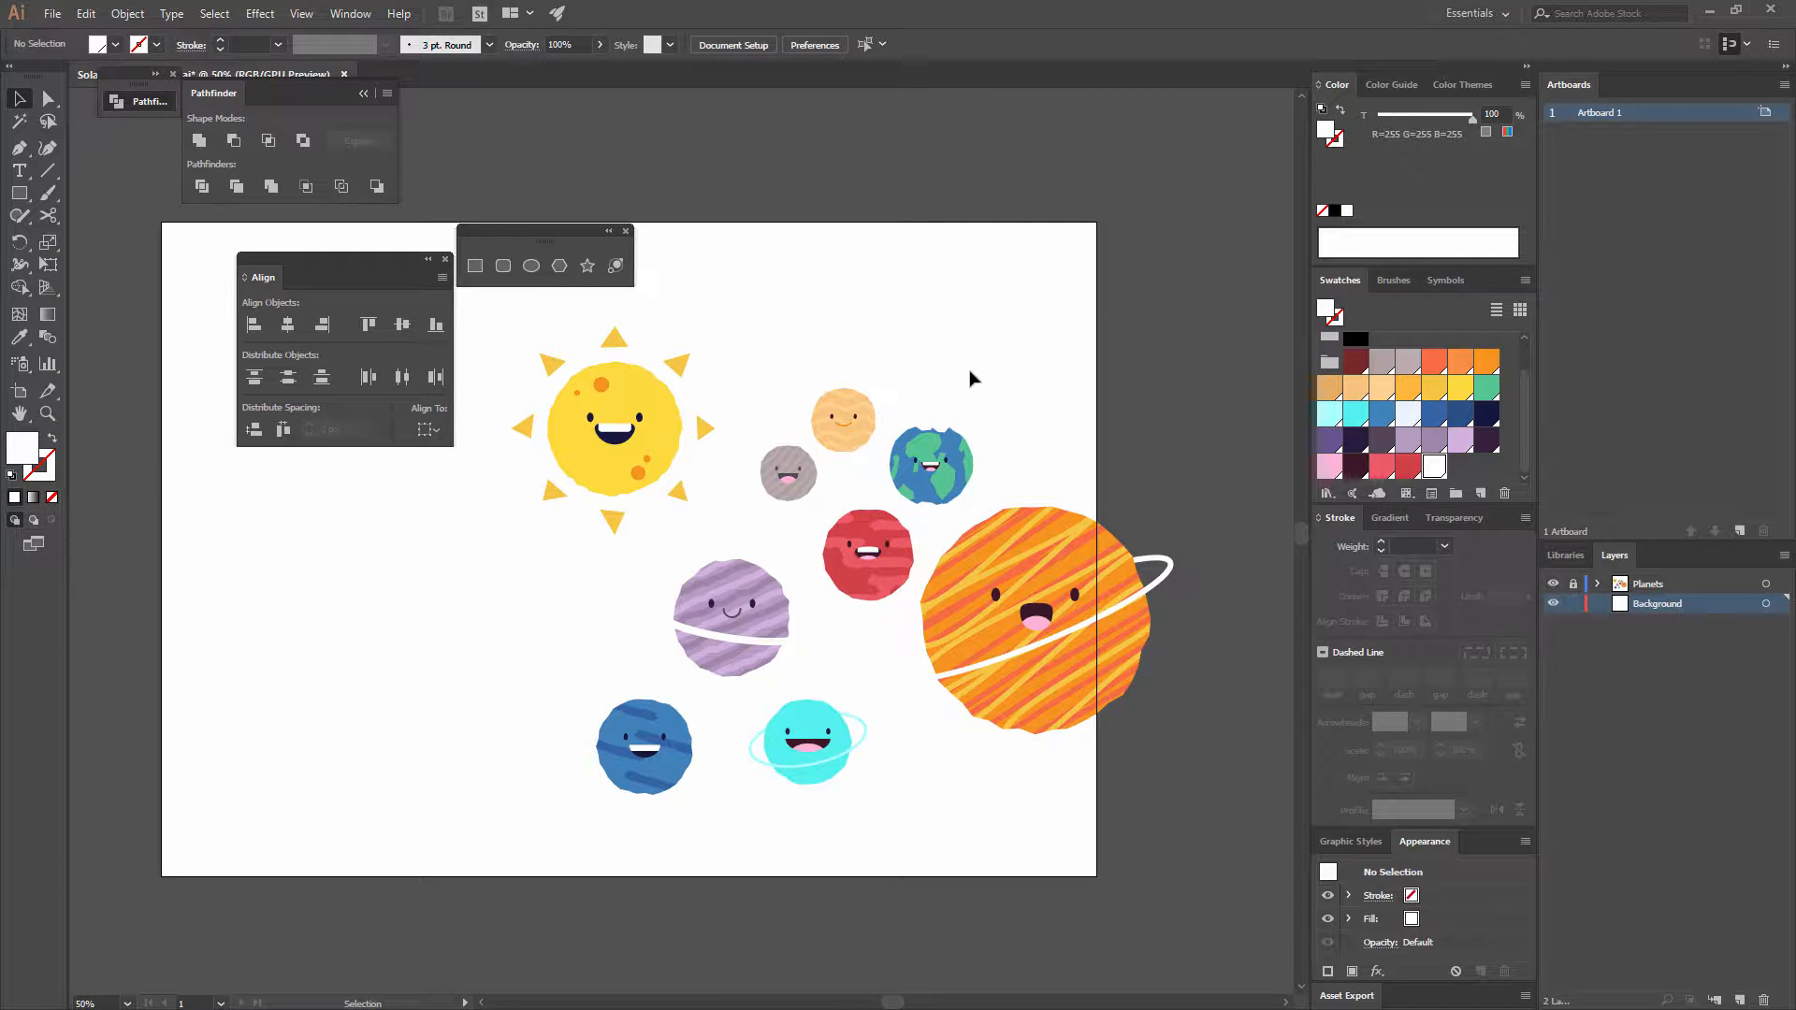
{"action": "key", "text": "ctrl+minus"}
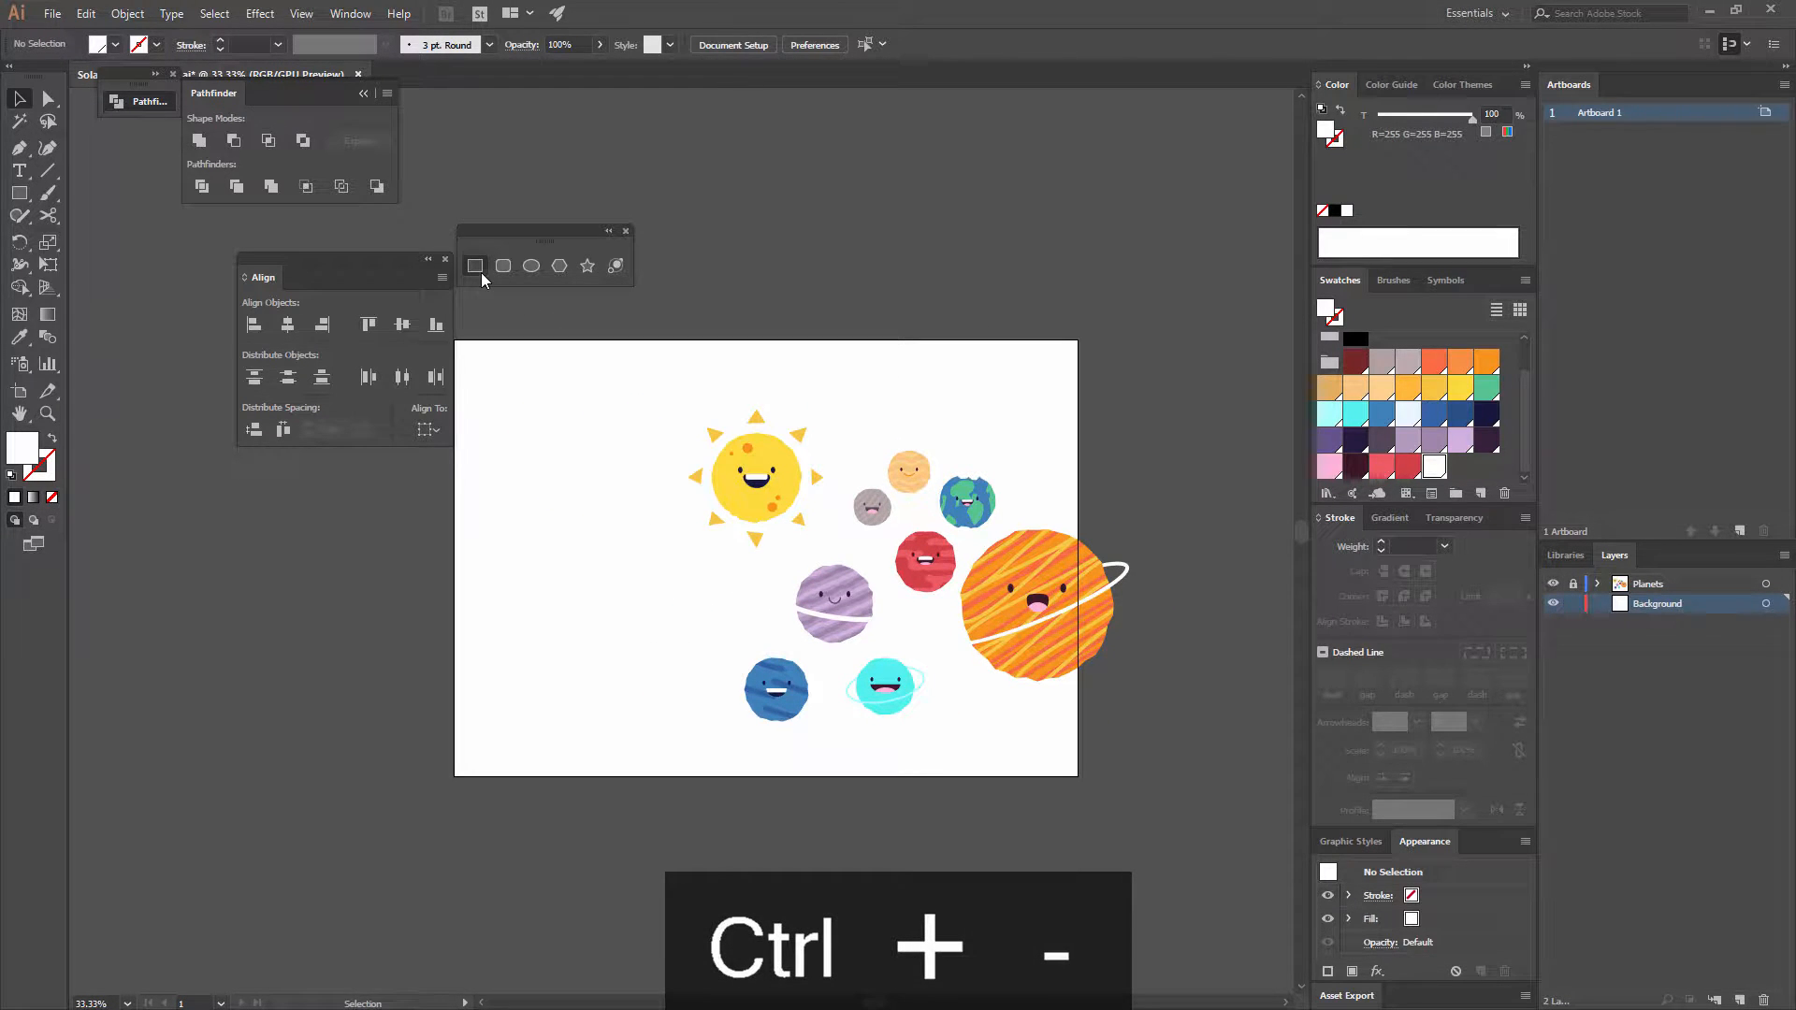
{"action": "left_click", "coordinate": [478, 271]}
{"action": "left_click_drag", "start_coordinate": [499, 356], "coordinate": [1149, 810]}
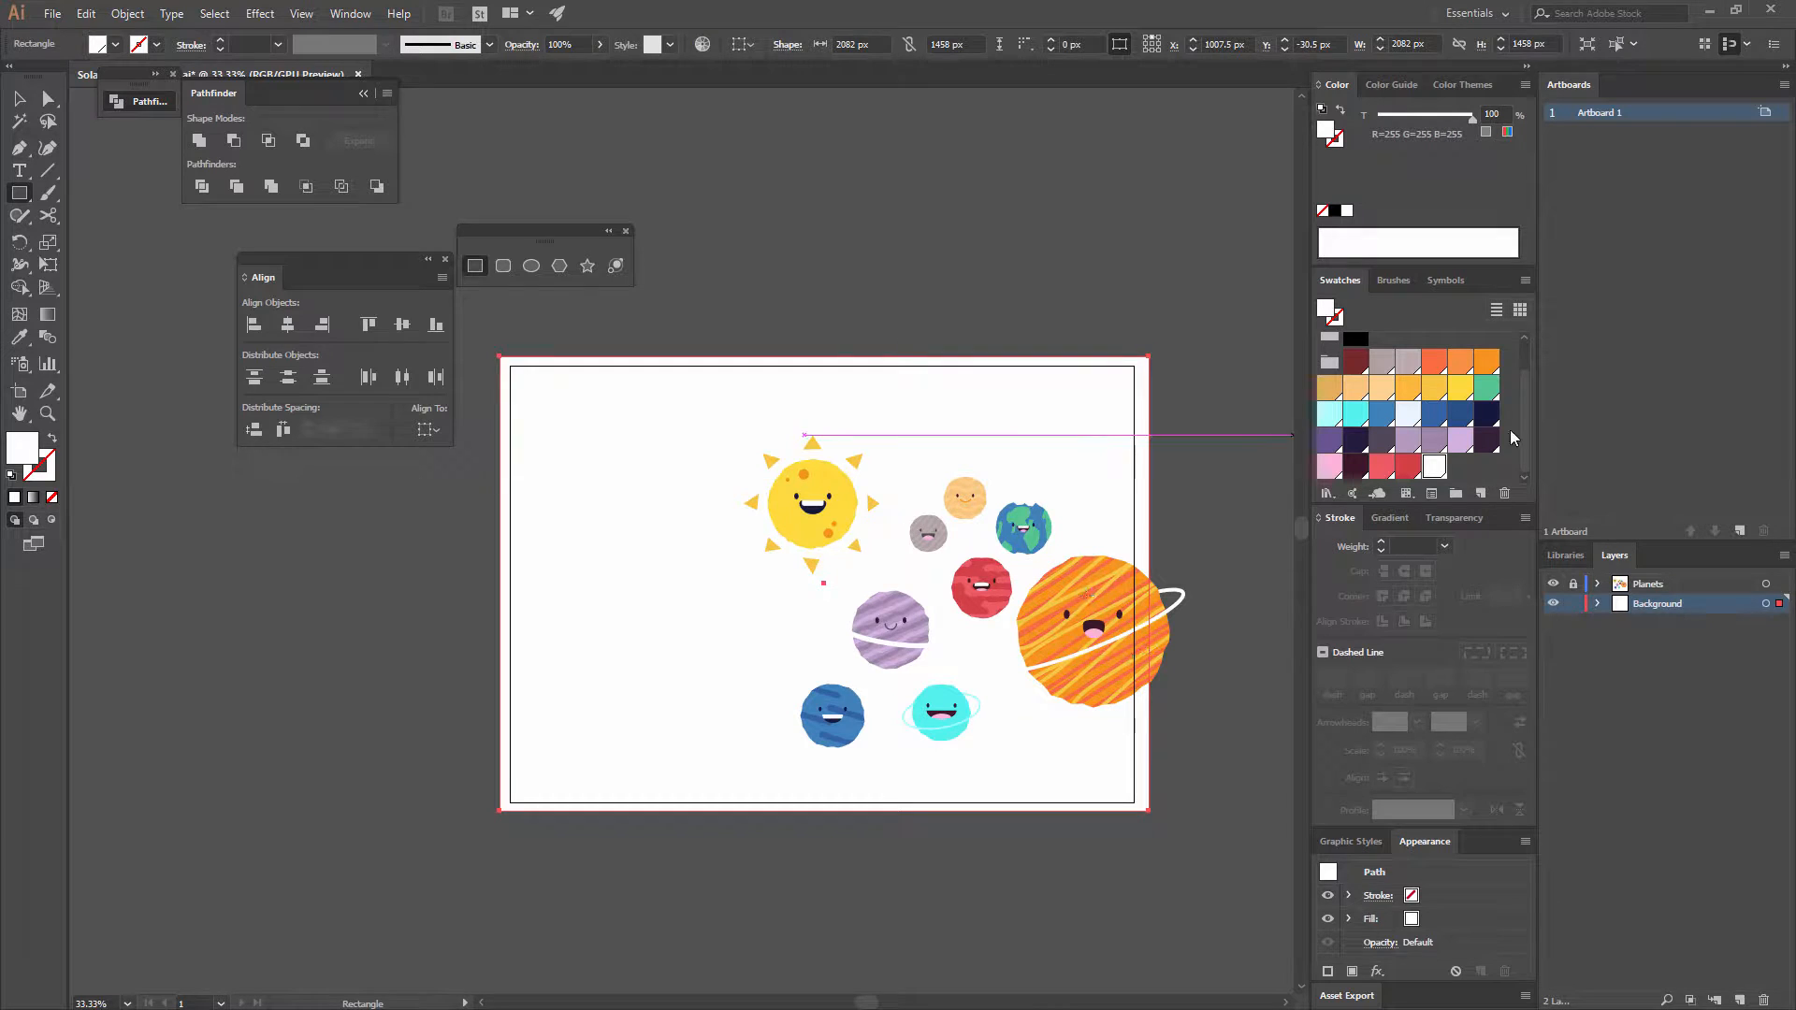
{"action": "left_click", "coordinate": [1486, 414]}
{"action": "key", "text": "v"}
{"action": "left_click", "coordinate": [950, 321]}
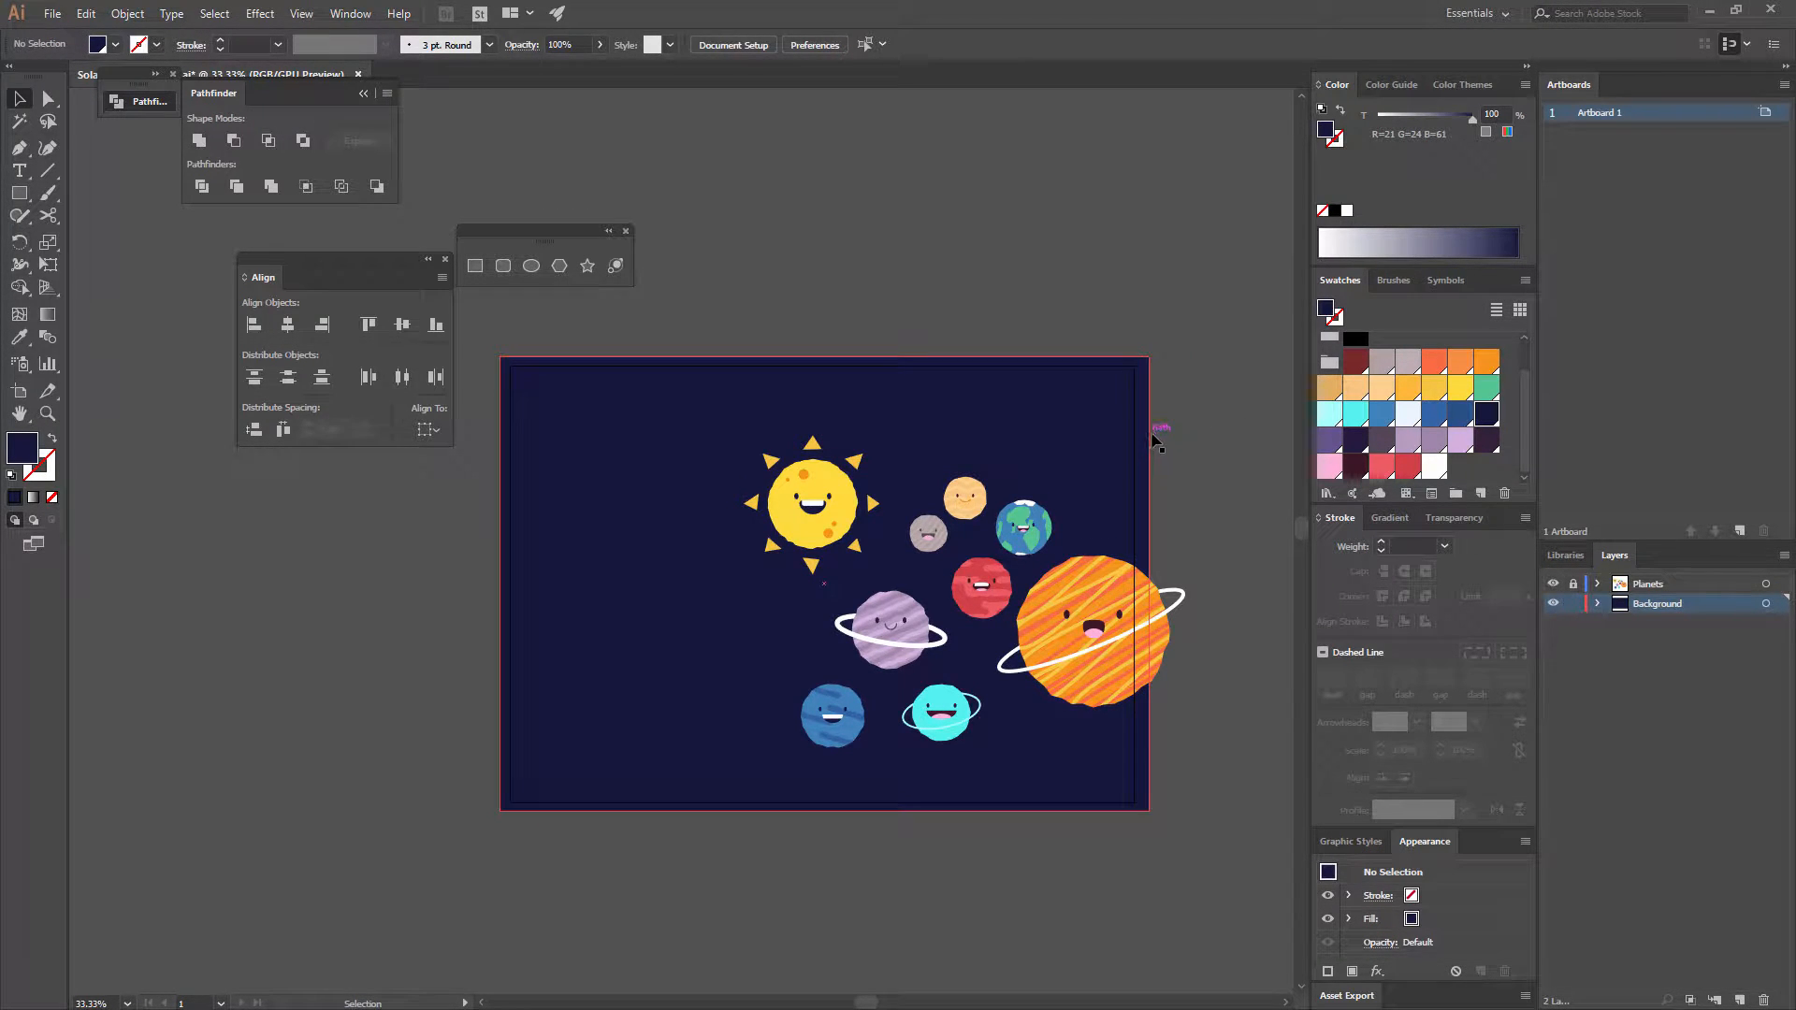
- Draw a circle about 406 px wide near the artboard's centre on the Background layer, with no fill and a muted purple stroke
{"action": "key", "text": "ctrl+equal"}
{"action": "left_click_drag", "start_coordinate": [1143, 413], "coordinate": [979, 408]}
{"action": "key", "text": "ctrl+minus"}
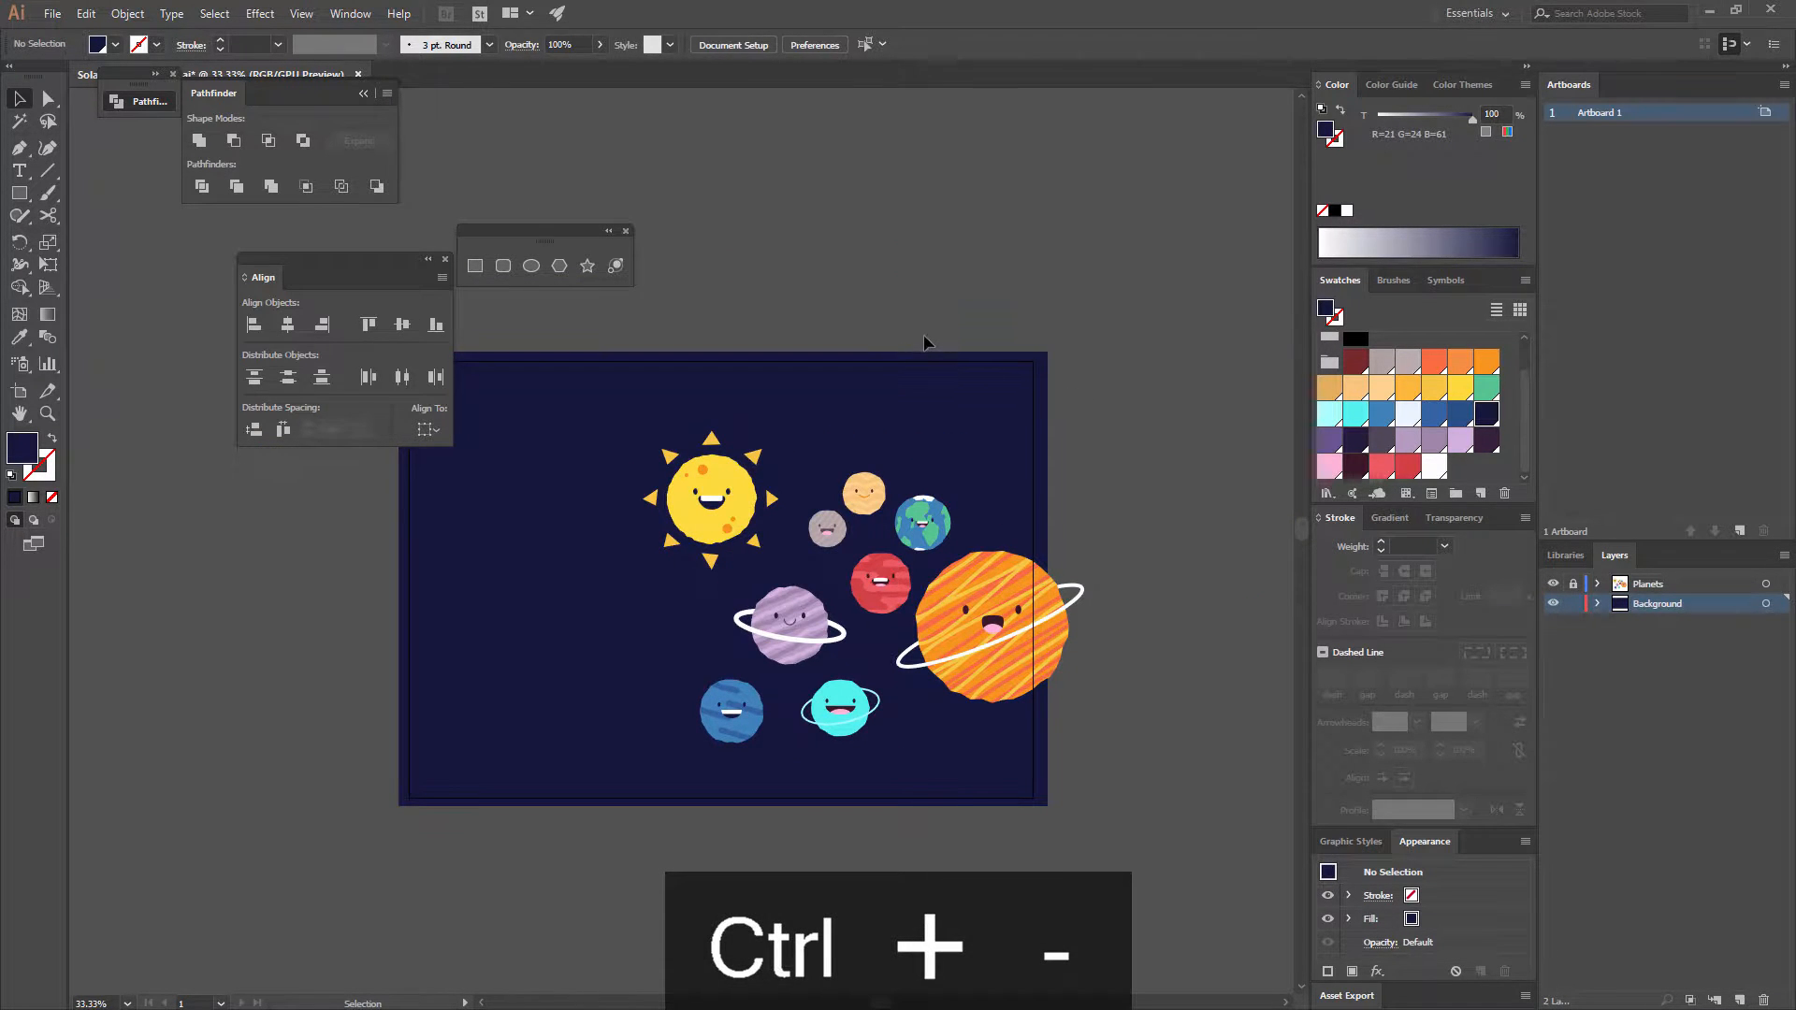
{"action": "left_click_drag", "start_coordinate": [866, 391], "coordinate": [909, 387]}
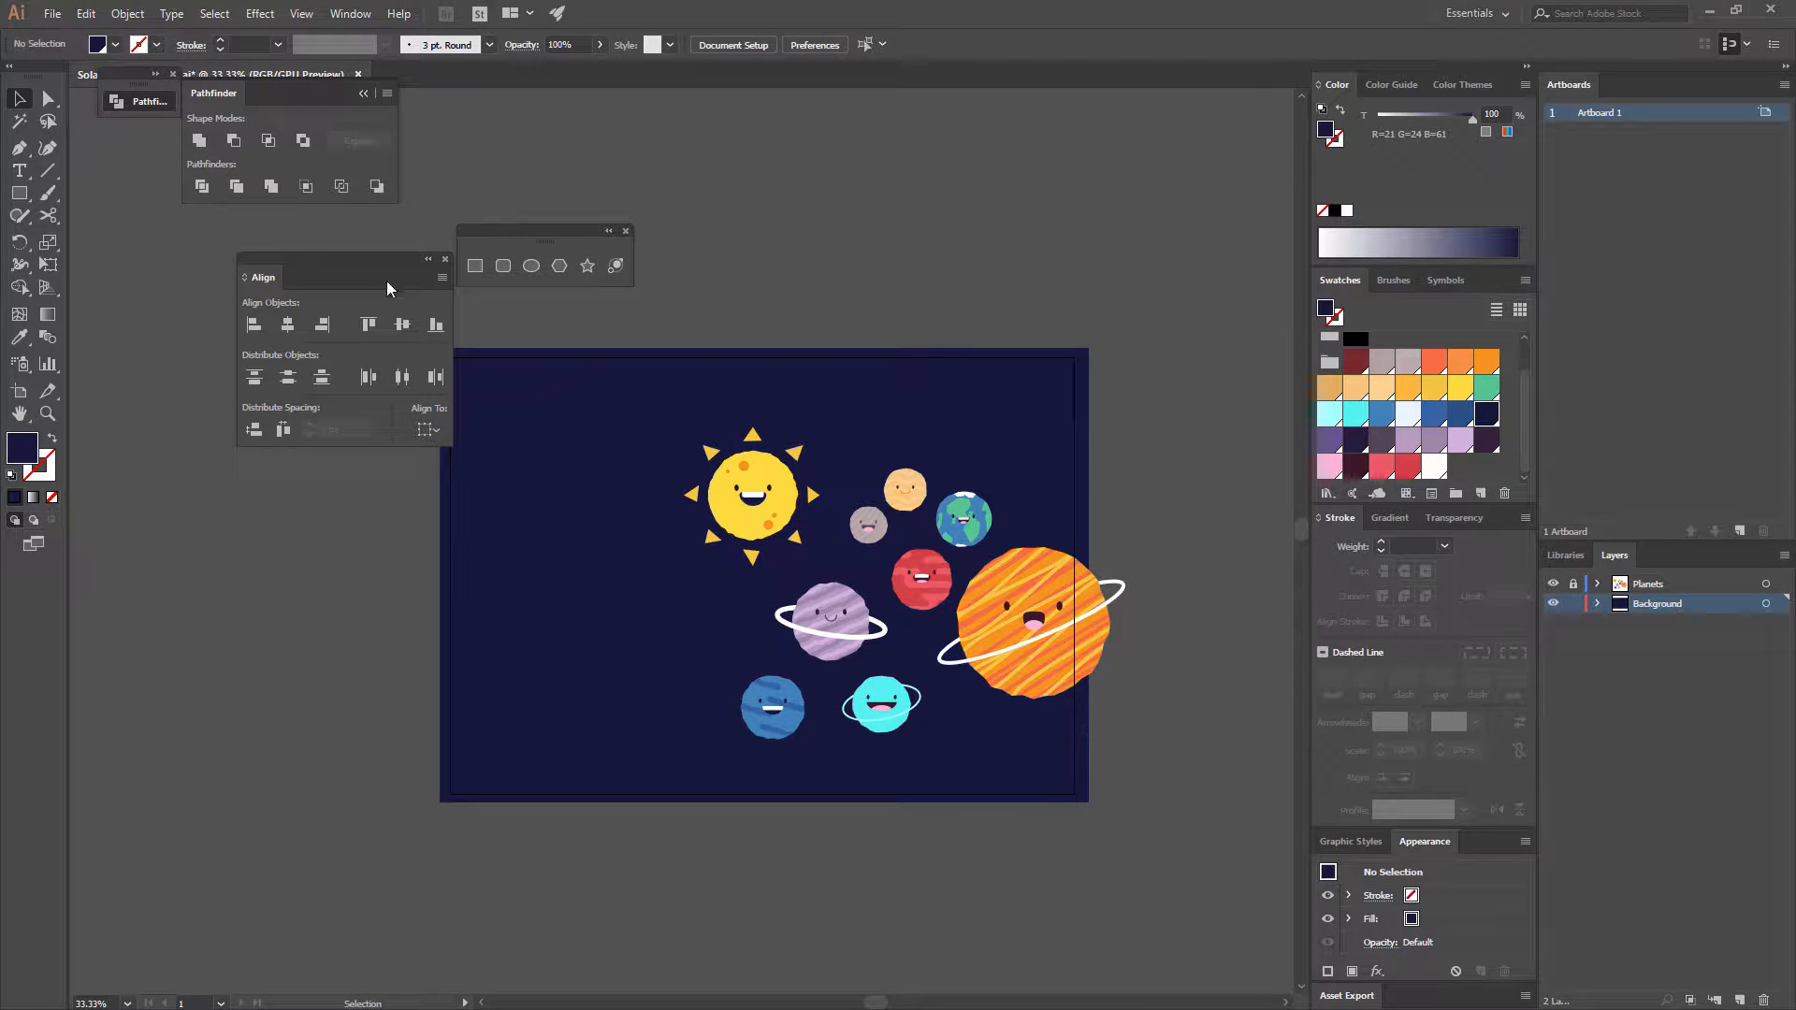
{"action": "left_click", "coordinate": [531, 267]}
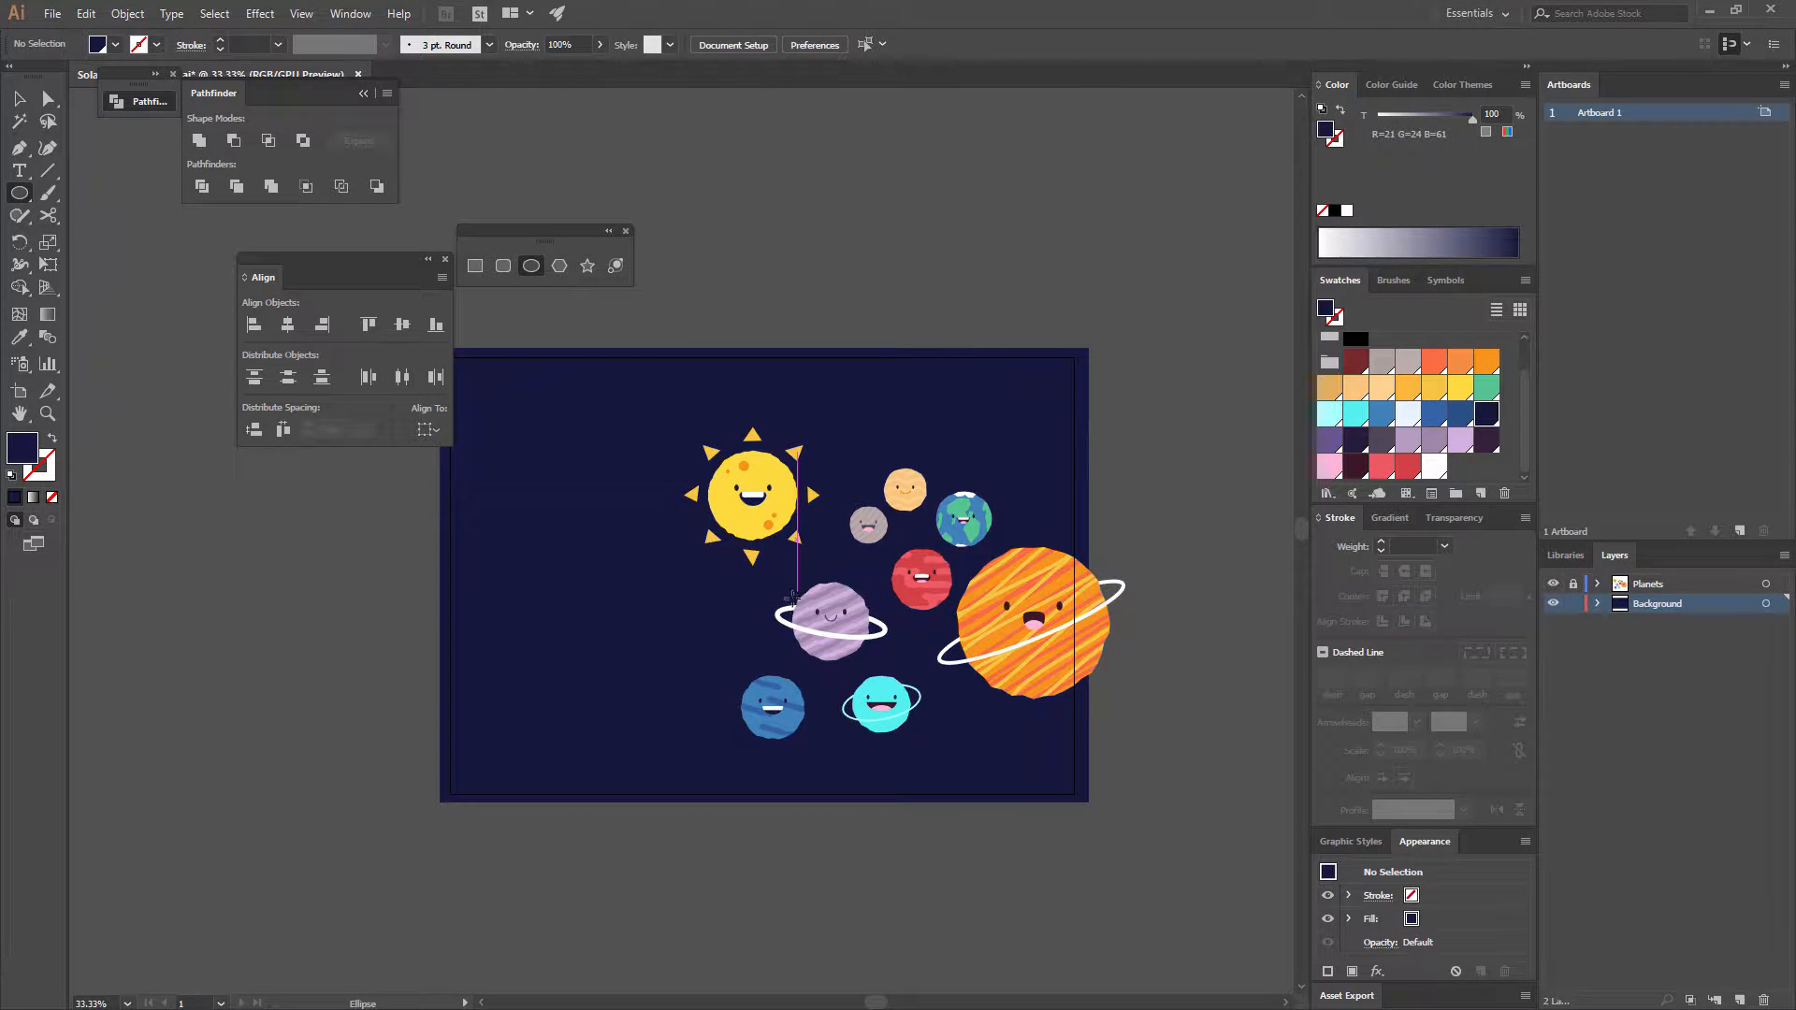
{"action": "left_click_drag", "start_coordinate": [760, 583], "coordinate": [823, 646]}
{"action": "left_click", "coordinate": [53, 440]}
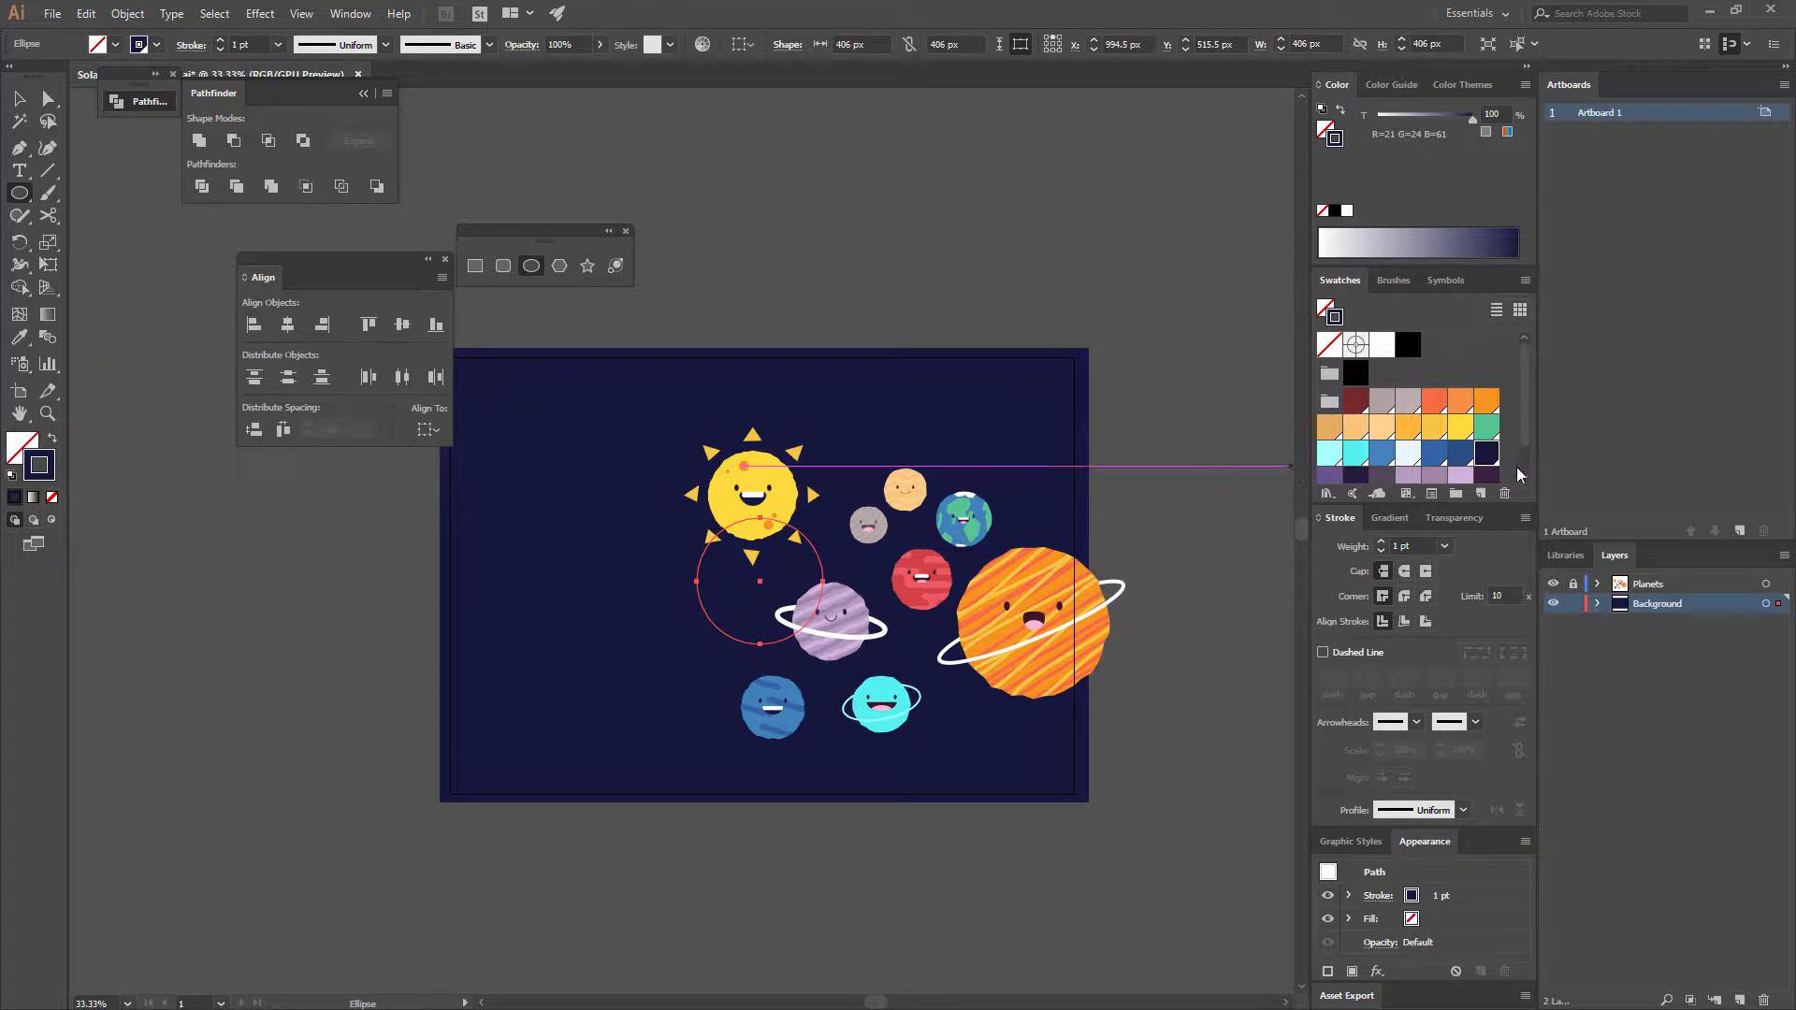
{"action": "left_click", "coordinate": [1329, 476]}
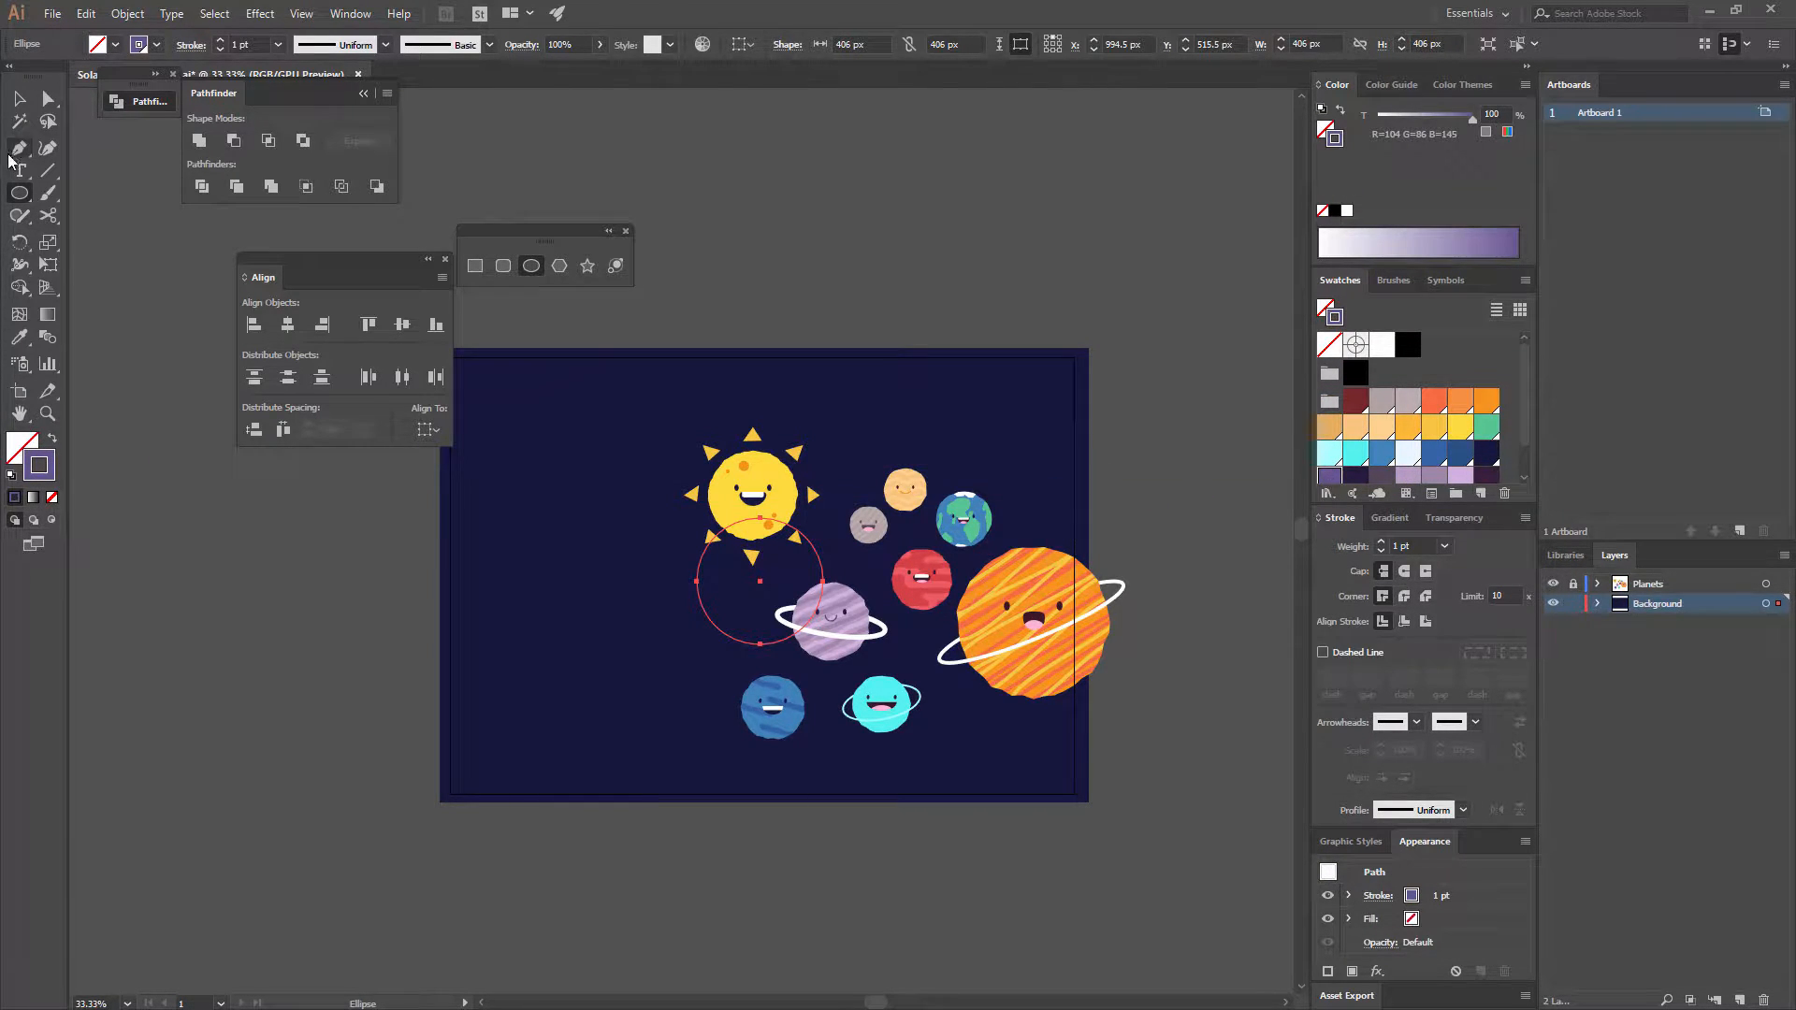
- Set the purple circle's stroke weight to 4 pt
{"action": "left_click", "coordinate": [19, 98]}
{"action": "key", "text": "ctrl+equal"}
{"action": "key", "text": "ctrl+equal"}
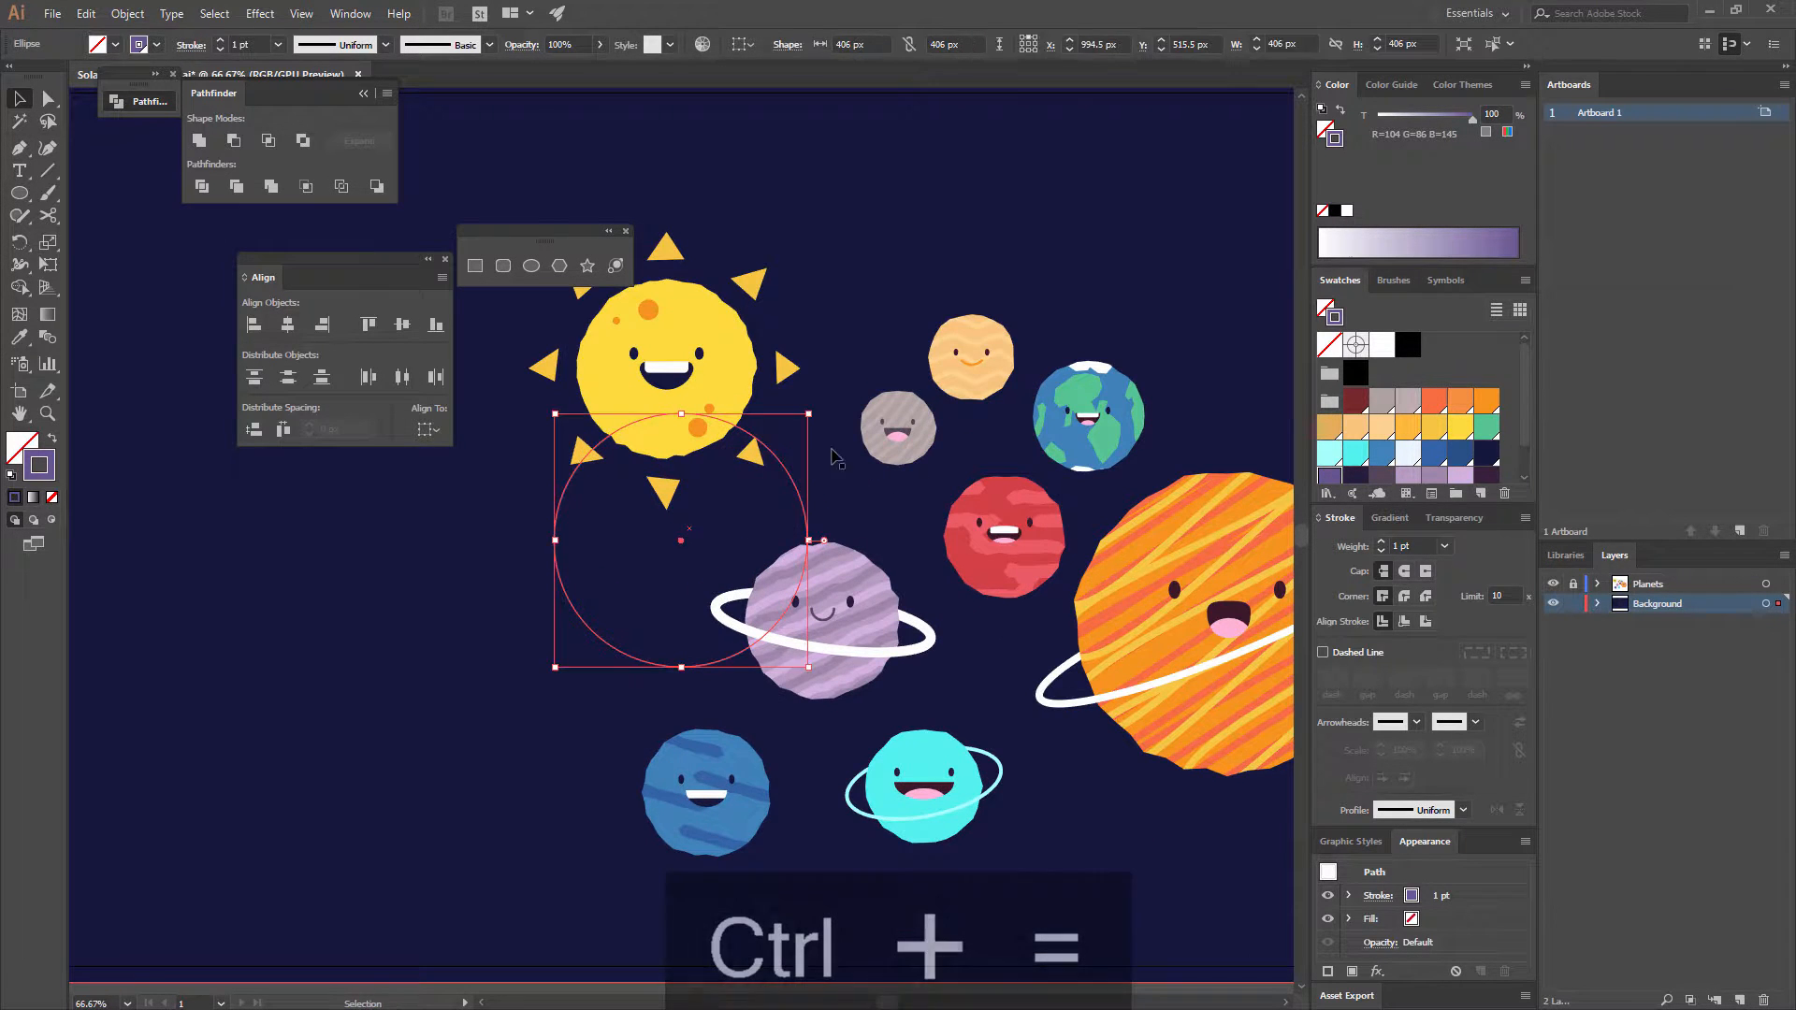
{"action": "left_click", "coordinate": [792, 468]}
{"action": "left_click", "coordinate": [791, 467]}
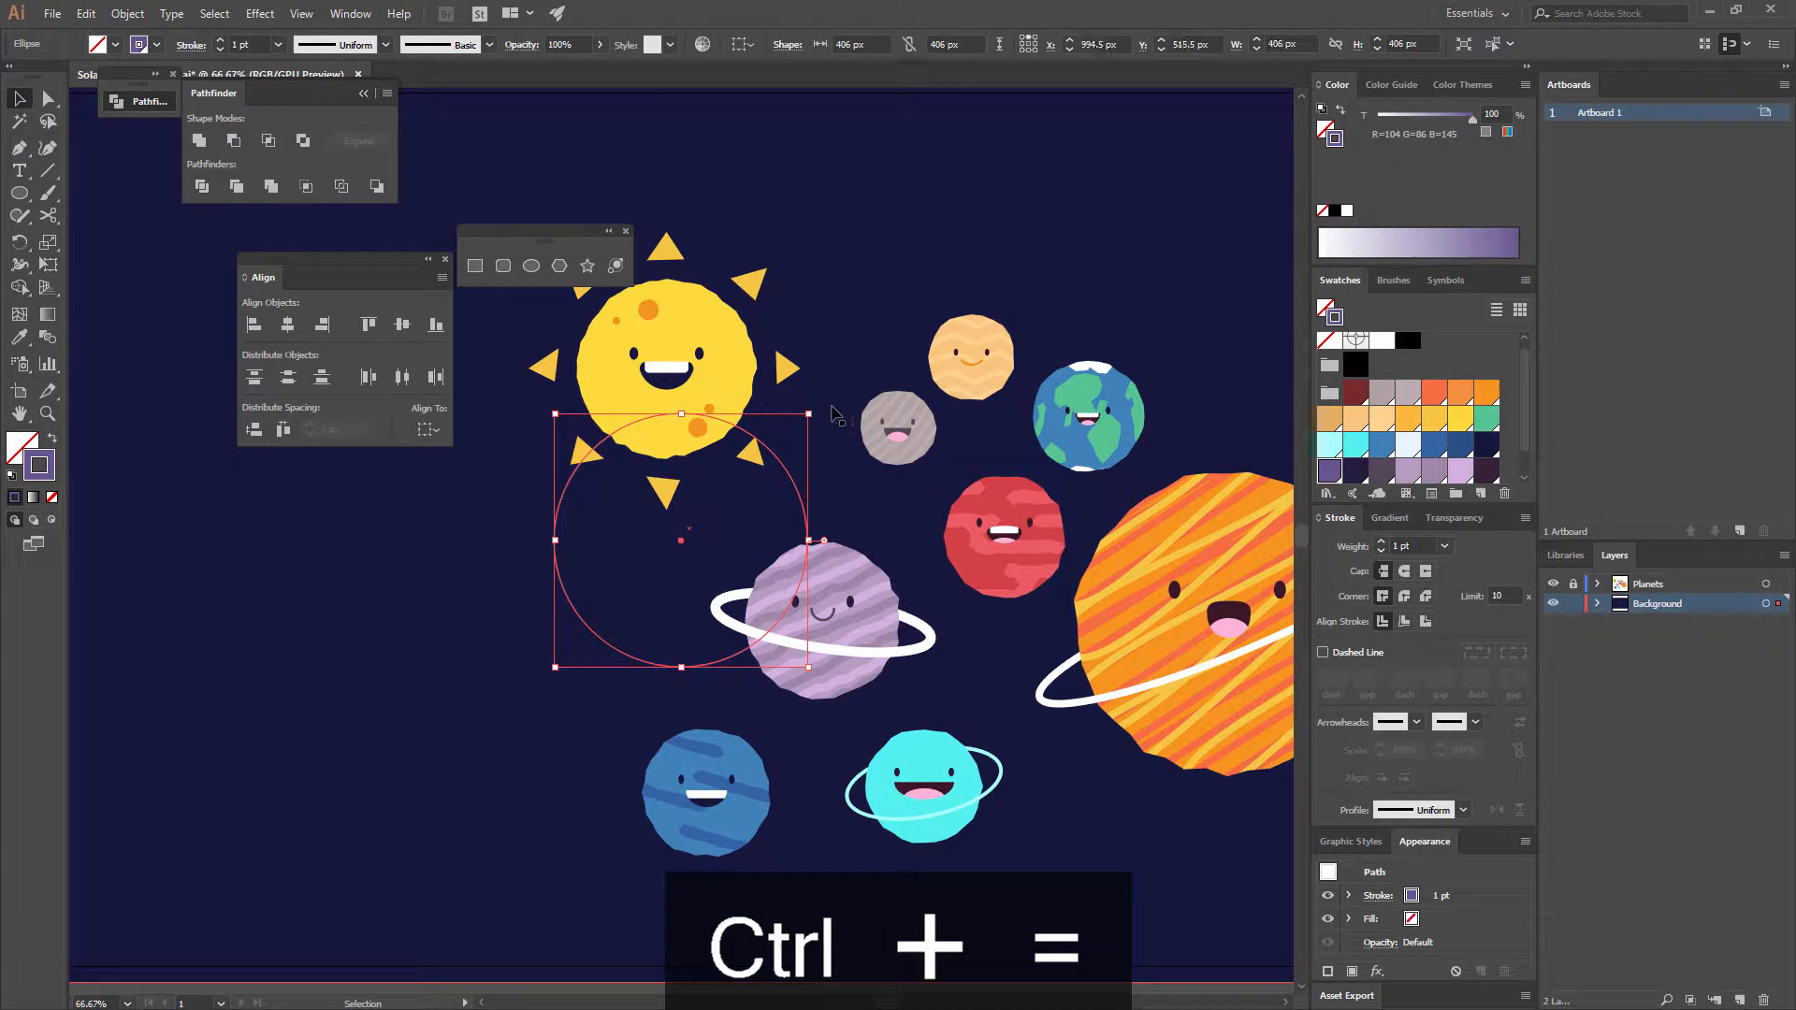
{"action": "left_click", "coordinate": [1444, 546]}
{"action": "left_click", "coordinate": [1466, 771]}
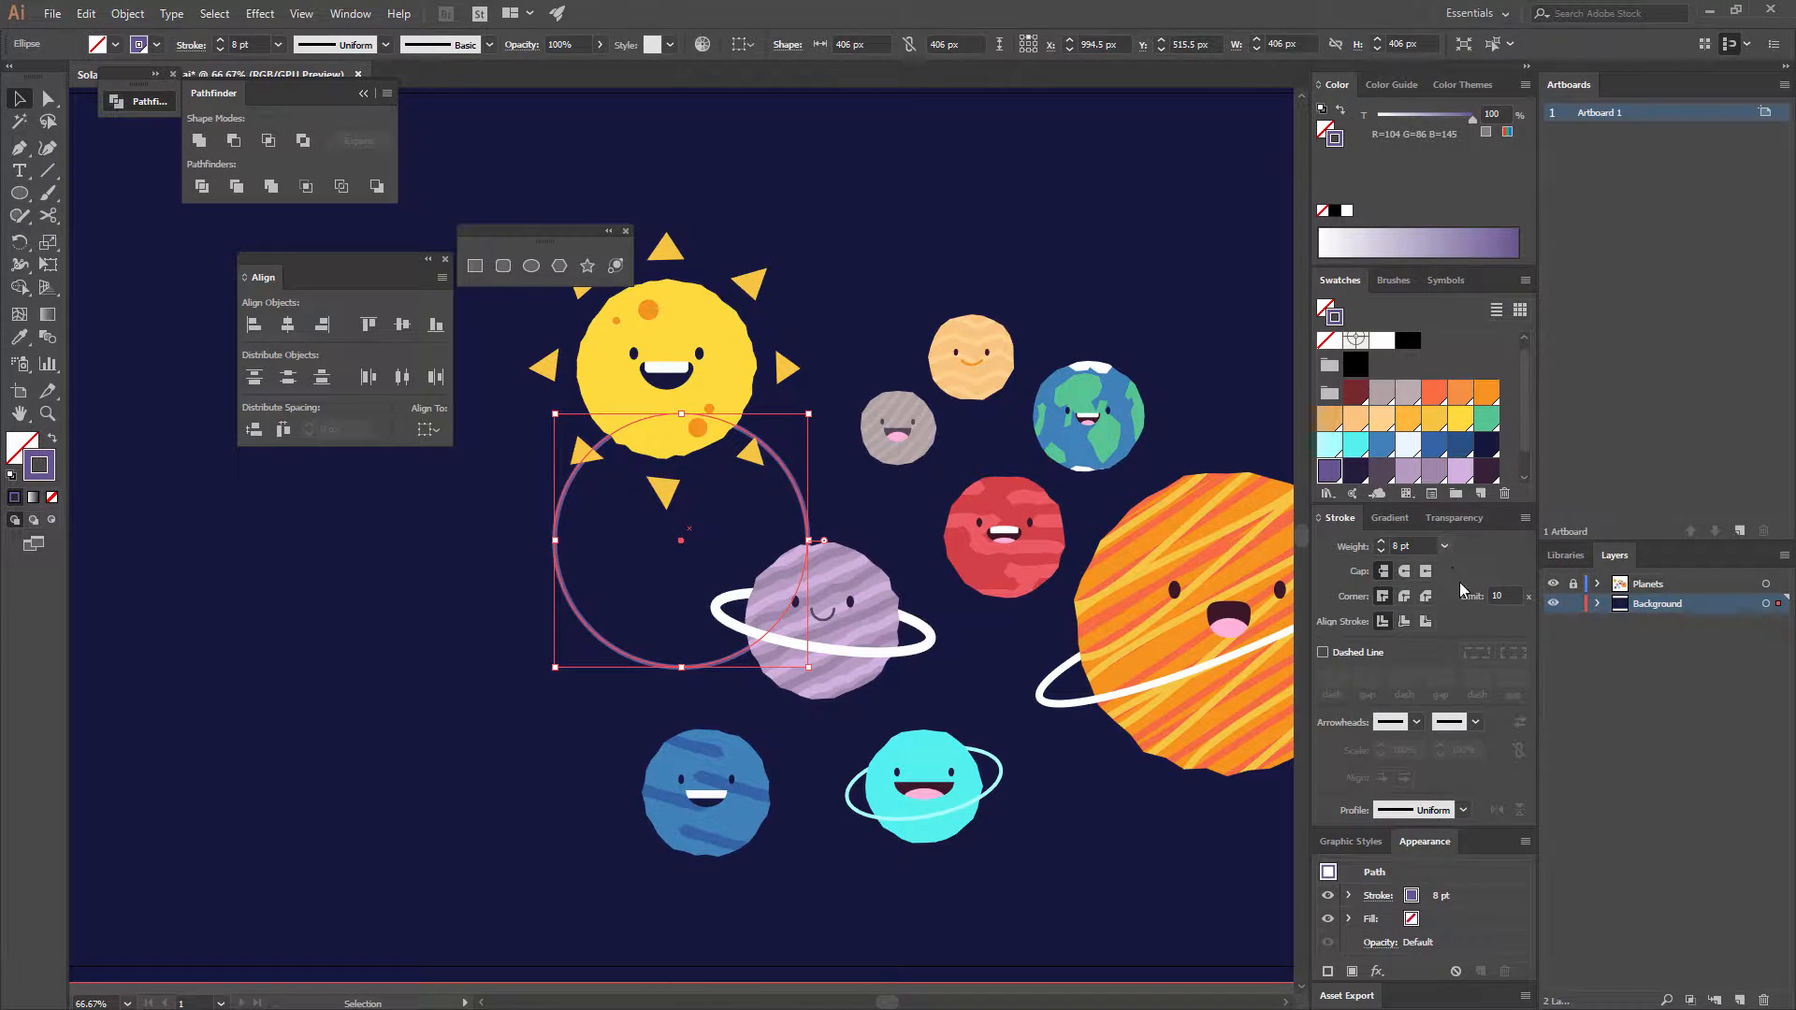
{"action": "left_click", "coordinate": [1444, 546]}
{"action": "left_click", "coordinate": [1475, 707]}
{"action": "left_click", "coordinate": [880, 358]}
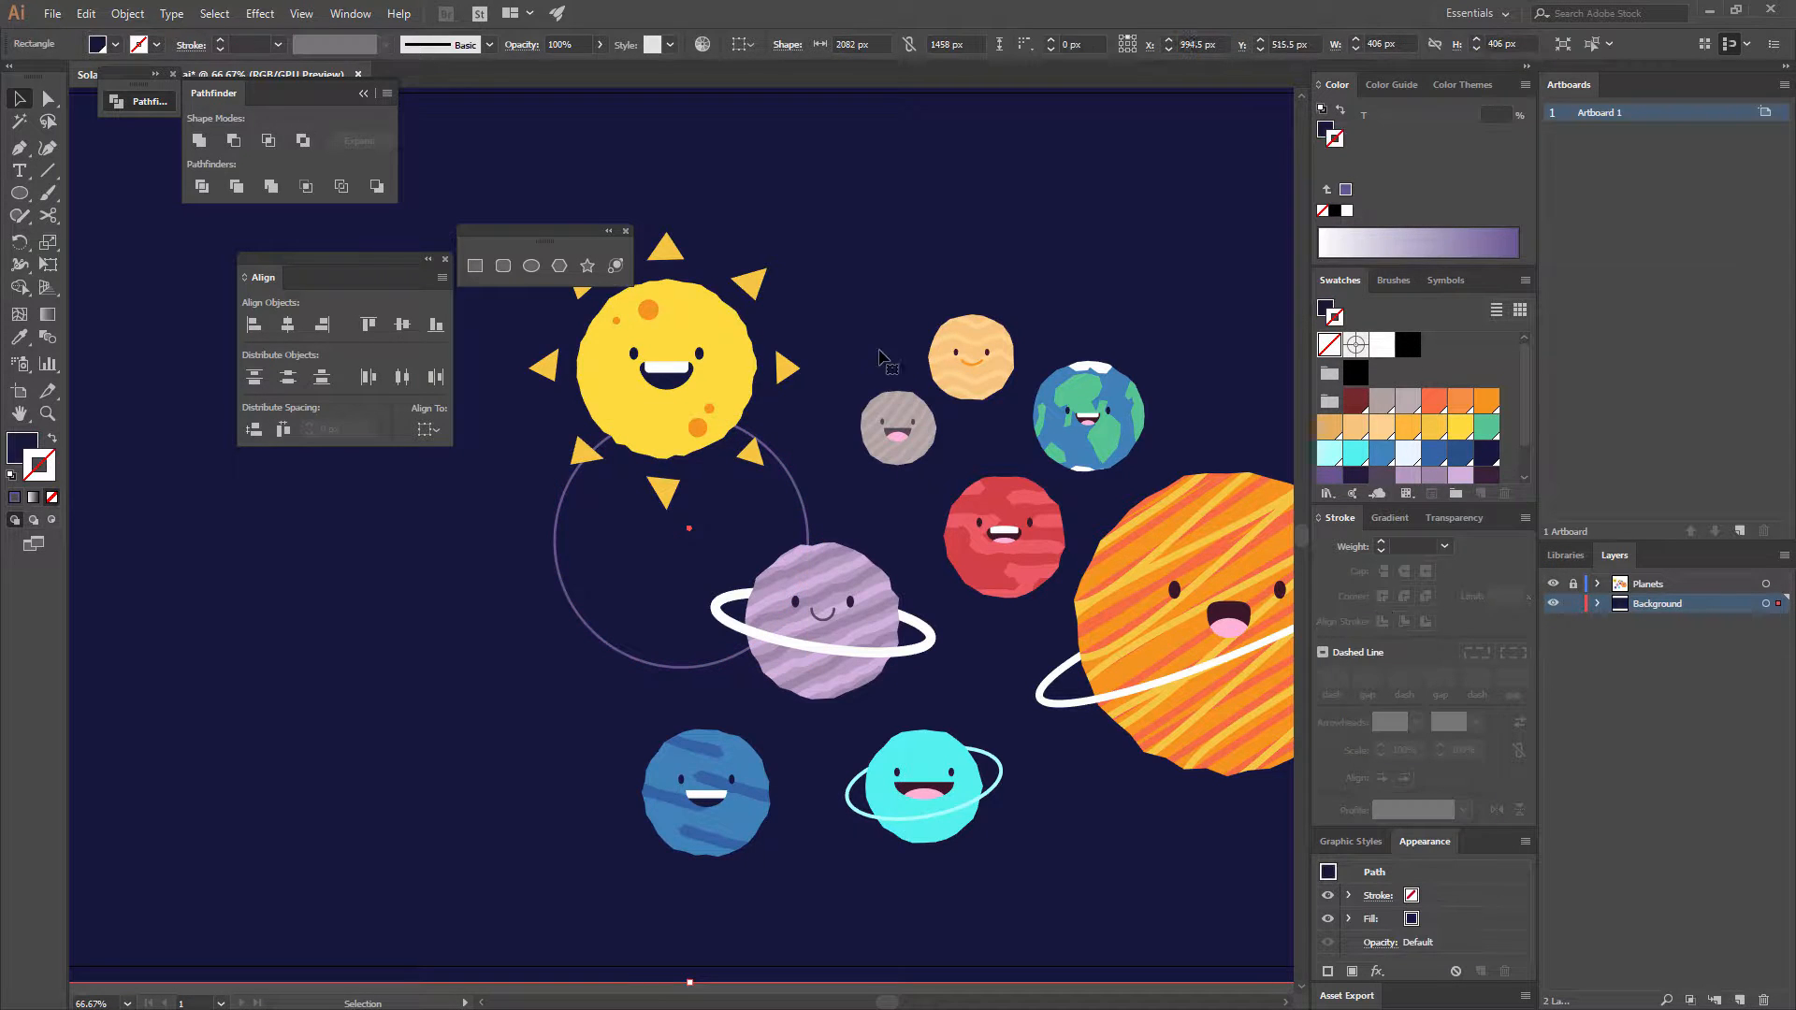
- Copy the purple circle, paste it in place and enlarge the copy from its centre to about 2284 px
{"action": "left_click", "coordinate": [790, 473]}
{"action": "key", "text": "ctrl+minus"}
{"action": "key", "text": "ctrl+minus"}
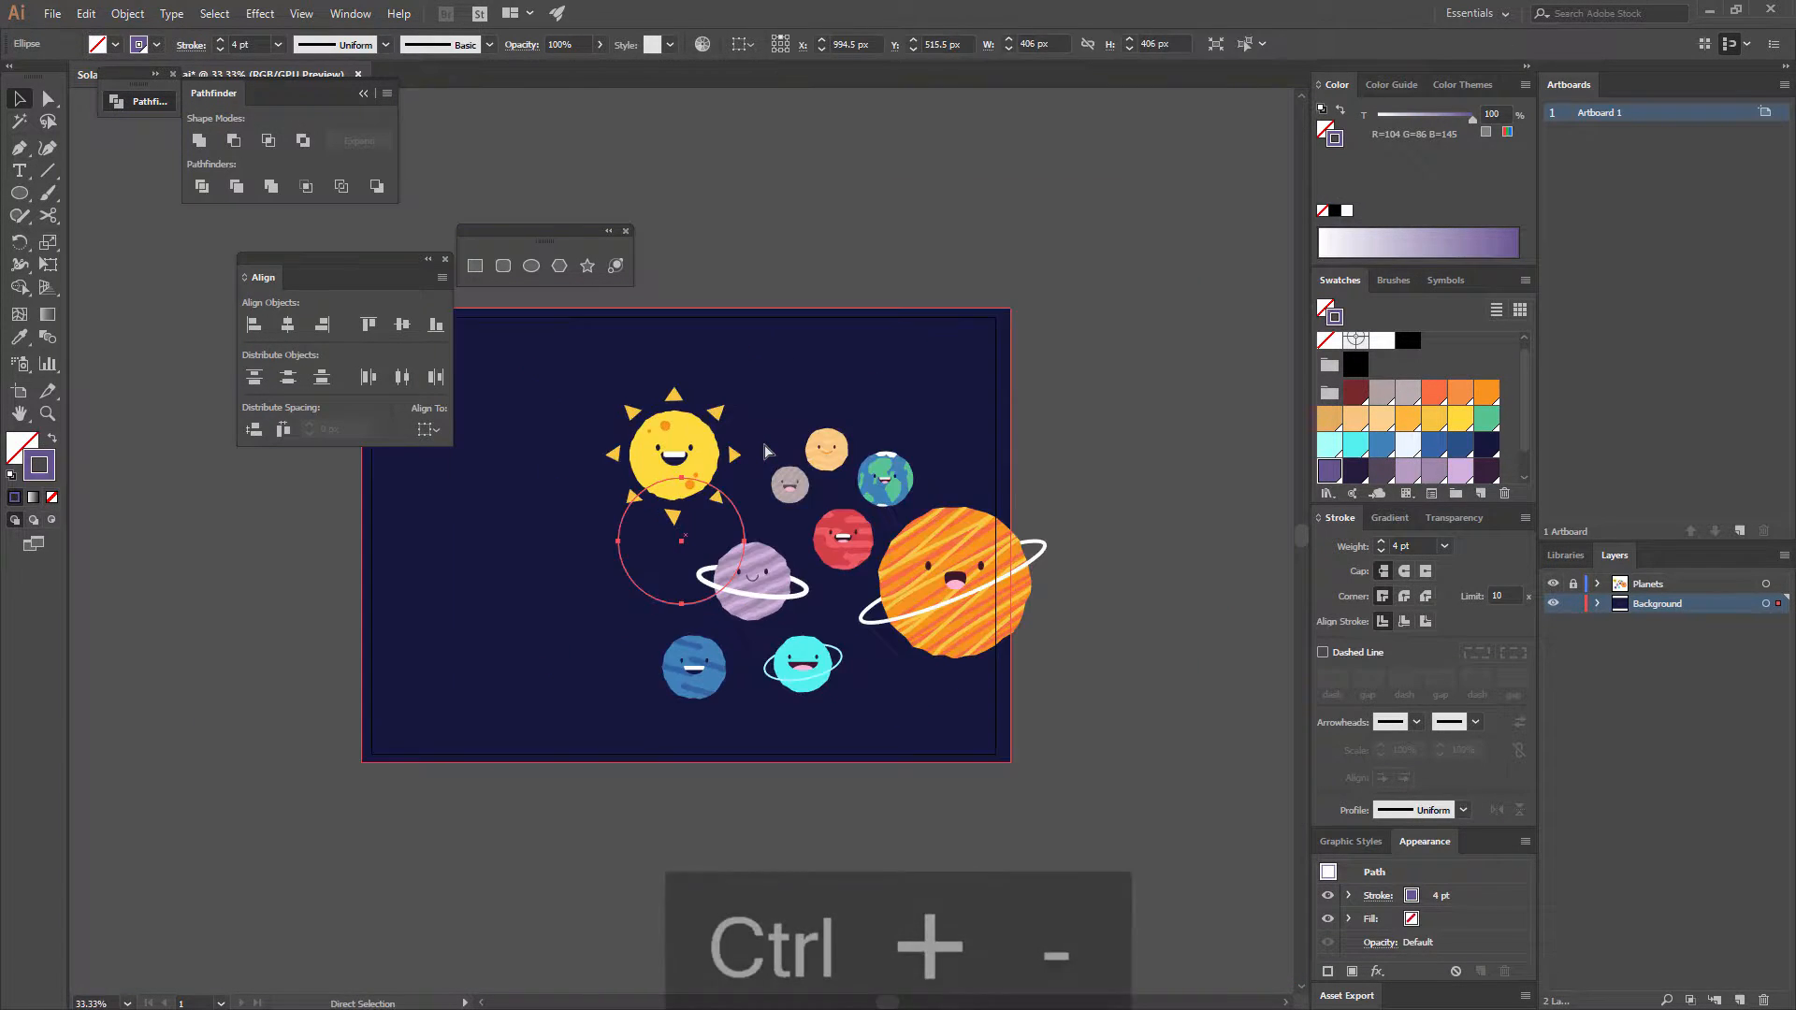
{"action": "key", "text": "ctrl+minus"}
{"action": "key", "text": "ctrl+c"}
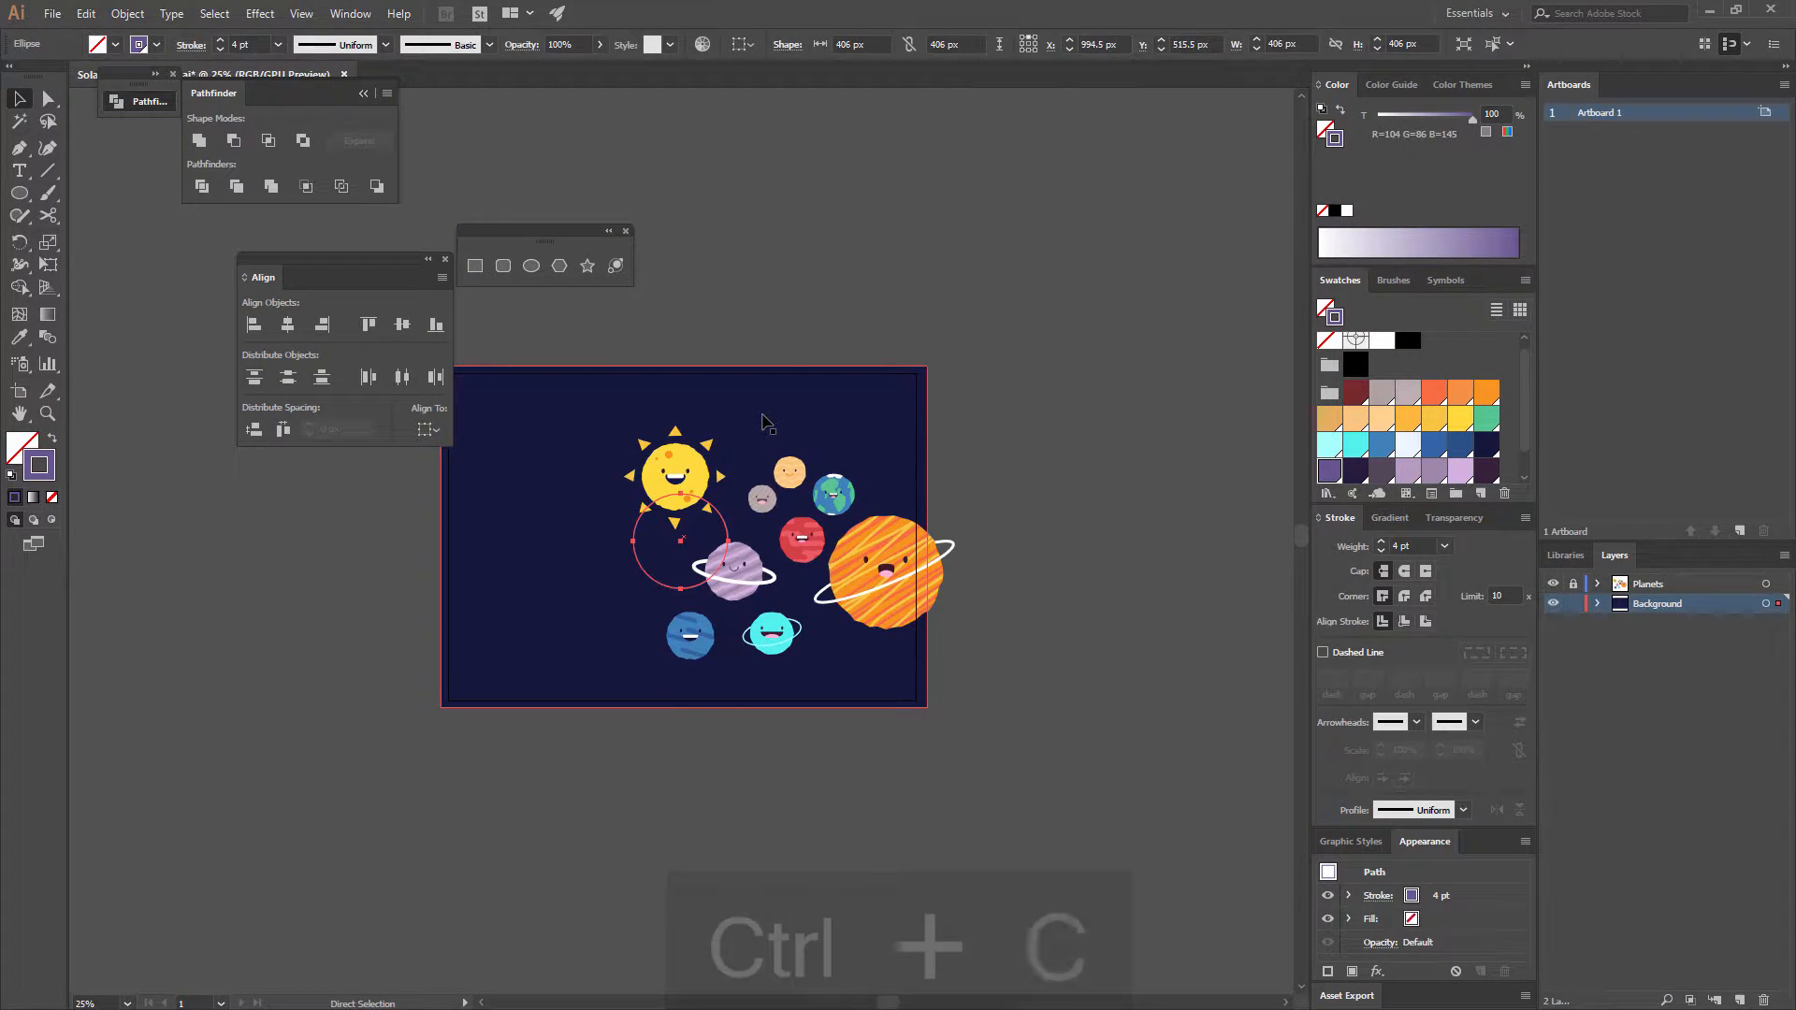
{"action": "left_click", "coordinate": [765, 418]}
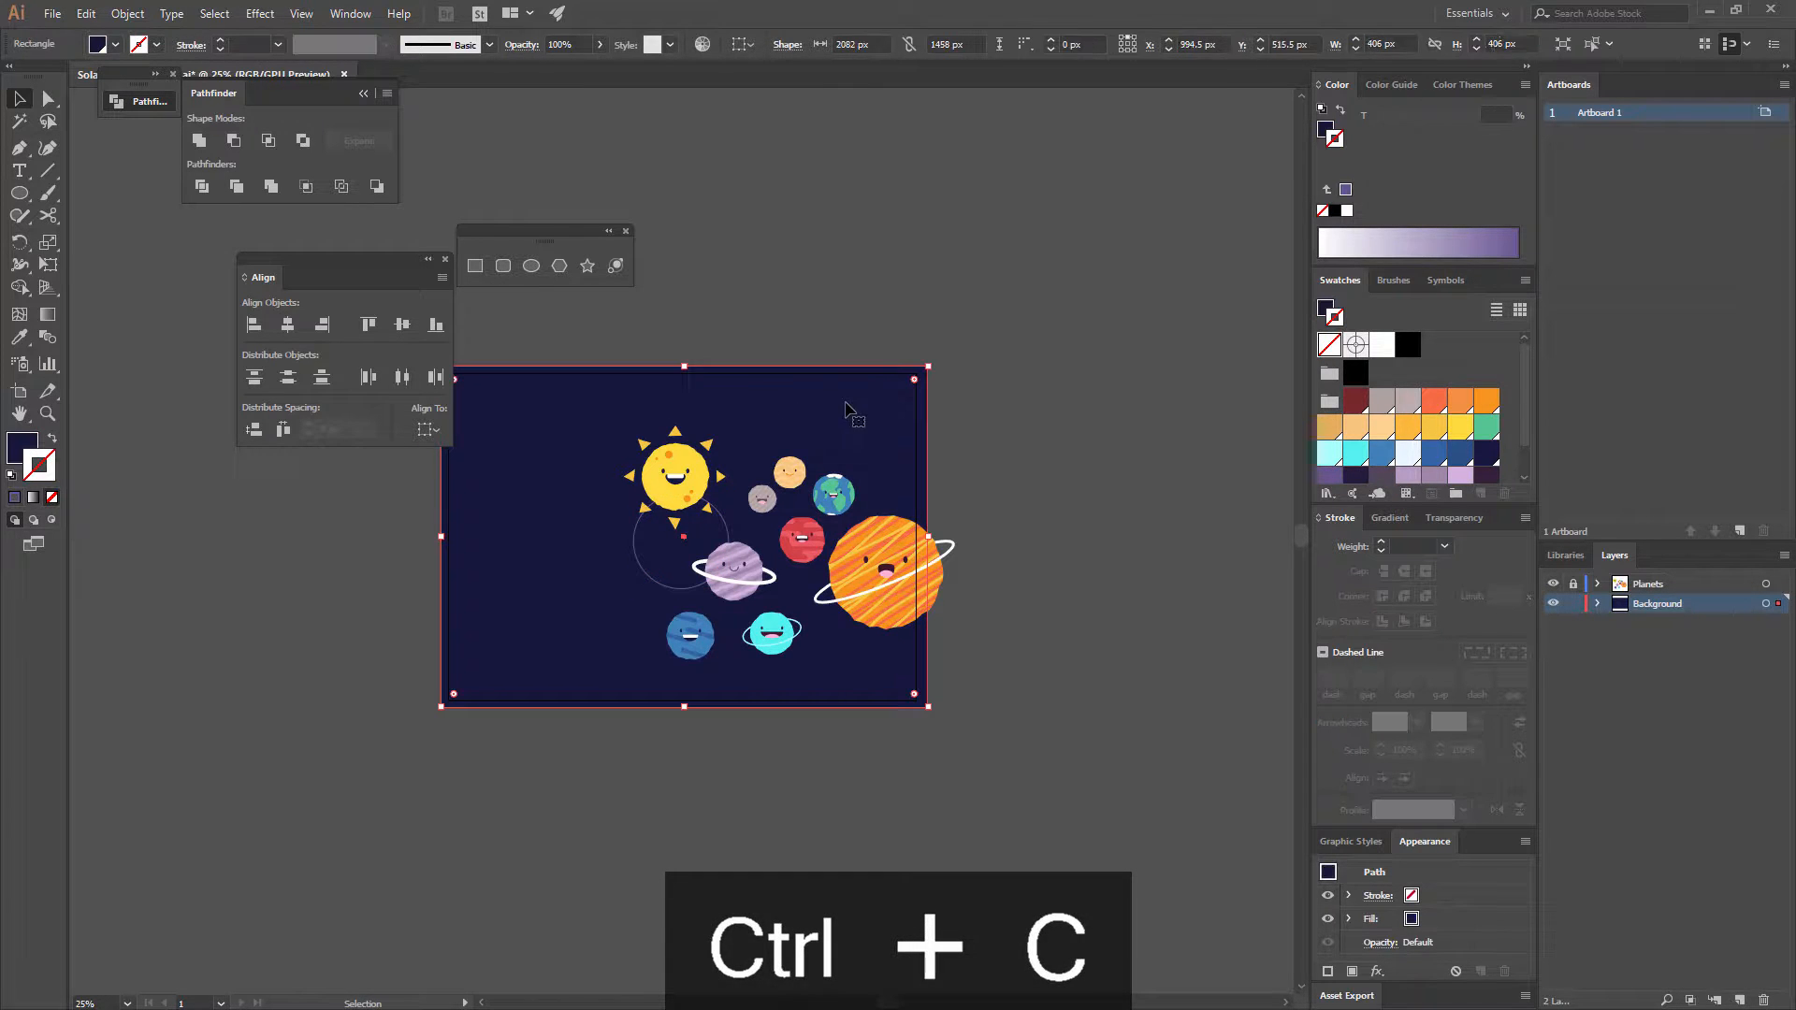
{"action": "left_click", "coordinate": [1002, 372]}
{"action": "key", "text": "ctrl+equal"}
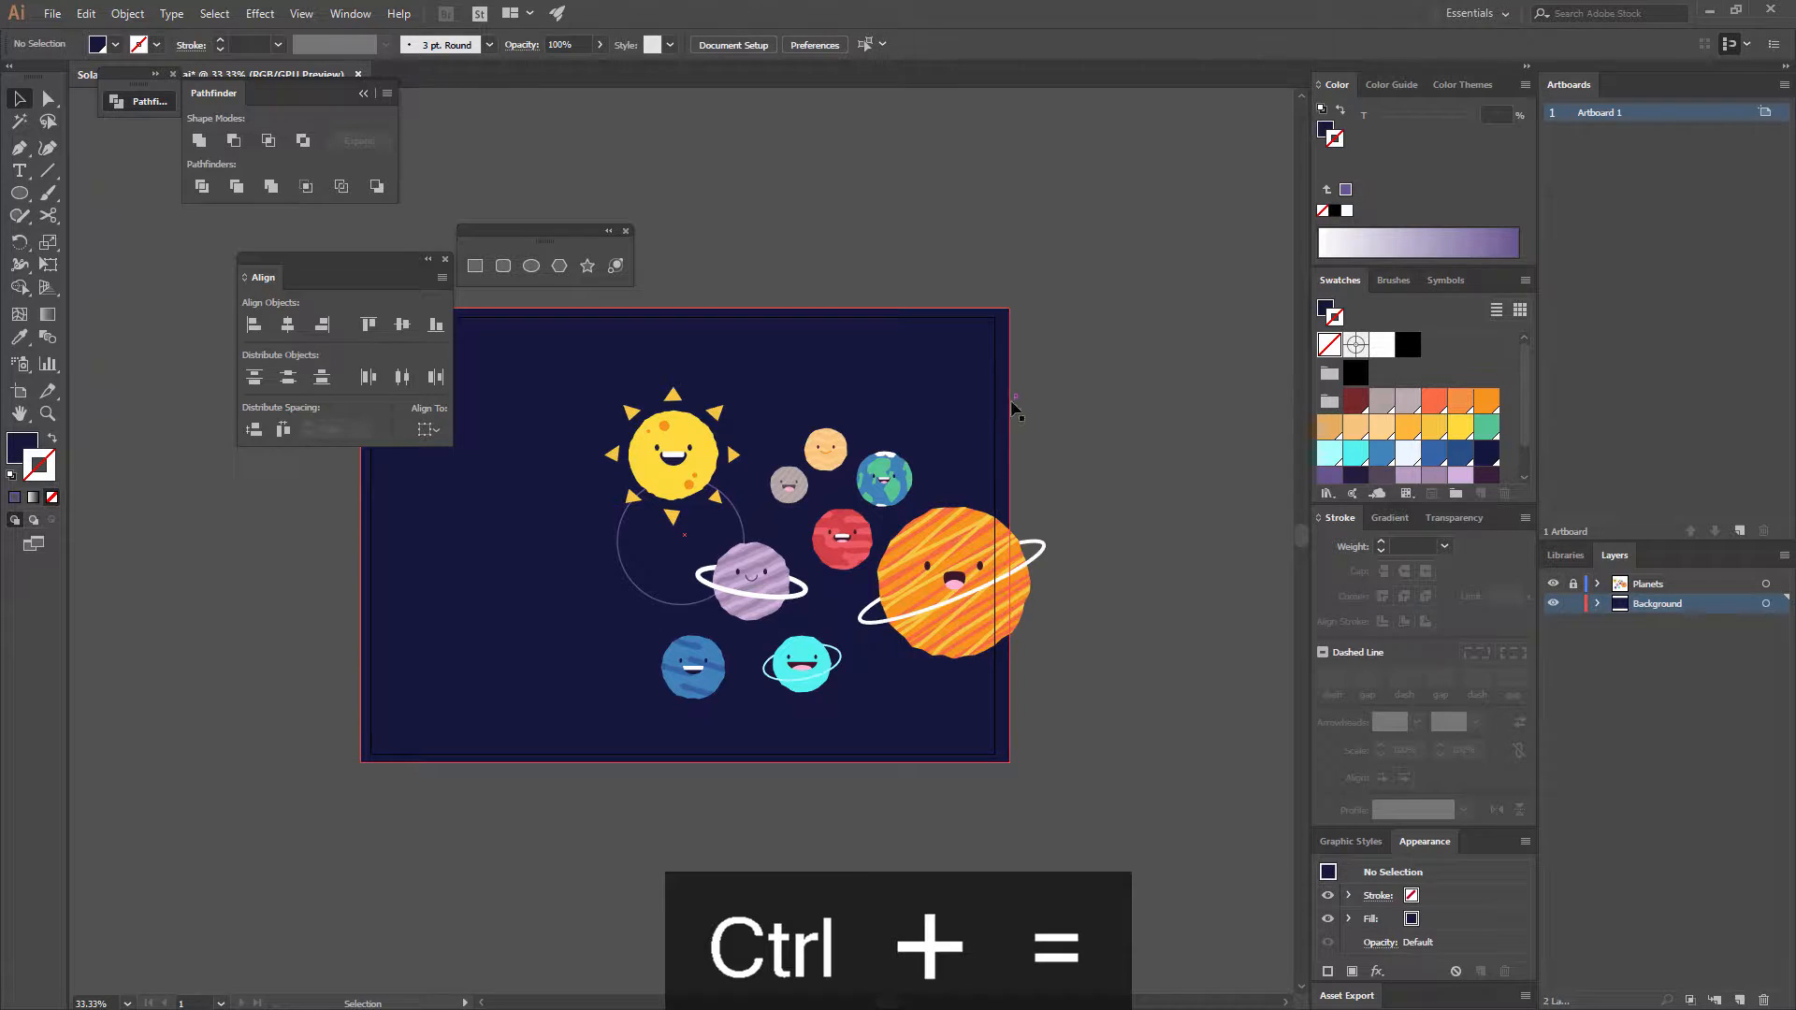
{"action": "key", "text": "ctrl+shift+v"}
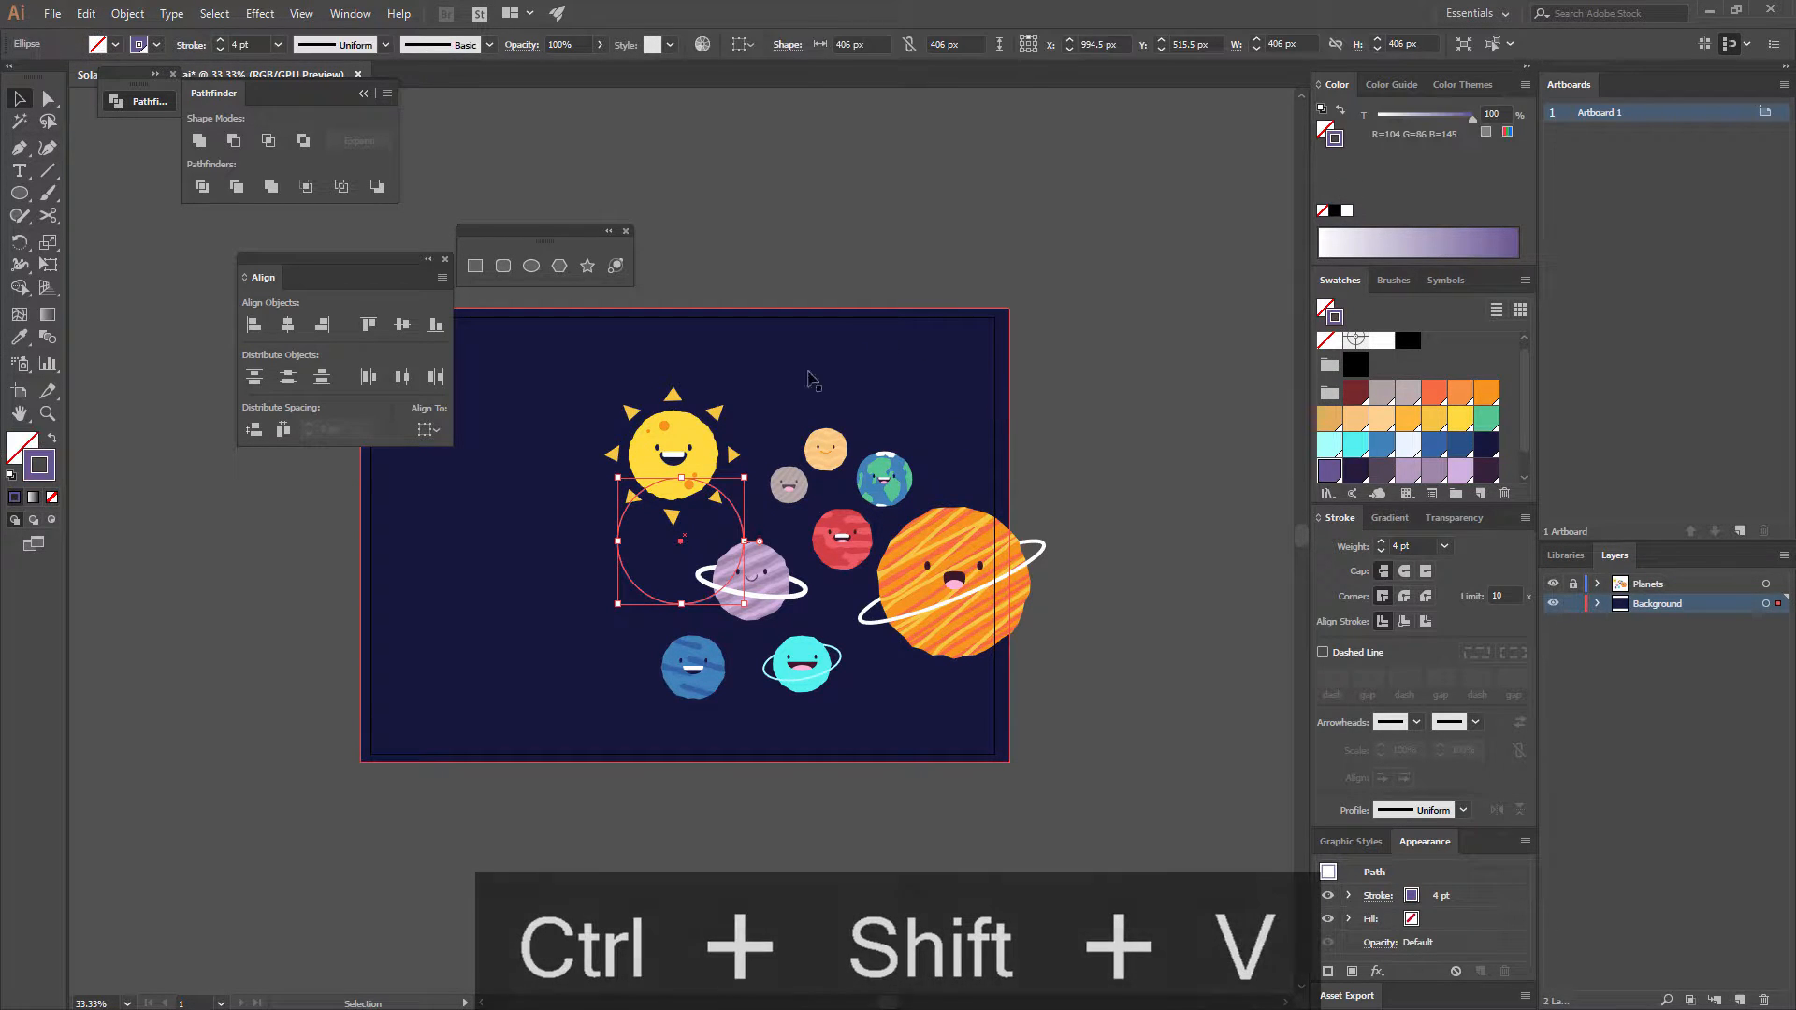
{"action": "mouse_move", "coordinate": [745, 478]}
{"action": "left_mouse_down"}
{"action": "mouse_move", "coordinate": [1010, 358]}
{"action": "mouse_move", "coordinate": [1170, 253]}
{"action": "mouse_move", "coordinate": [1118, 262]}
{"action": "mouse_move", "coordinate": [1207, 146]}
{"action": "mouse_move", "coordinate": [1387, 138]}
{"action": "mouse_move", "coordinate": [1261, 112]}
{"action": "mouse_move", "coordinate": [1136, 224]}
{"action": "mouse_move", "coordinate": [1163, 187]}
{"action": "left_mouse_up"}
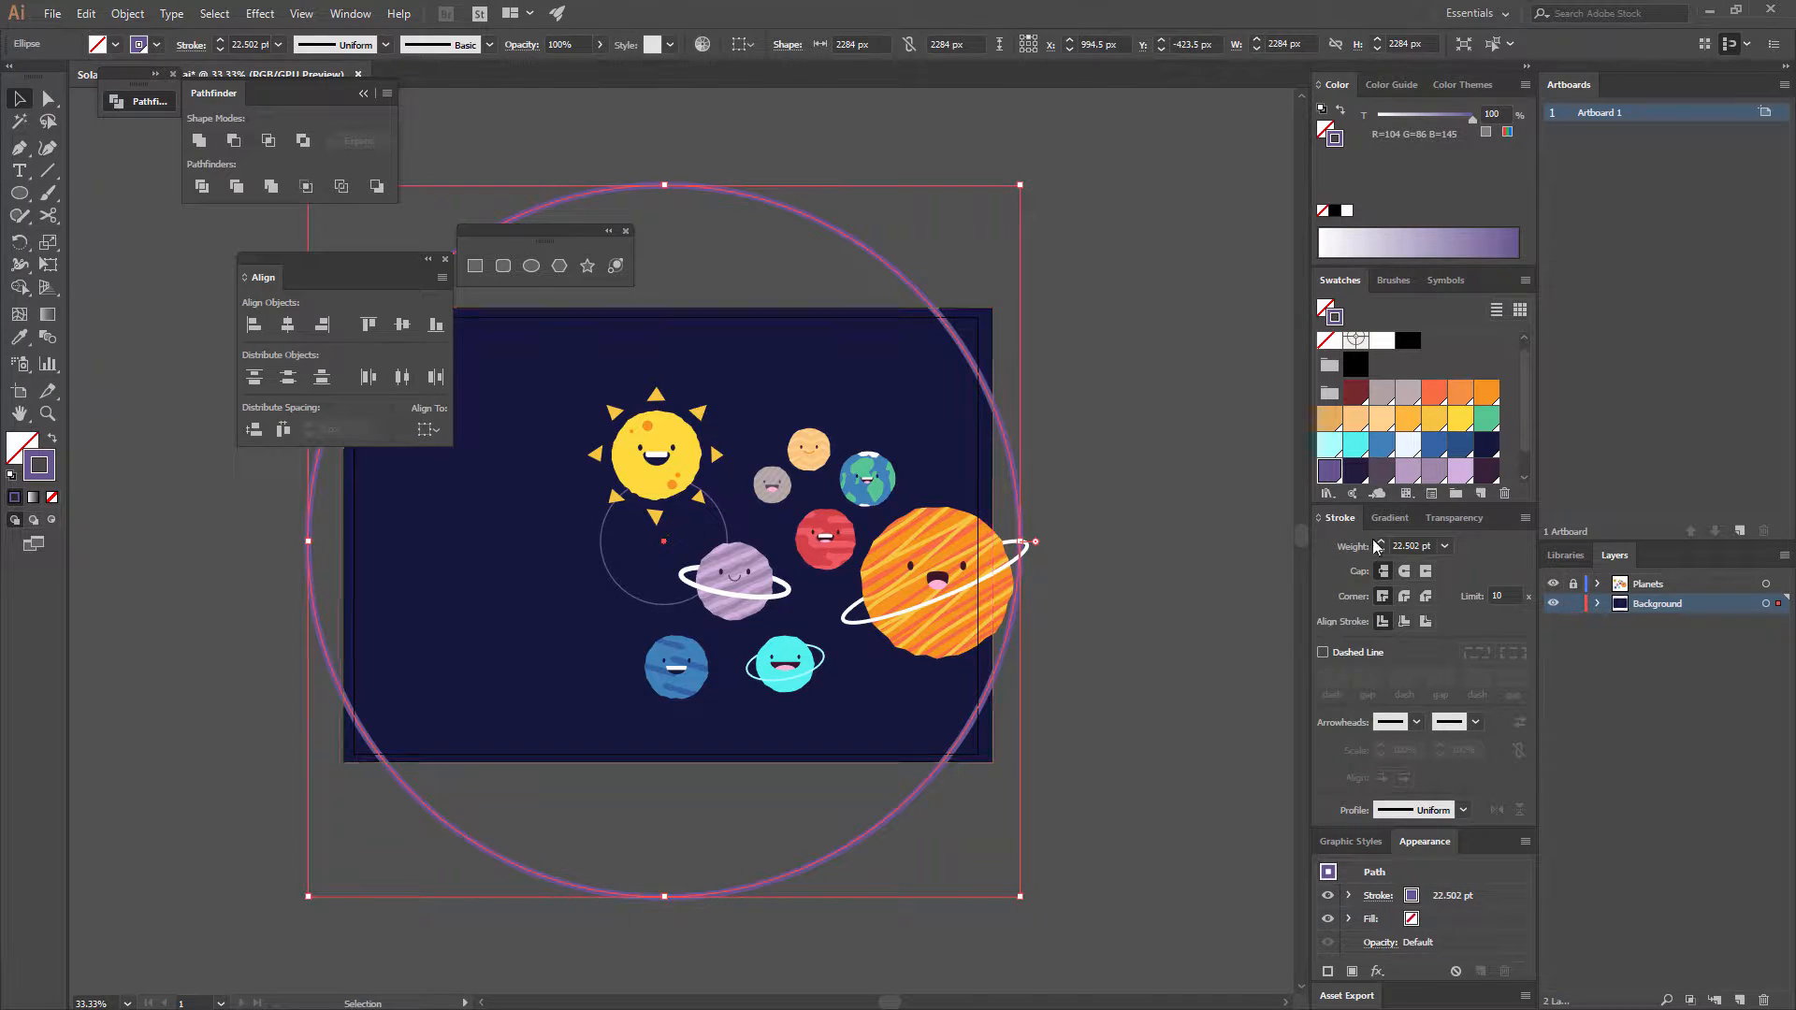
- Set the large circle's stroke weight to 4 pt
{"action": "left_click", "coordinate": [1417, 543]}
{"action": "type", "text": "4"}
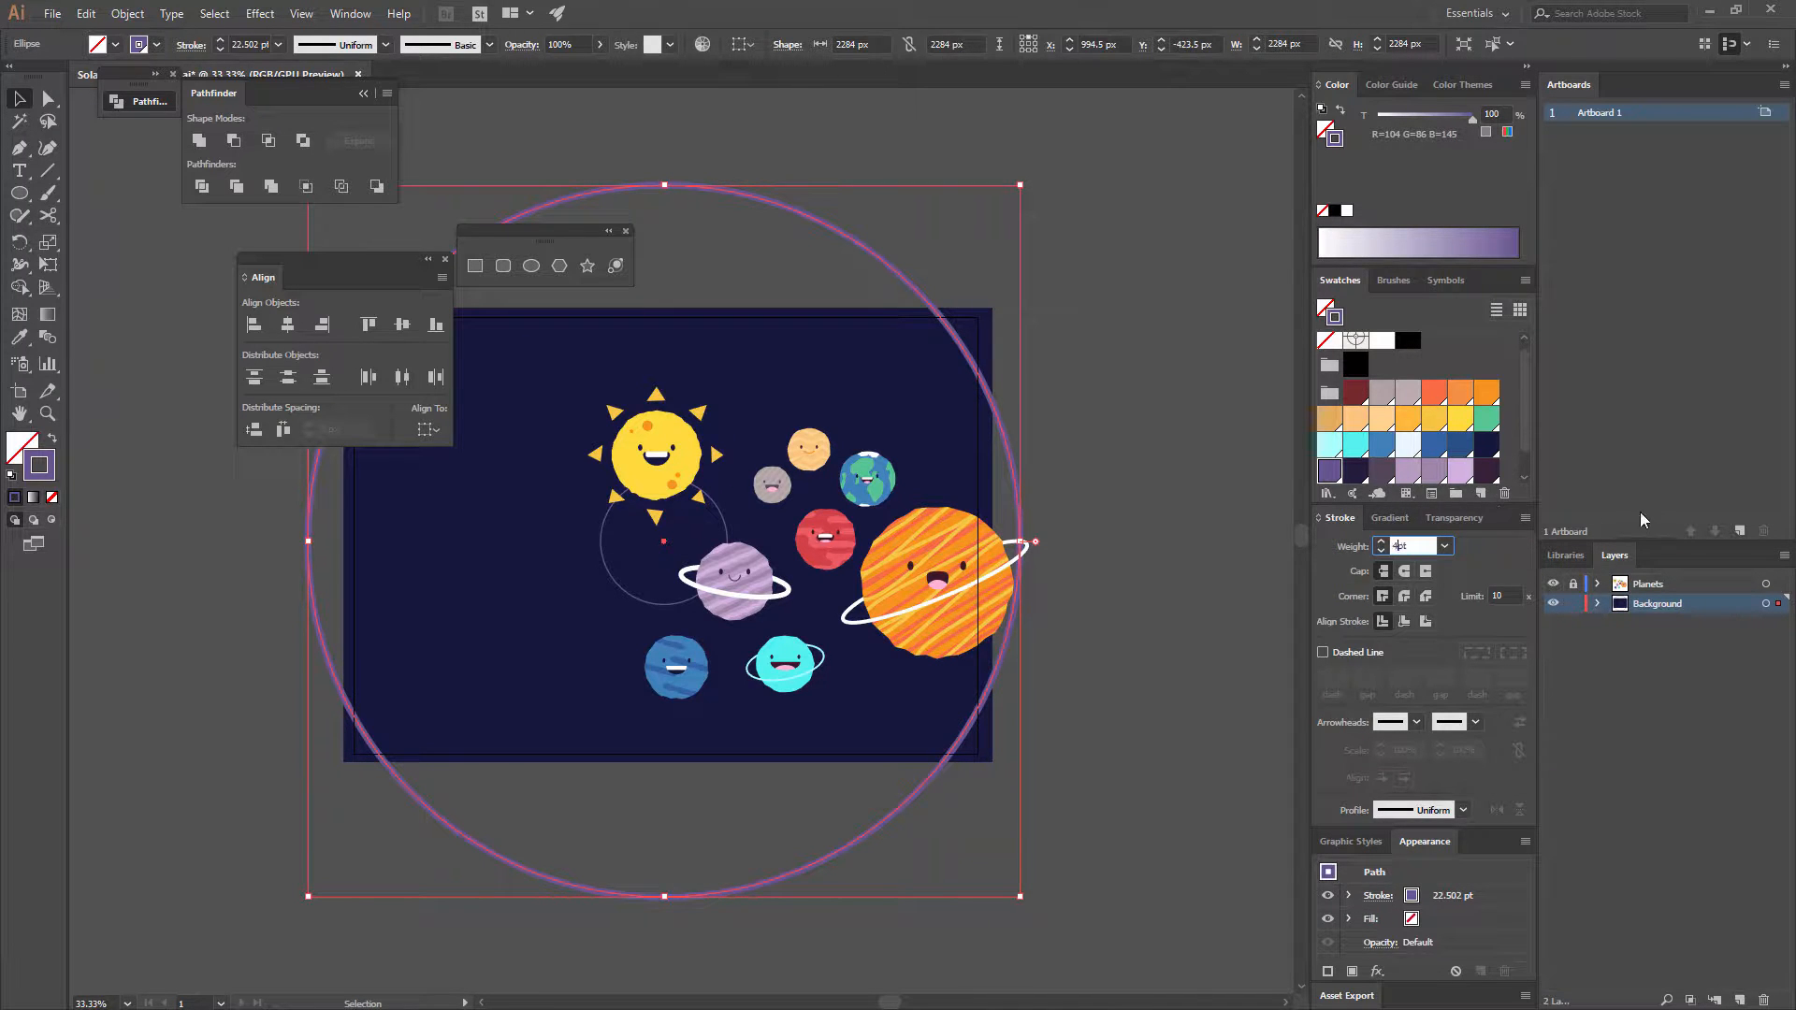
{"action": "key", "text": "Return"}
{"action": "left_click", "coordinate": [1004, 362]}
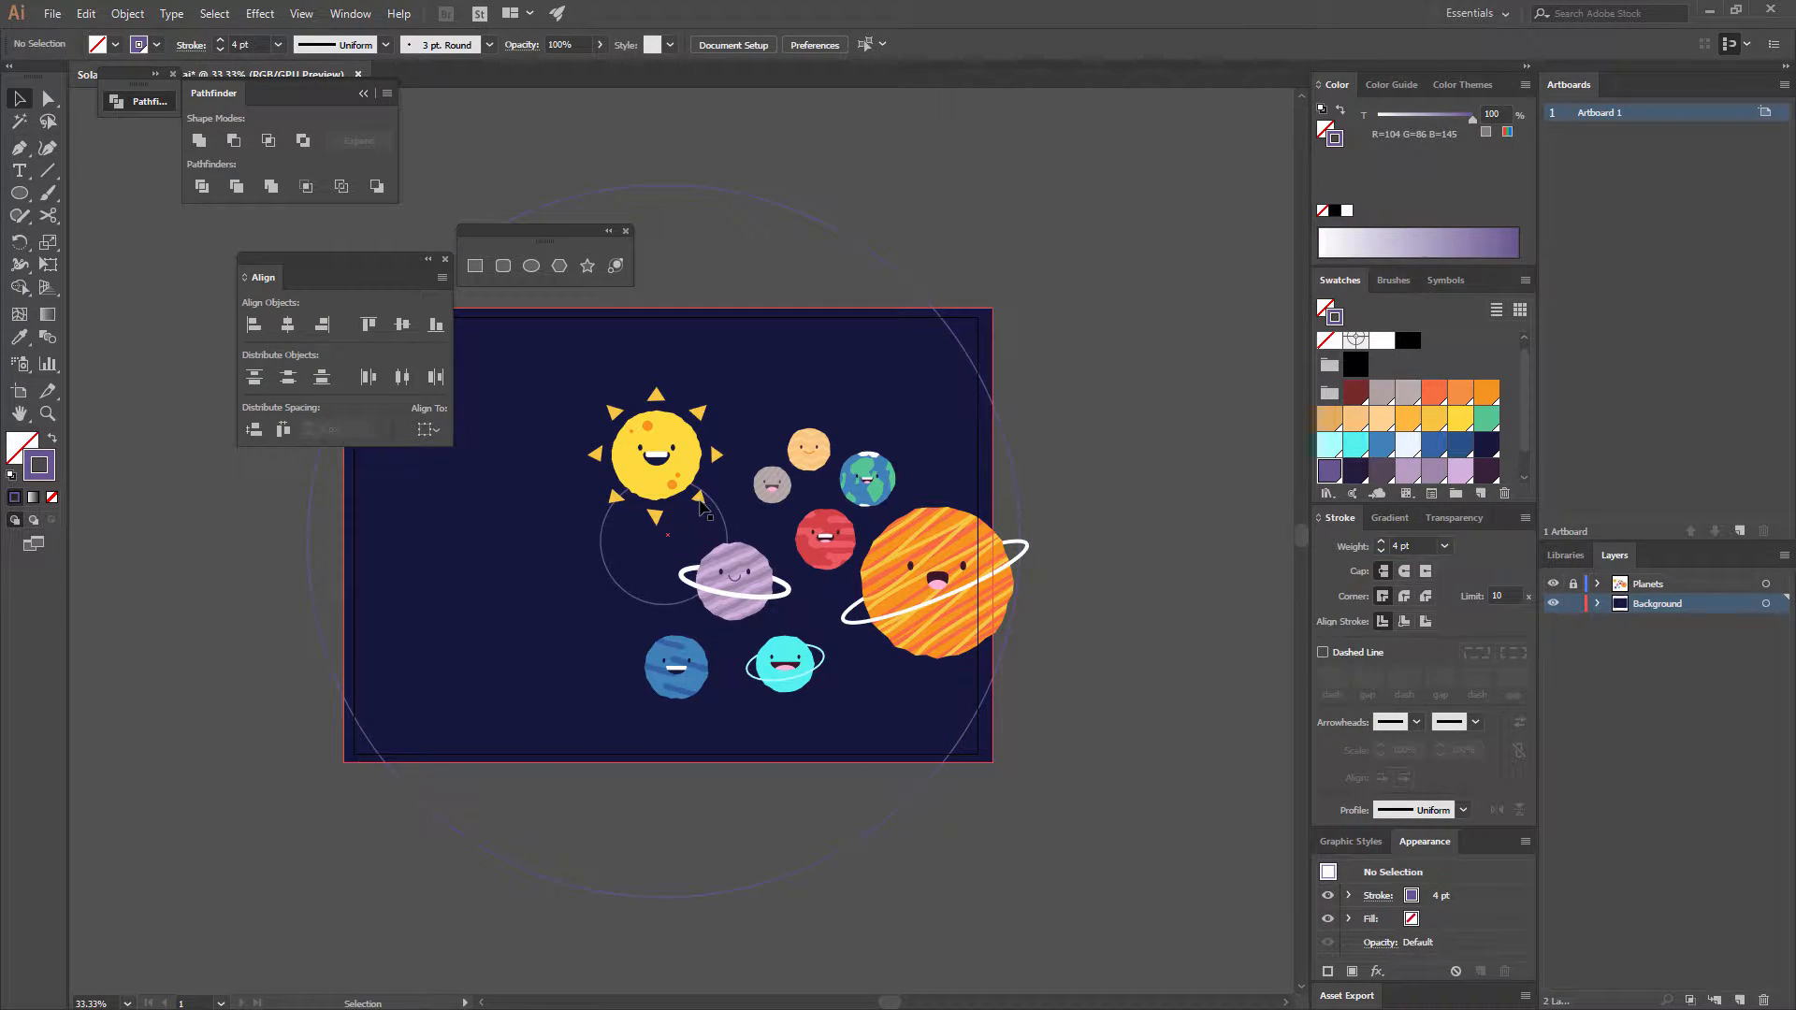
- Blend the small and large purple circles into a set of concentric rings
{"action": "left_click", "coordinate": [719, 518]}
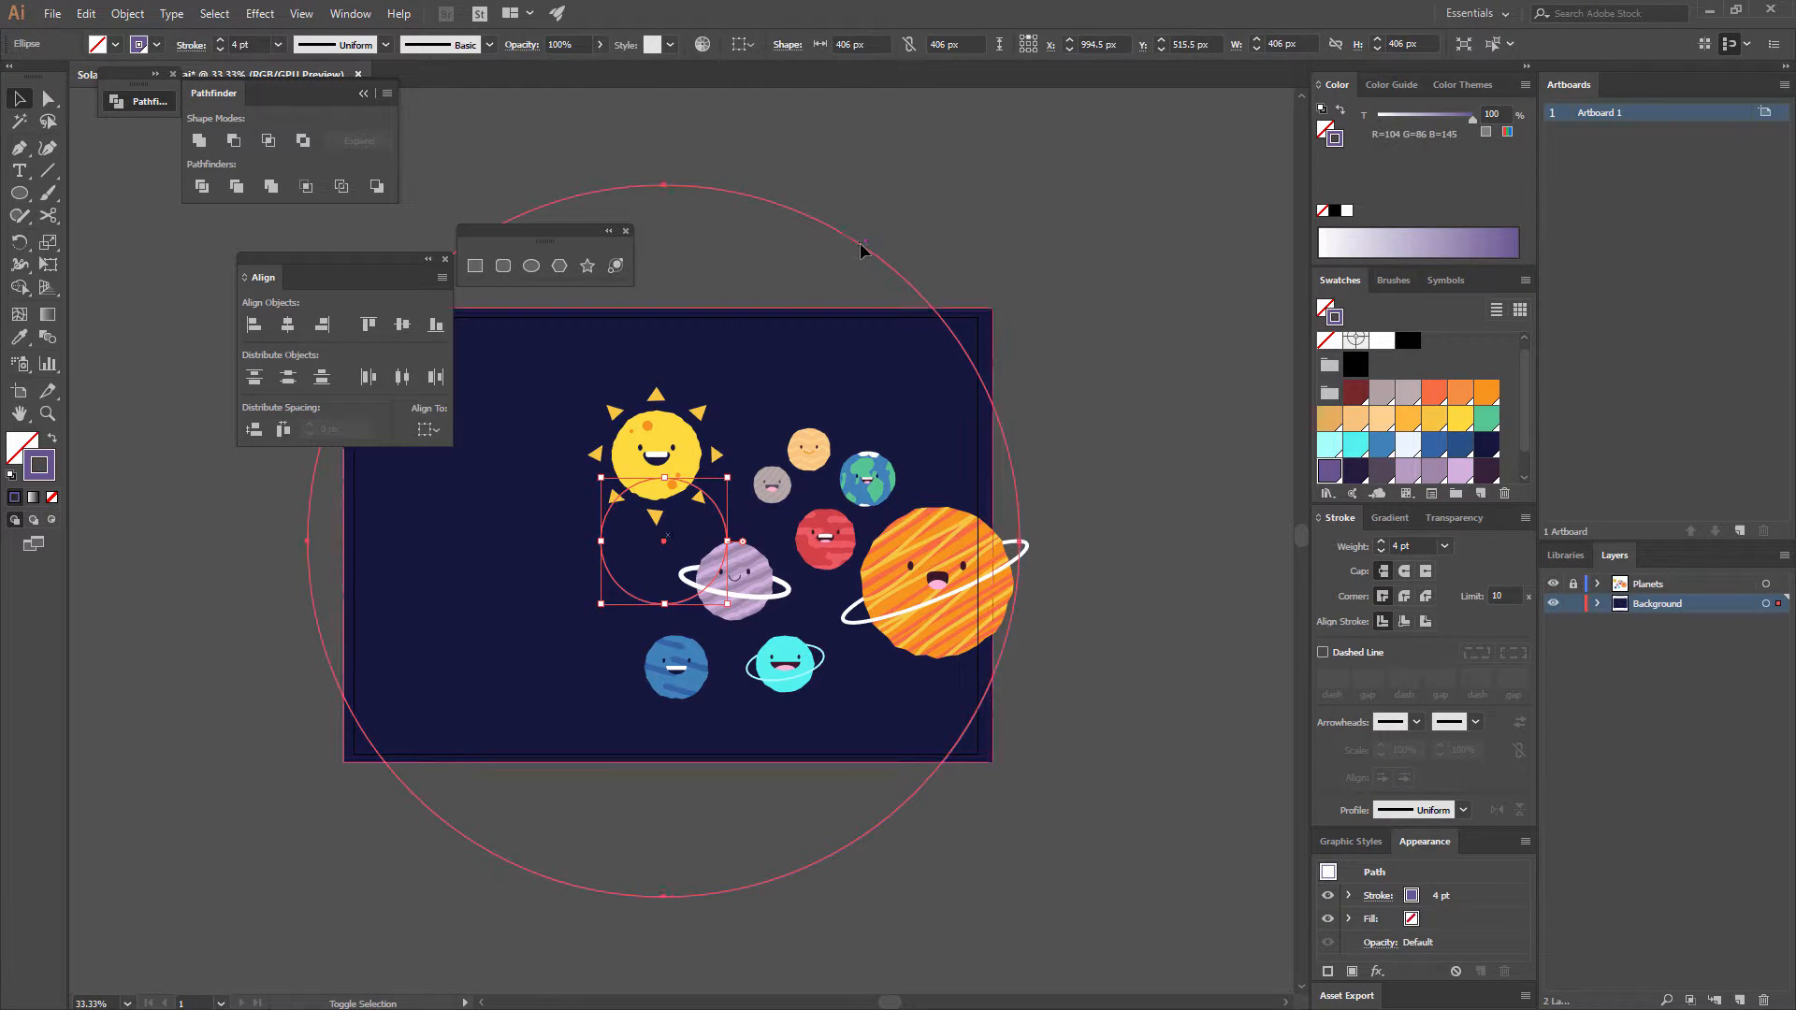
{"action": "left_click", "coordinate": [924, 298], "text": "shift"}
{"action": "left_click", "coordinate": [126, 15]}
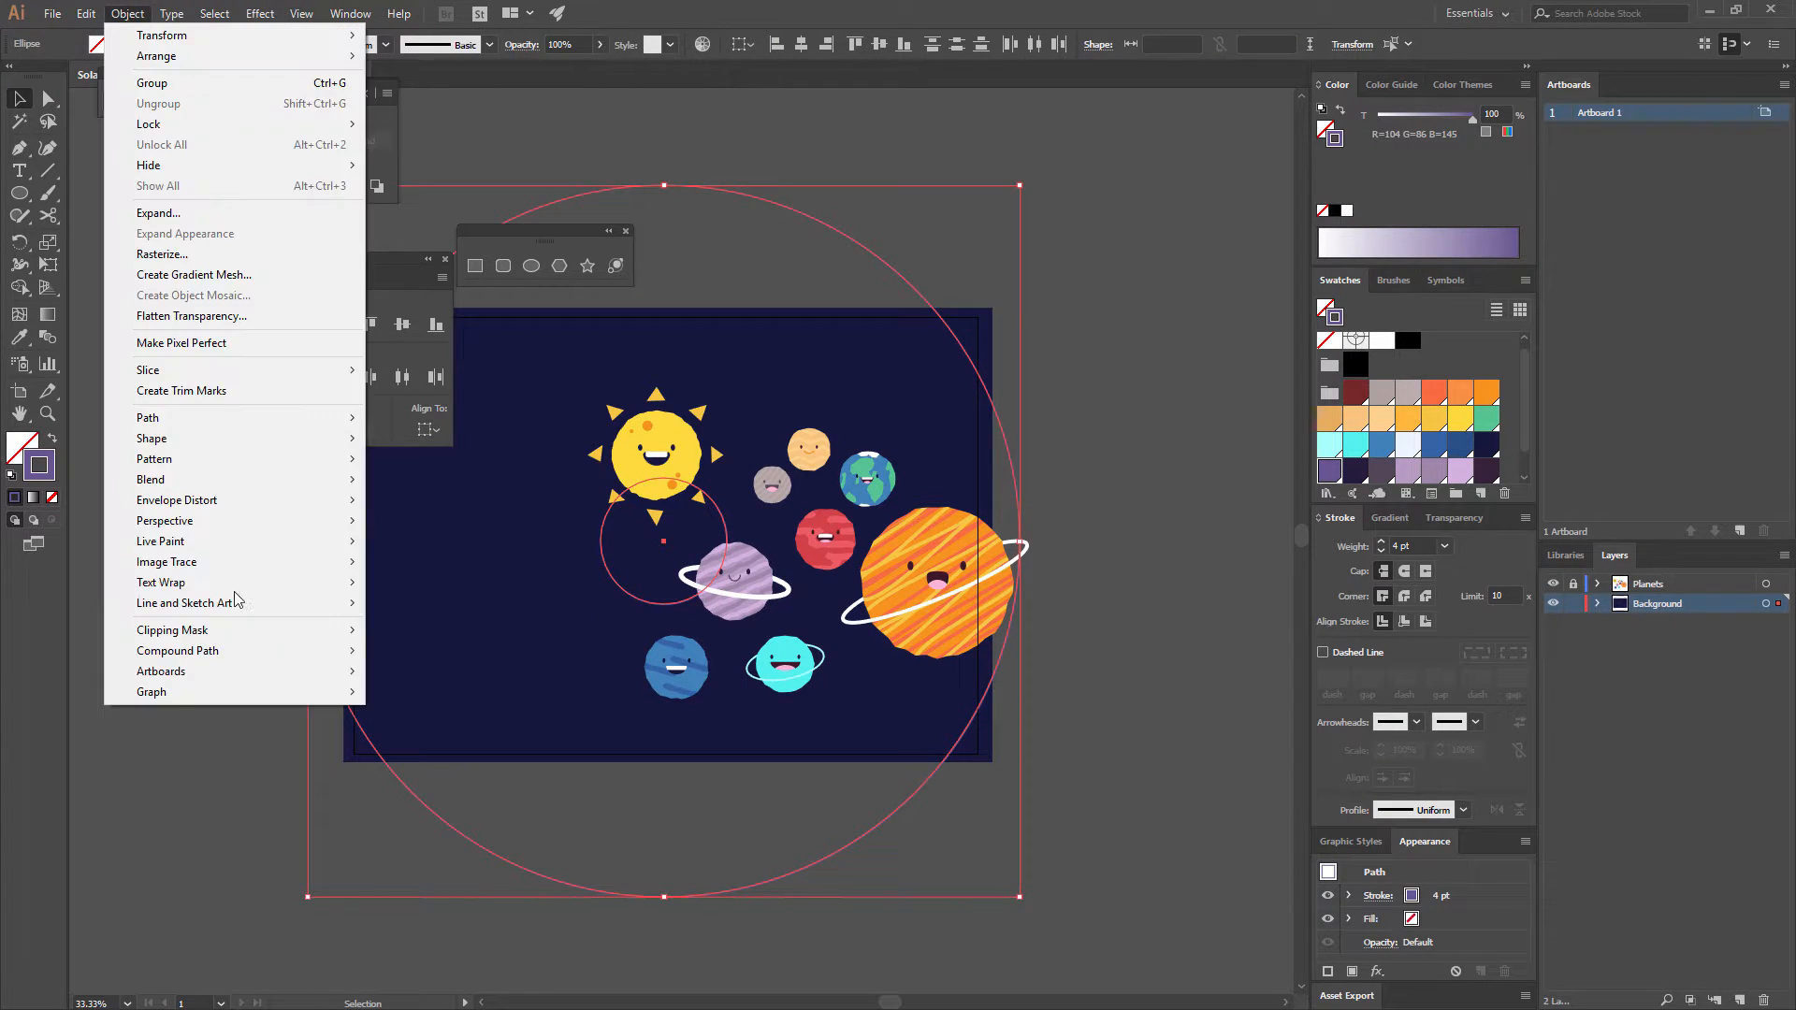
{"action": "mouse_move", "coordinate": [198, 479]}
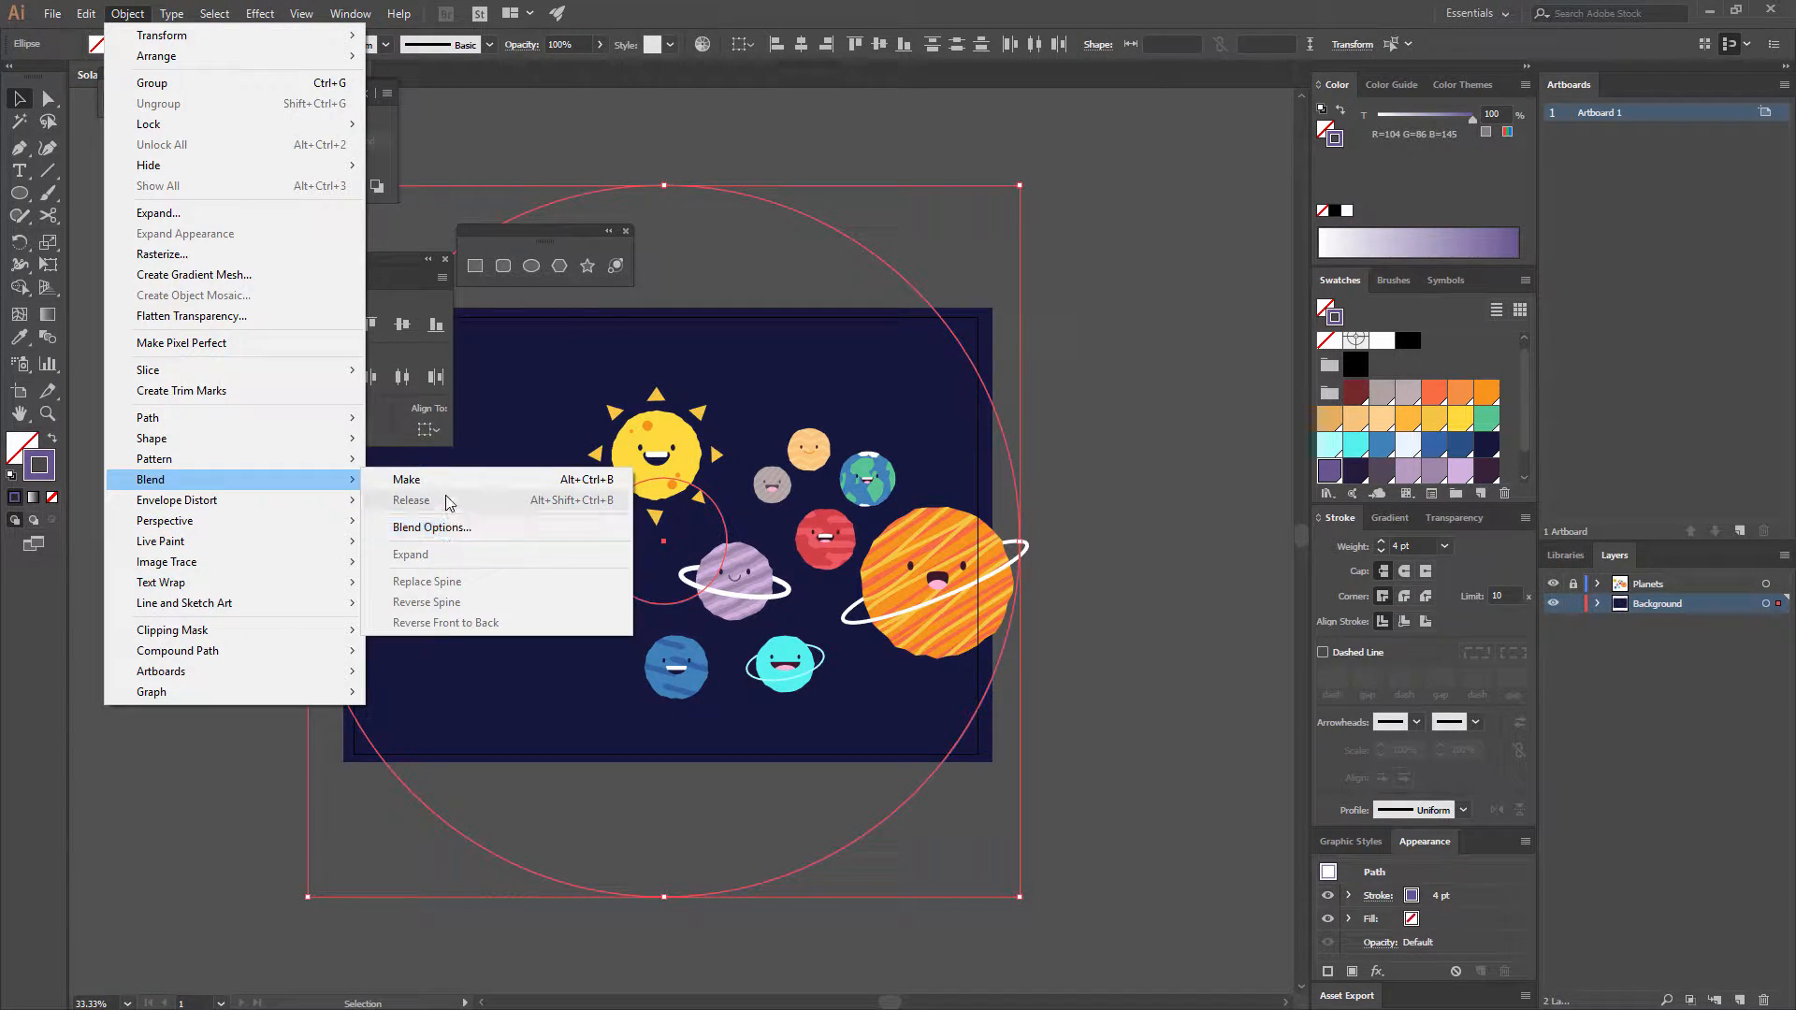
{"action": "left_click", "coordinate": [448, 483]}
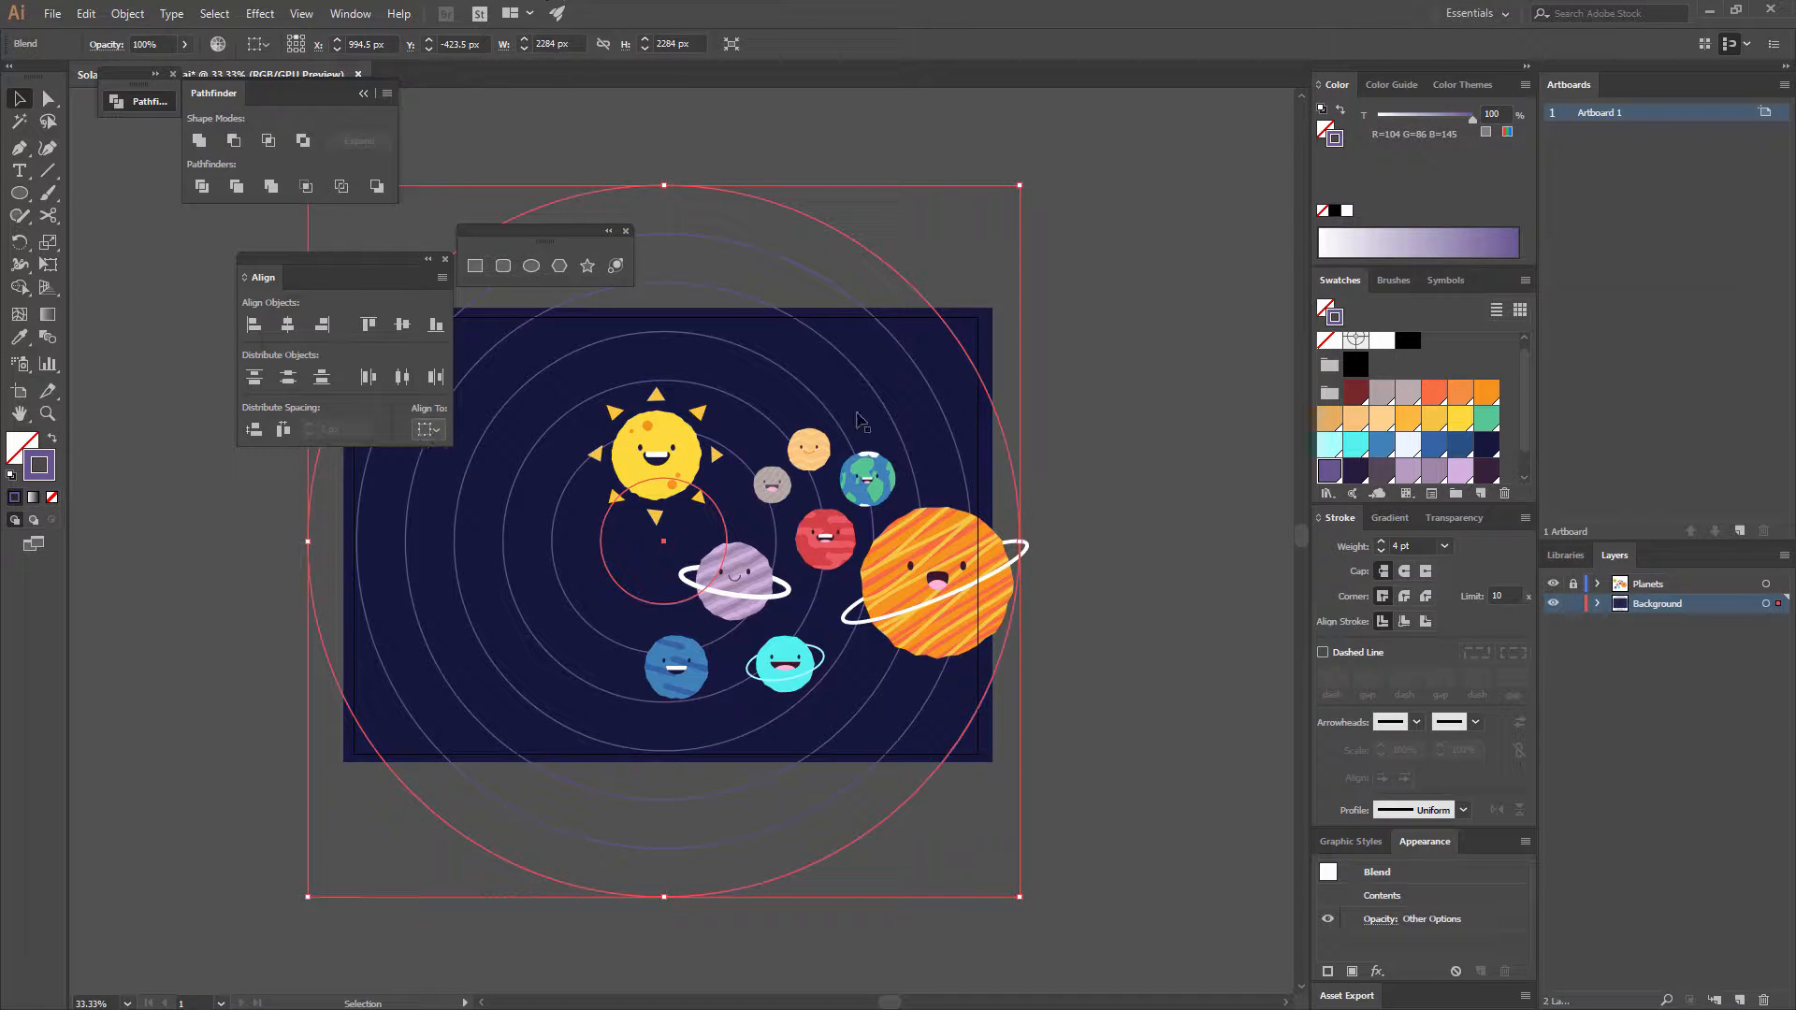
- Align the blended rings to the artboard, centred both horizontally and vertically
{"action": "left_click", "coordinate": [424, 433]}
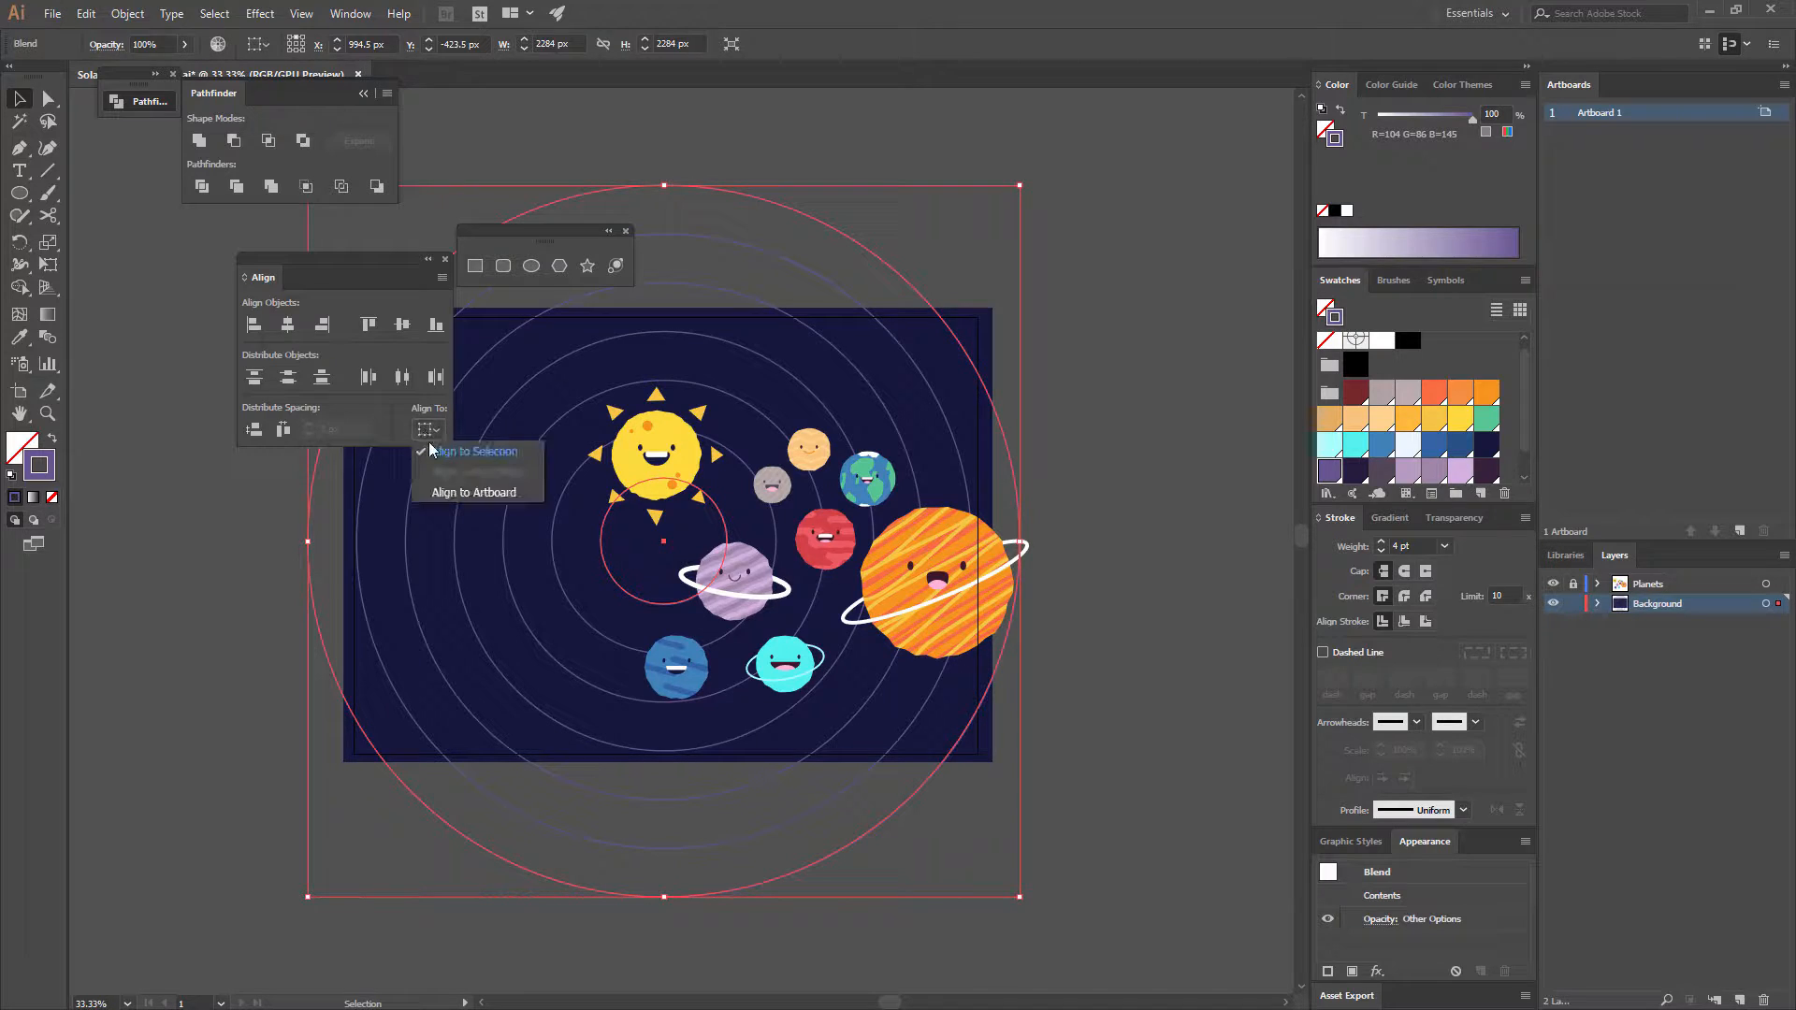
{"action": "left_click", "coordinate": [458, 493]}
{"action": "left_click", "coordinate": [317, 44]}
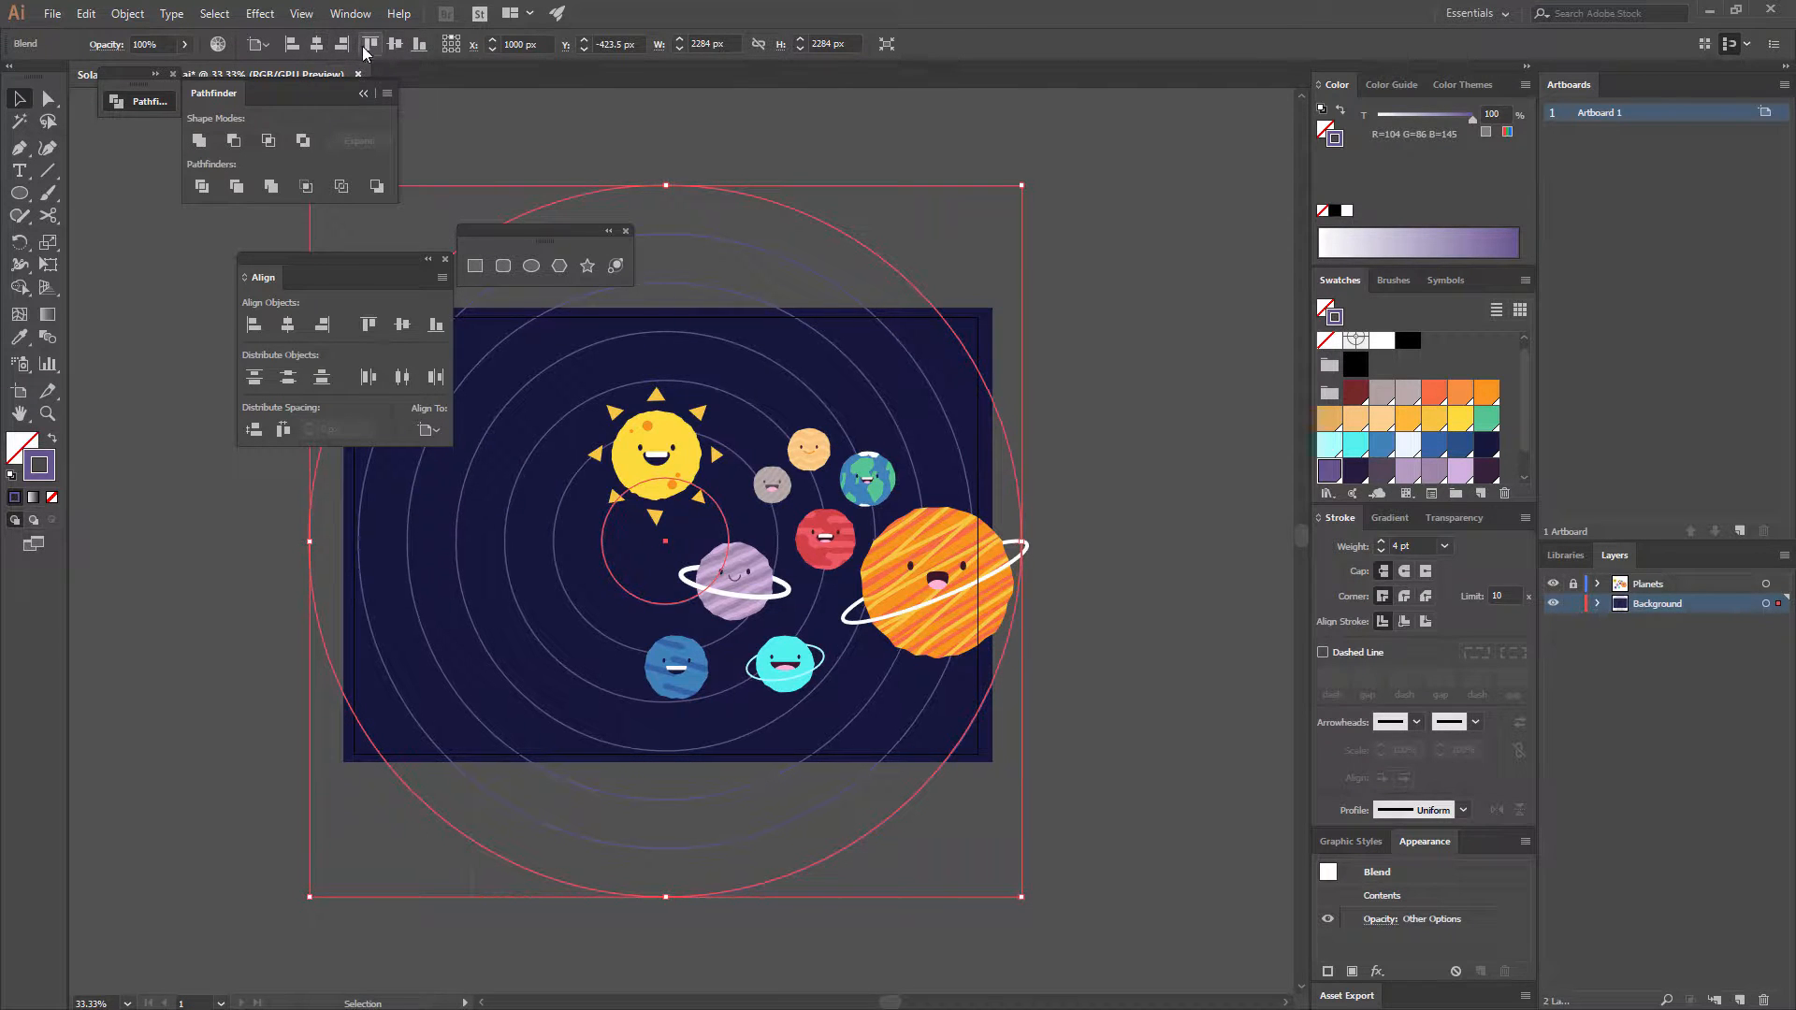
{"action": "left_click", "coordinate": [395, 44]}
{"action": "left_click", "coordinate": [1136, 402]}
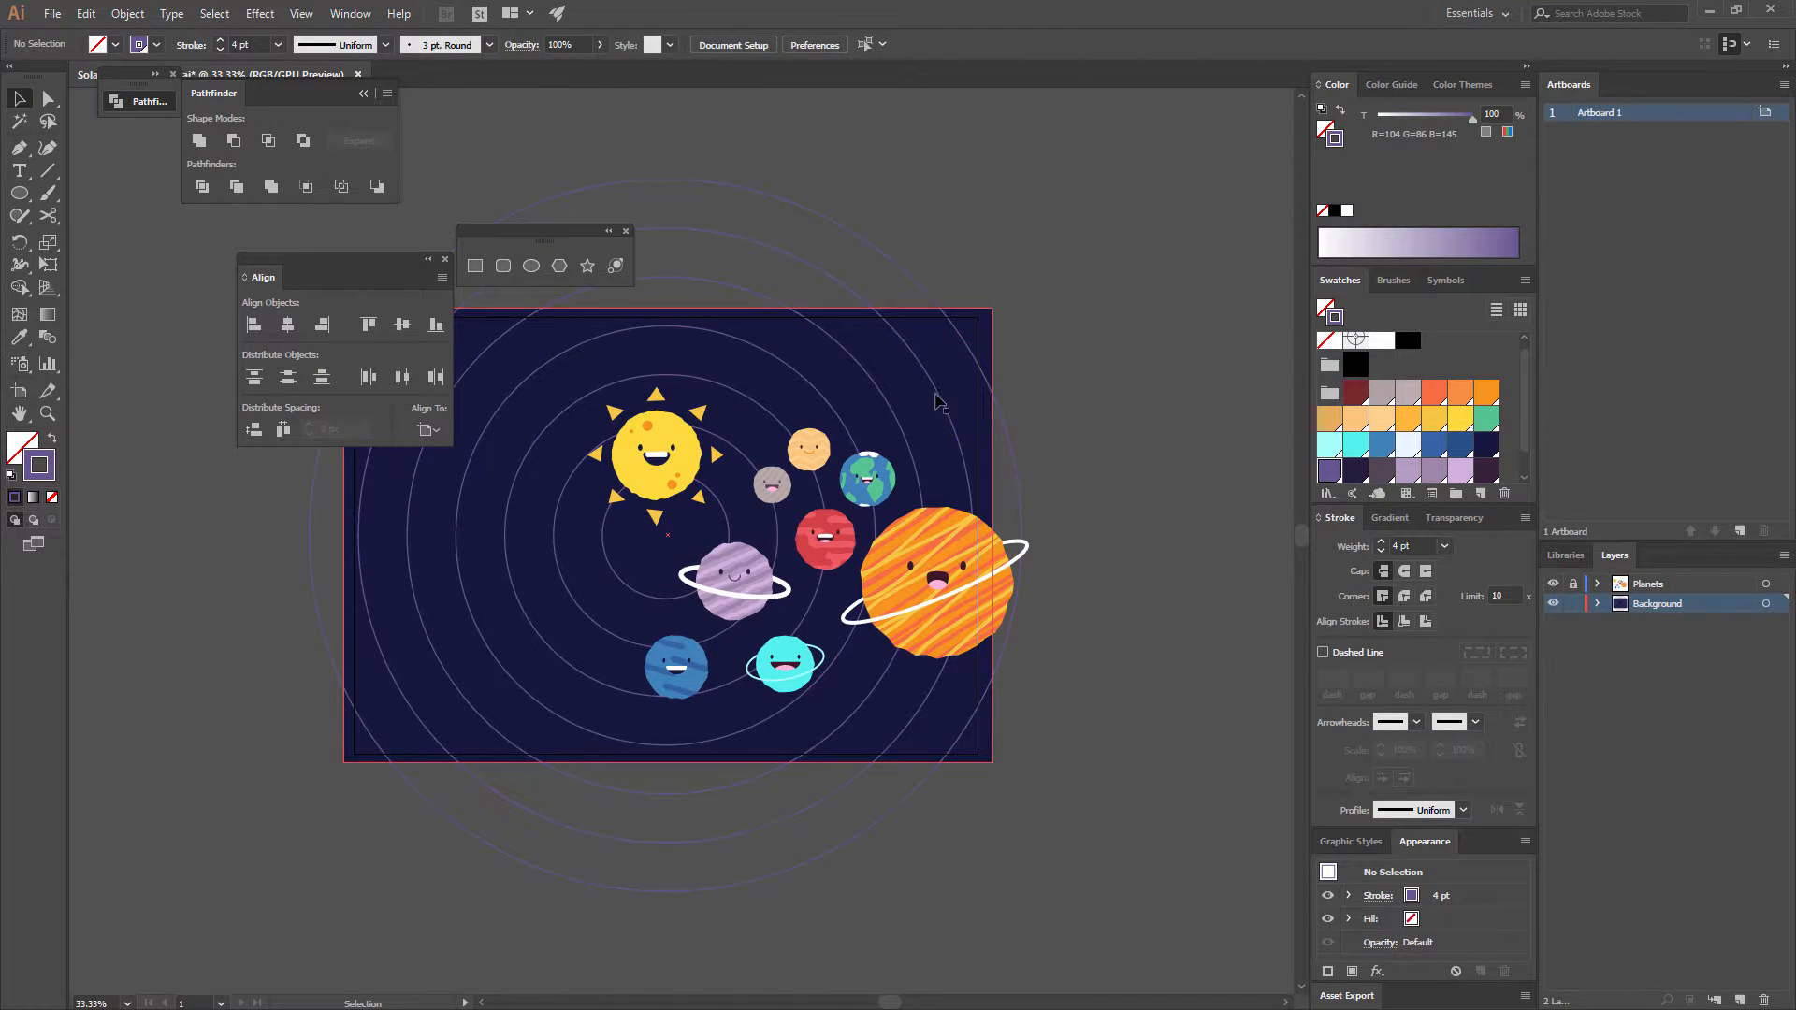
- Start a Roughen effect on the blended rings with preview on, detail 1 per inch and smooth points
{"action": "left_click_drag", "start_coordinate": [942, 369], "coordinate": [974, 335]}
{"action": "key", "text": "ctrl+equal"}
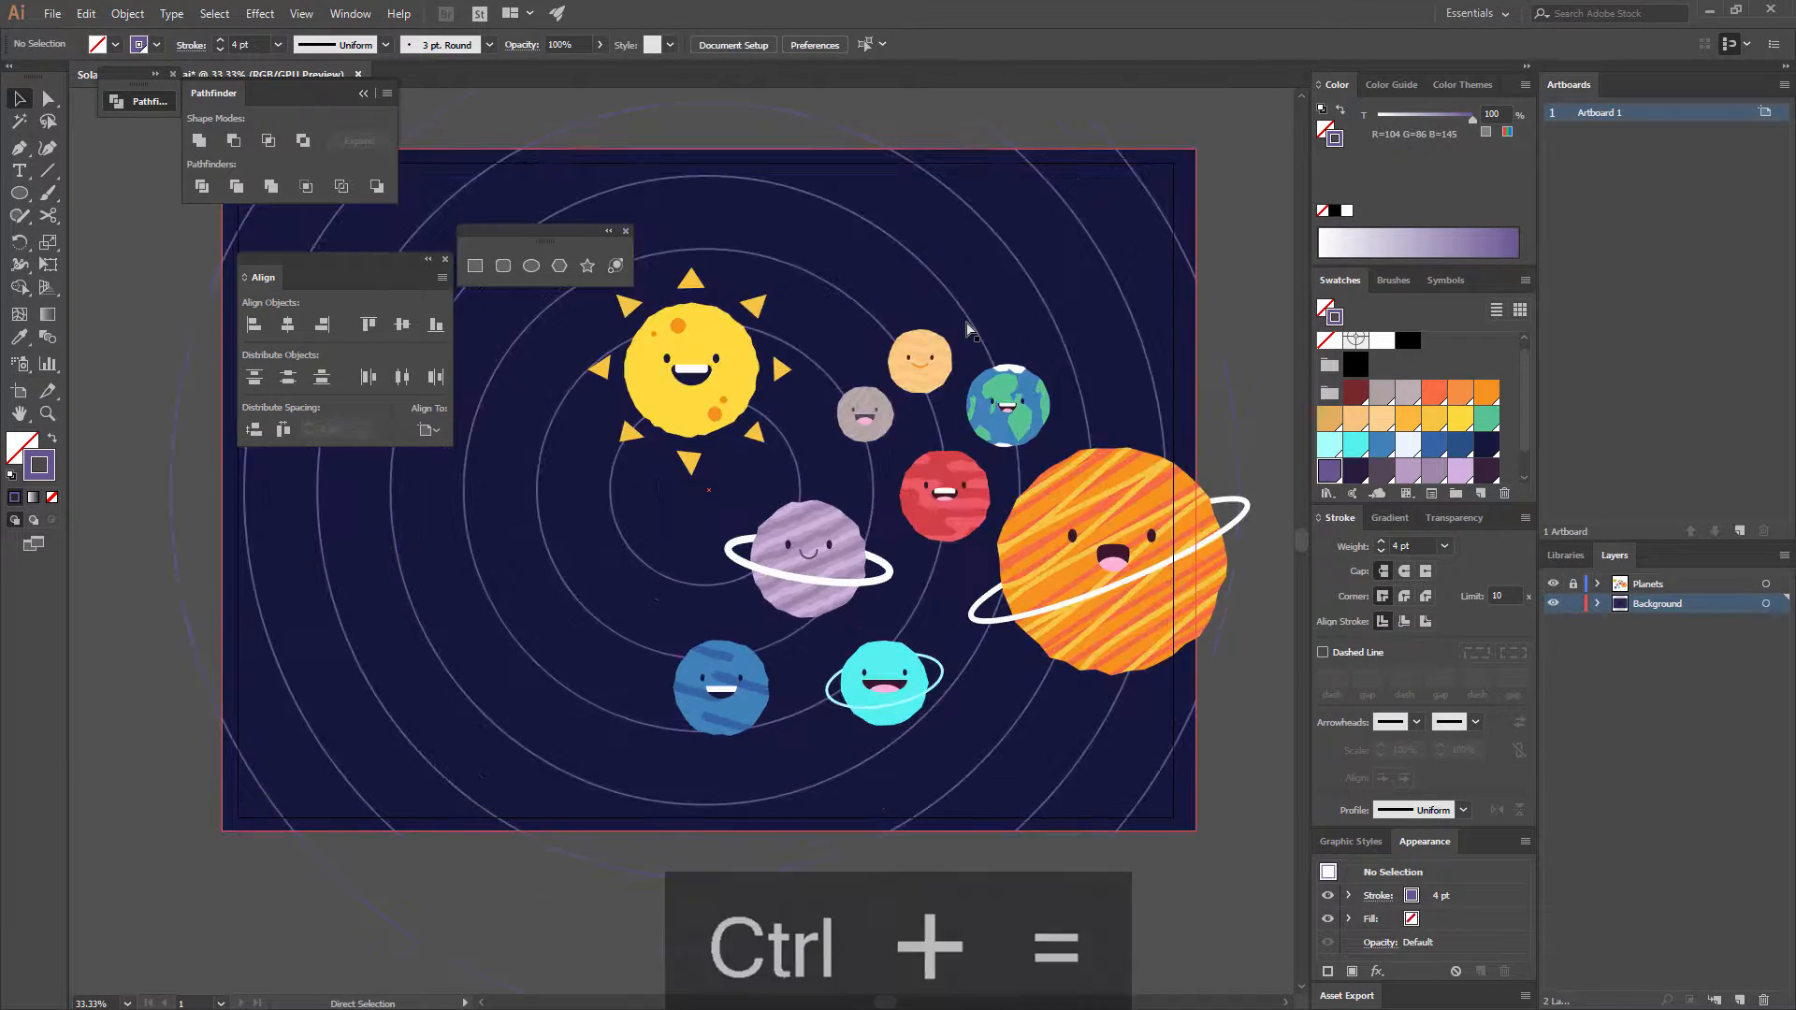
{"action": "key", "text": "ctrl+minus"}
{"action": "left_click", "coordinate": [886, 210]}
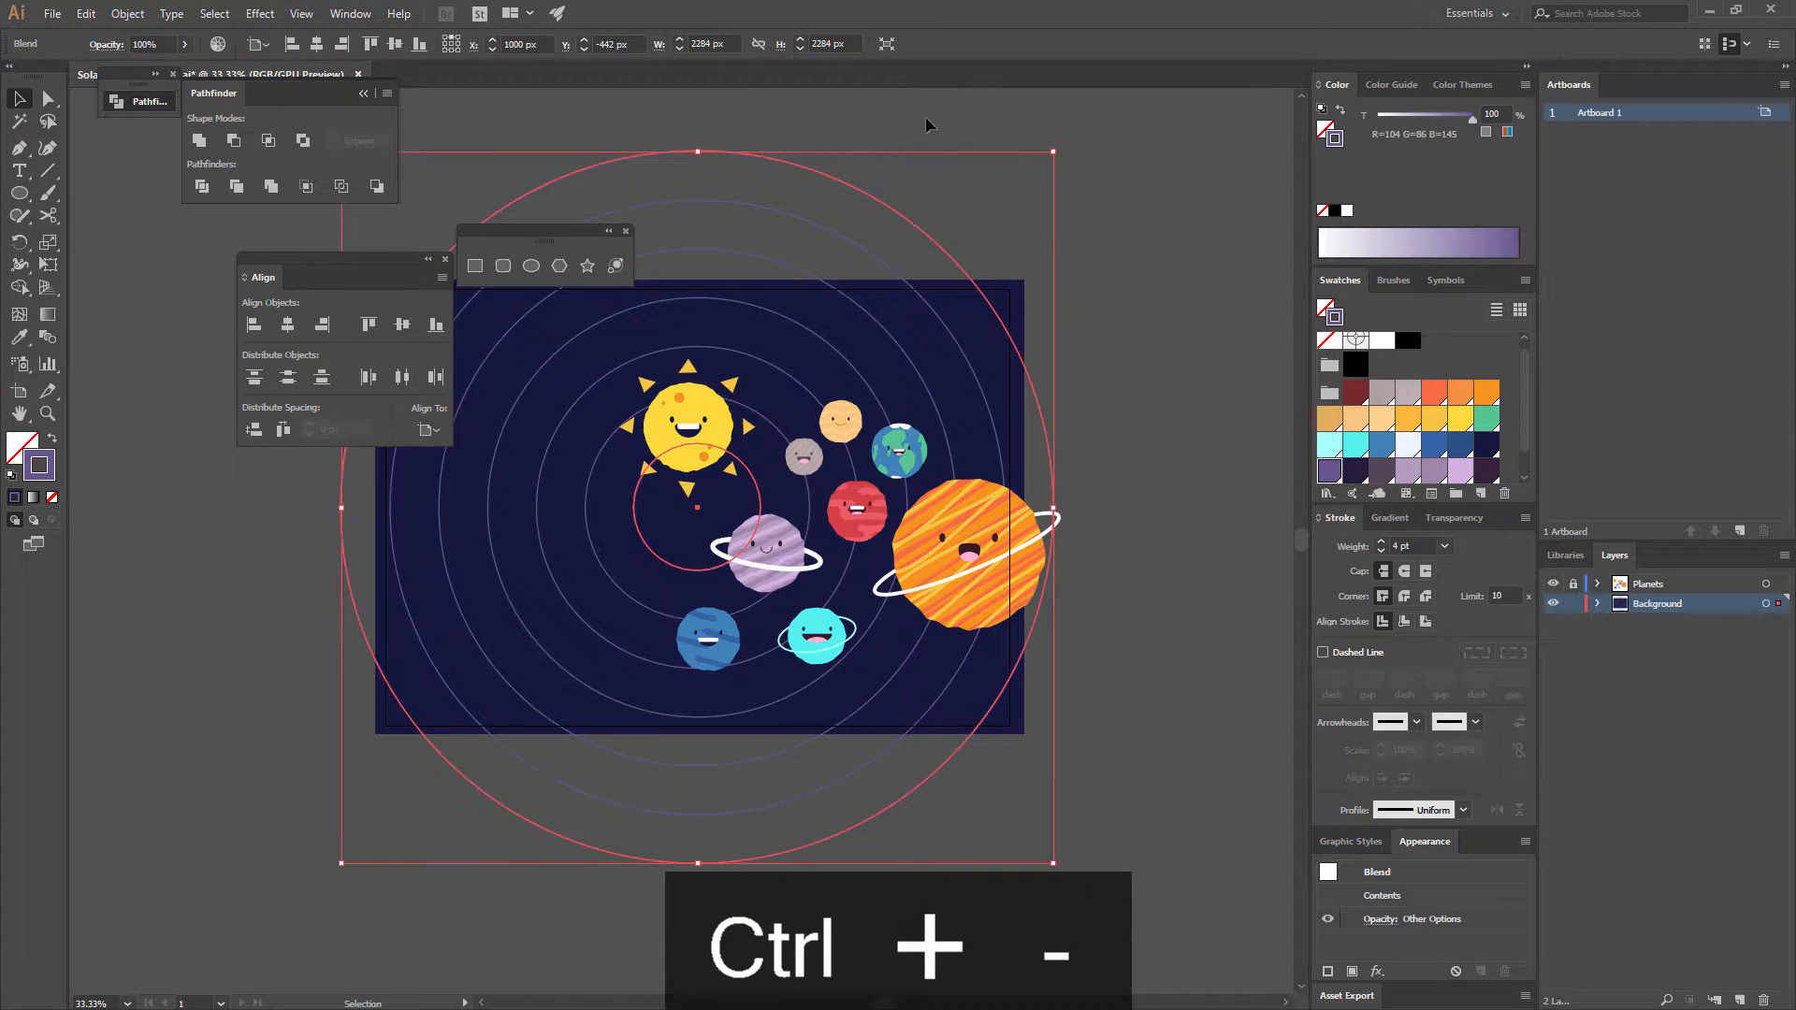
{"action": "left_click", "coordinate": [259, 13]}
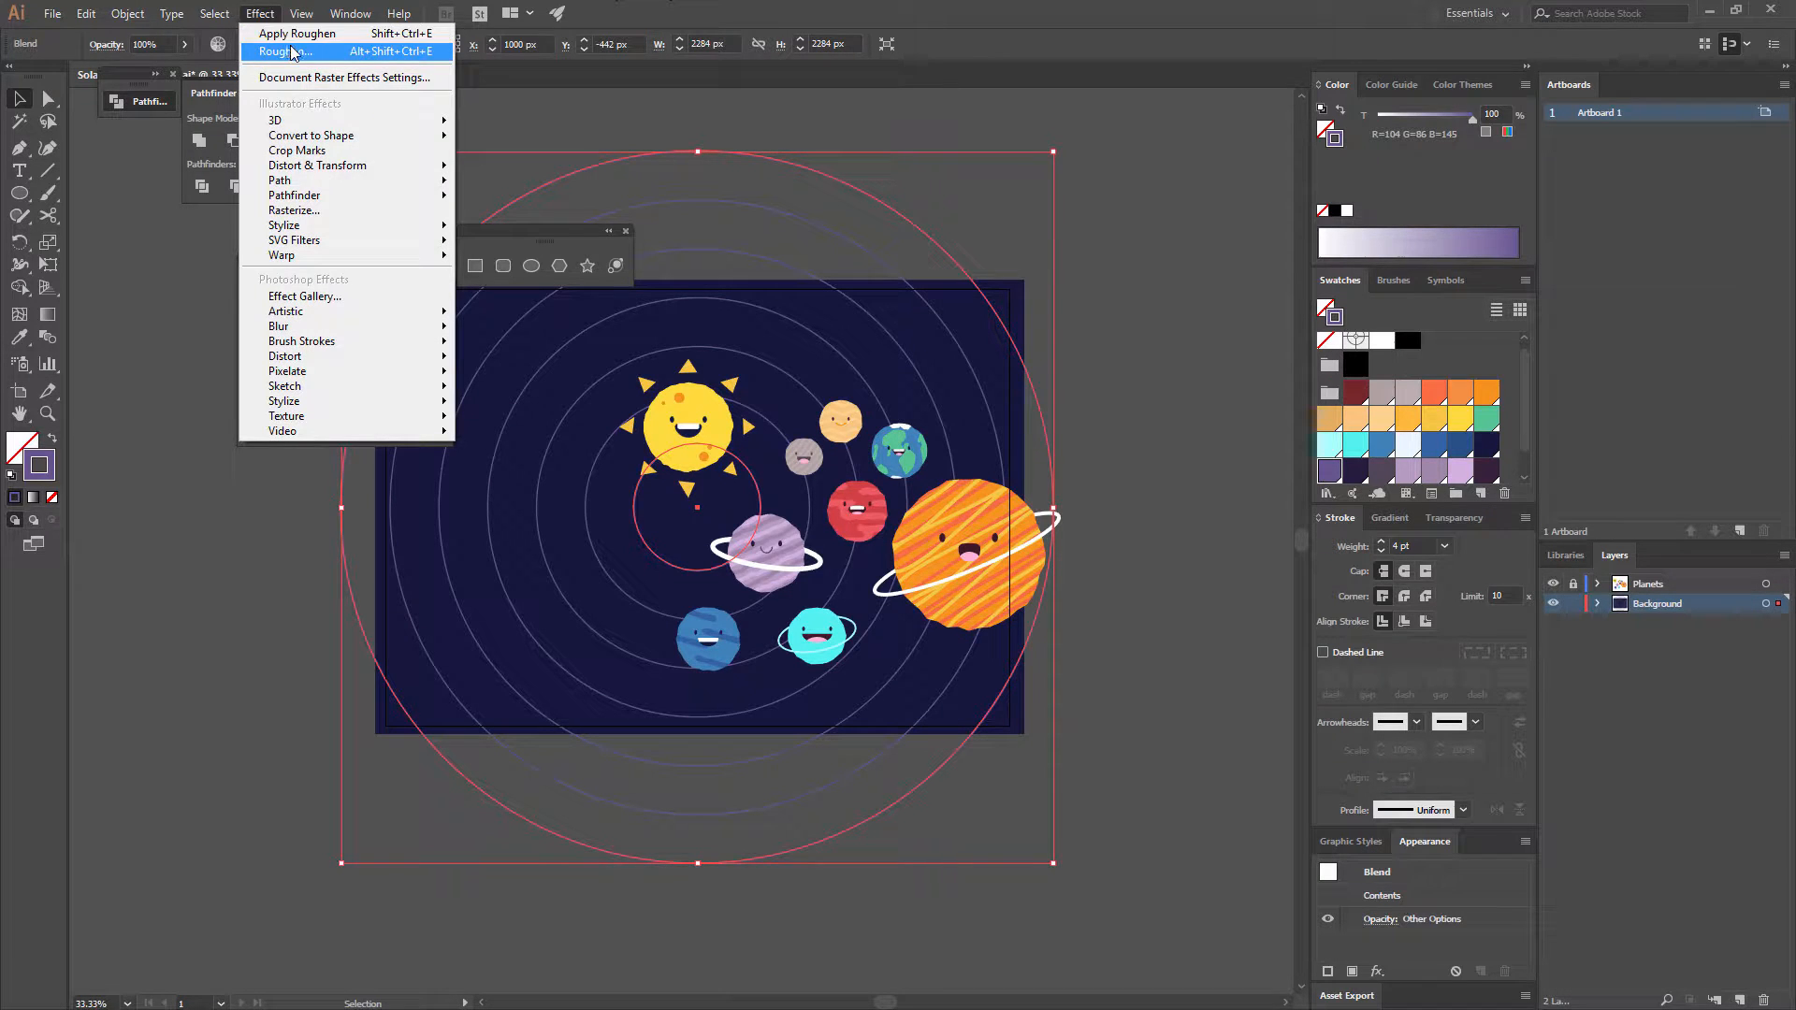
{"action": "key", "text": "Escape"}
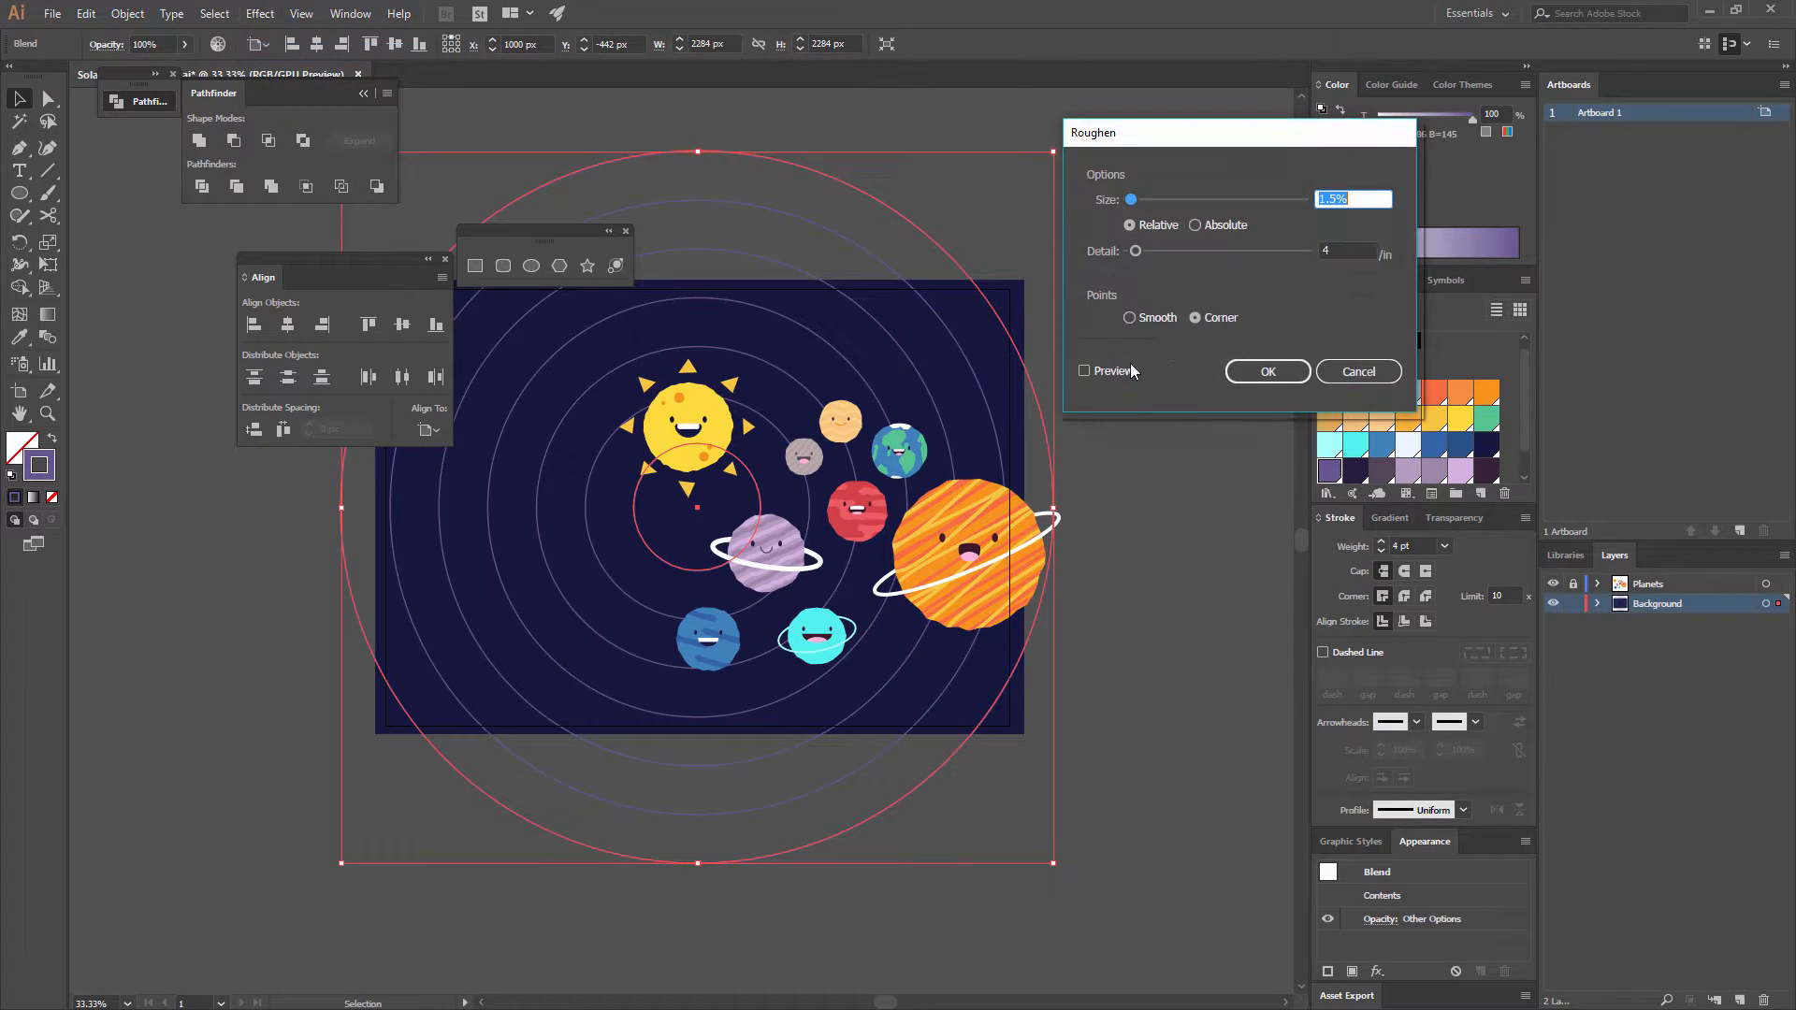
{"action": "left_click", "coordinate": [1113, 372]}
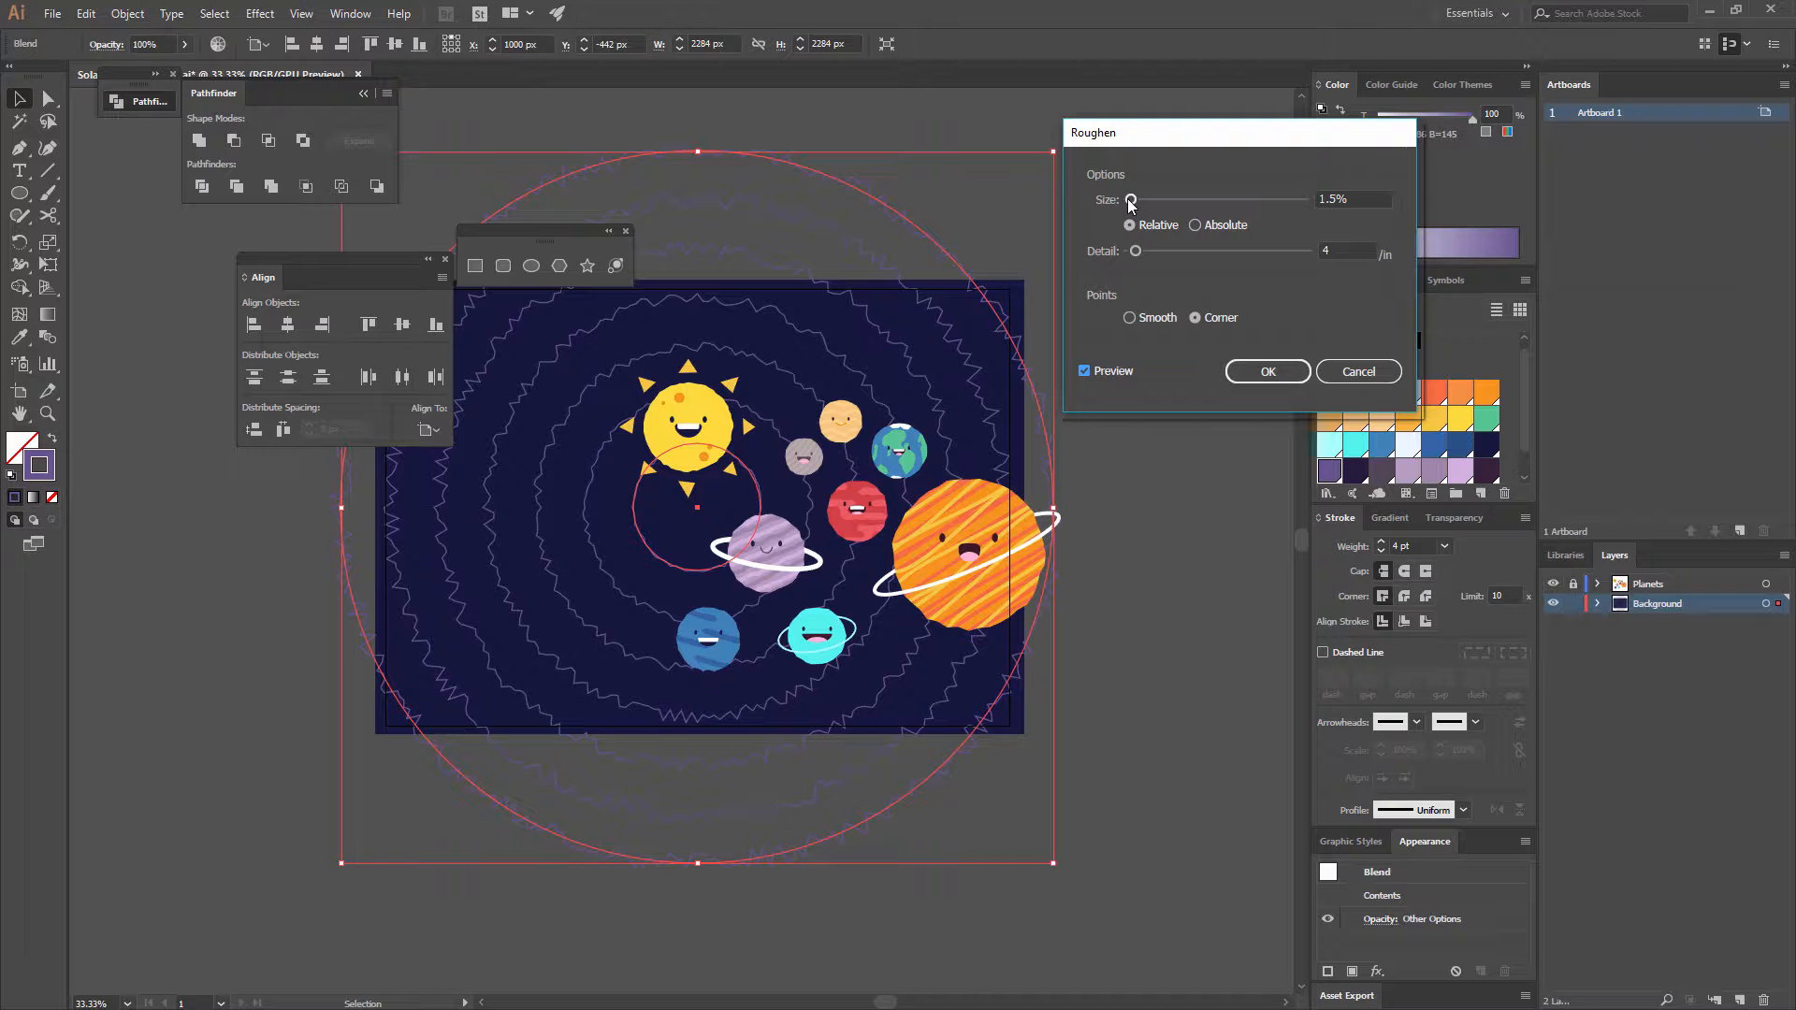
{"action": "left_click_drag", "start_coordinate": [1135, 250], "coordinate": [1133, 254]}
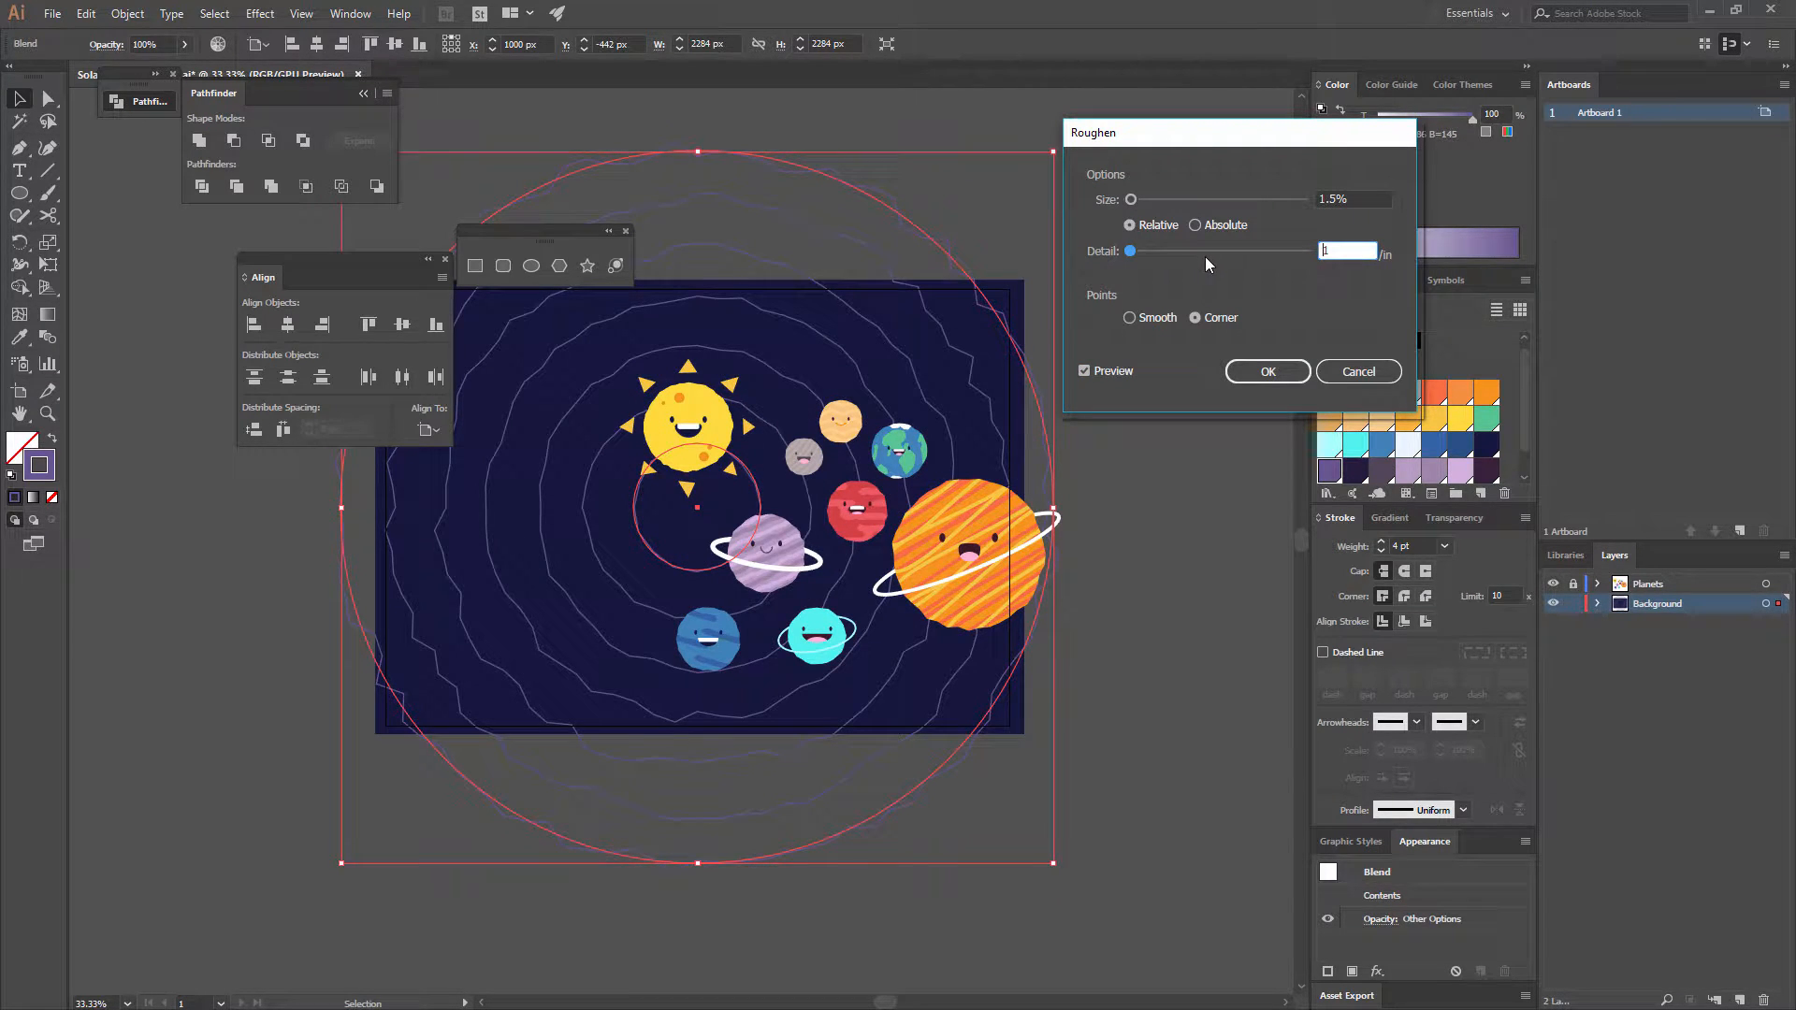
{"action": "left_click", "coordinate": [1136, 318]}
- Set the Roughen size to 1% and the detail to 0.5 per inch, and apply the effect
{"action": "left_click", "coordinate": [1355, 199]}
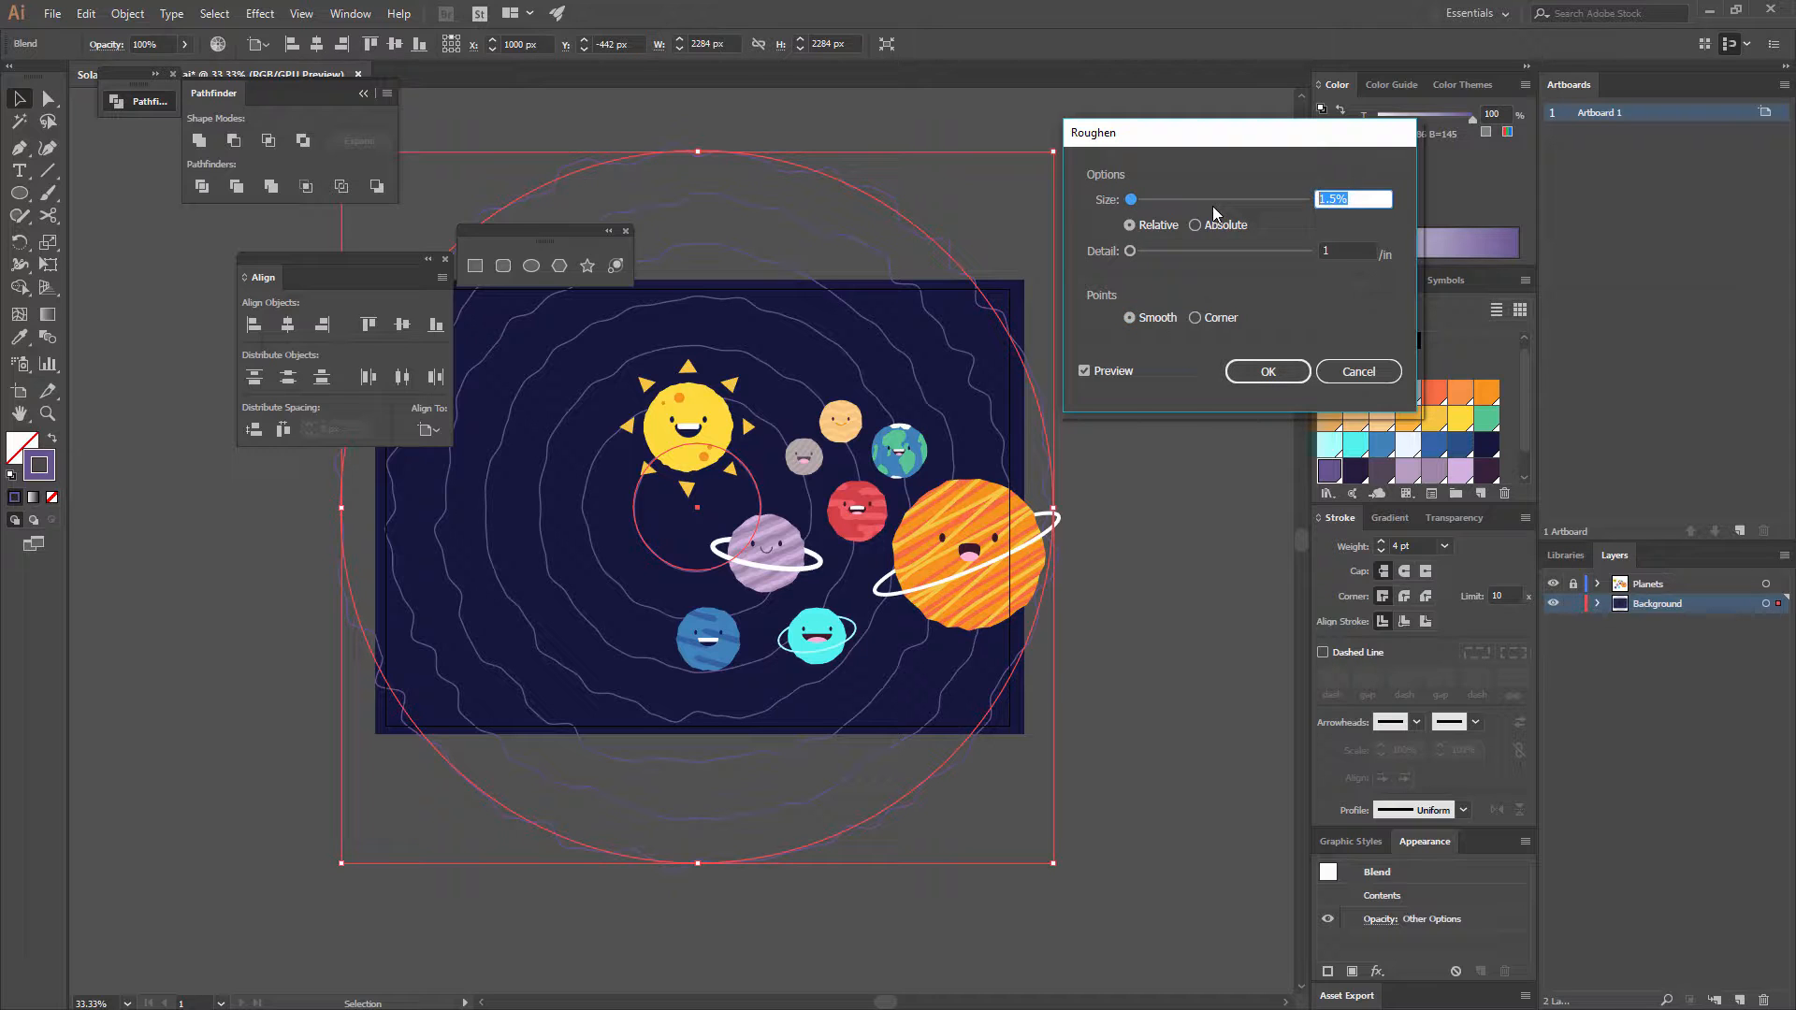
{"action": "type", "text": "1"}
{"action": "left_click", "coordinate": [1356, 248]}
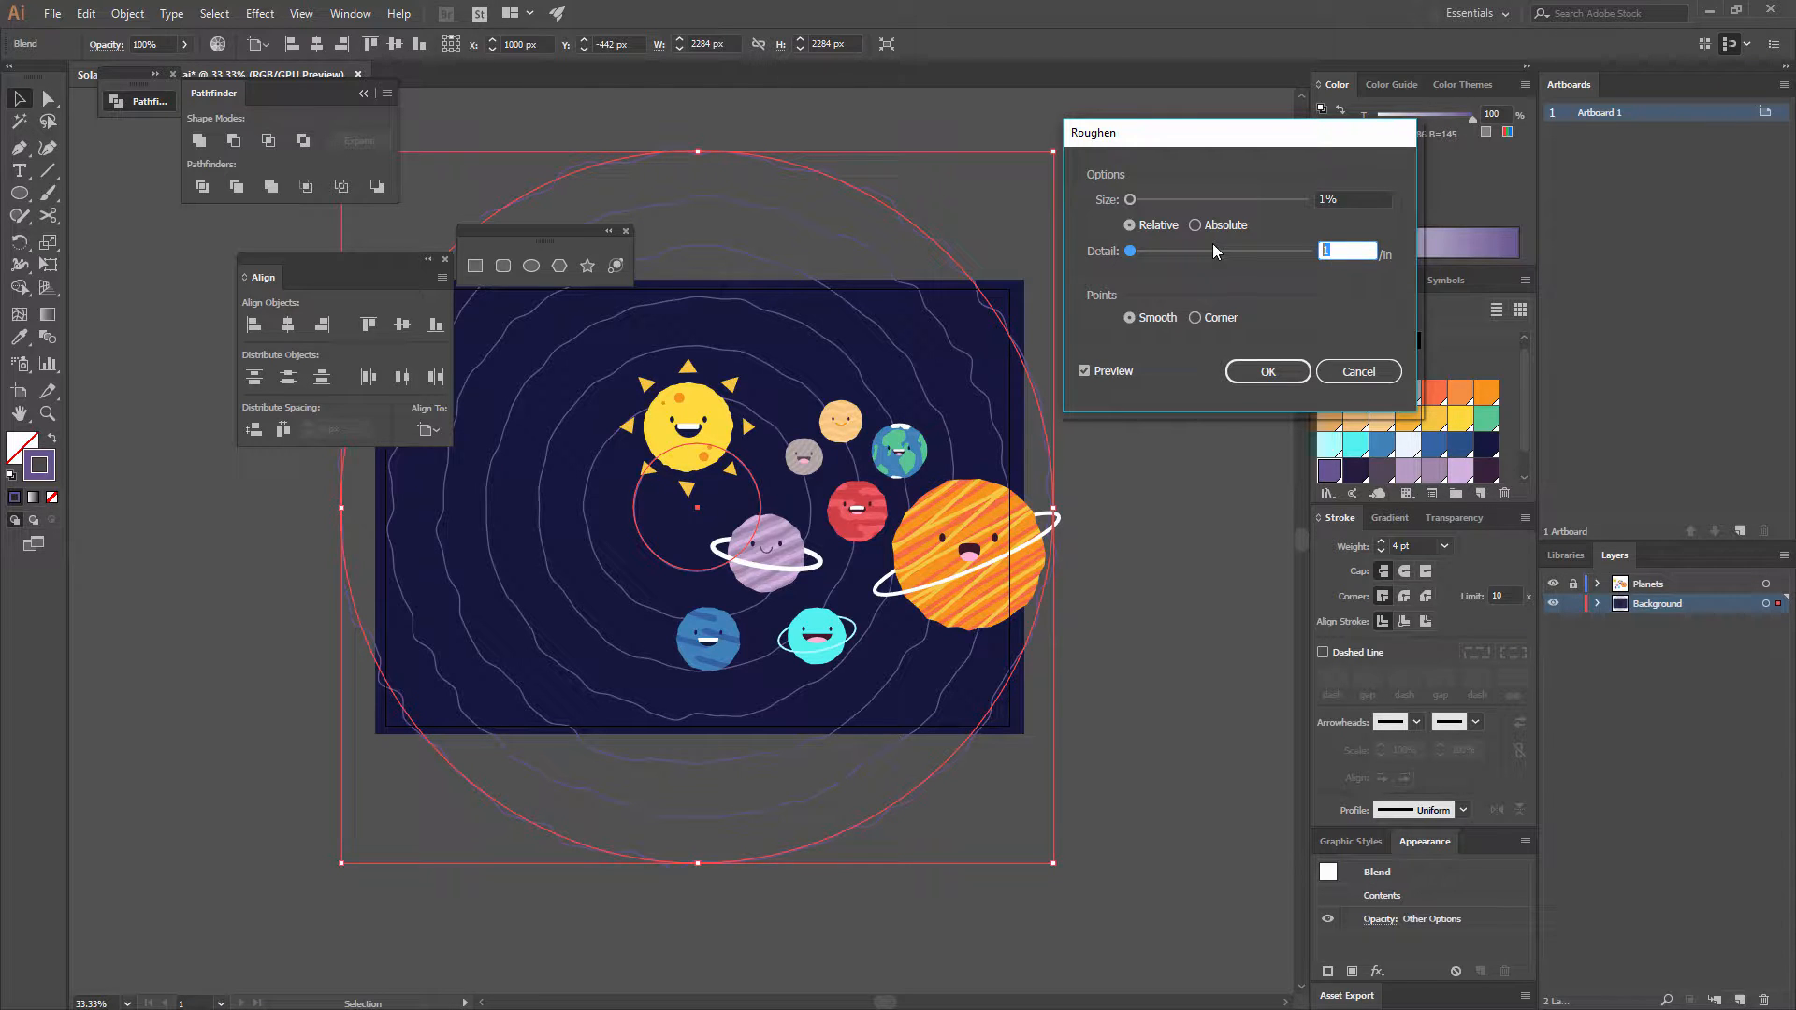
{"action": "left_click", "coordinate": [1338, 199]}
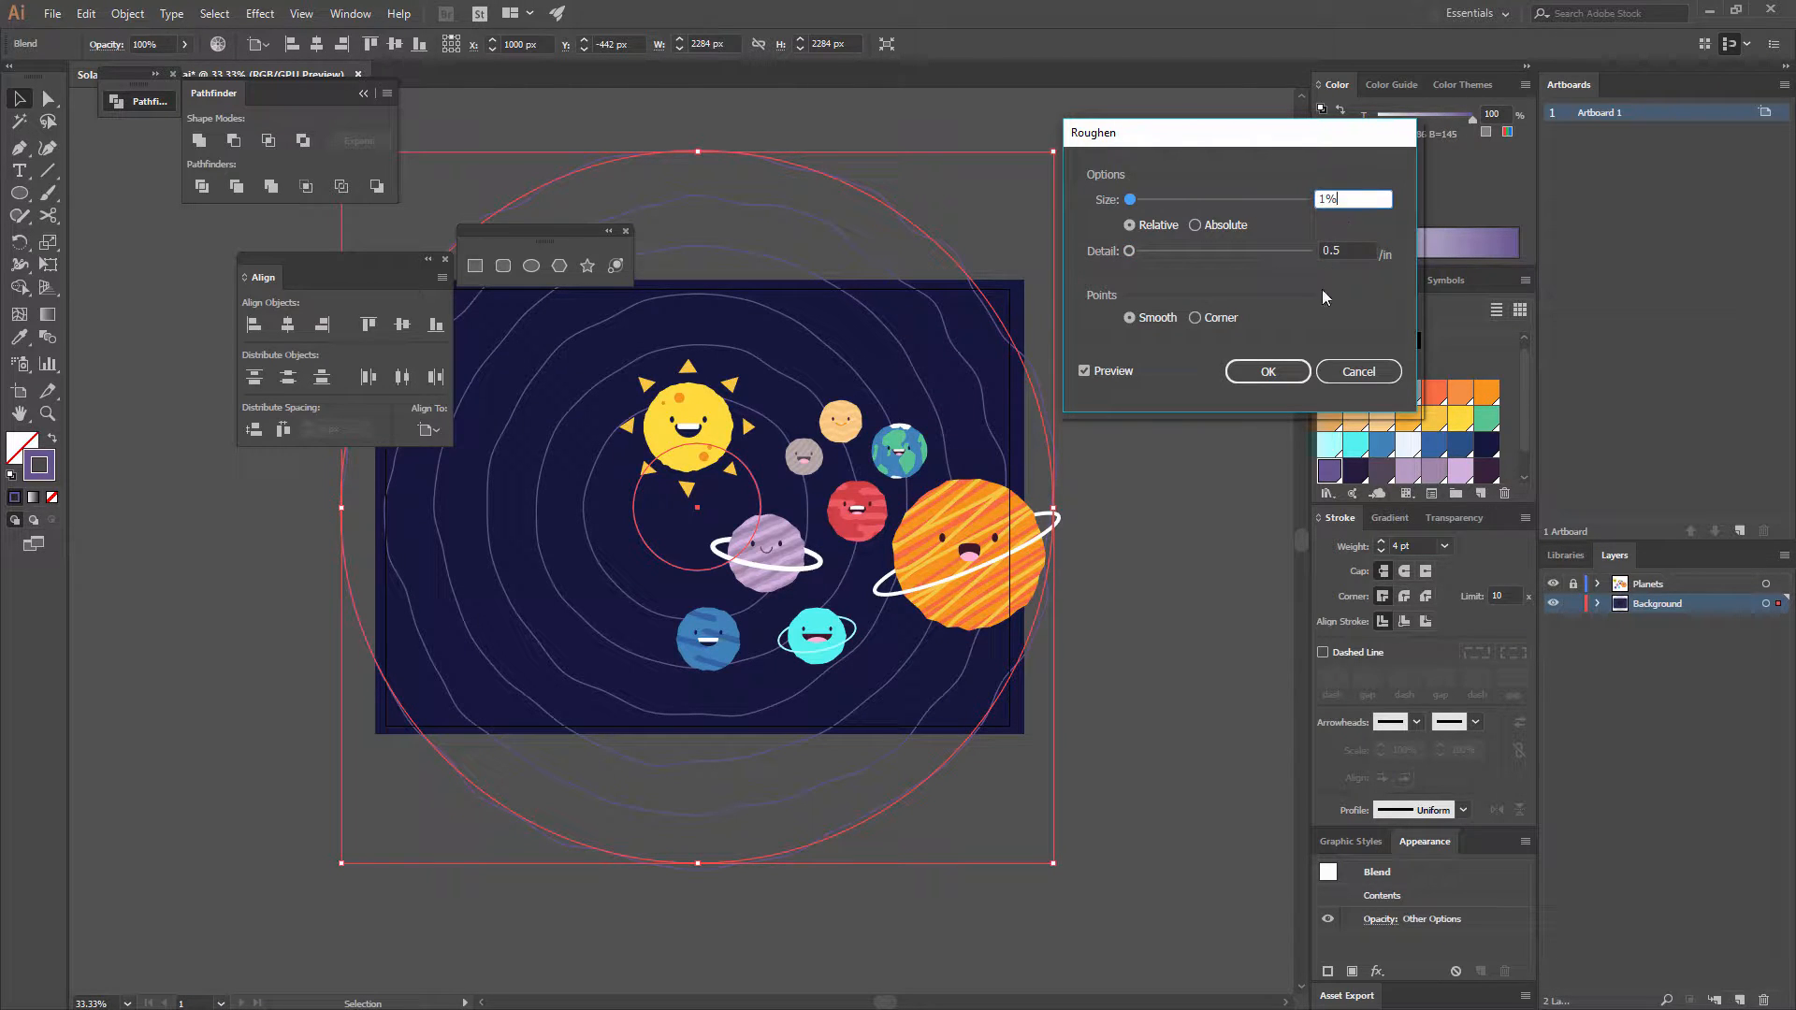
{"action": "left_click", "coordinate": [1293, 378]}
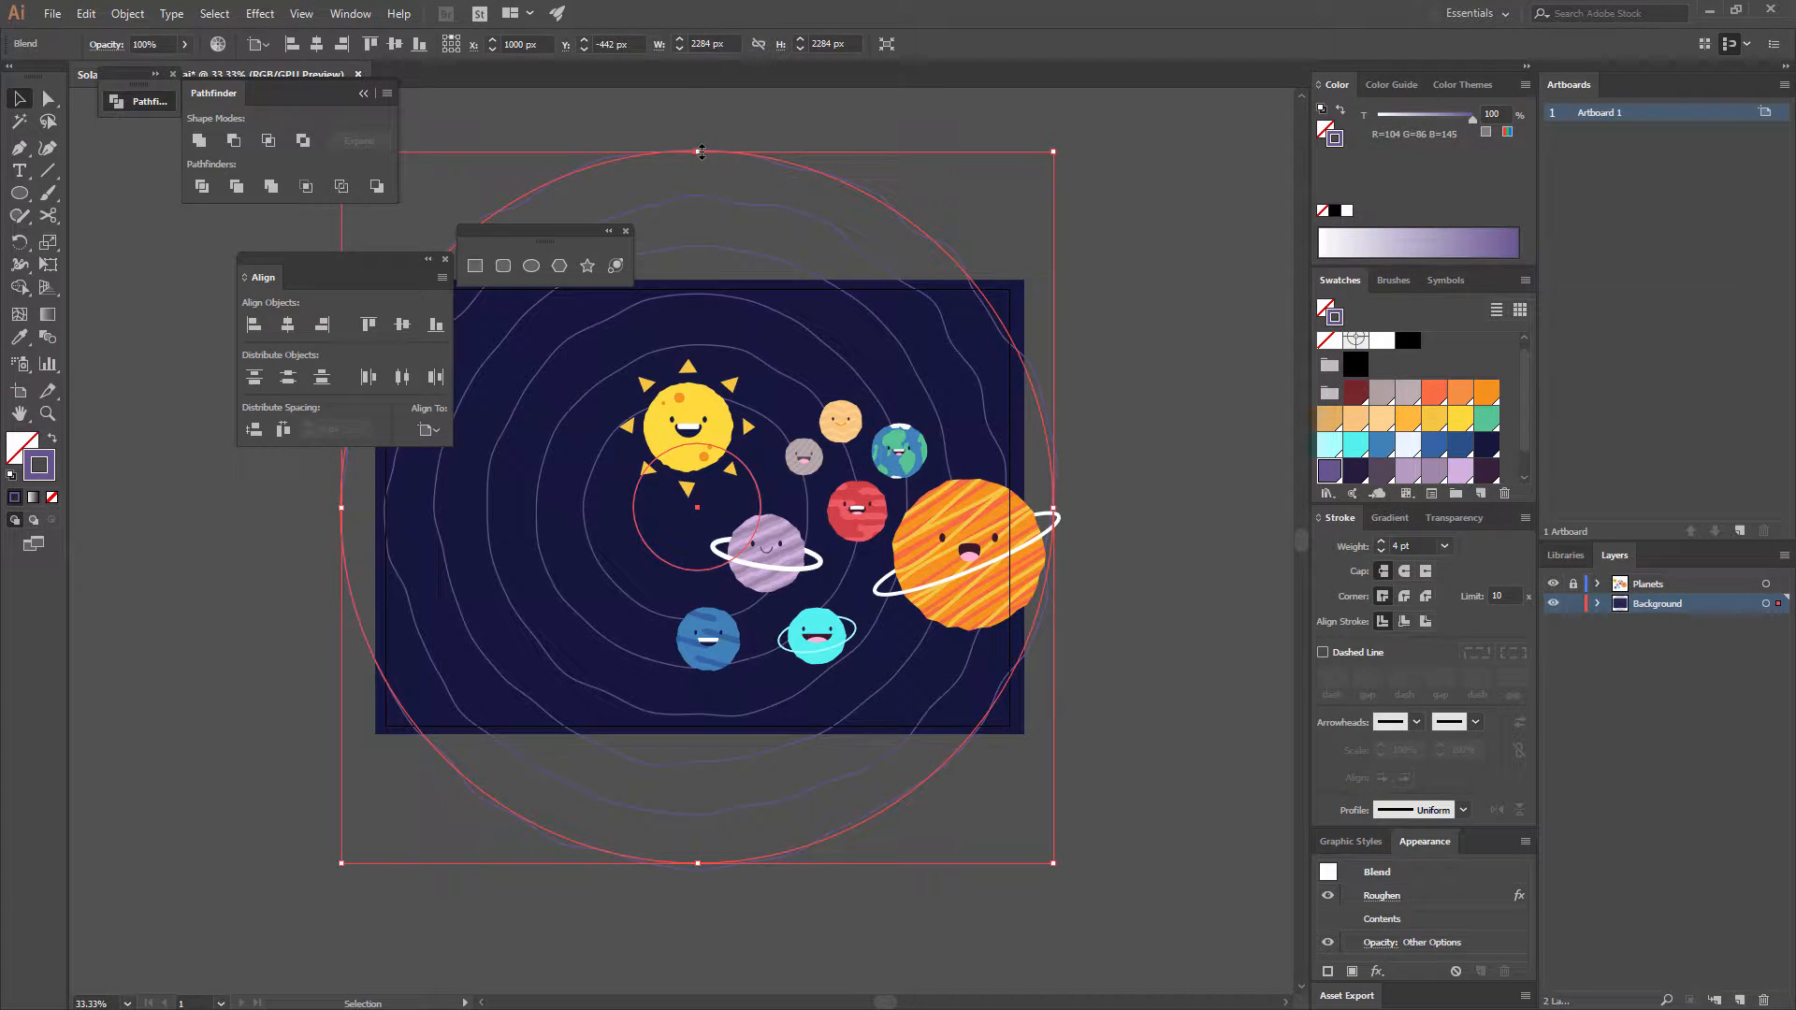
{"action": "left_click_drag", "start_coordinate": [701, 152], "coordinate": [699, 212]}
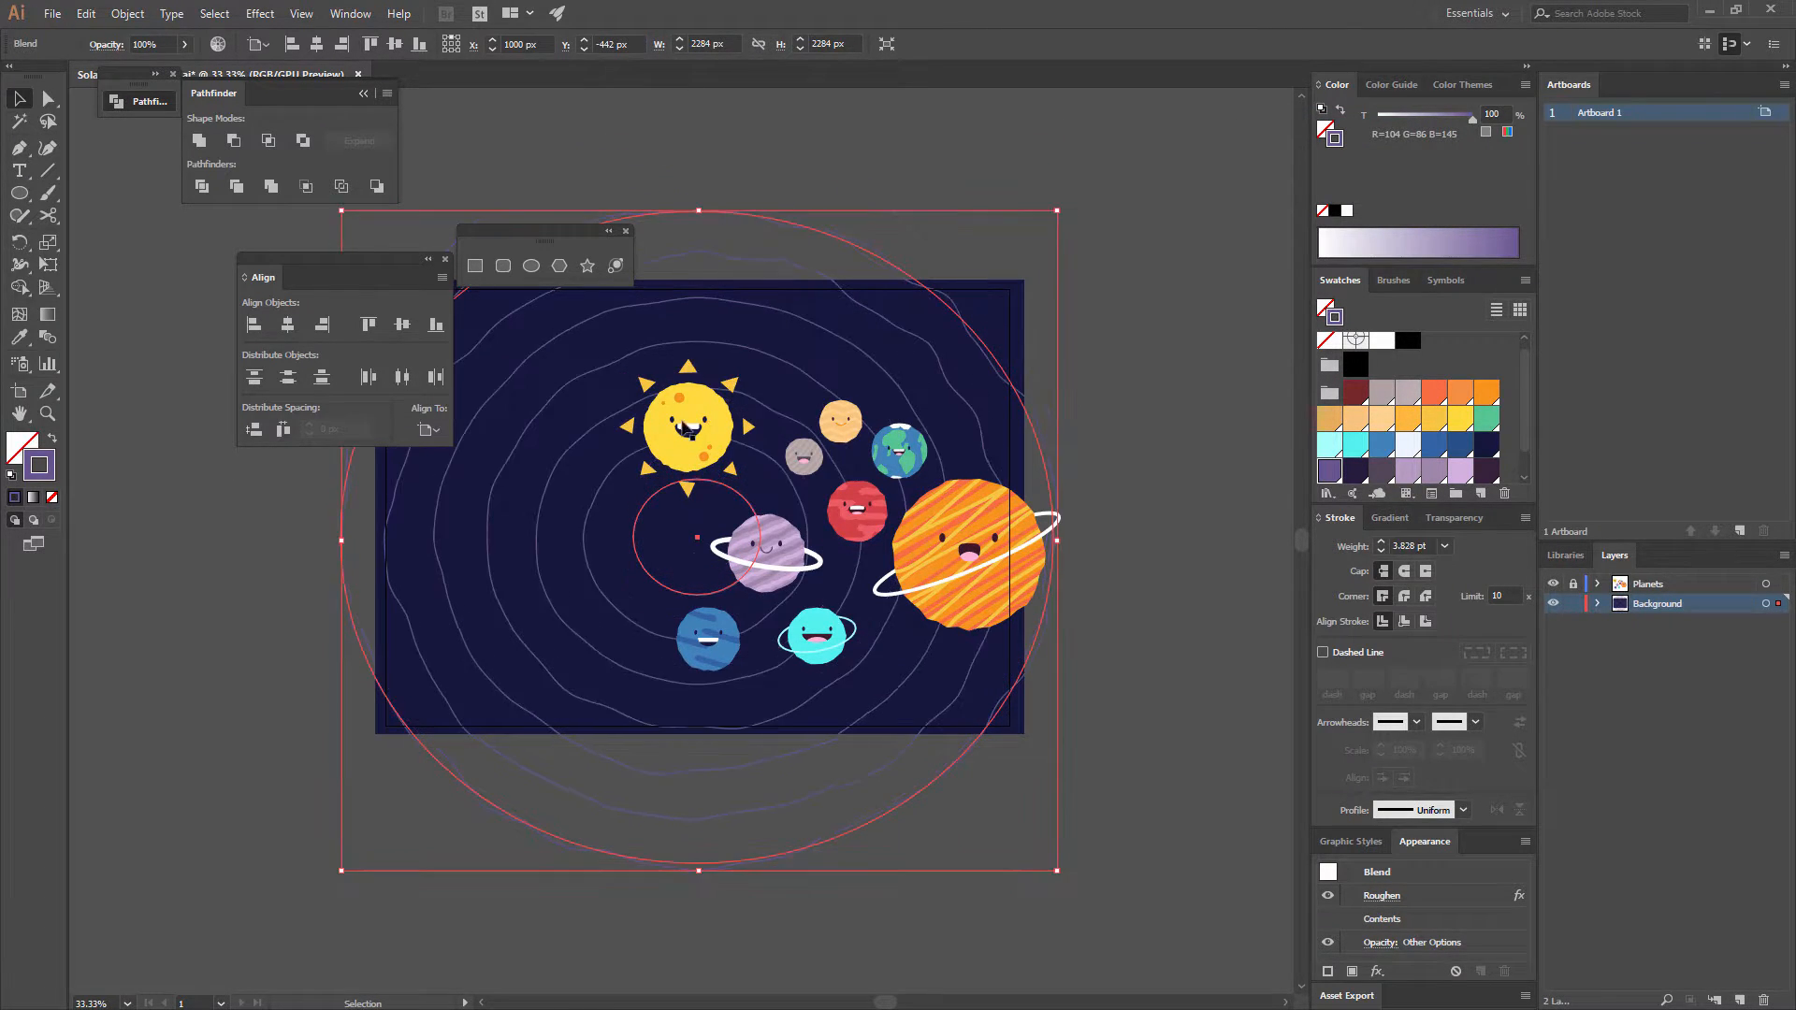
{"action": "left_click_drag", "start_coordinate": [699, 872], "coordinate": [699, 846]}
{"action": "key", "text": "a"}
{"action": "key", "text": "ctrl+z"}
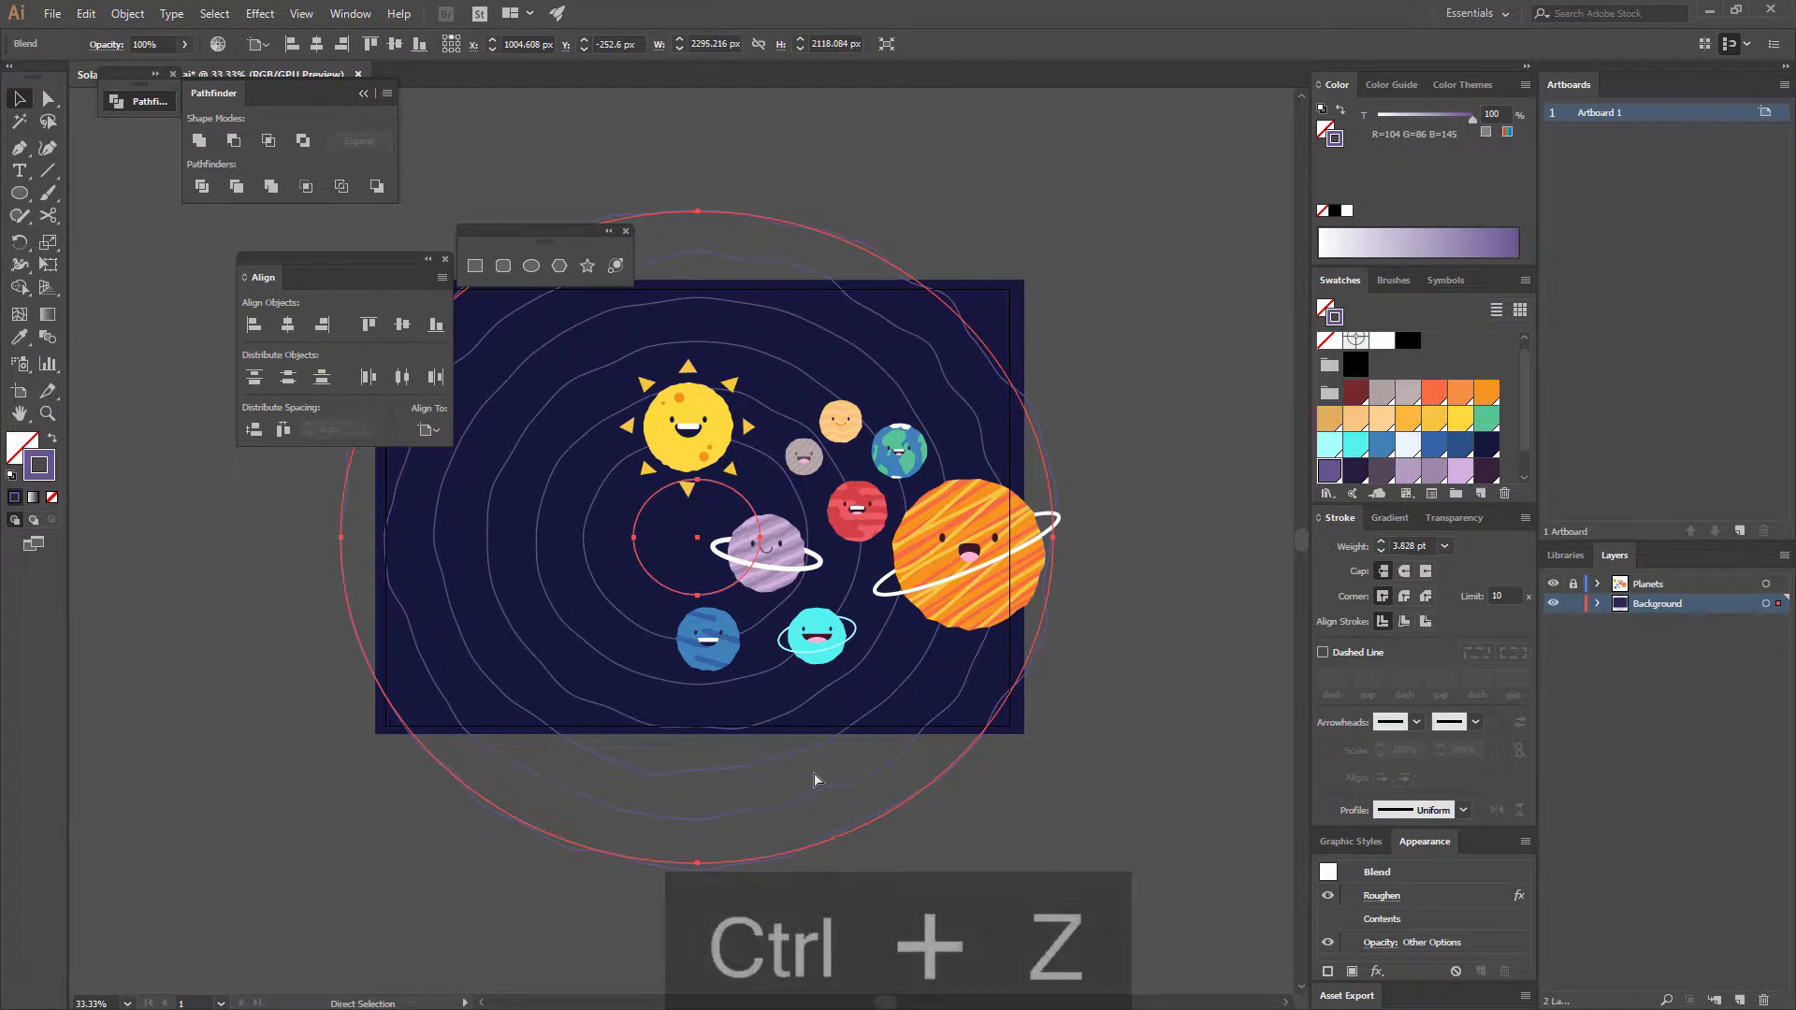
- Lock the Background layer and unlock the Planets layer
{"action": "left_click", "coordinate": [1113, 513]}
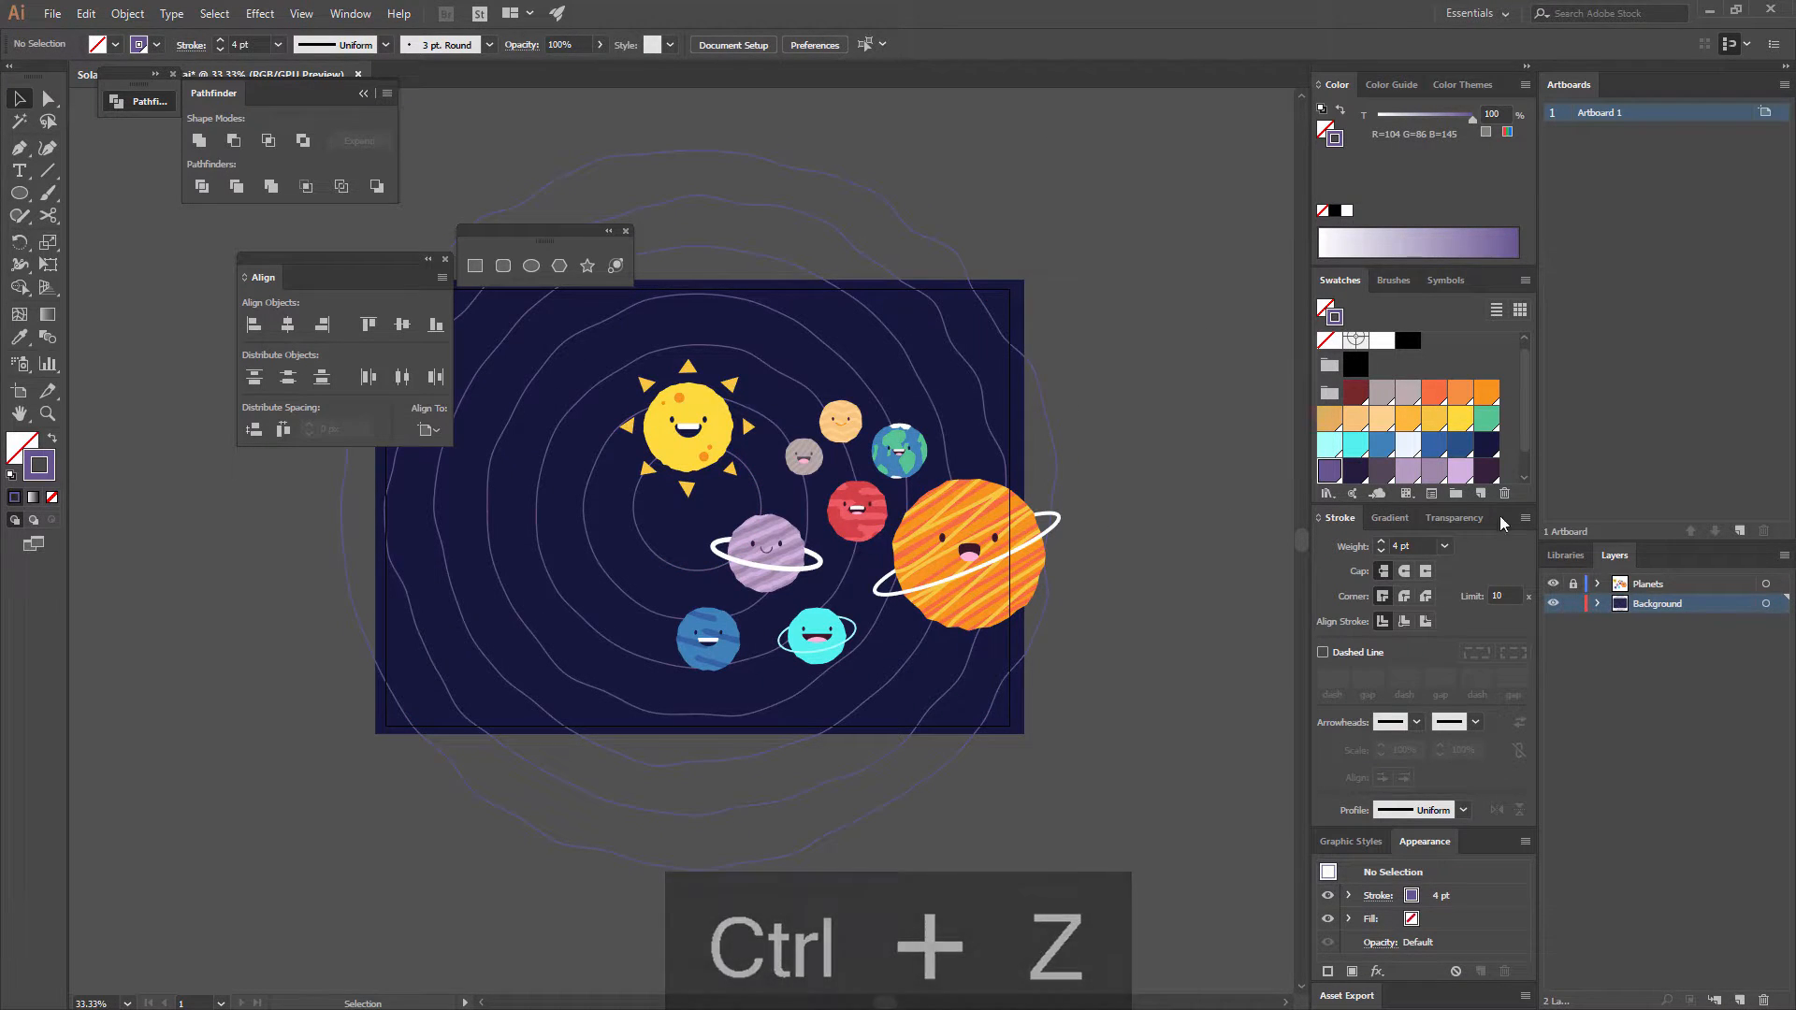
{"action": "left_click", "coordinate": [1573, 603]}
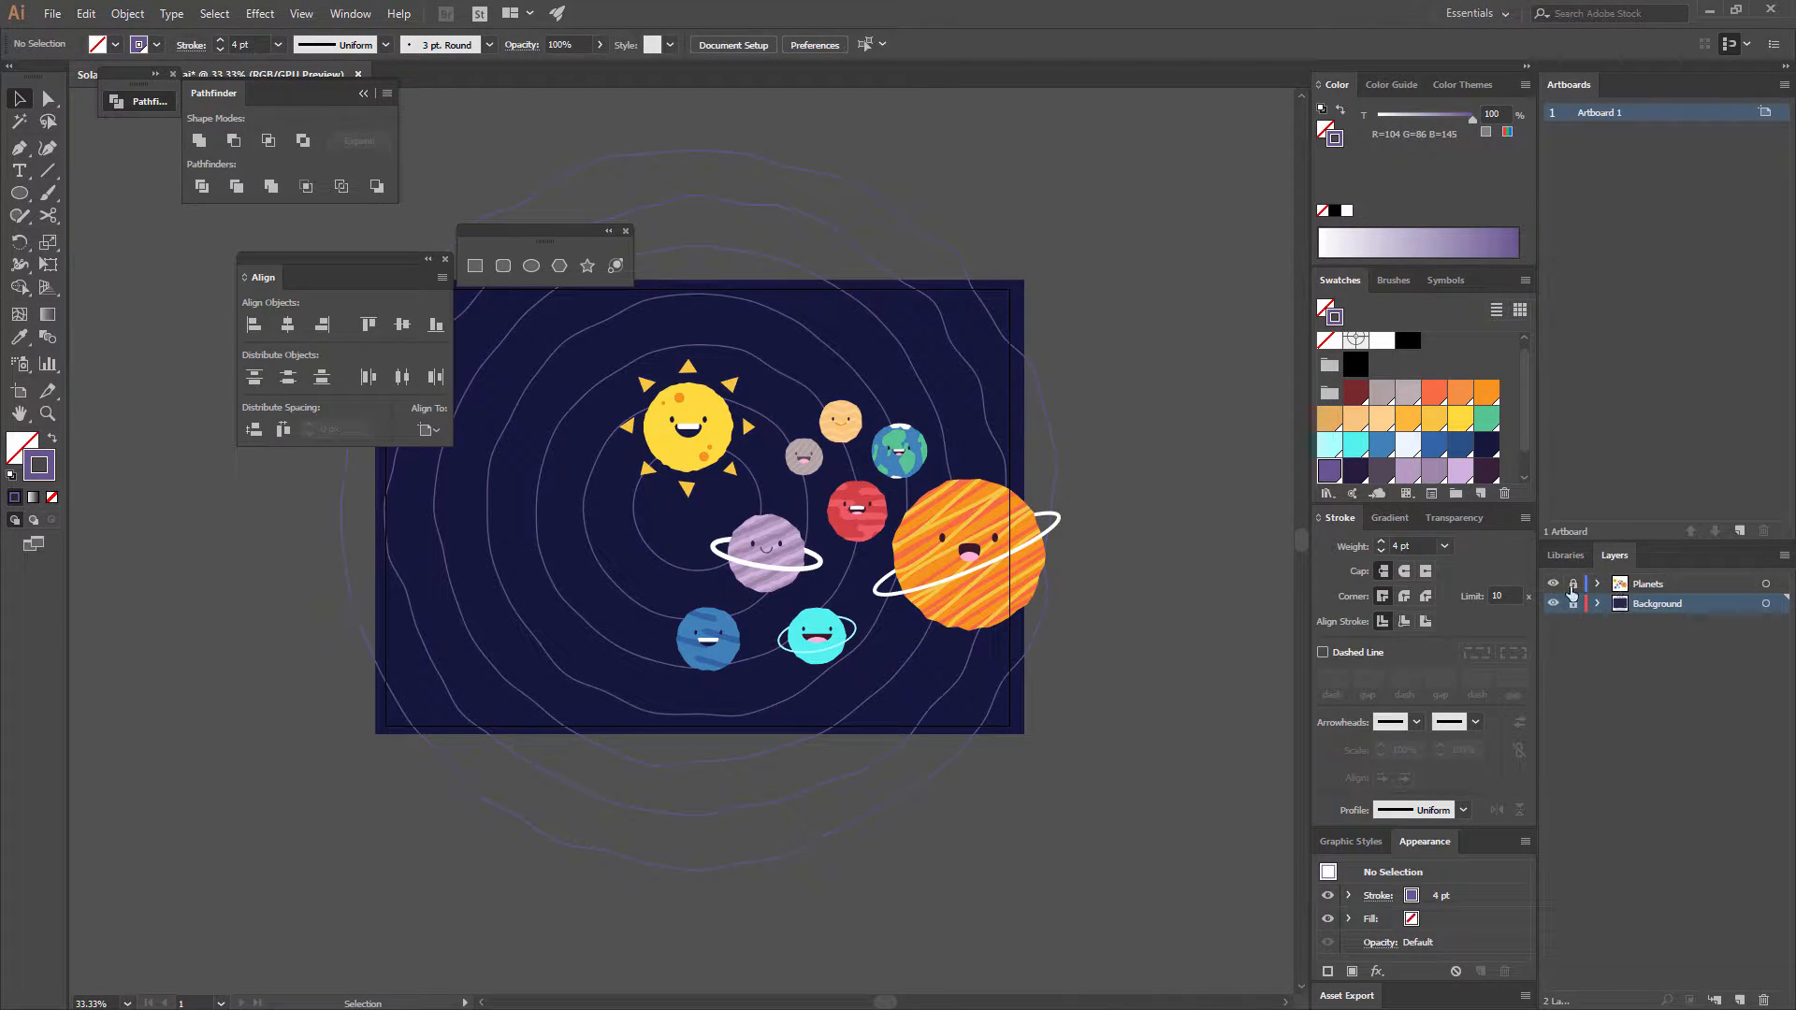
- Scale the sun down slightly from its centre and centre it on the artboard in both directions
{"action": "key", "text": "ctrl+equal"}
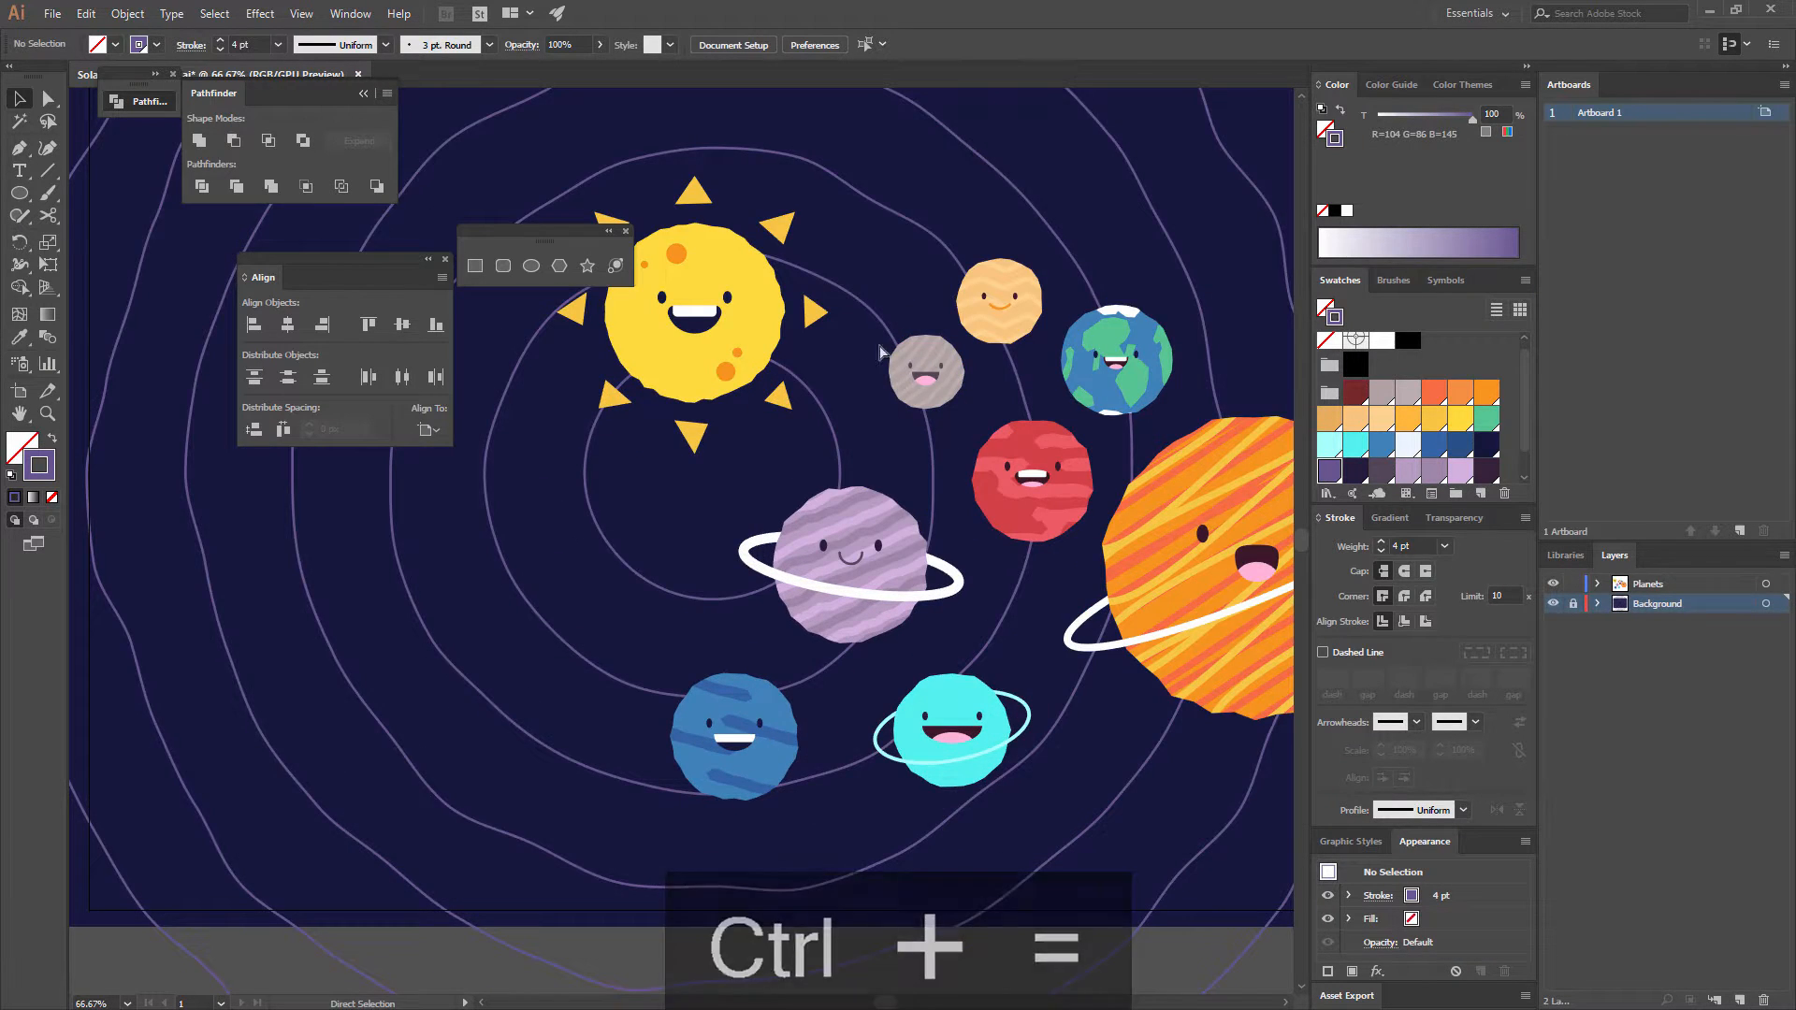
{"action": "key", "text": "ctrl+minus"}
{"action": "left_click", "coordinate": [728, 339]}
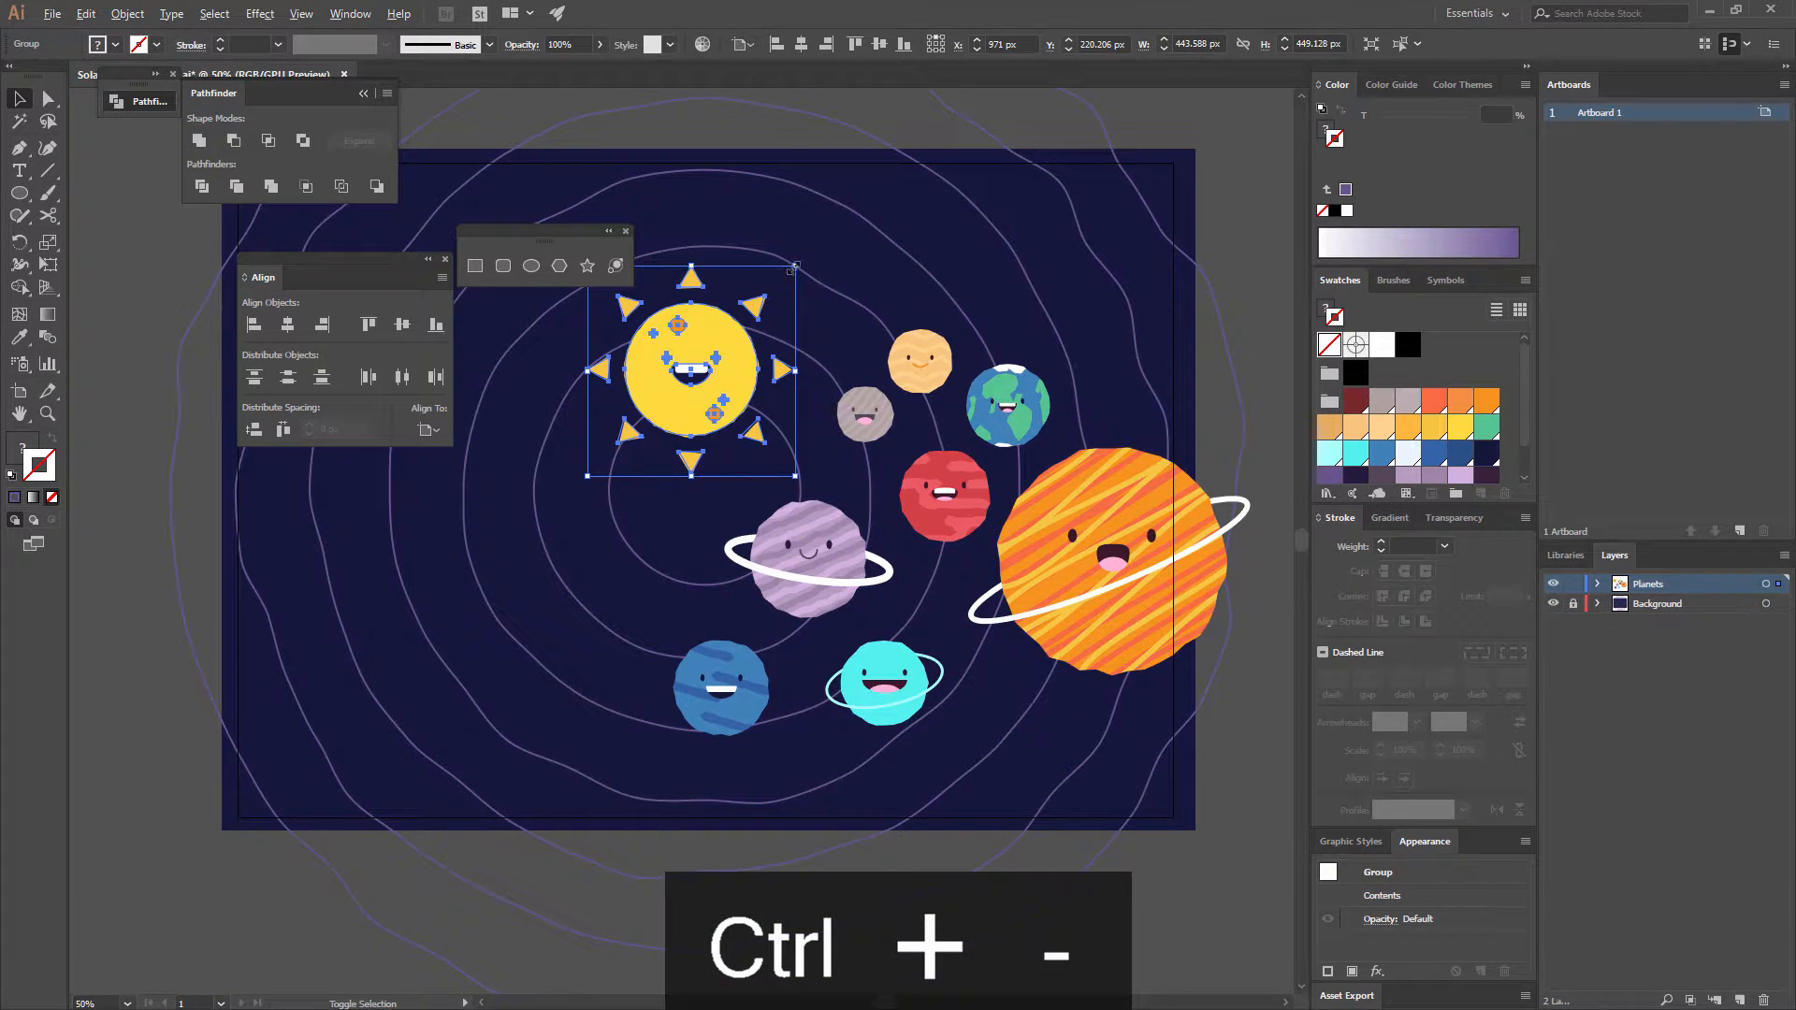
{"action": "left_click_drag", "start_coordinate": [794, 267], "coordinate": [781, 280]}
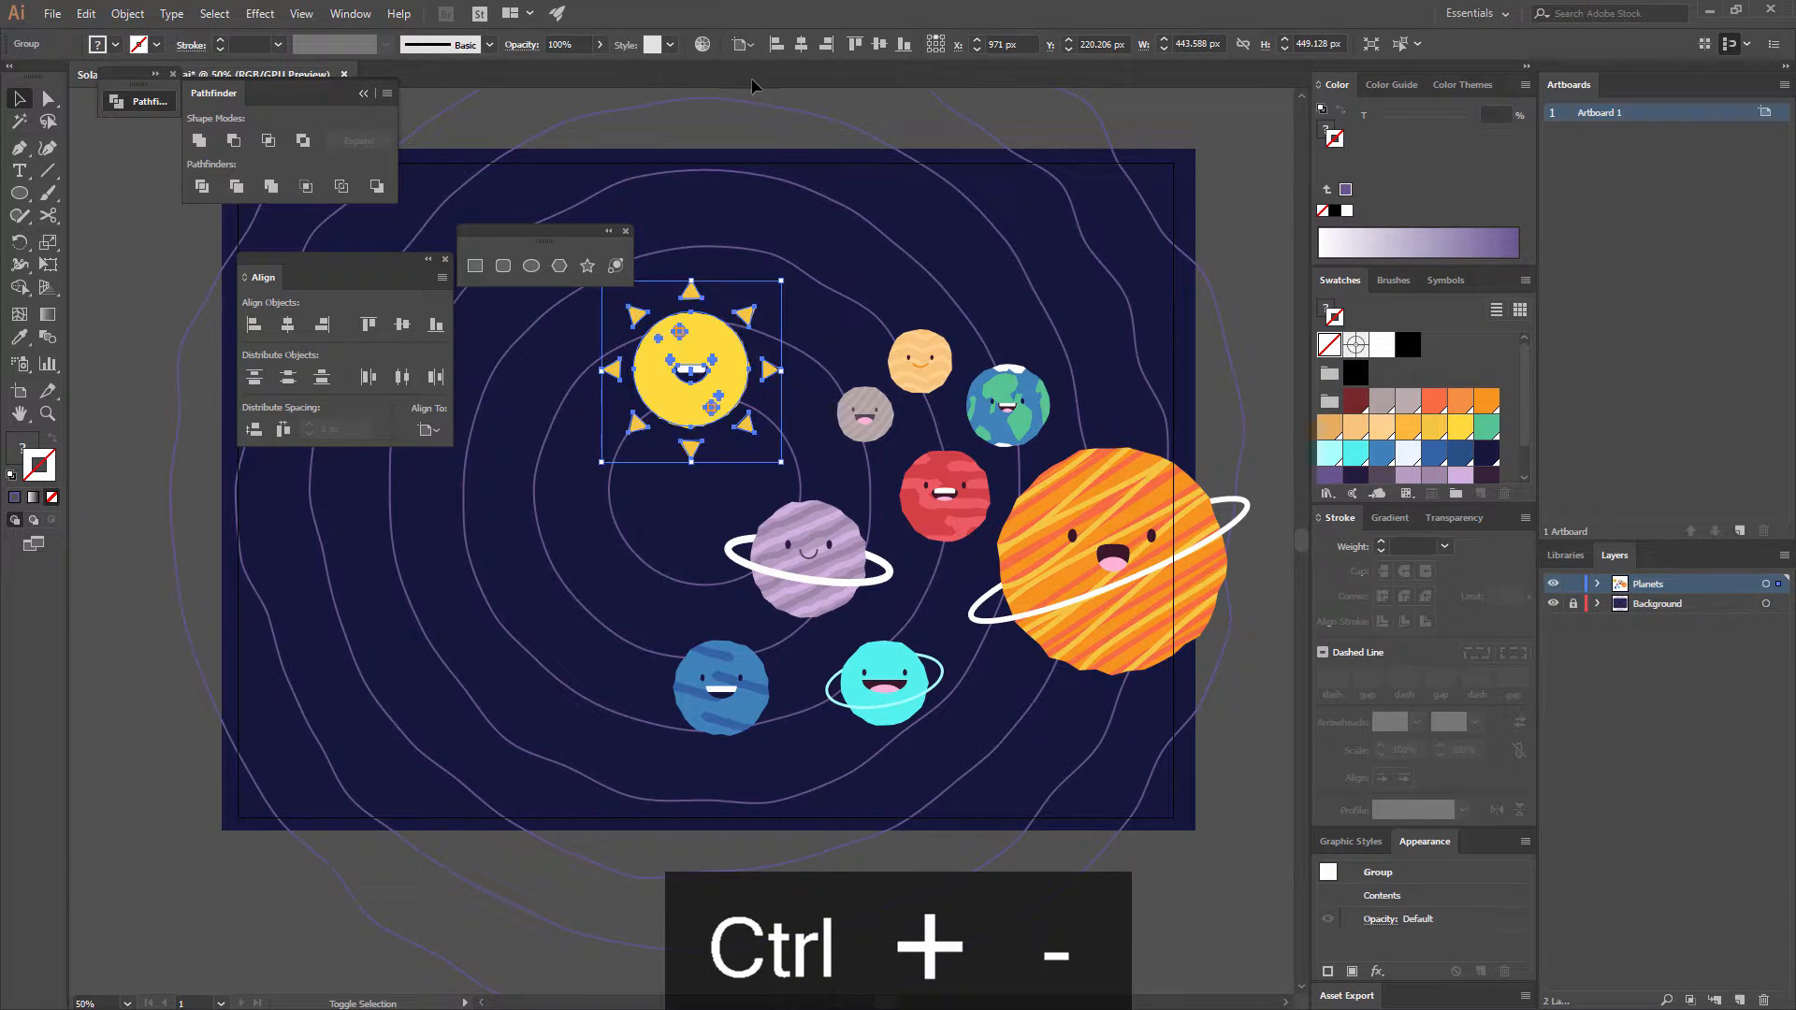
{"action": "left_click", "coordinate": [901, 43]}
{"action": "left_click", "coordinate": [880, 44]}
{"action": "left_click", "coordinate": [929, 210]}
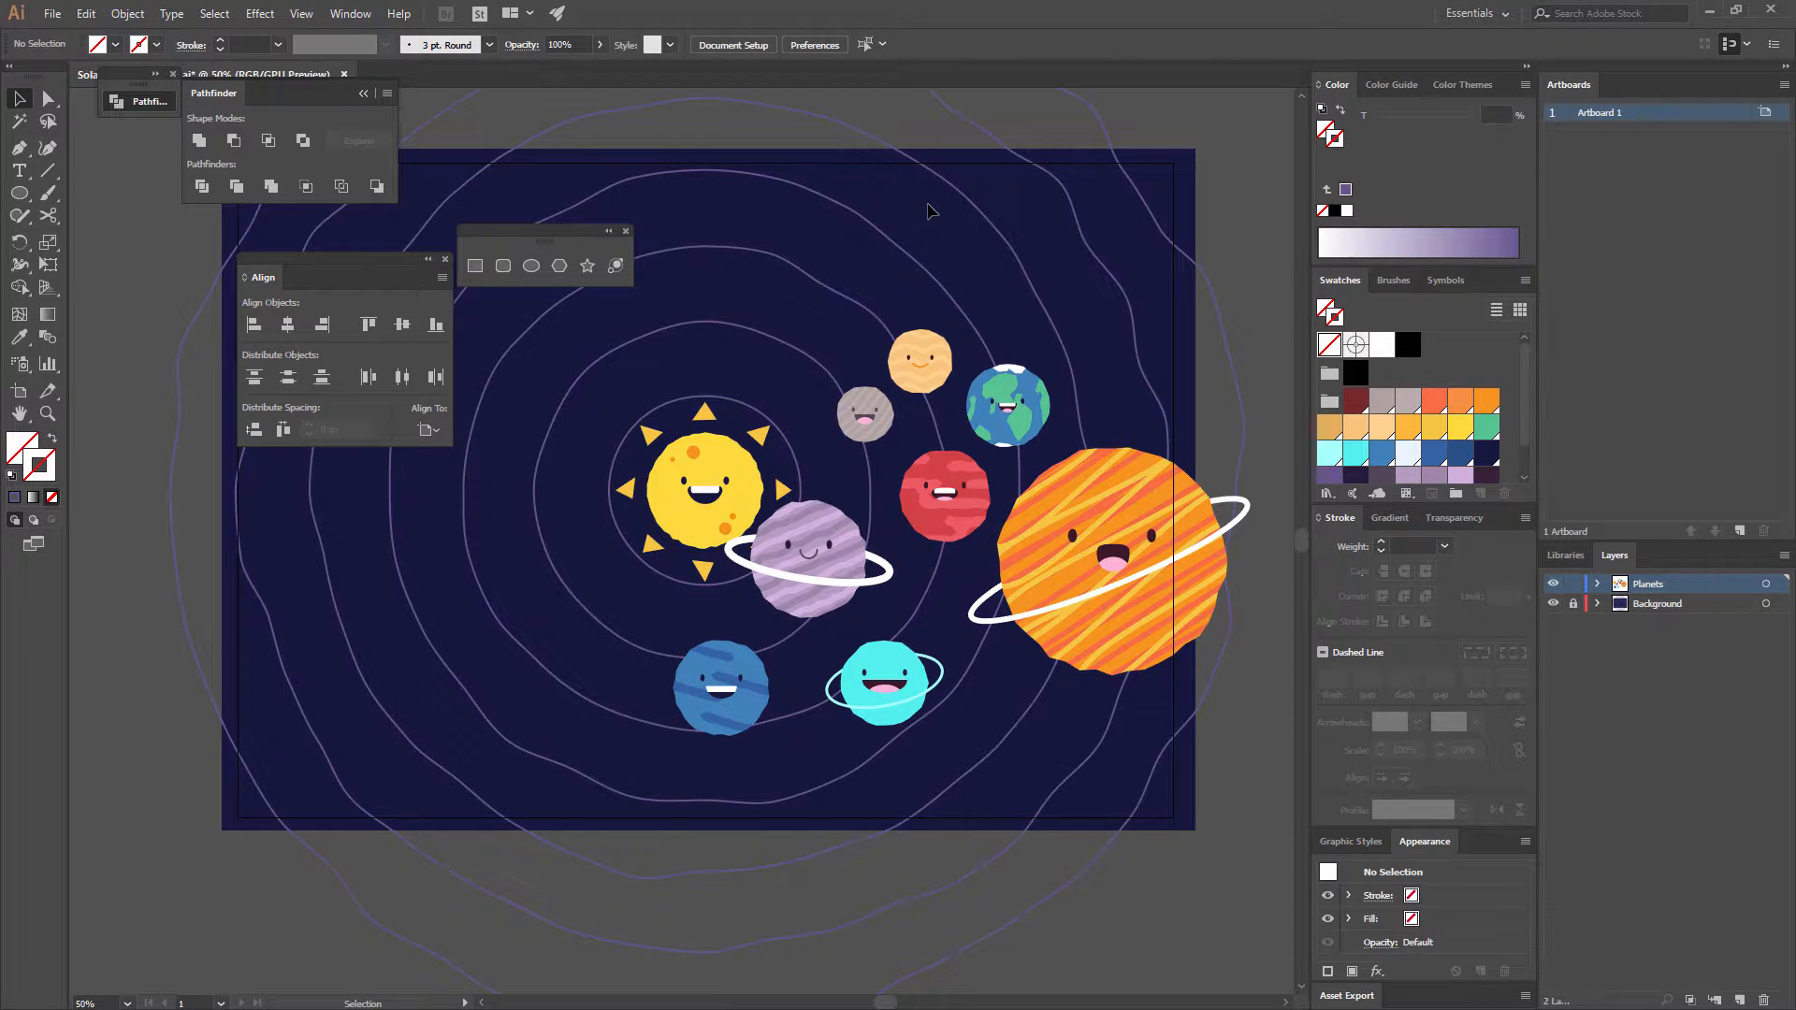
- Shrink the centred sun further so its rays sit well inside the innermost ring
{"action": "left_click", "coordinate": [762, 430]}
{"action": "left_click_drag", "start_coordinate": [794, 402], "coordinate": [777, 402]}
{"action": "left_click", "coordinate": [780, 363]}
- Scale the small grey planet down to 84 px and place it on the innermost ring above the sun
{"action": "key", "text": "ctrl+equal"}
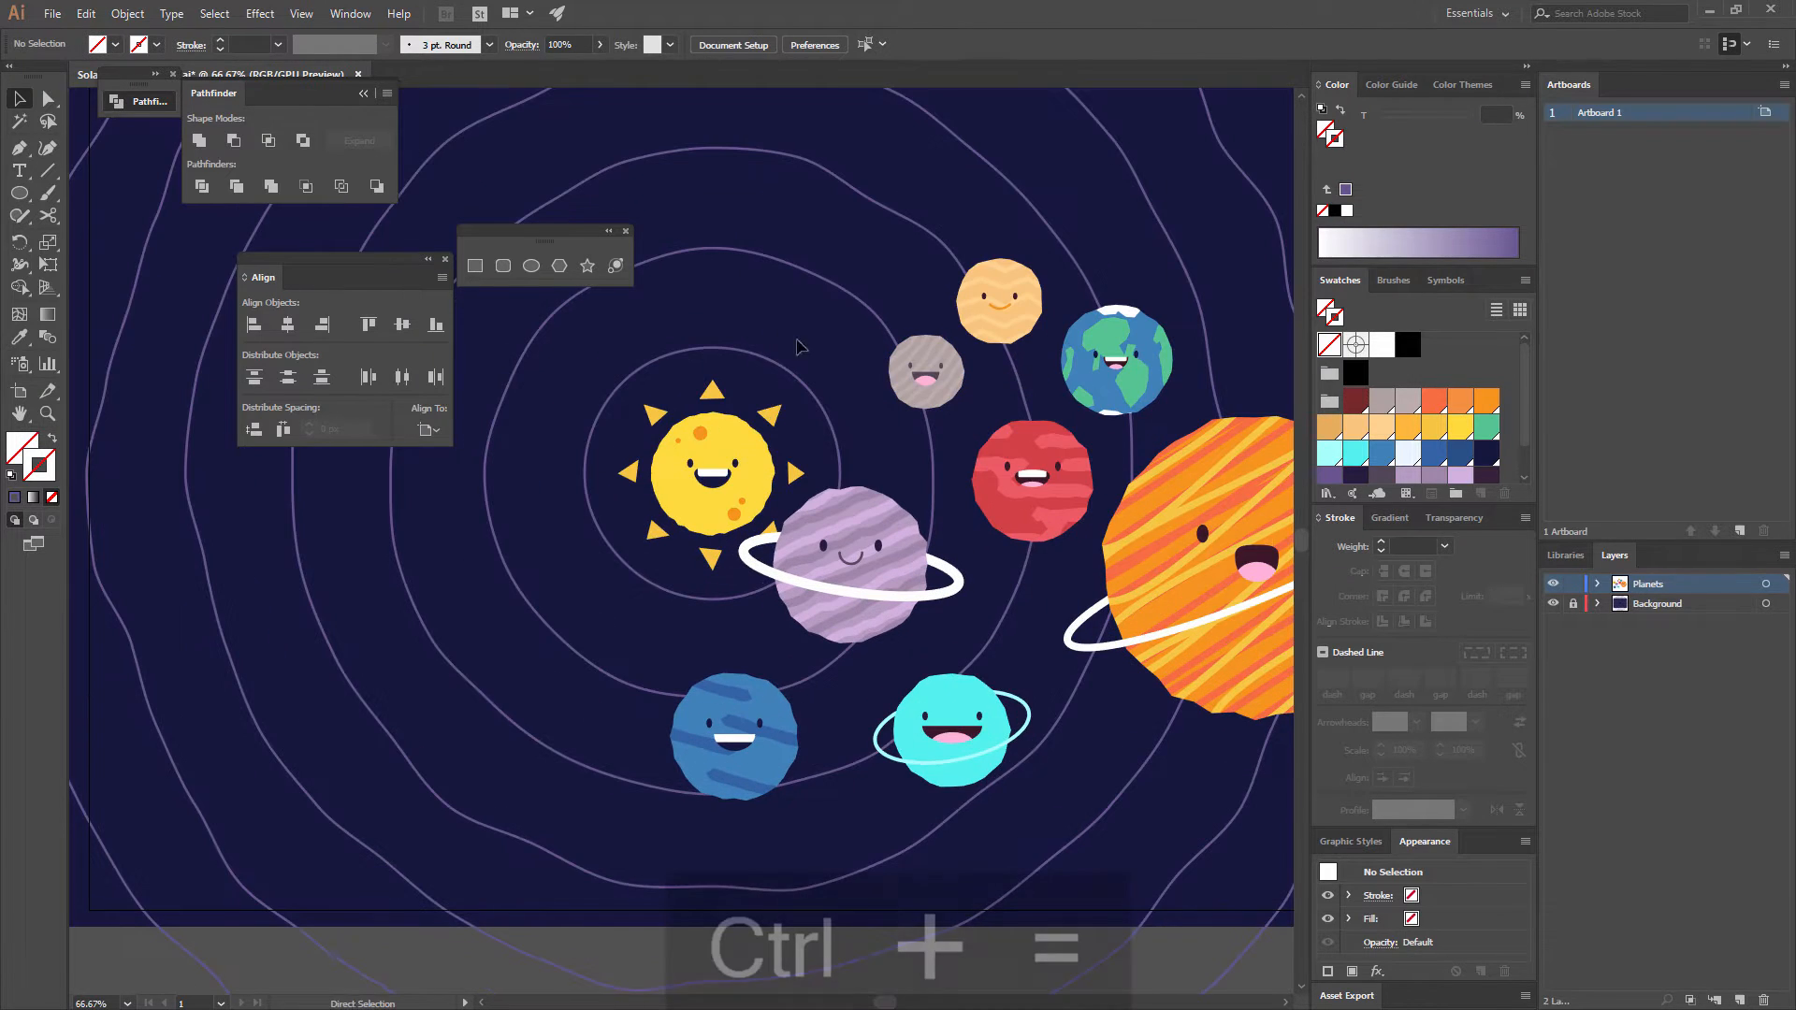
{"action": "left_click", "coordinate": [853, 373]}
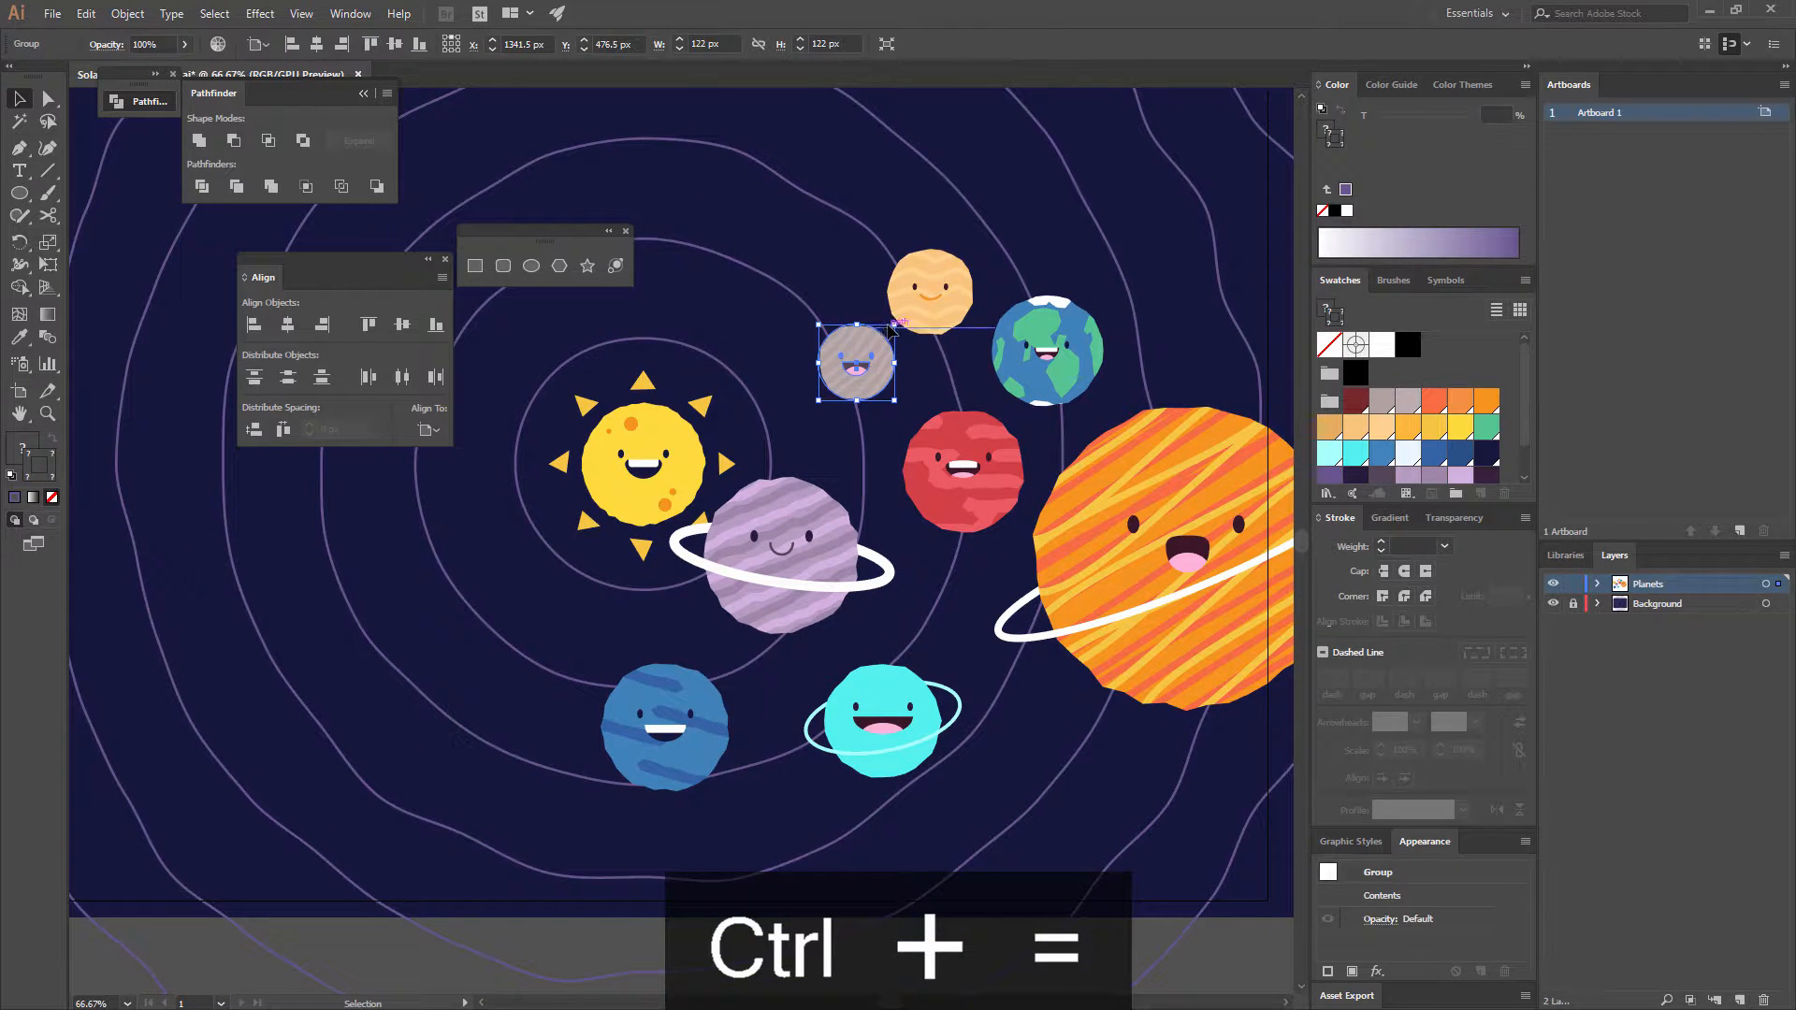
{"action": "left_click_drag", "start_coordinate": [893, 326], "coordinate": [702, 348]}
{"action": "left_click", "coordinate": [904, 368]}
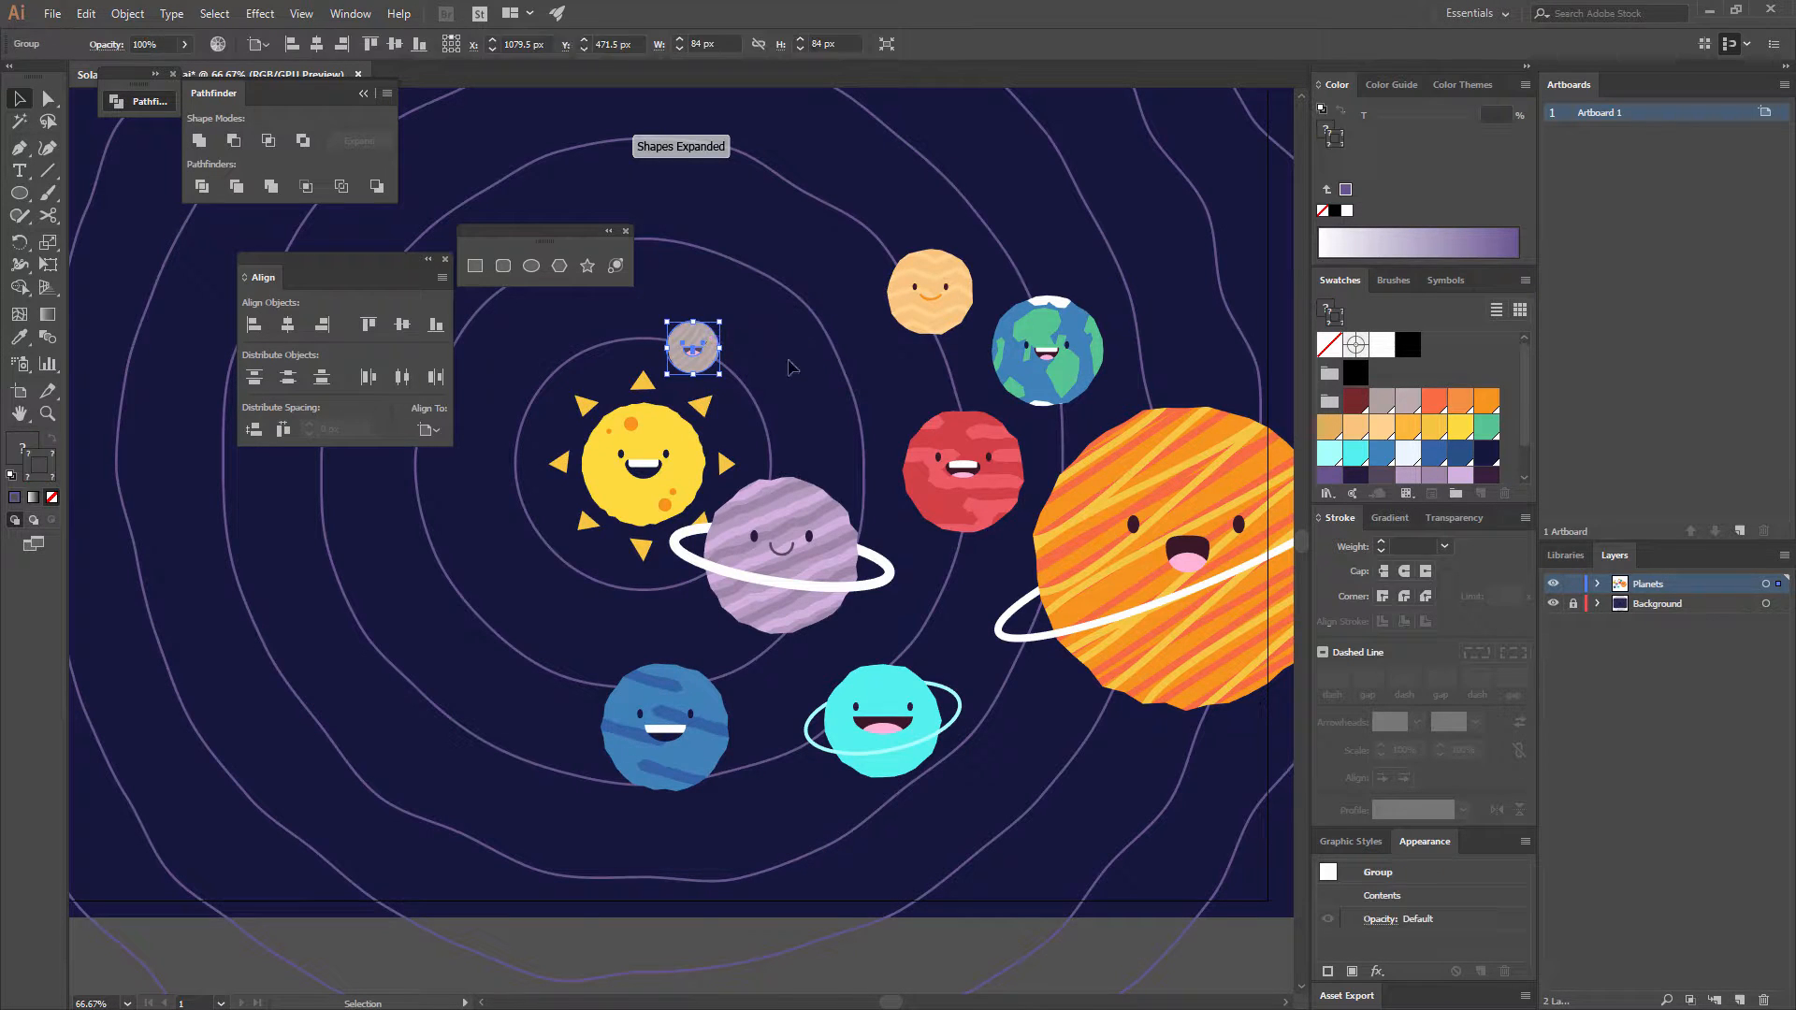
{"action": "left_click", "coordinate": [785, 411]}
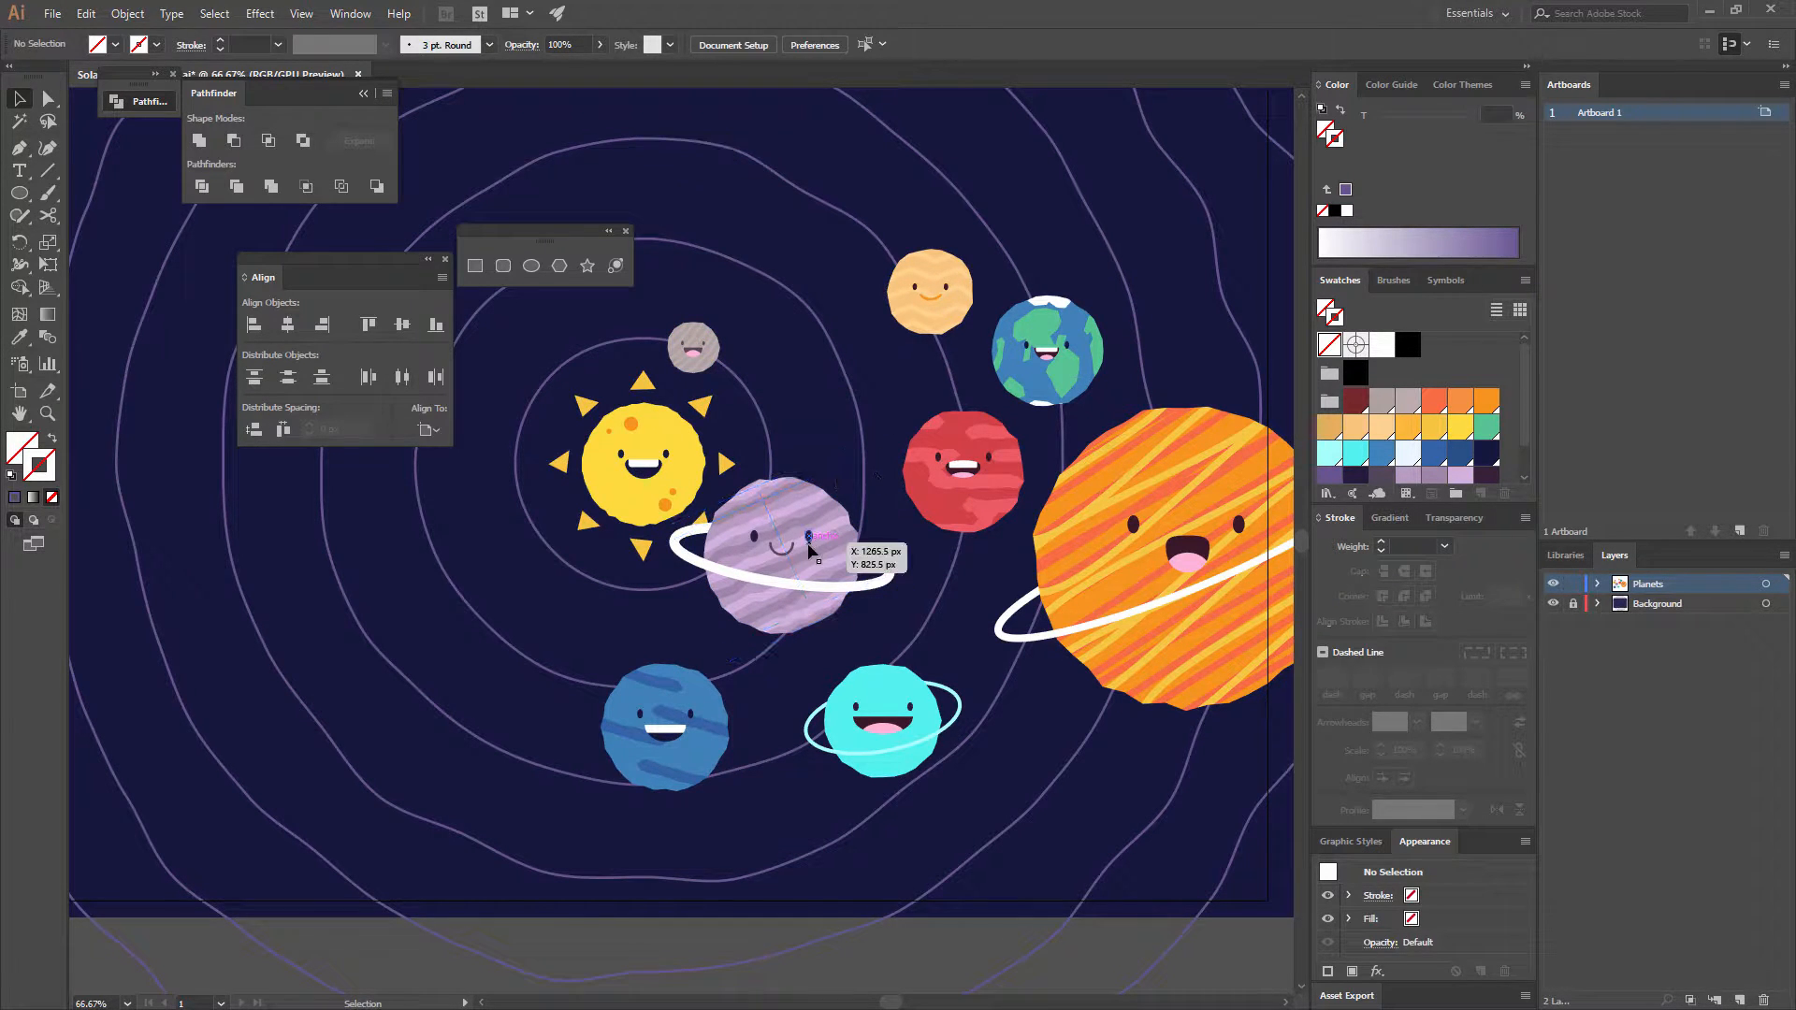
- Move the ringed purple planet below the large orange one, and place the peach planet, slightly enlarged, on the second ring beside the sun
{"action": "left_click_drag", "start_coordinate": [782, 512], "coordinate": [1069, 731]}
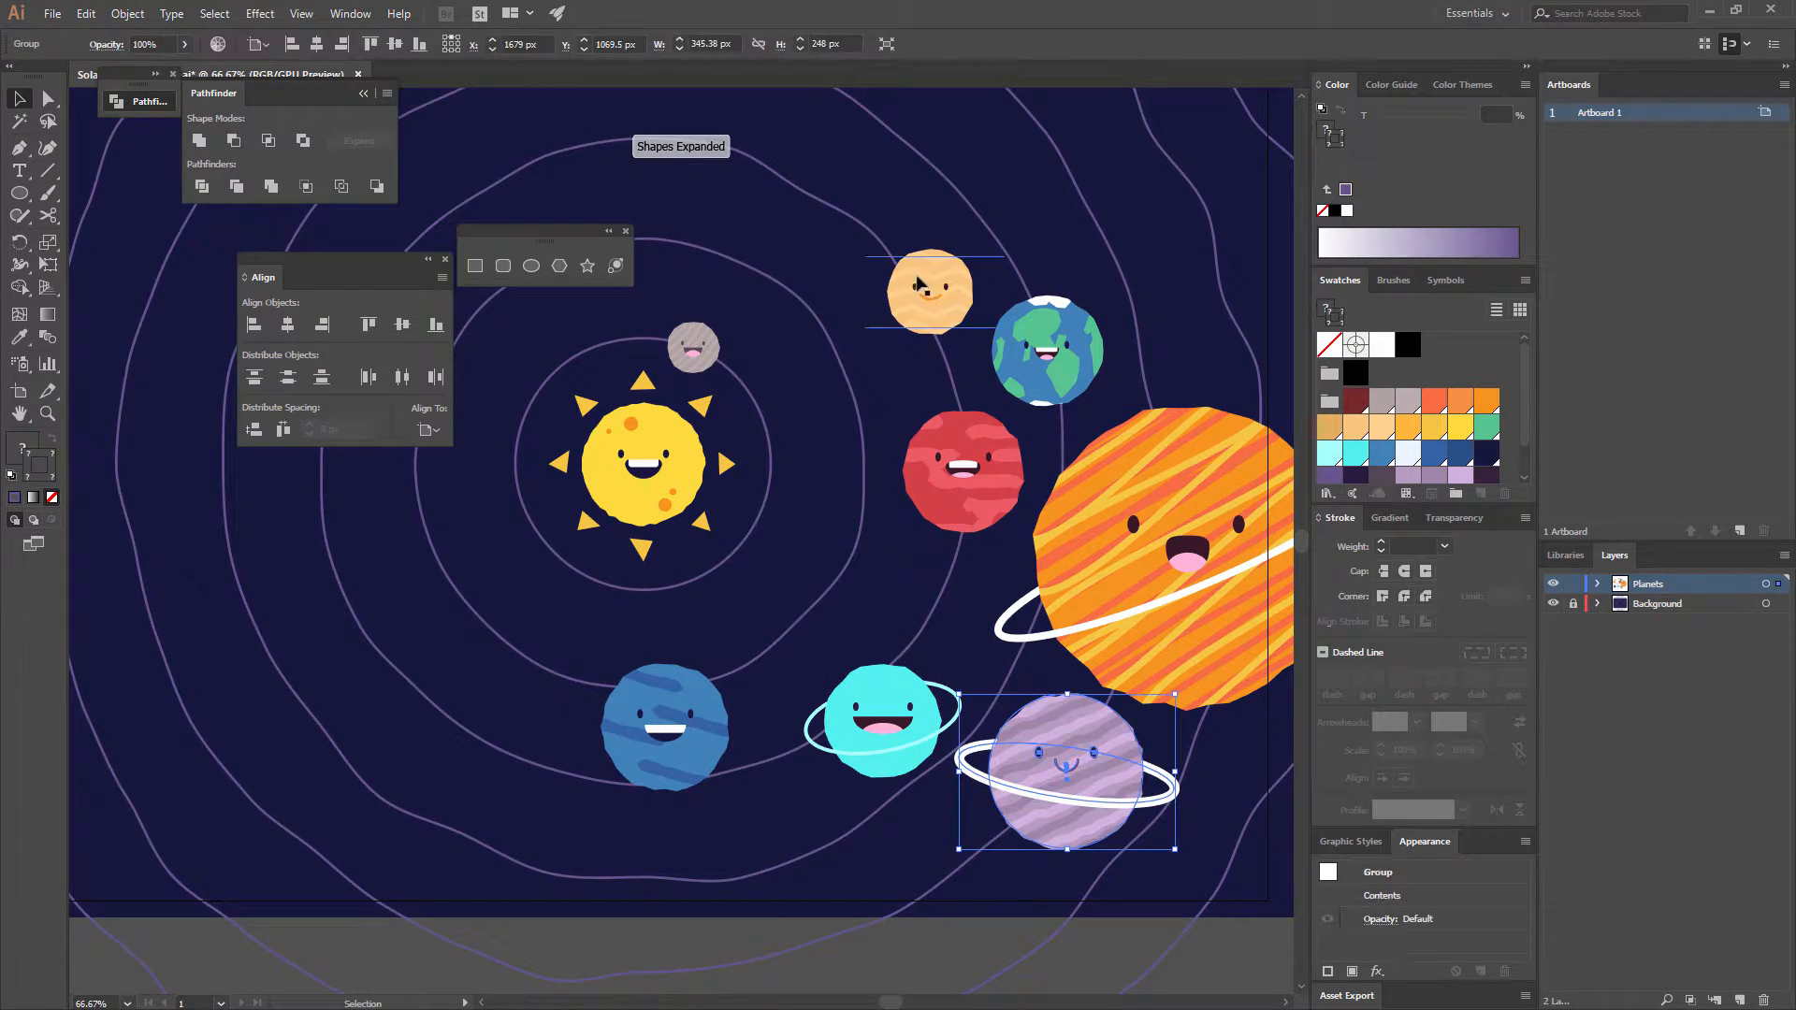
{"action": "left_click_drag", "start_coordinate": [939, 302], "coordinate": [861, 511]}
{"action": "left_click_drag", "start_coordinate": [899, 453], "coordinate": [884, 274]}
{"action": "left_click", "coordinate": [888, 402]}
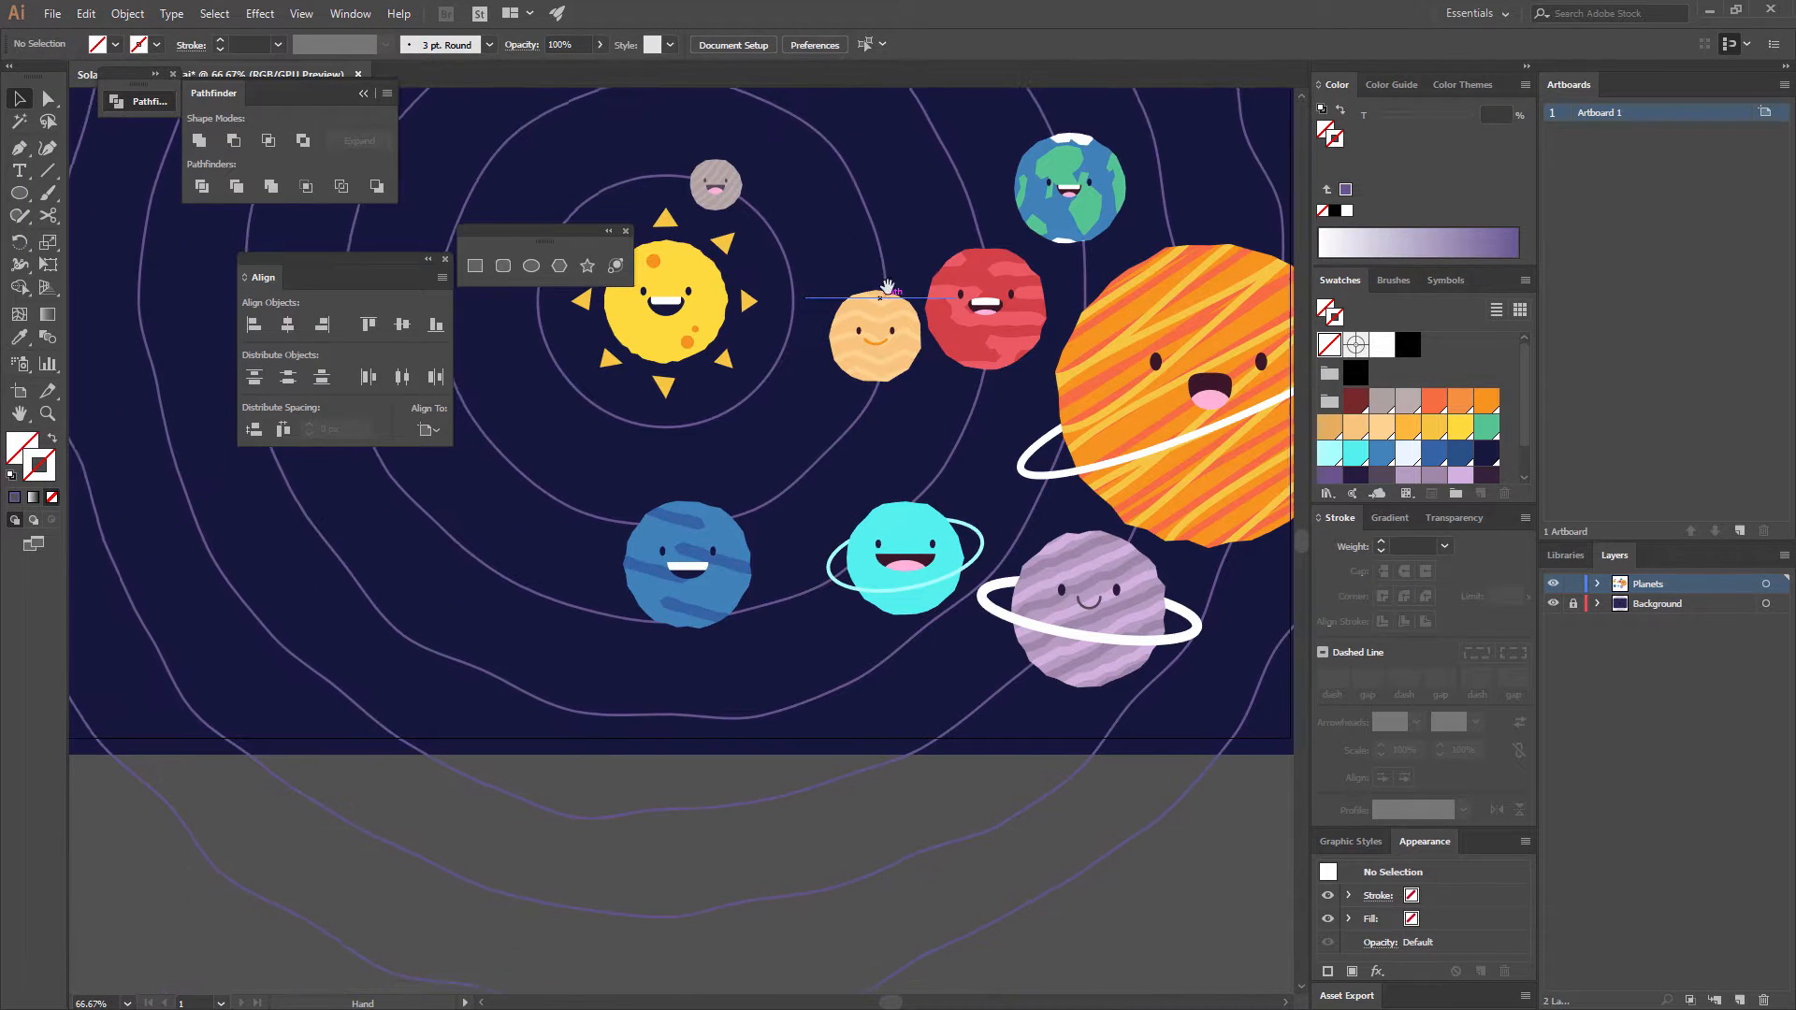
- Move the dark blue planet beside the peach one, and place the red planet on the third ring below the sun, enlarged to 219 px
{"action": "left_click_drag", "start_coordinate": [703, 573], "coordinate": [801, 391]}
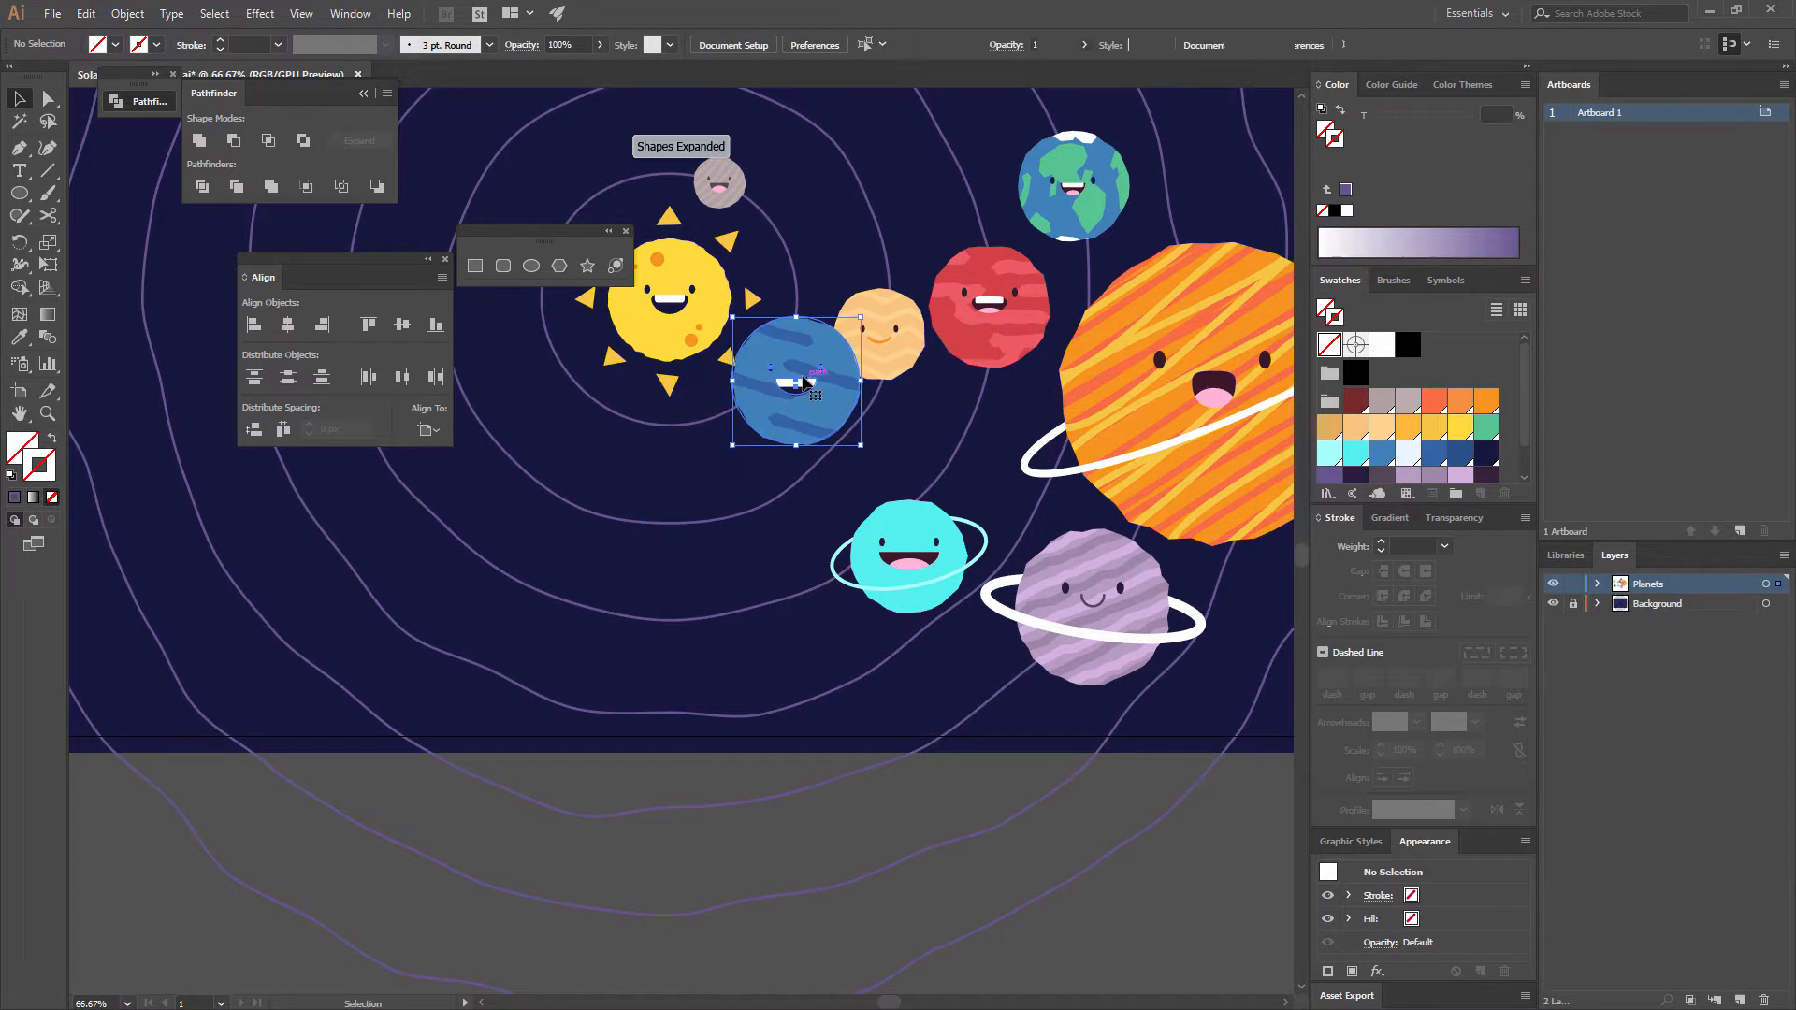
{"action": "left_click_drag", "start_coordinate": [999, 301], "coordinate": [1038, 421]}
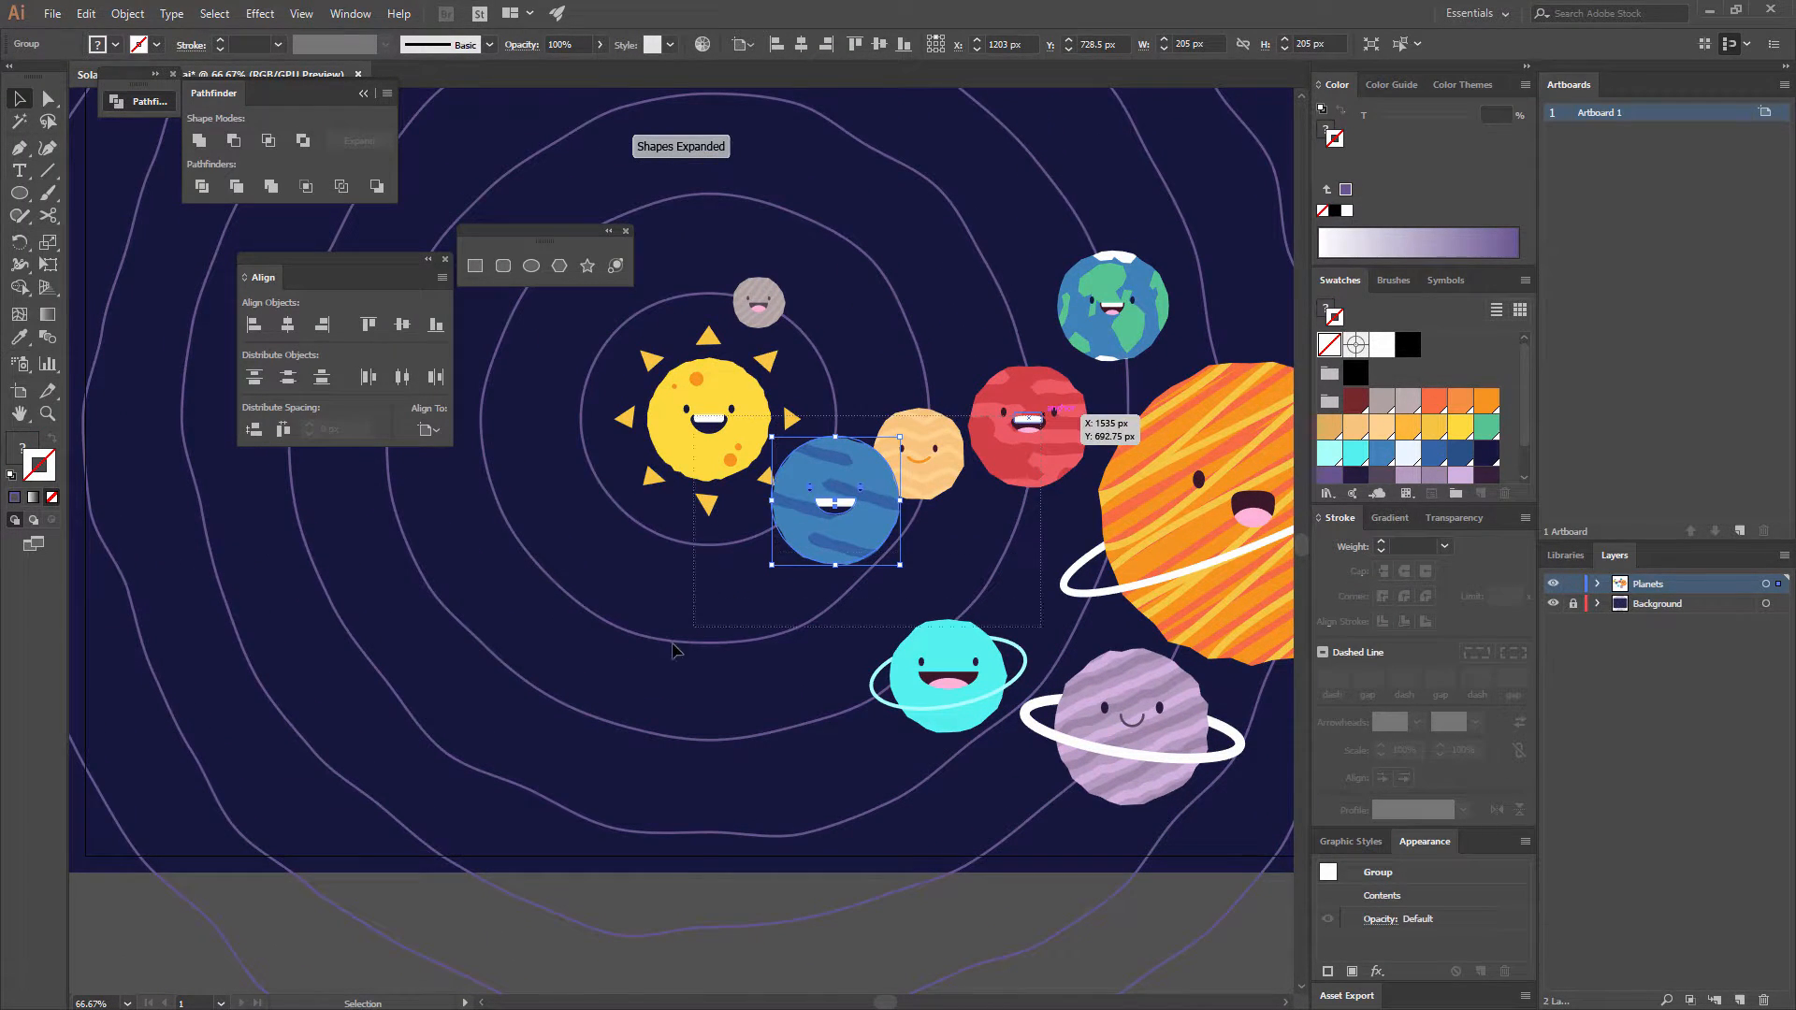
{"action": "left_click", "coordinate": [1094, 412]}
{"action": "left_click_drag", "start_coordinate": [1011, 426], "coordinate": [633, 716]}
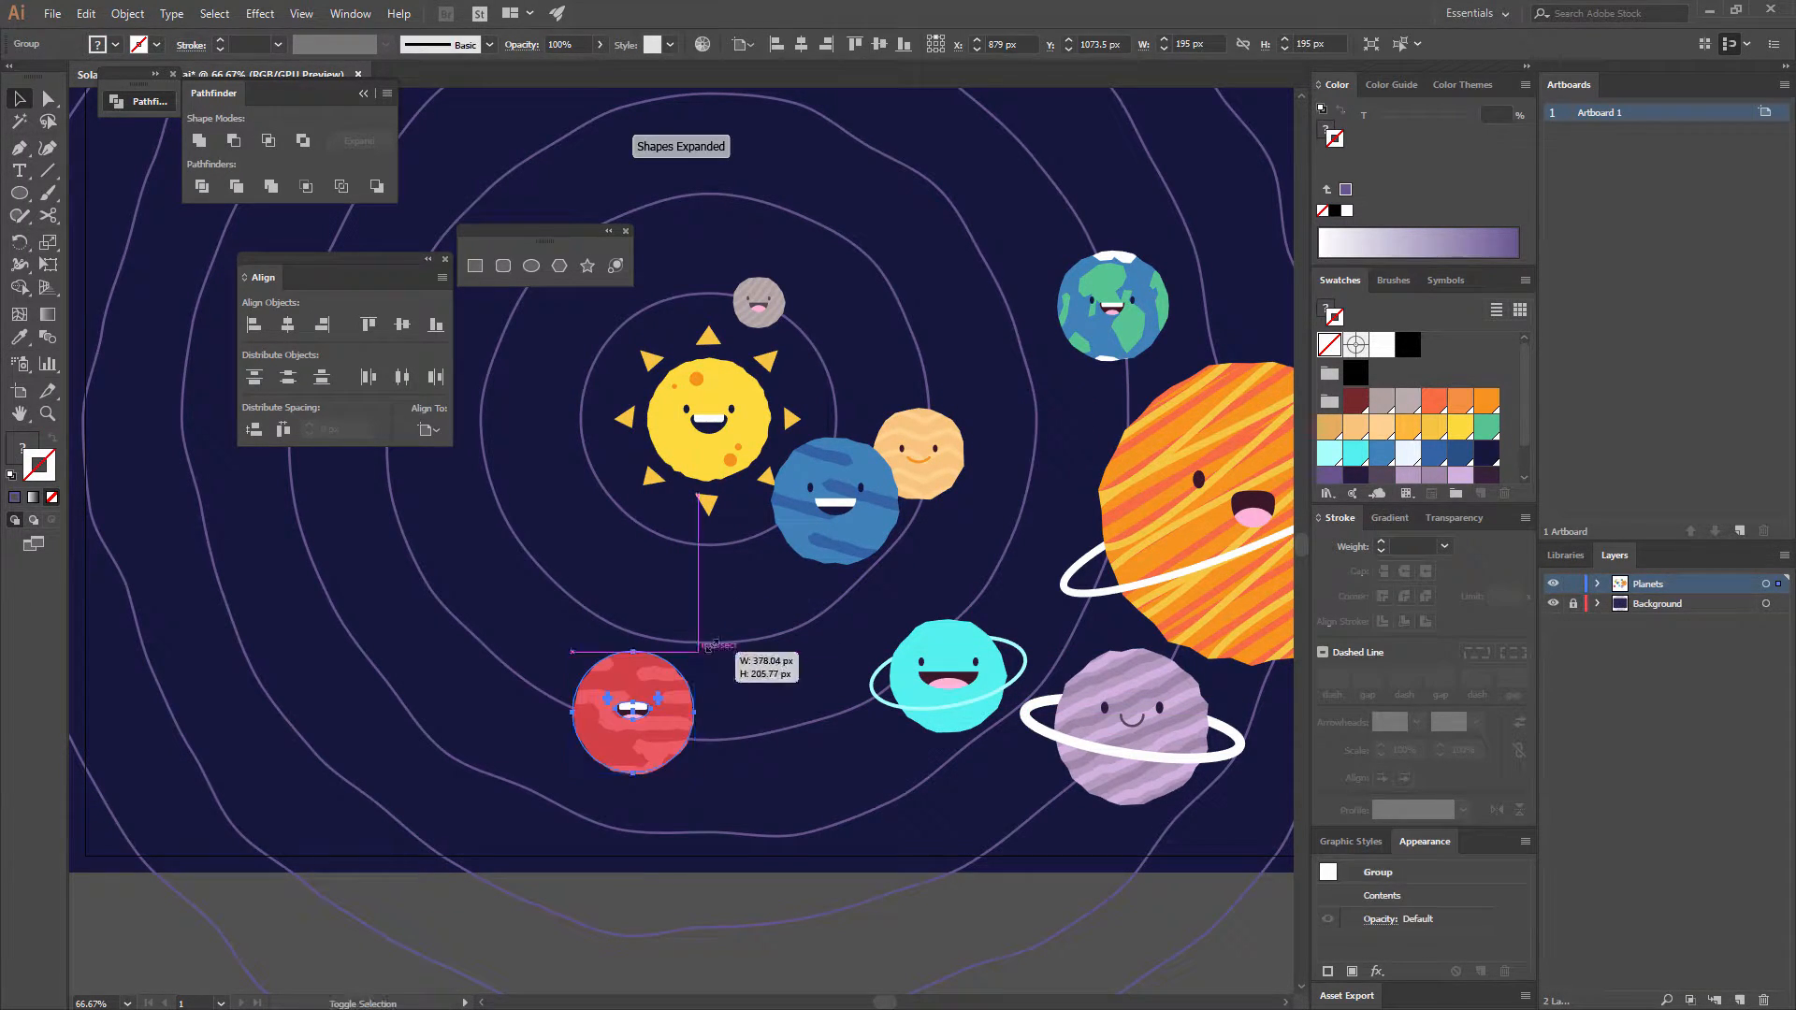
{"action": "left_click", "coordinate": [1043, 378]}
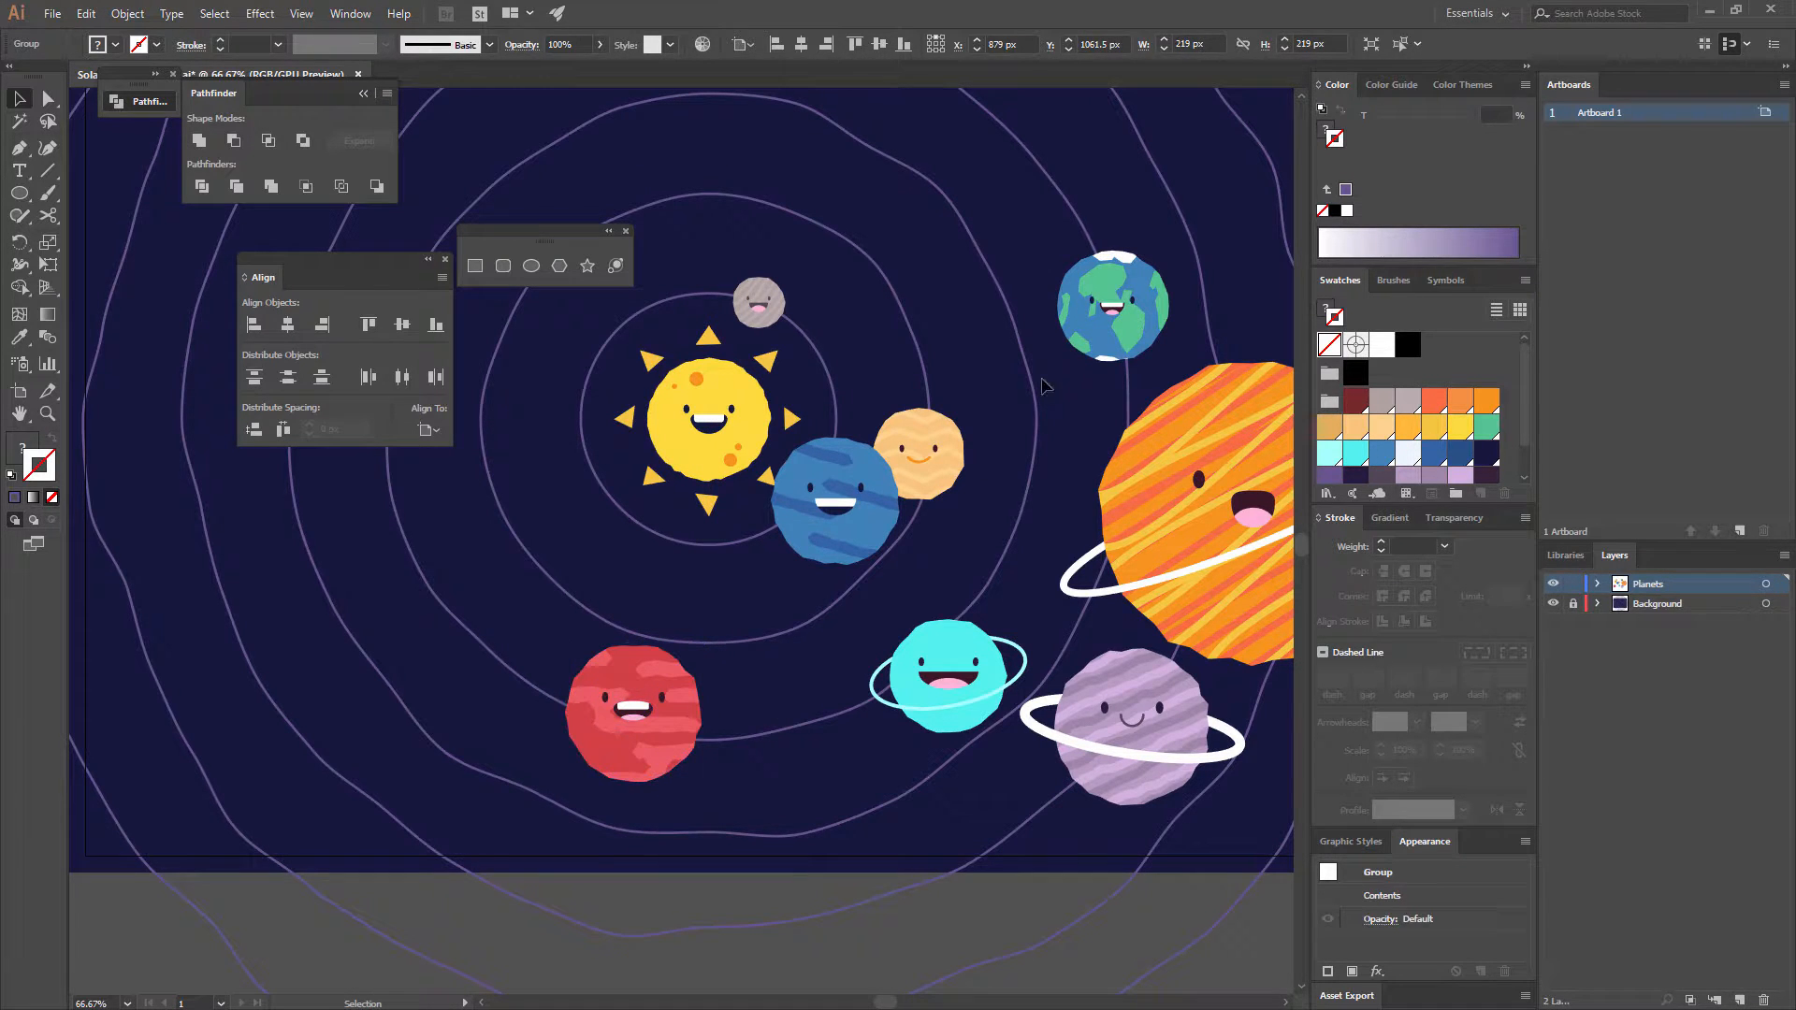
- Move the Earth to the second ring on the opposite side of the sun from the peach planet and enlarge it to 248 px
{"action": "left_click_drag", "start_coordinate": [1090, 327], "coordinate": [475, 485]}
{"action": "scroll", "coordinate": [486, 487], "scroll_direction": "left", "scroll_amount": 2}
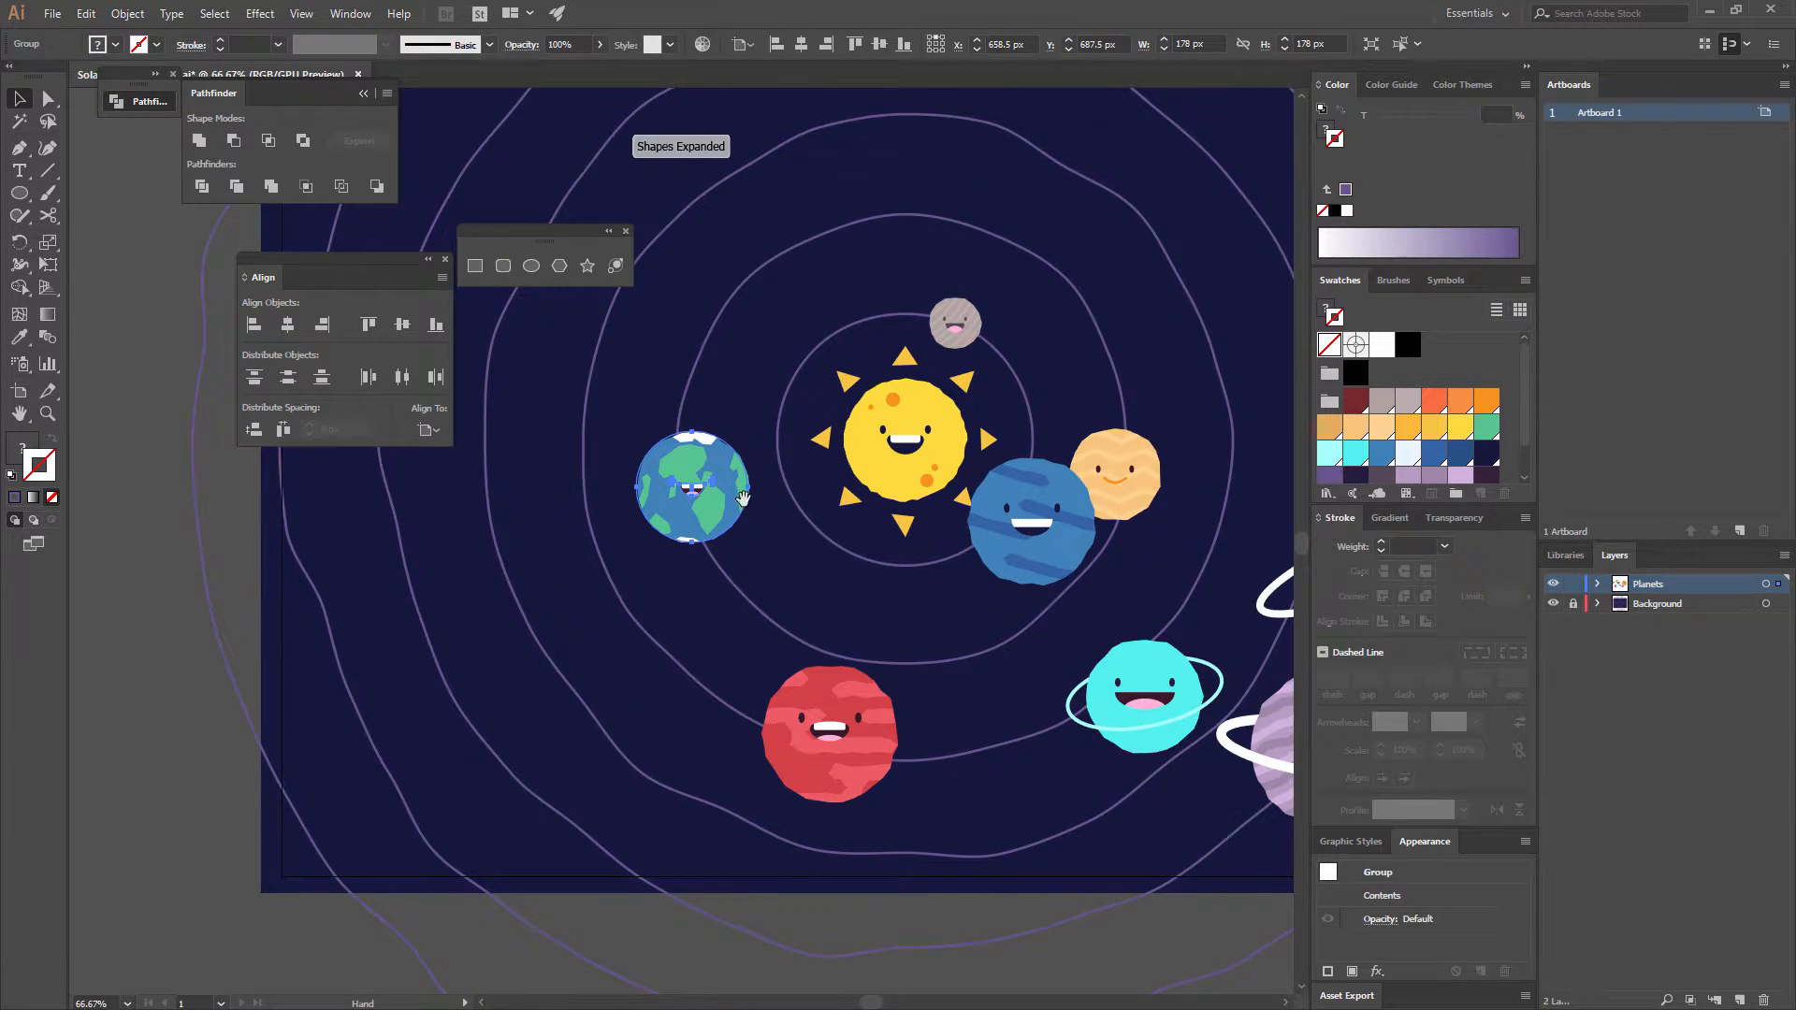
{"action": "left_click_drag", "start_coordinate": [748, 431], "coordinate": [771, 409]}
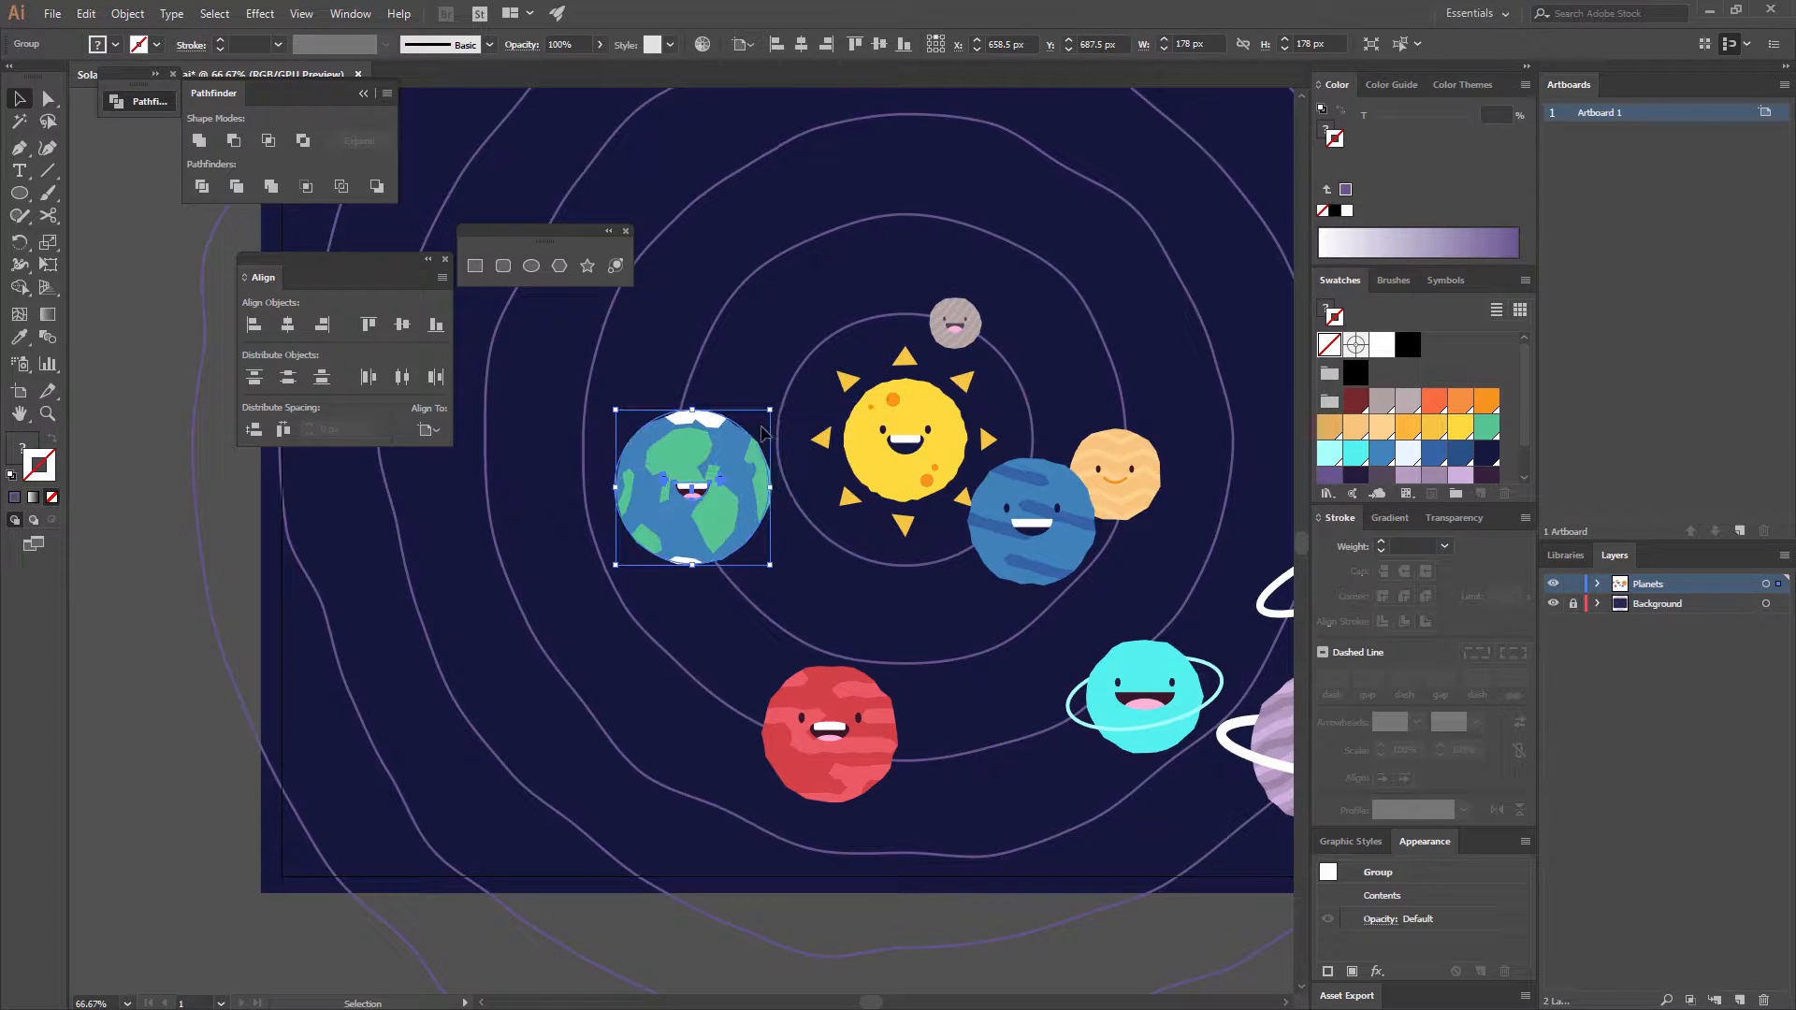
{"action": "left_click_drag", "start_coordinate": [728, 482], "coordinate": [710, 479]}
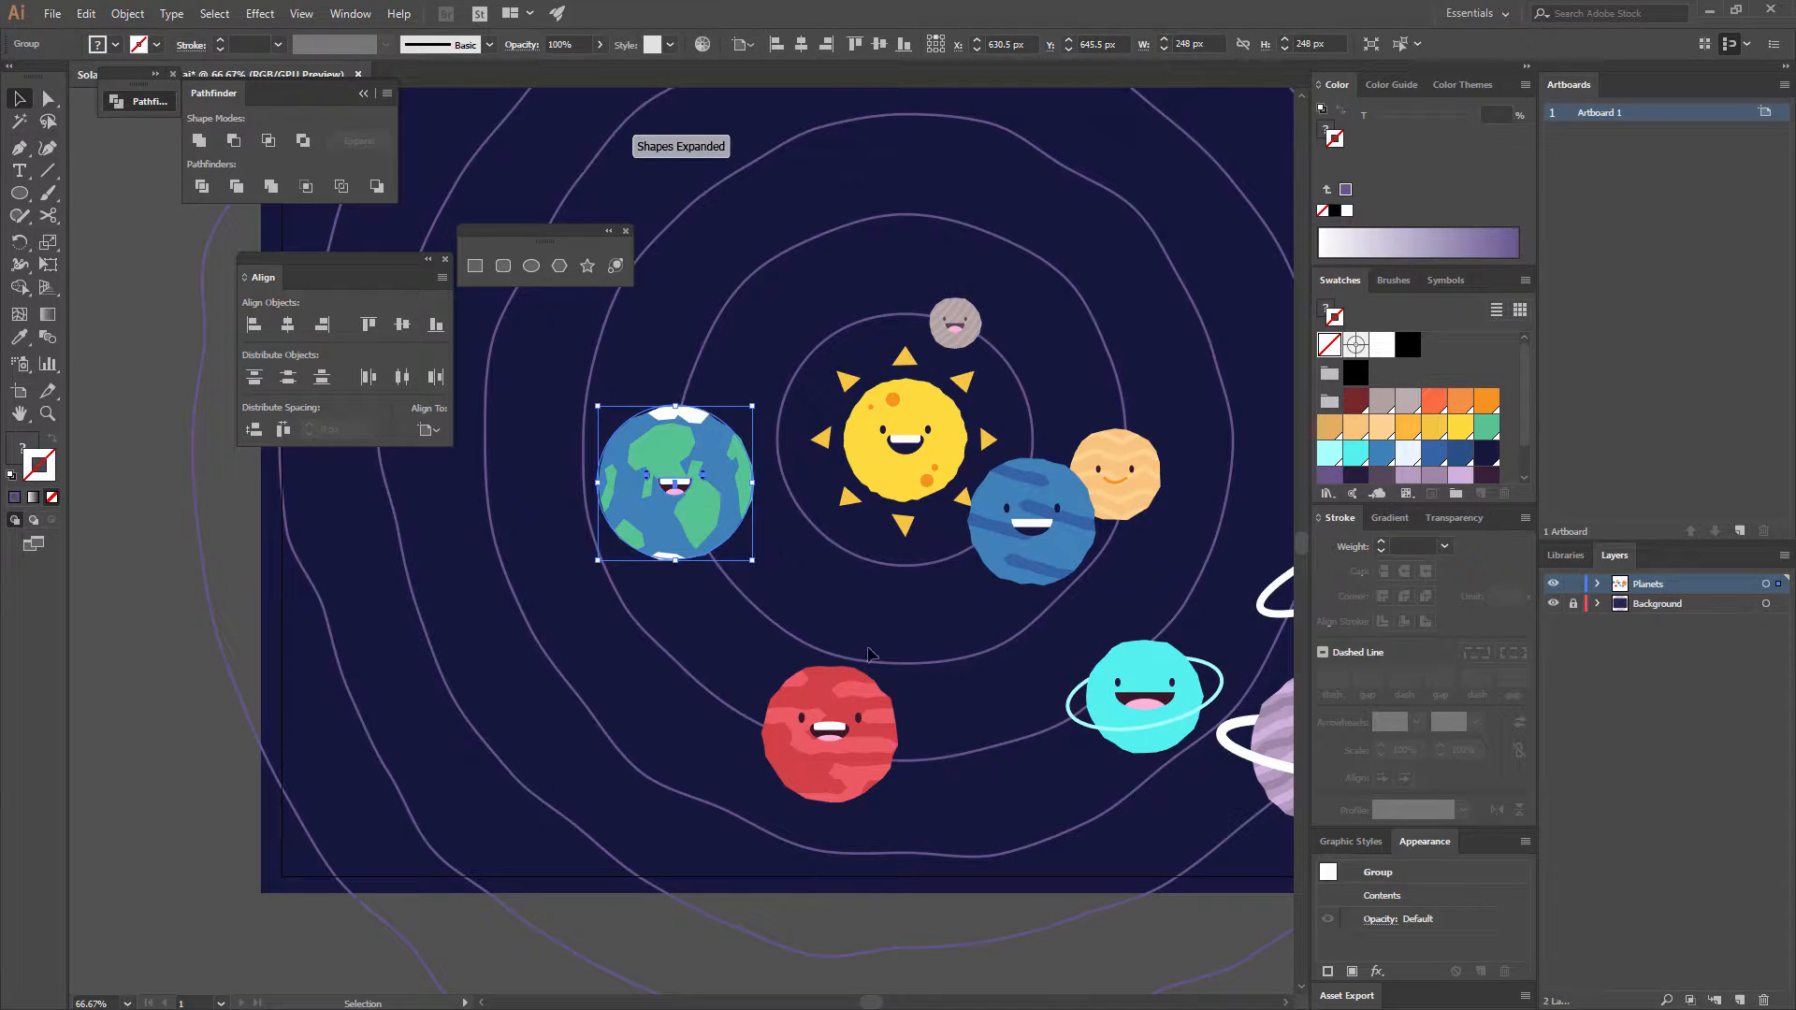
{"action": "left_click", "coordinate": [810, 614]}
- Move the cyan planet down toward the artboard's bottom edge, and place the purple ringed planet, enlarged, to the lower left of the sun
{"action": "left_click_drag", "start_coordinate": [797, 565], "coordinate": [580, 574]}
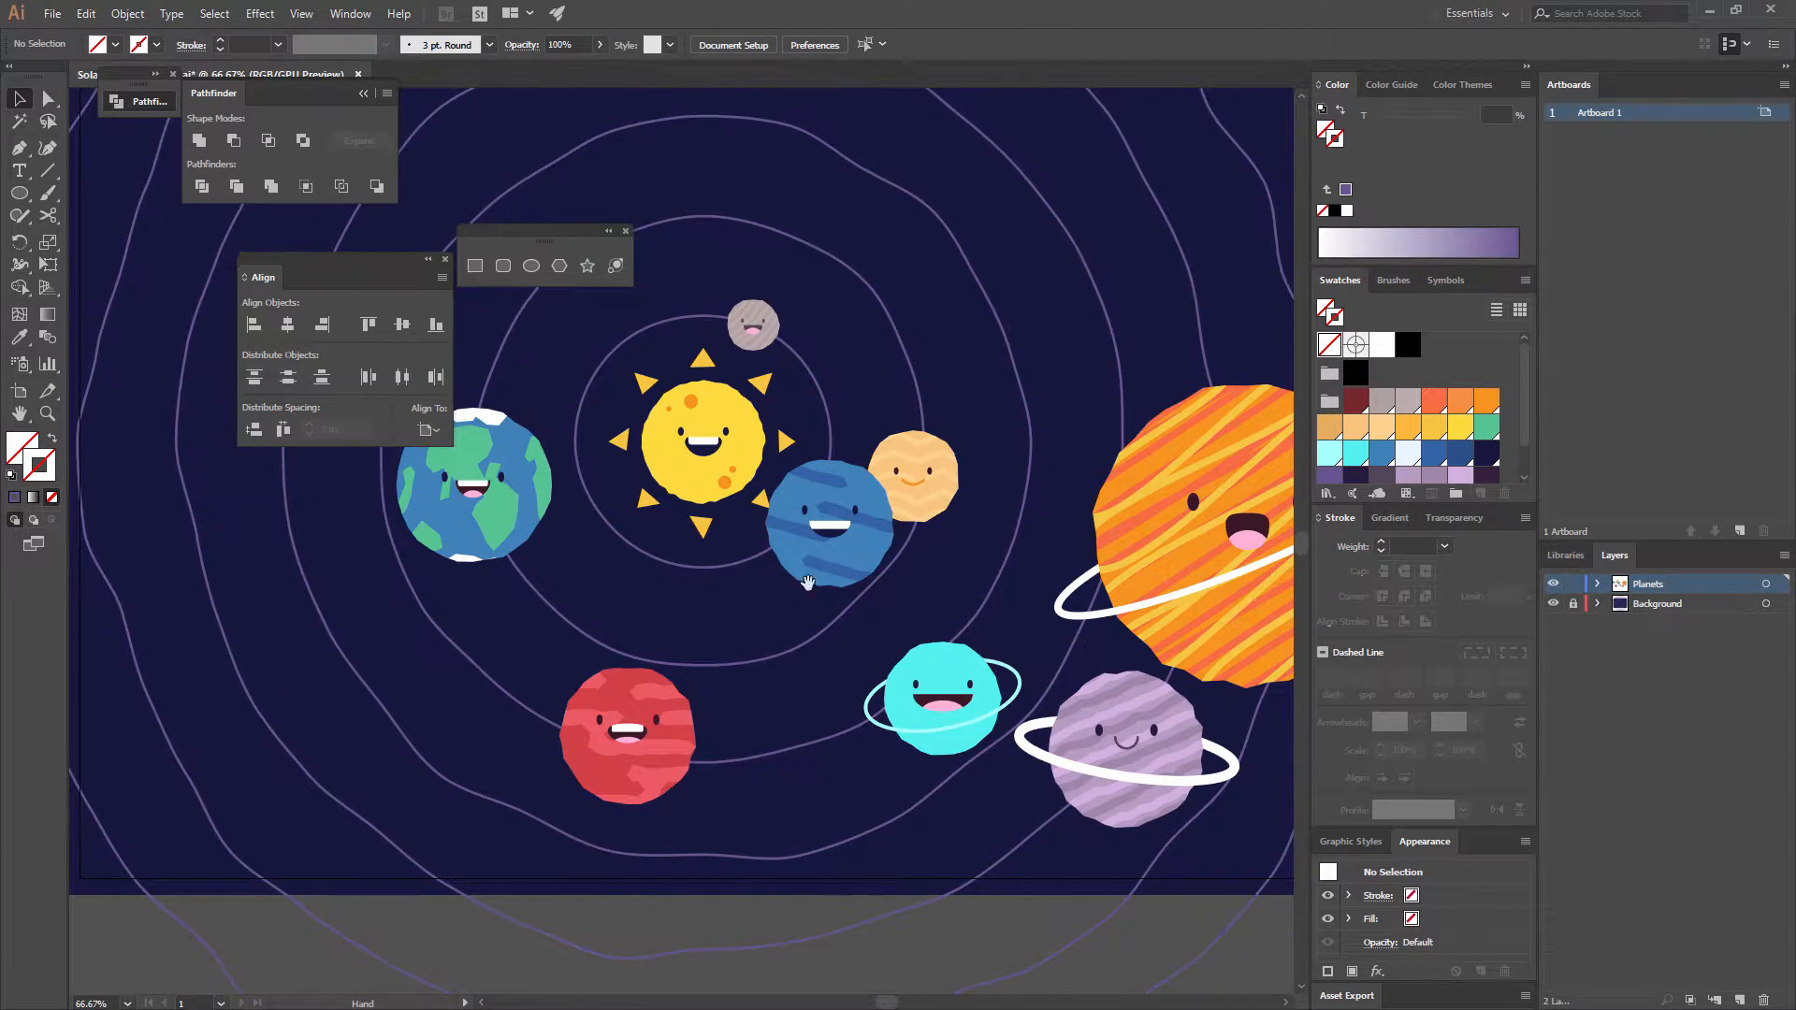
{"action": "left_click_drag", "start_coordinate": [862, 580], "coordinate": [720, 563]}
{"action": "left_click_drag", "start_coordinate": [828, 649], "coordinate": [834, 723]}
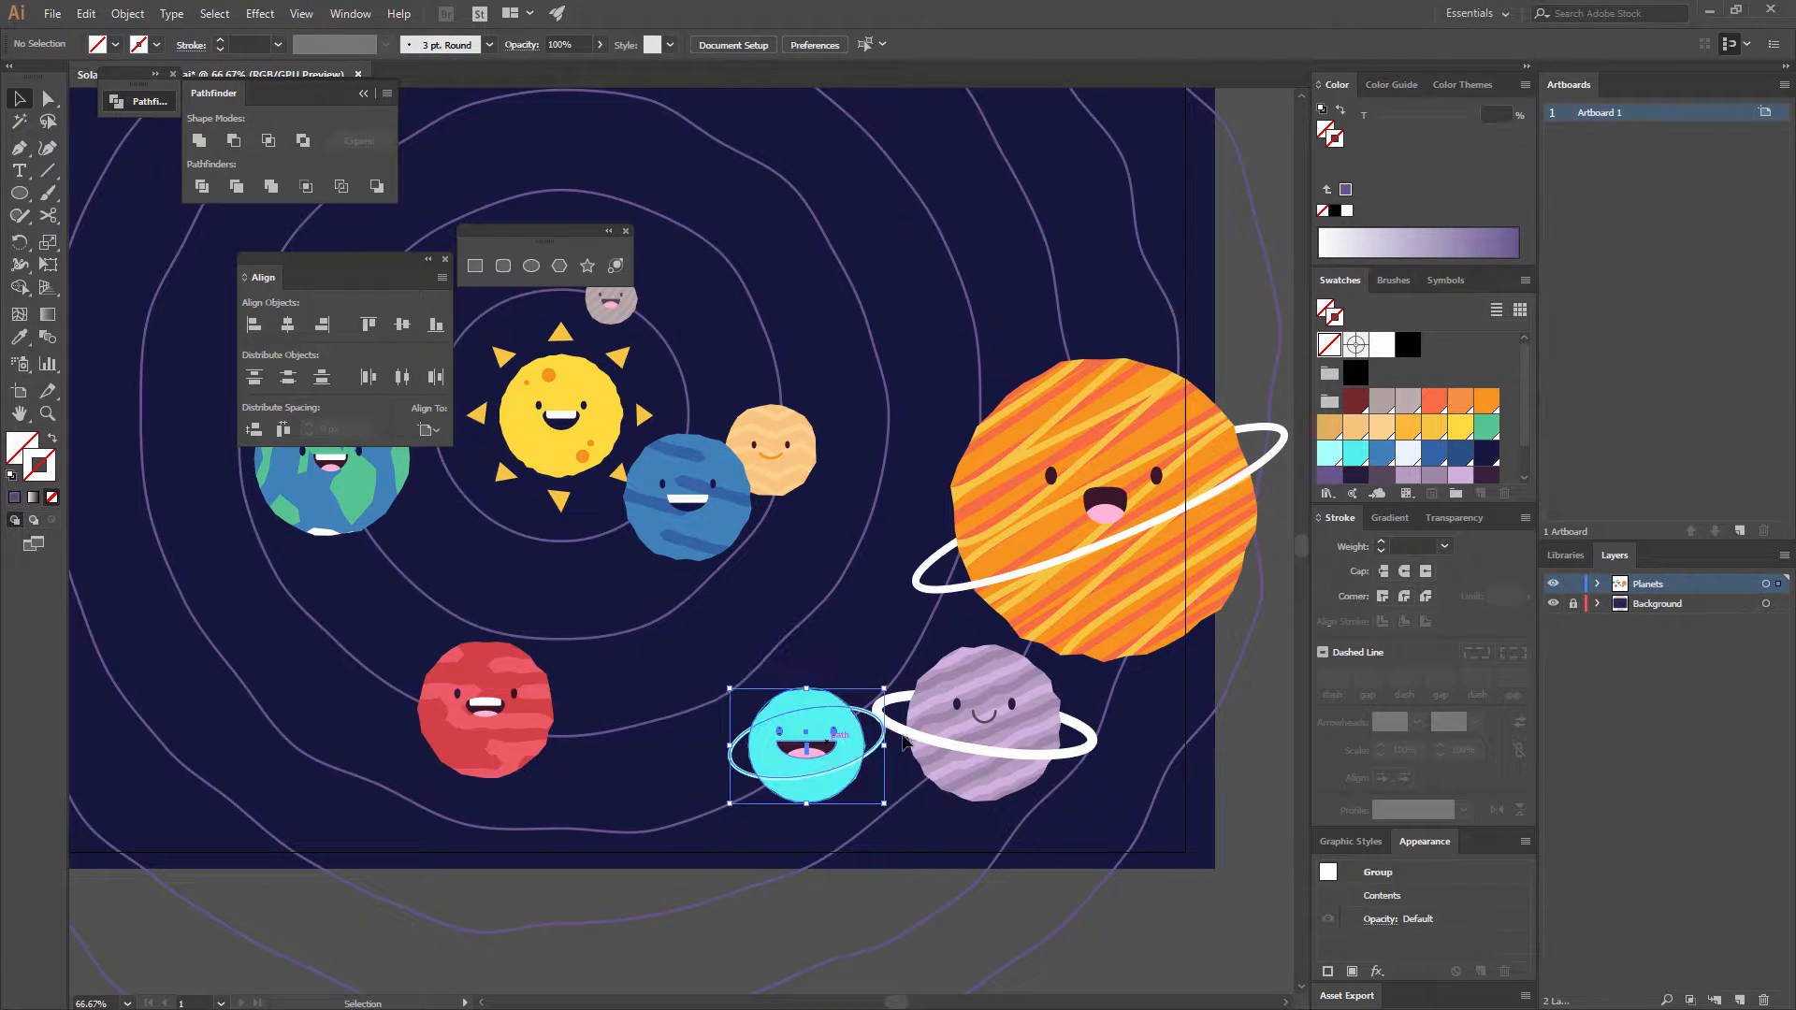
{"action": "left_click_drag", "start_coordinate": [996, 758], "coordinate": [248, 684]}
{"action": "left_click_drag", "start_coordinate": [360, 674], "coordinate": [717, 620]}
{"action": "left_click_drag", "start_coordinate": [703, 516], "coordinate": [744, 487]}
{"action": "left_click_drag", "start_coordinate": [690, 552], "coordinate": [580, 527]}
- Shift the Earth slightly up along its ring, and place the dark blue planet, slightly enlarged, to the upper right of the sun
{"action": "mouse_move", "coordinate": [673, 473]}
{"action": "left_mouse_down"}
{"action": "mouse_move", "coordinate": [711, 491]}
{"action": "mouse_move", "coordinate": [668, 476]}
{"action": "left_mouse_up"}
{"action": "left_click", "coordinate": [734, 525]}
{"action": "left_click_drag", "start_coordinate": [624, 558], "coordinate": [655, 566]}
{"action": "left_click_drag", "start_coordinate": [832, 428], "coordinate": [754, 511]}
{"action": "key", "text": "ctrl+shift+a"}
{"action": "left_click_drag", "start_coordinate": [740, 573], "coordinate": [853, 294]}
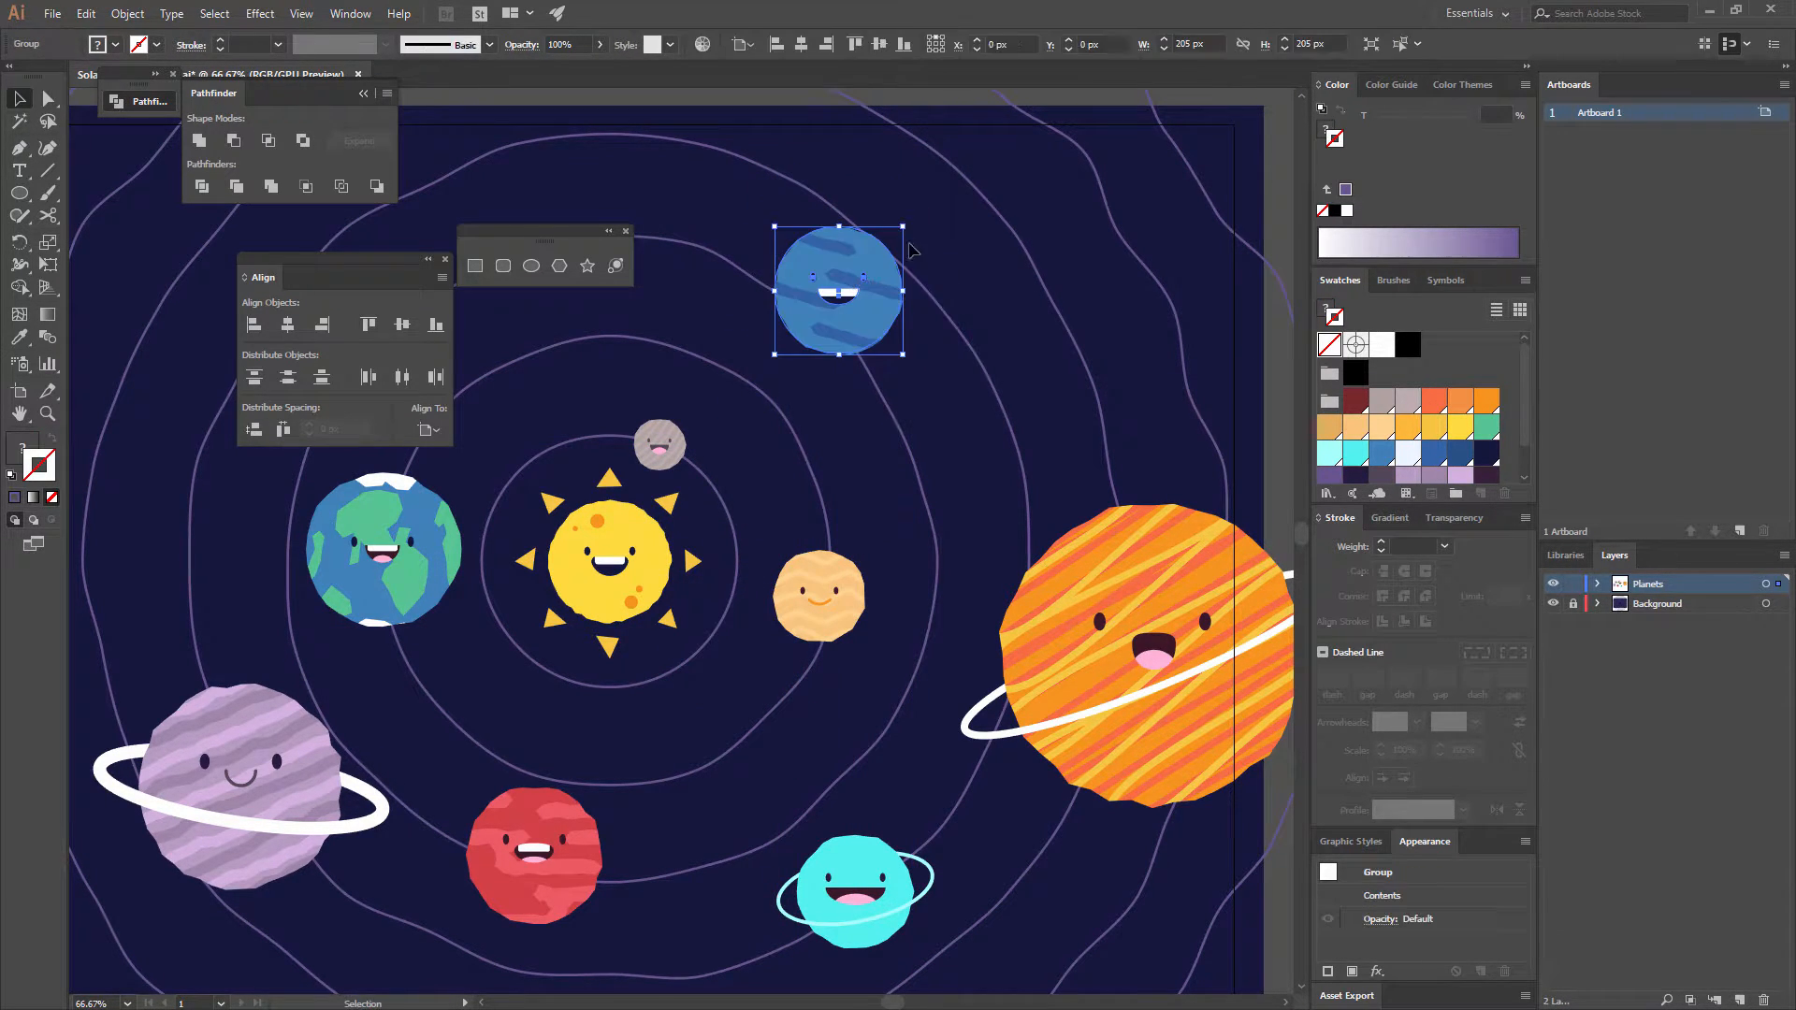
{"action": "left_click_drag", "start_coordinate": [910, 223], "coordinate": [924, 208]}
{"action": "left_click", "coordinate": [1026, 349]}
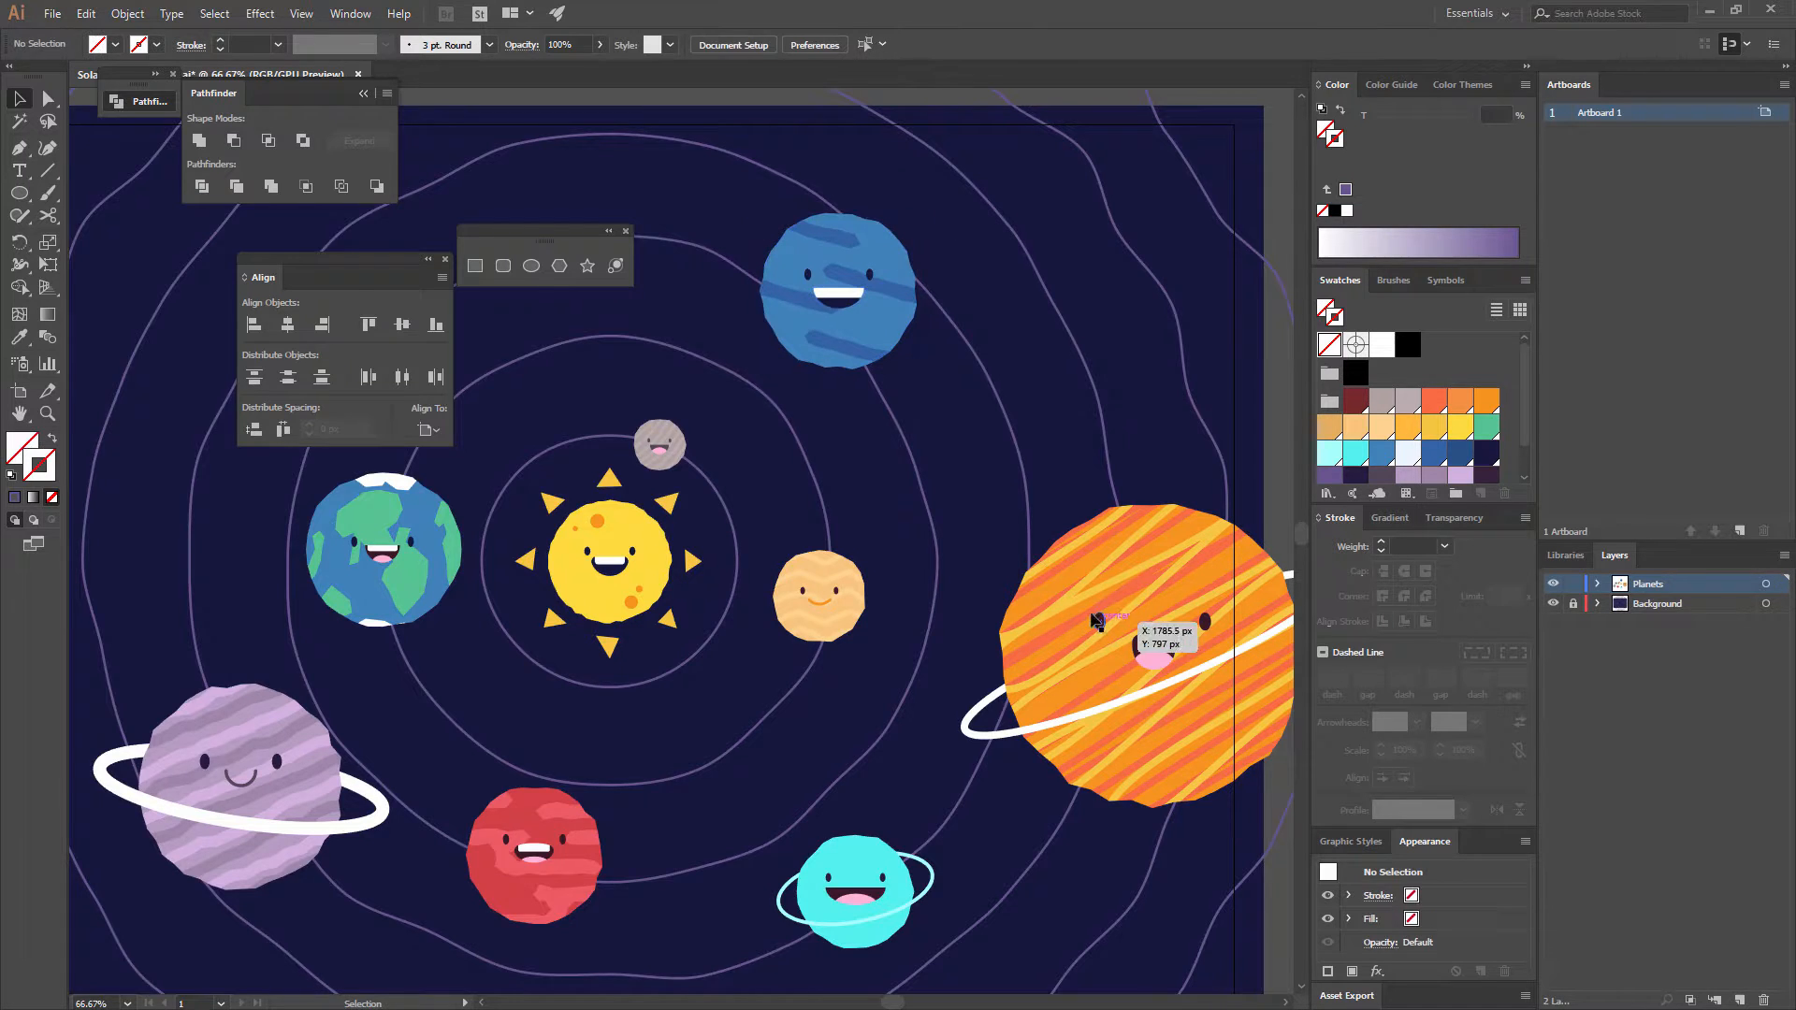
- Move the large orange planet closer to the sun, fully inside the artboard, and shift the peach planet up along its ring
{"action": "left_click_drag", "start_coordinate": [1147, 675], "coordinate": [871, 498]}
{"action": "left_click_drag", "start_coordinate": [831, 432], "coordinate": [965, 466]}
{"action": "left_click_drag", "start_coordinate": [833, 445], "coordinate": [830, 352]}
{"action": "left_click", "coordinate": [930, 313]}
{"action": "key", "text": "ctrl+minus"}
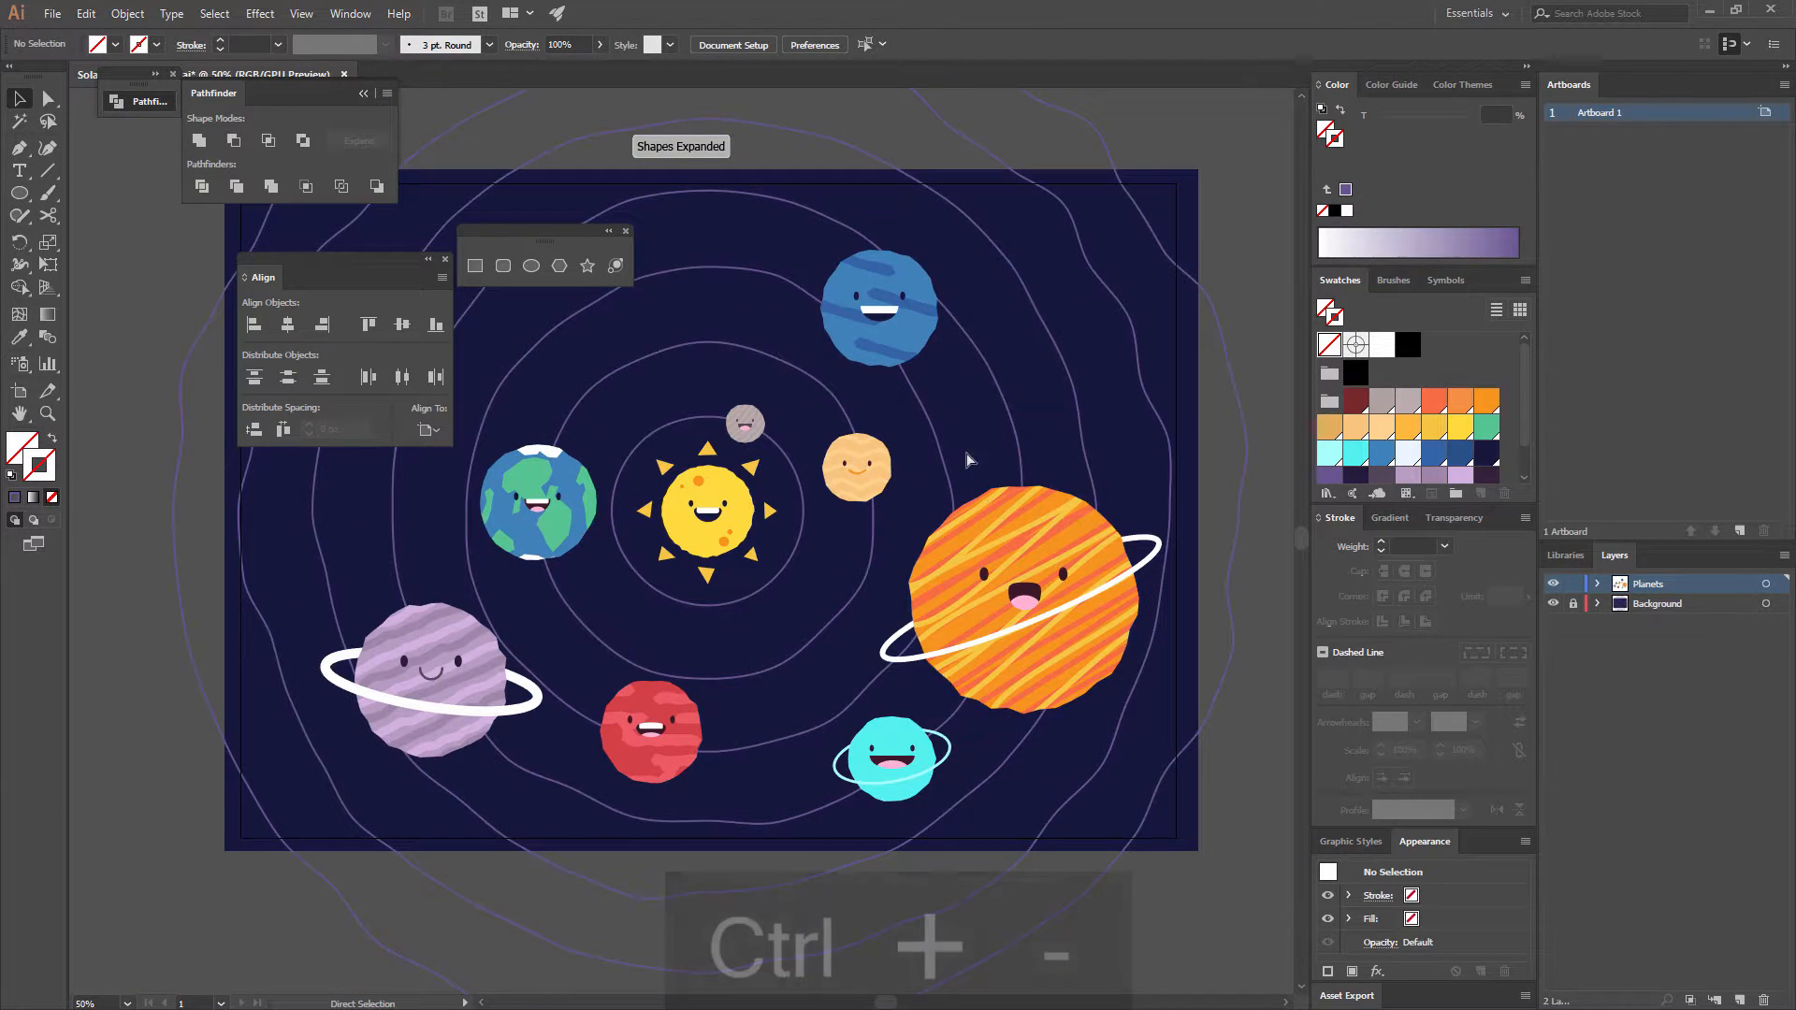
- Nudge the purple ringed planet slightly away from the sun and the peach planet slightly higher on the second ring
{"action": "left_click_drag", "start_coordinate": [828, 563], "coordinate": [942, 565]}
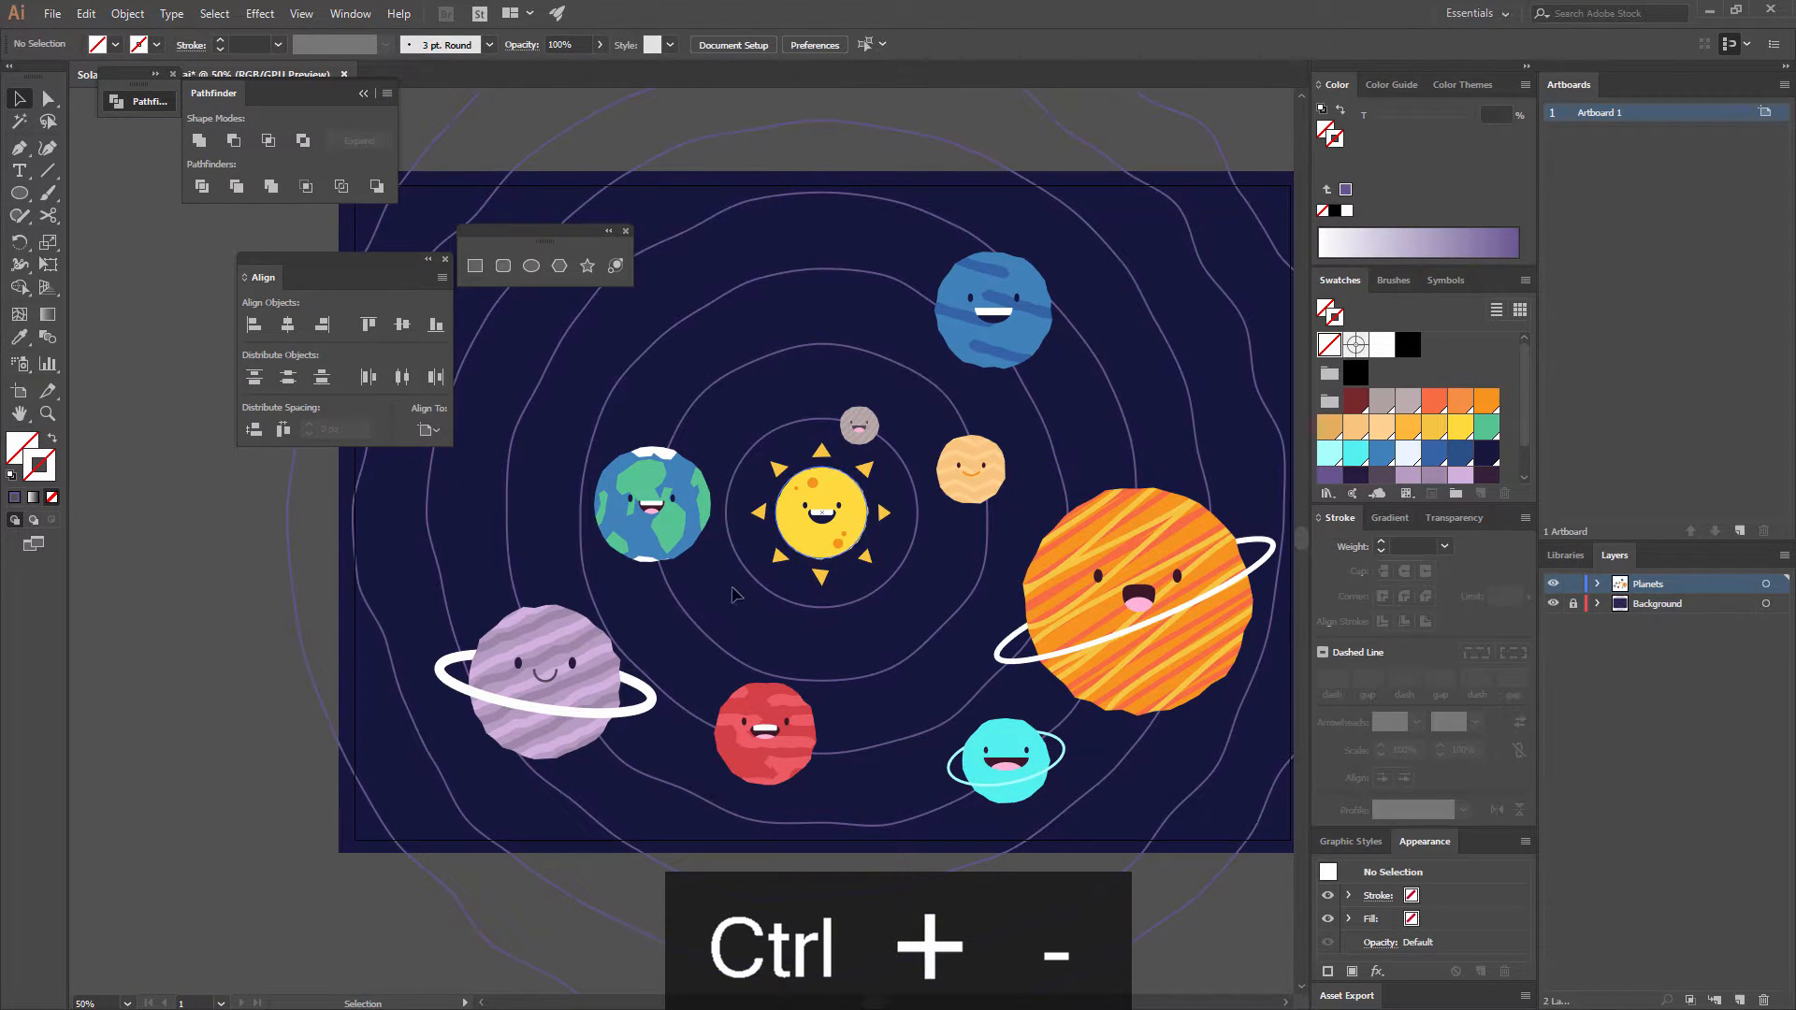
{"action": "left_click_drag", "start_coordinate": [609, 688], "coordinate": [598, 682]}
{"action": "left_click", "coordinate": [734, 619]}
{"action": "left_click_drag", "start_coordinate": [853, 581], "coordinate": [714, 686]}
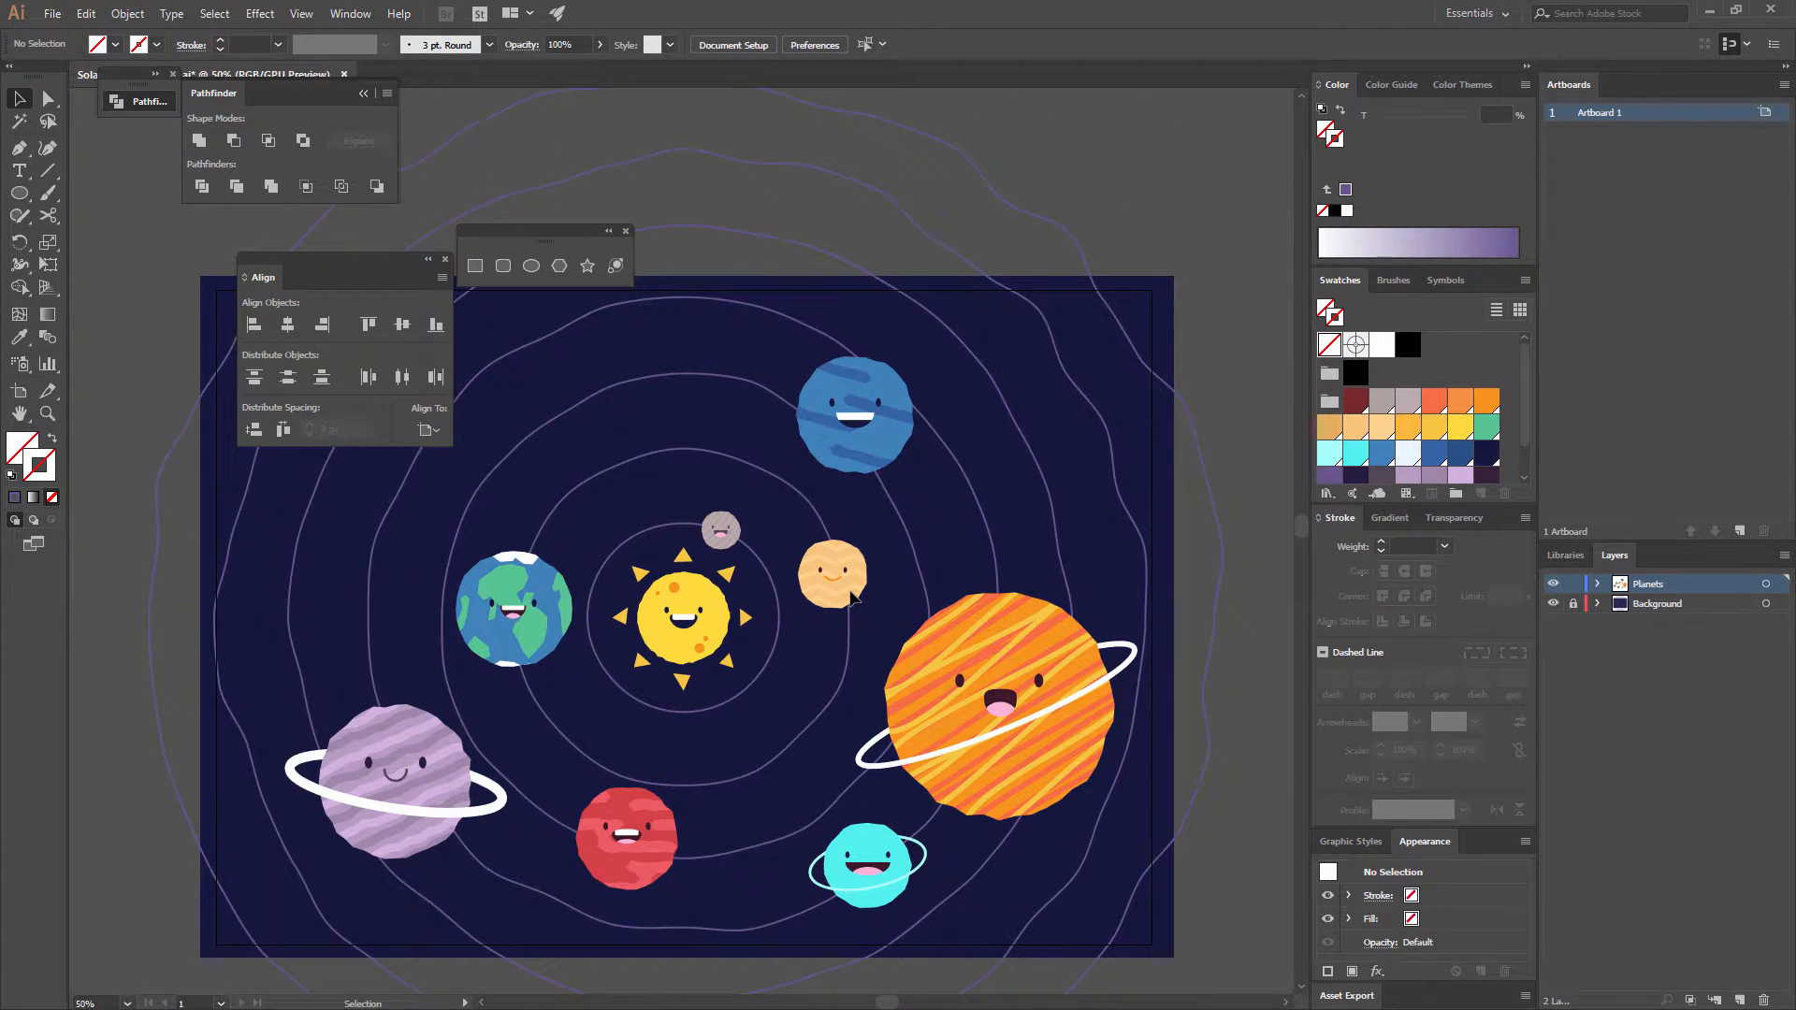
{"action": "left_click_drag", "start_coordinate": [839, 588], "coordinate": [838, 570]}
{"action": "left_click", "coordinate": [856, 748]}
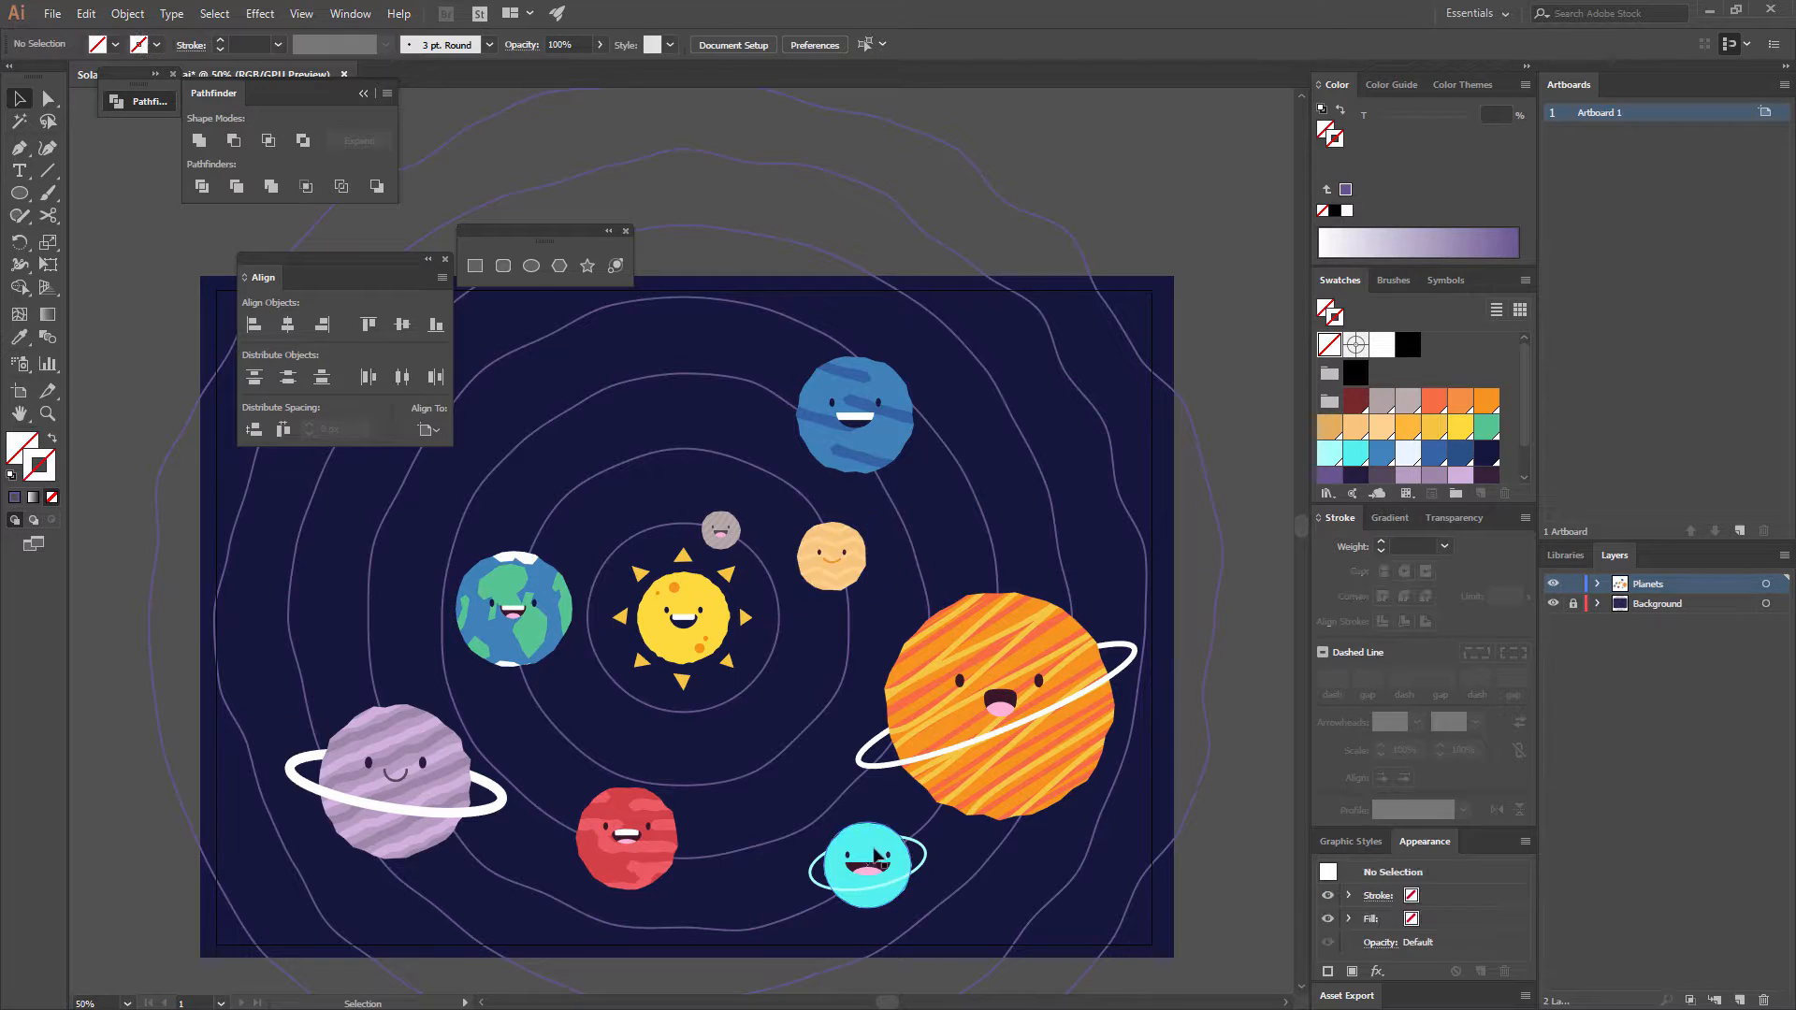
- Nudge the cyan planet slightly toward the red planet and raise the large orange planet a little
{"action": "left_click_drag", "start_coordinate": [884, 879], "coordinate": [863, 869]}
{"action": "left_click_drag", "start_coordinate": [1018, 706], "coordinate": [1032, 667]}
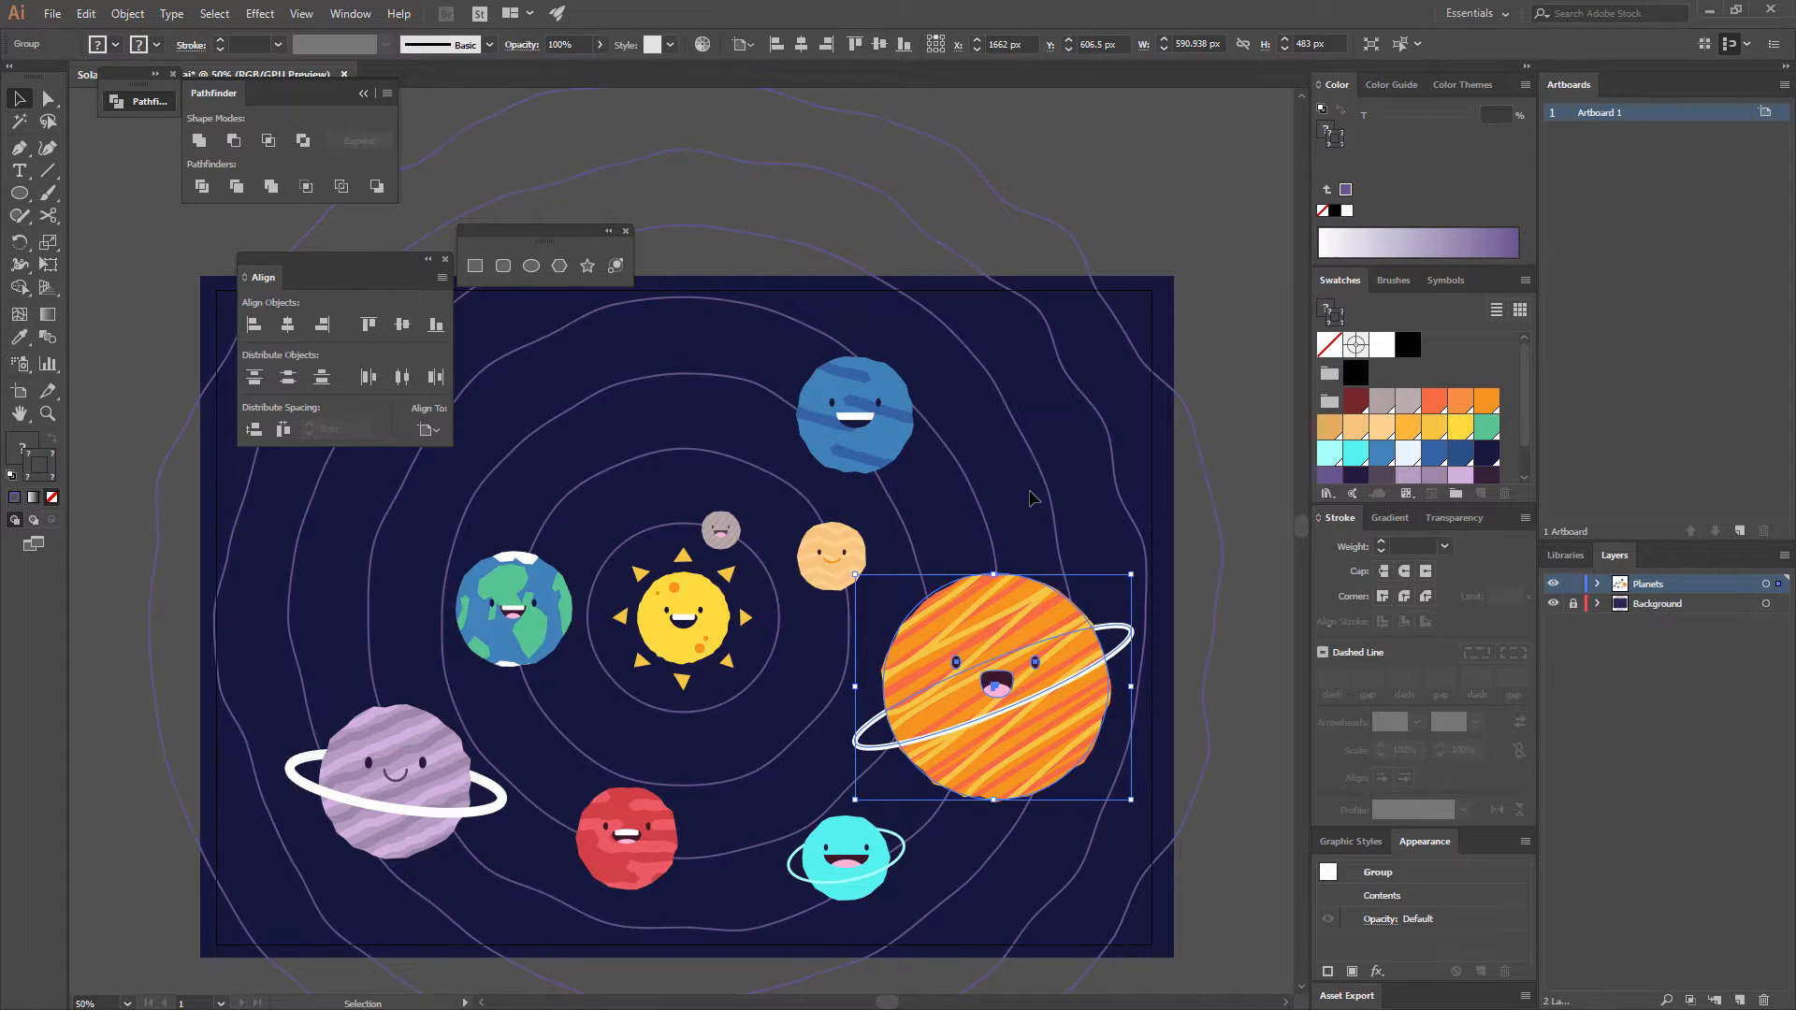
{"action": "left_click", "coordinate": [1048, 365]}
- Draw a five-pointed star about 80 px wide near the artboard's upper-left corner, with an orange fill and no stroke
{"action": "left_click_drag", "start_coordinate": [693, 783], "coordinate": [970, 690]}
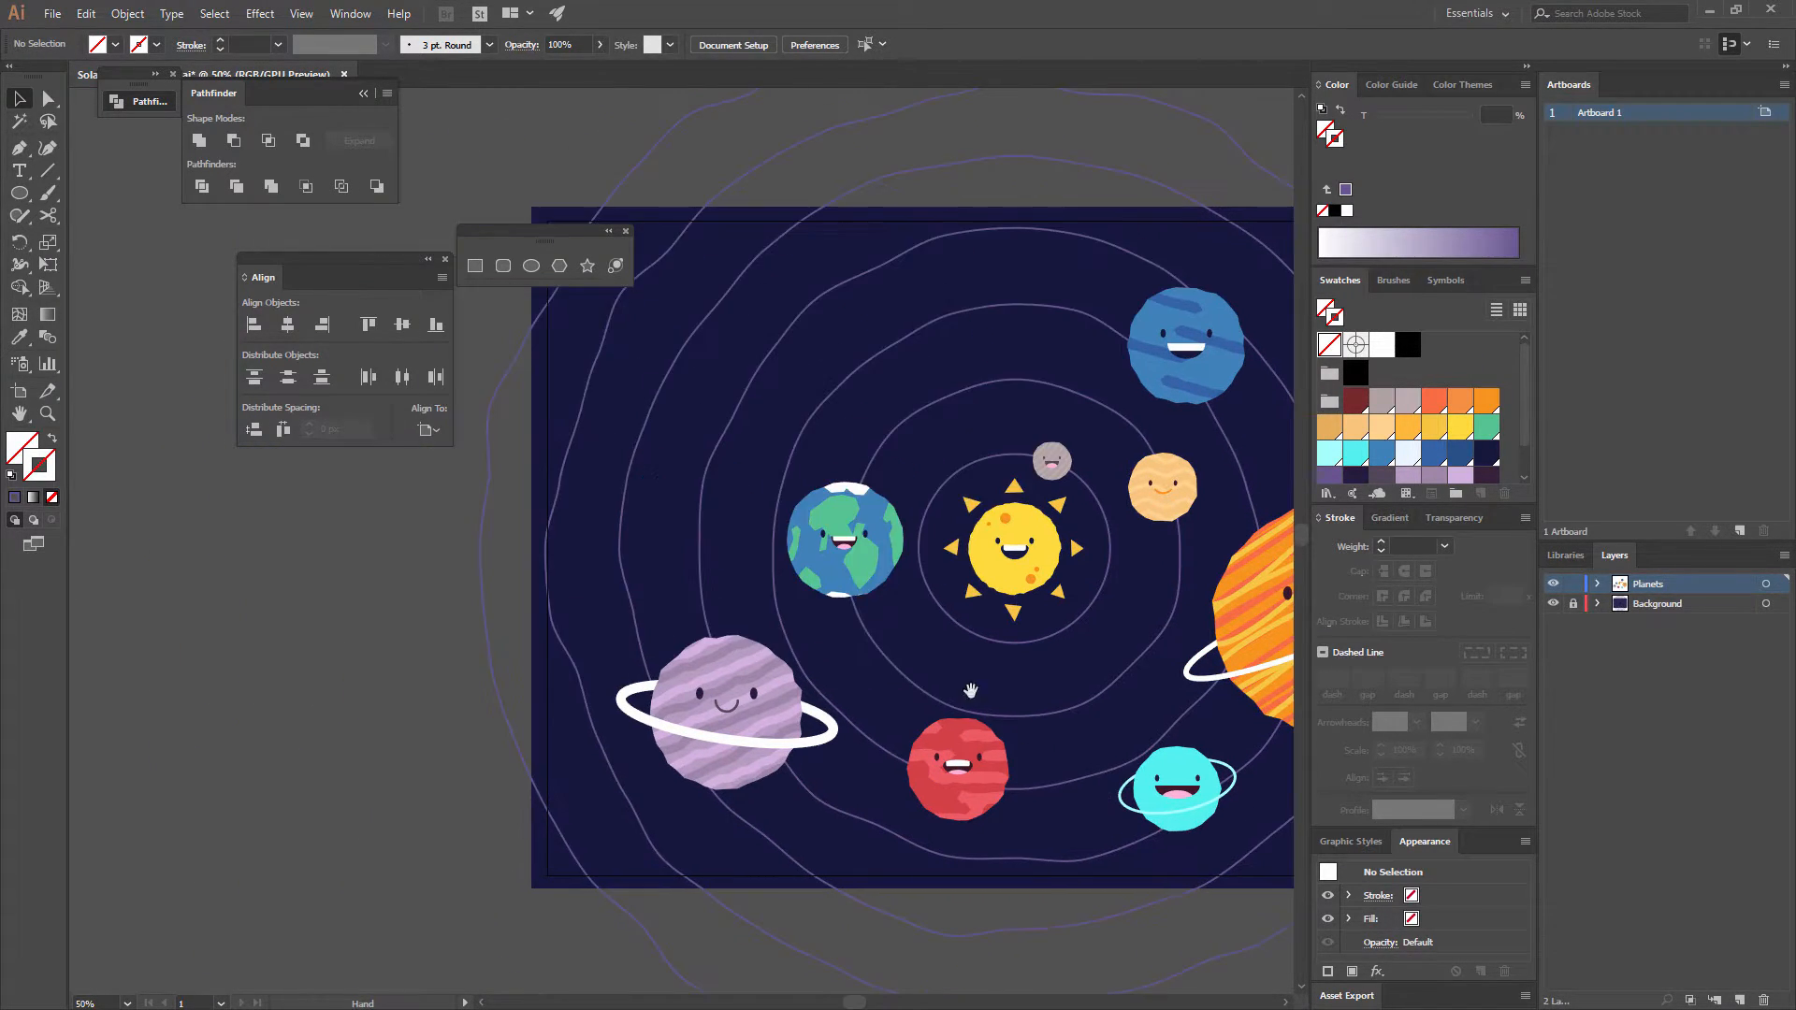
{"action": "left_click_drag", "start_coordinate": [767, 344], "coordinate": [887, 450]}
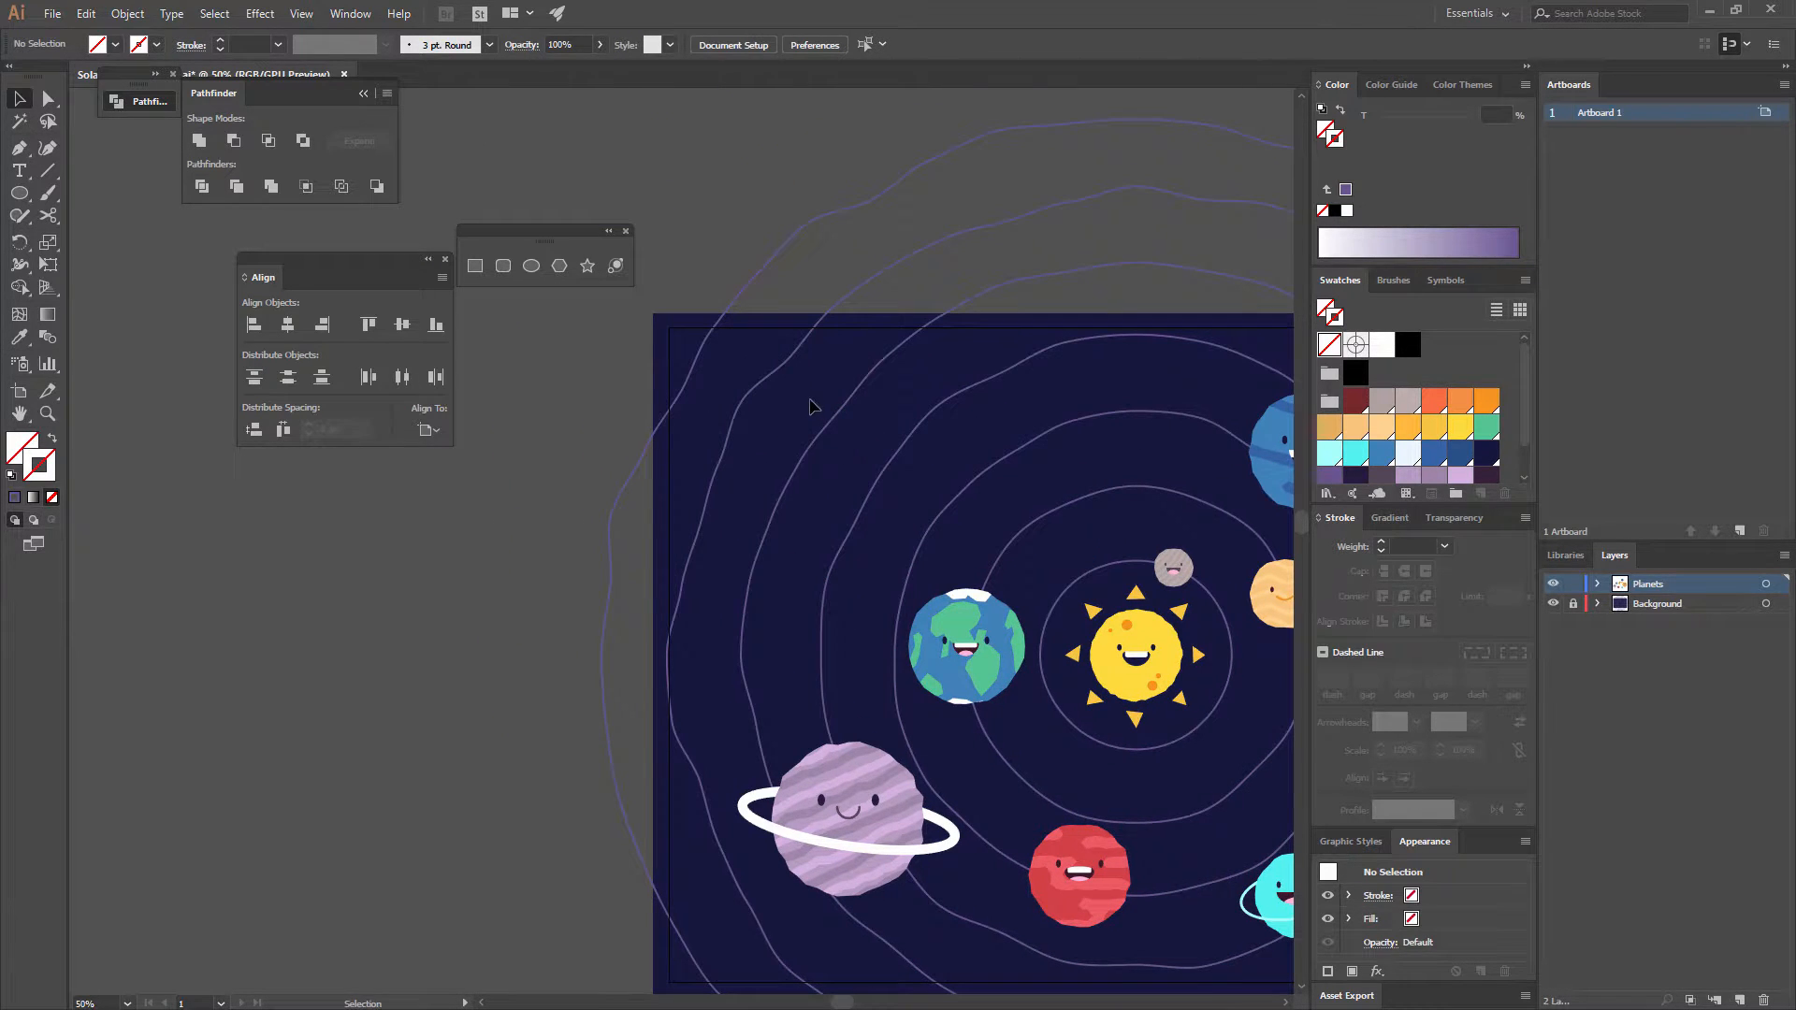
{"action": "key", "text": "ctrl+equal"}
{"action": "key", "text": "ctrl+equal"}
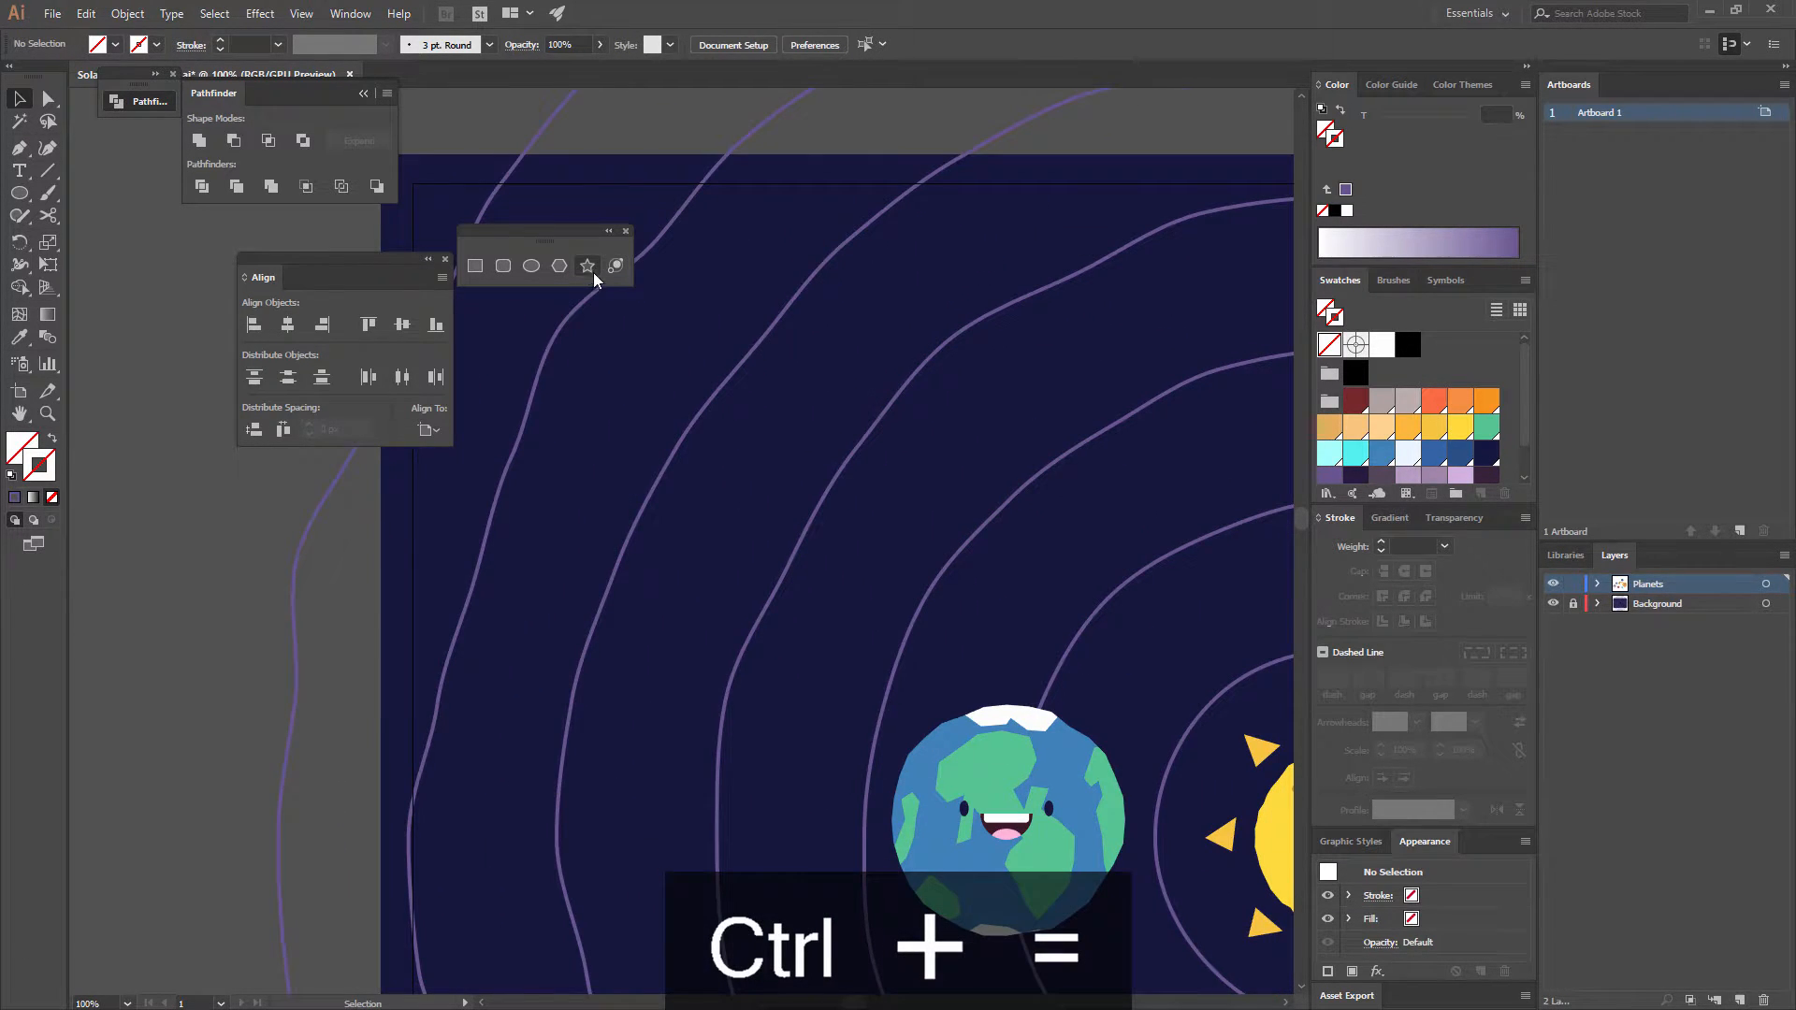
{"action": "left_click", "coordinate": [584, 268]}
{"action": "left_click_drag", "start_coordinate": [589, 335], "coordinate": [628, 326]}
{"action": "left_click", "coordinate": [1462, 401]}
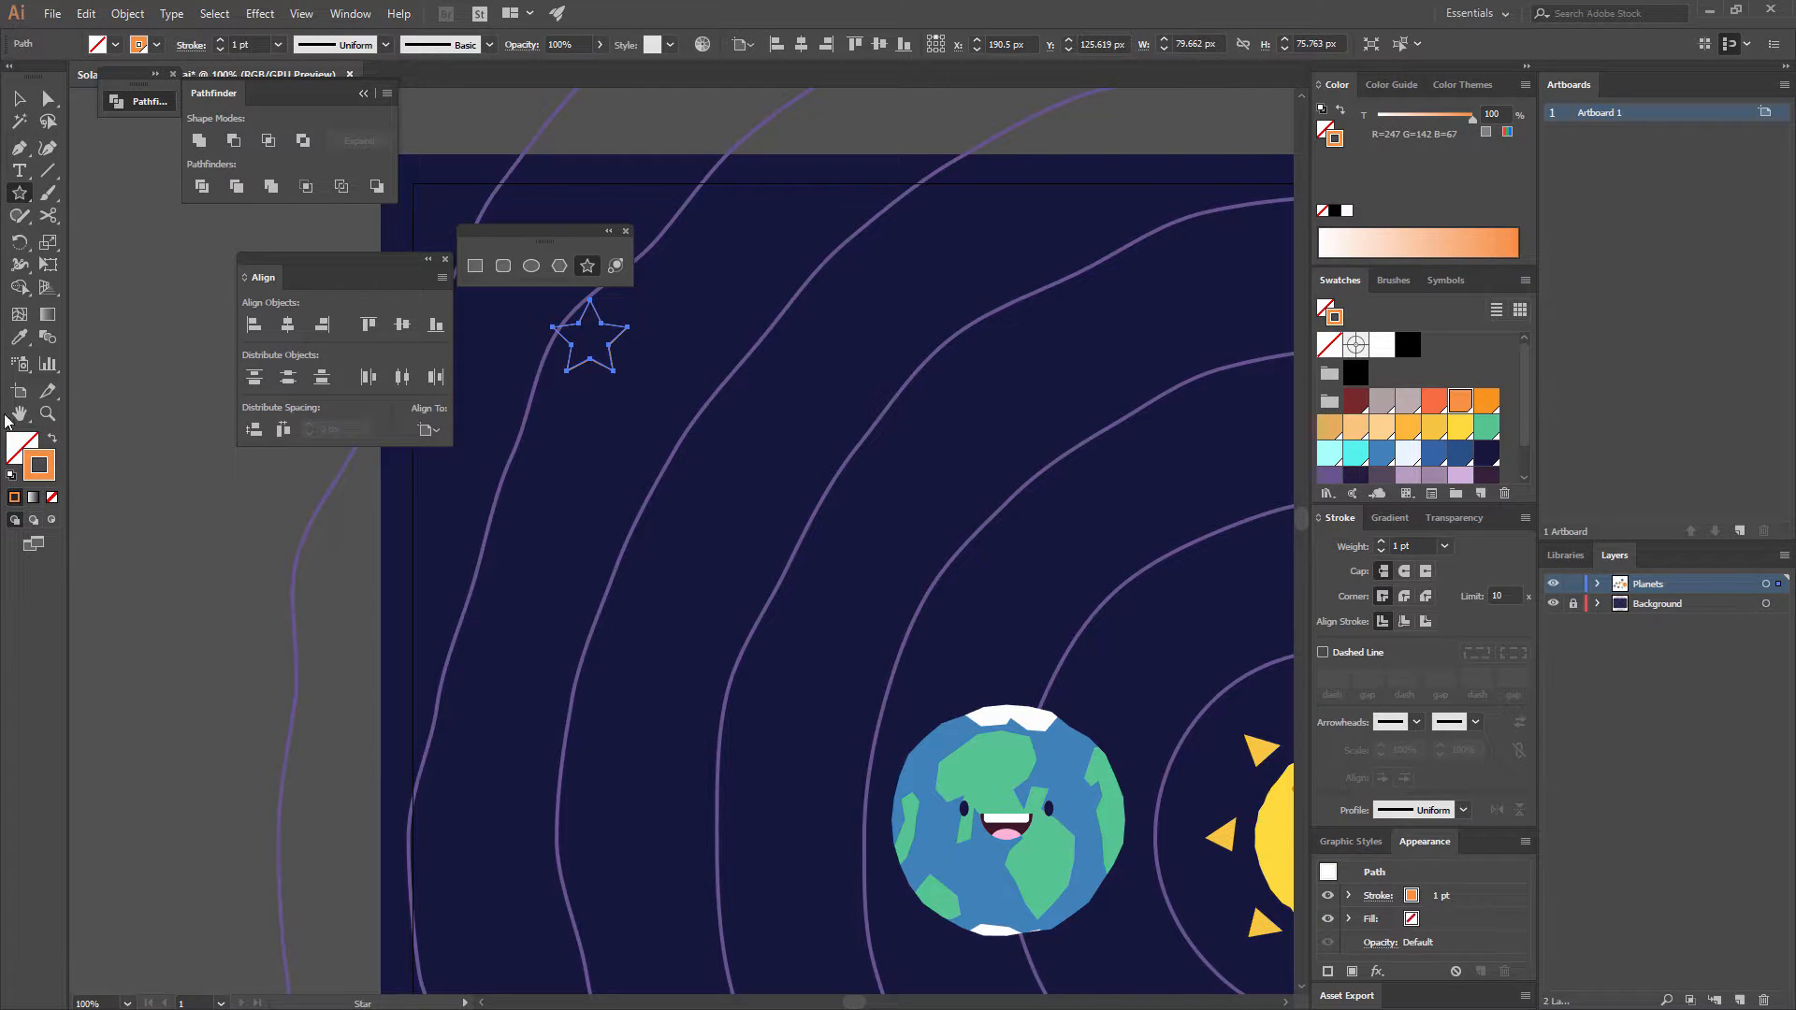
{"action": "left_click", "coordinate": [54, 439]}
{"action": "key", "text": "v"}
{"action": "left_click", "coordinate": [776, 383]}
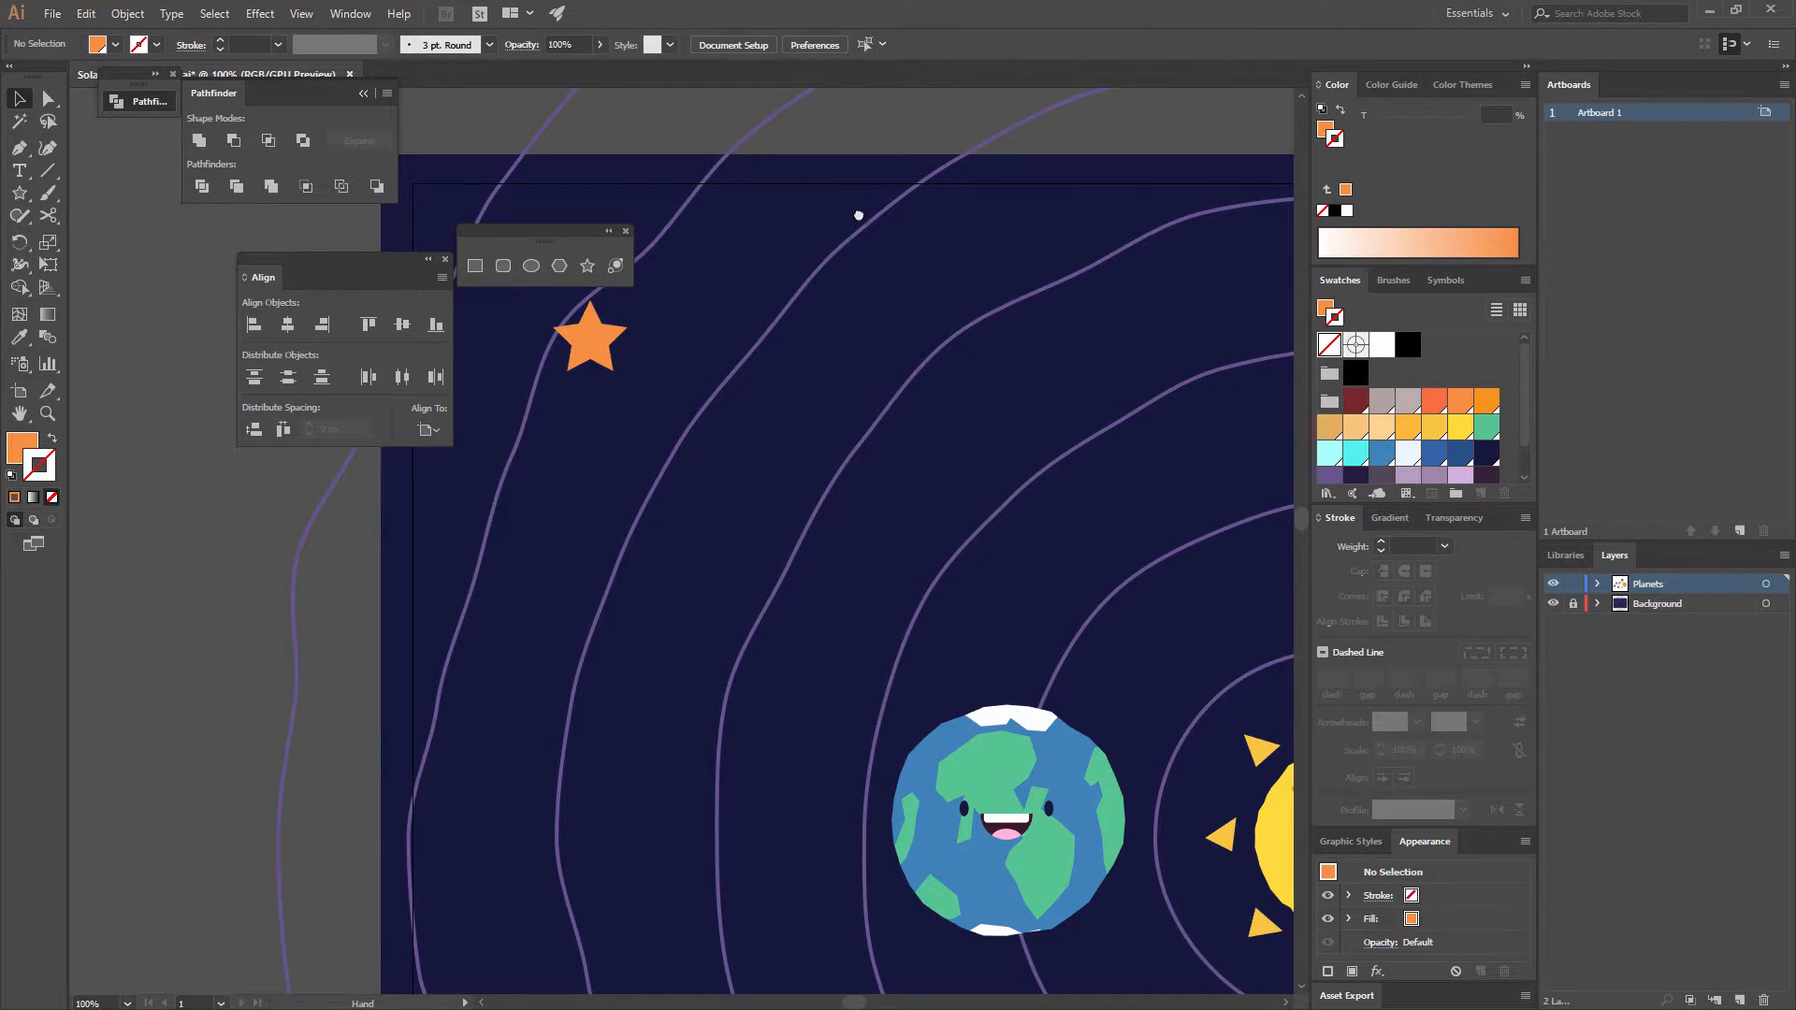
- Apply a Roughen effect to the star with an absolute size of 12 px, detail of 2 per inch and corner points
{"action": "left_click_drag", "start_coordinate": [709, 286], "coordinate": [737, 399]}
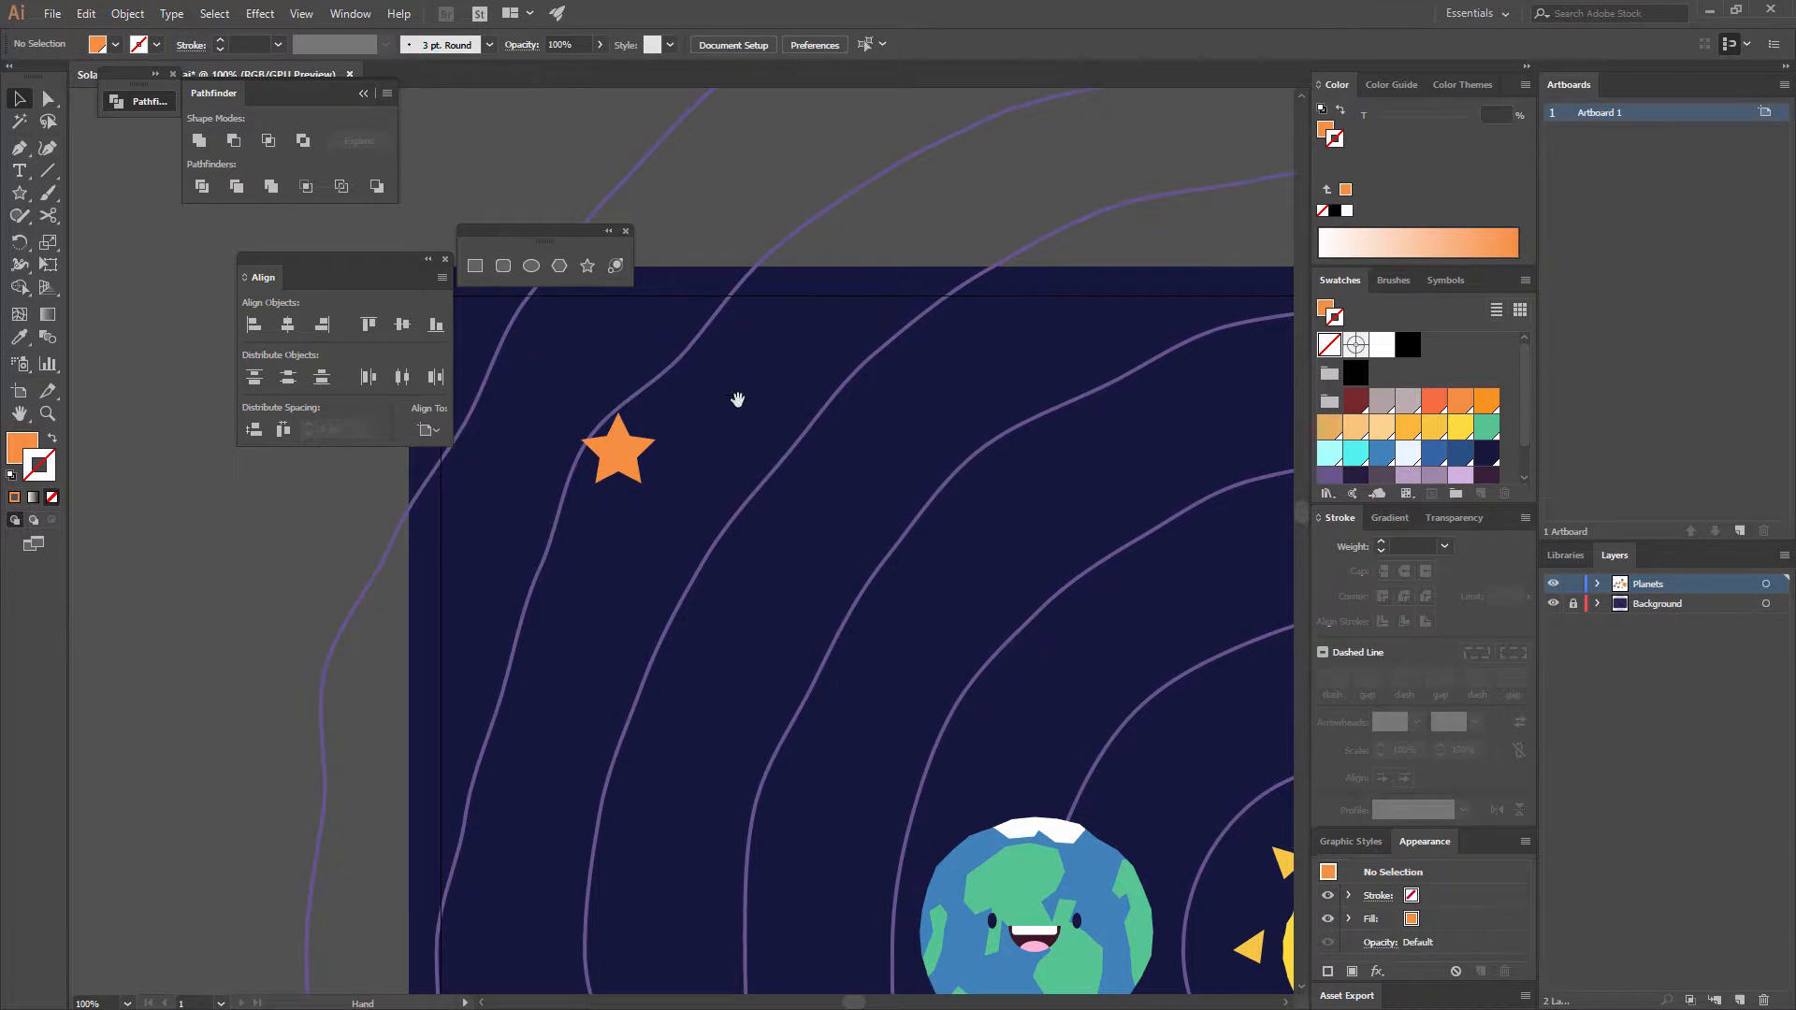
{"action": "left_click", "coordinate": [624, 472]}
{"action": "left_click", "coordinate": [277, 14]}
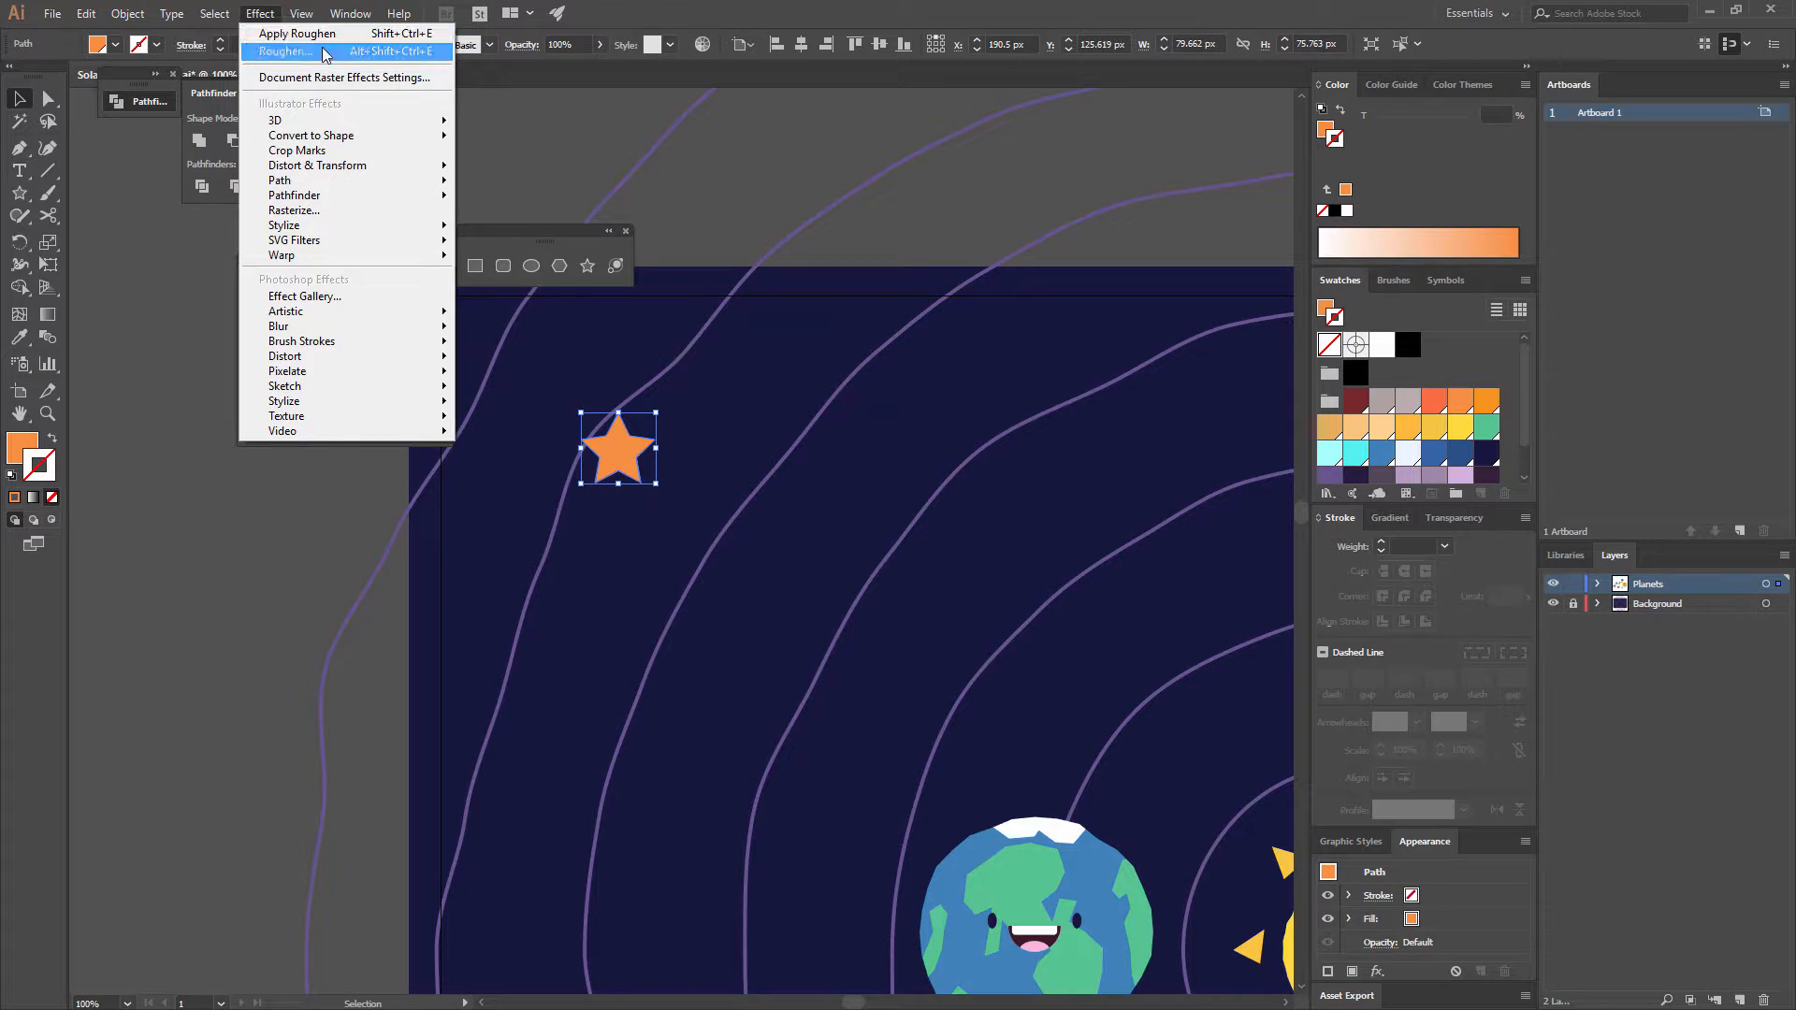
{"action": "left_click", "coordinate": [323, 52]}
{"action": "left_click", "coordinate": [1113, 371]}
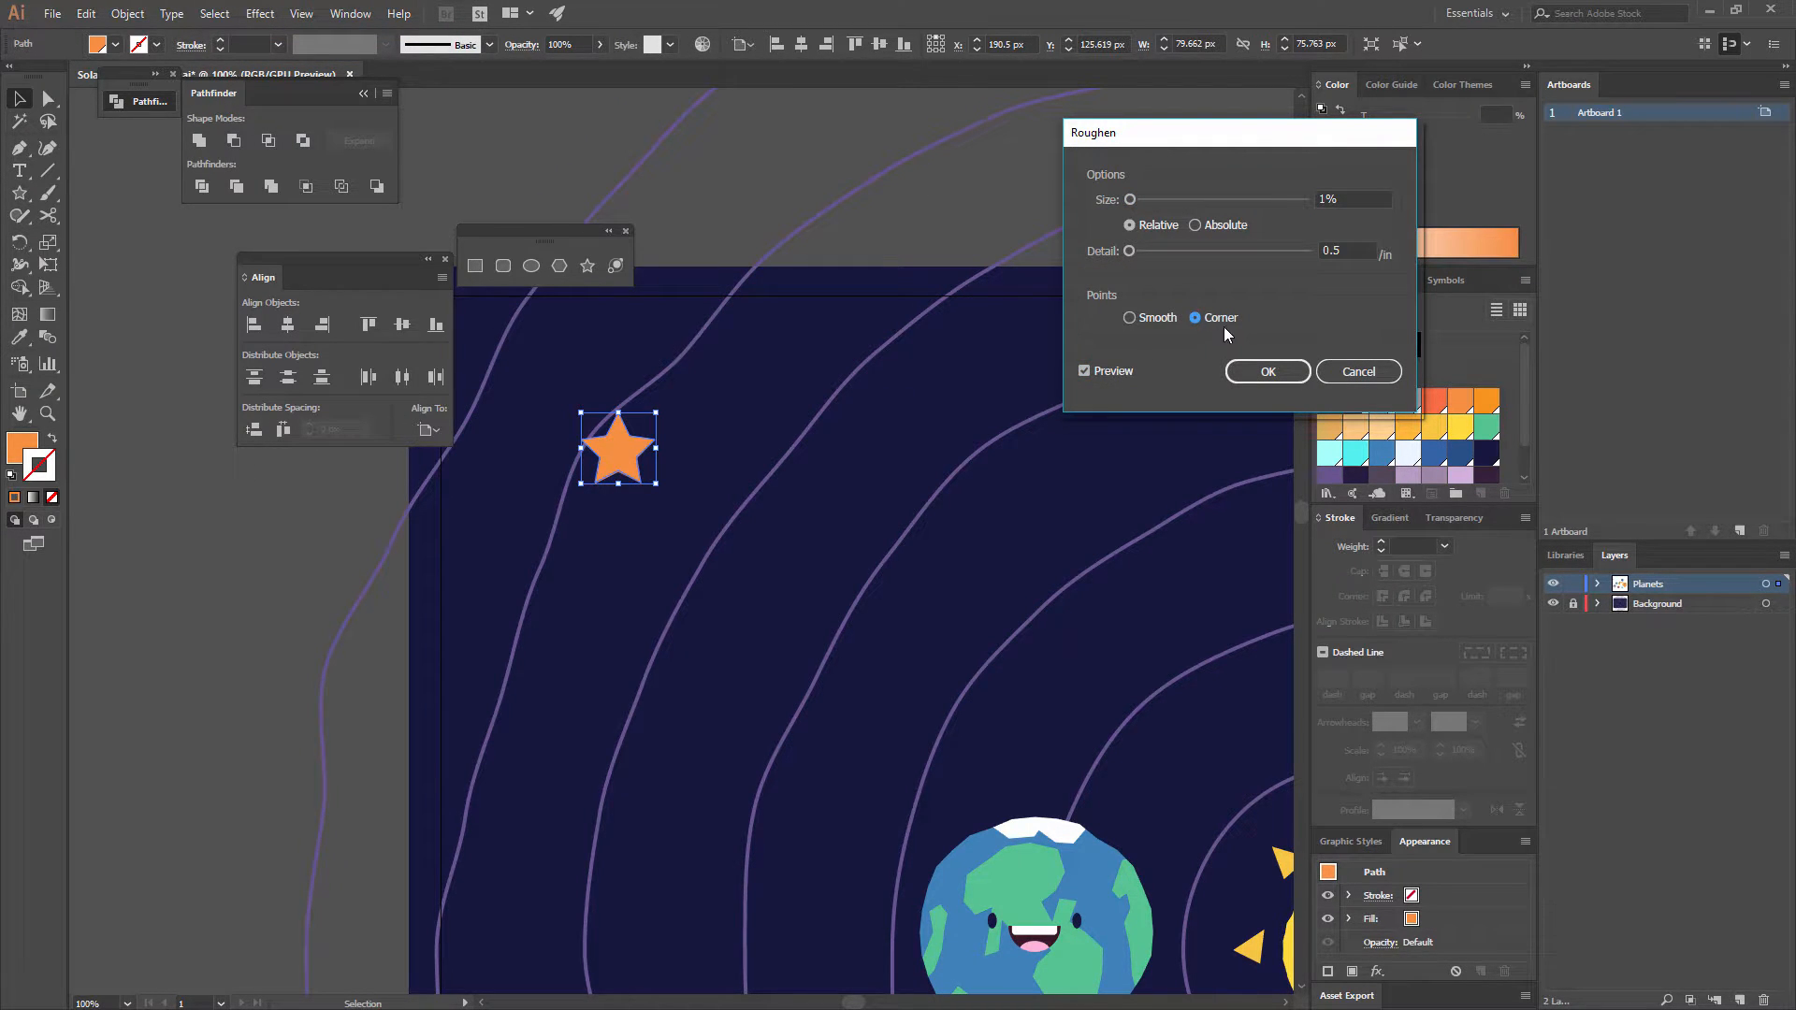
{"action": "left_click", "coordinate": [1163, 251]}
{"action": "left_click", "coordinate": [1162, 199]}
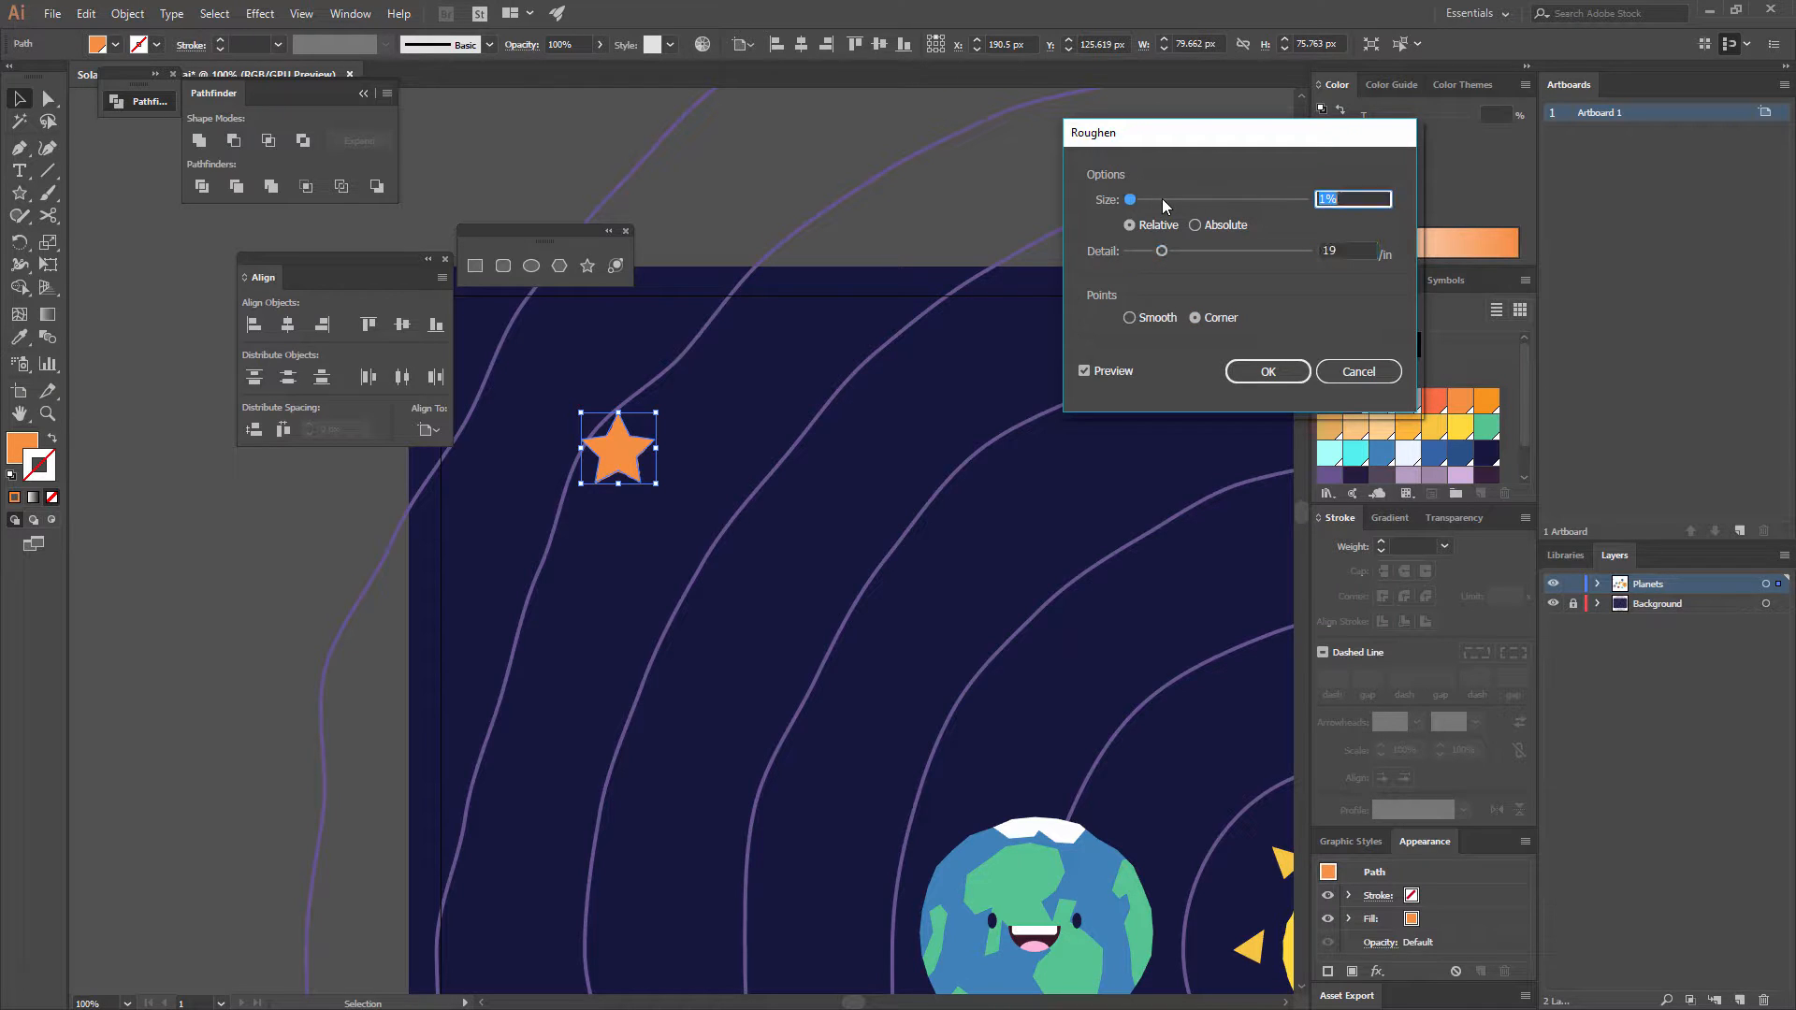
{"action": "left_click_drag", "start_coordinate": [1164, 198], "coordinate": [1121, 251]}
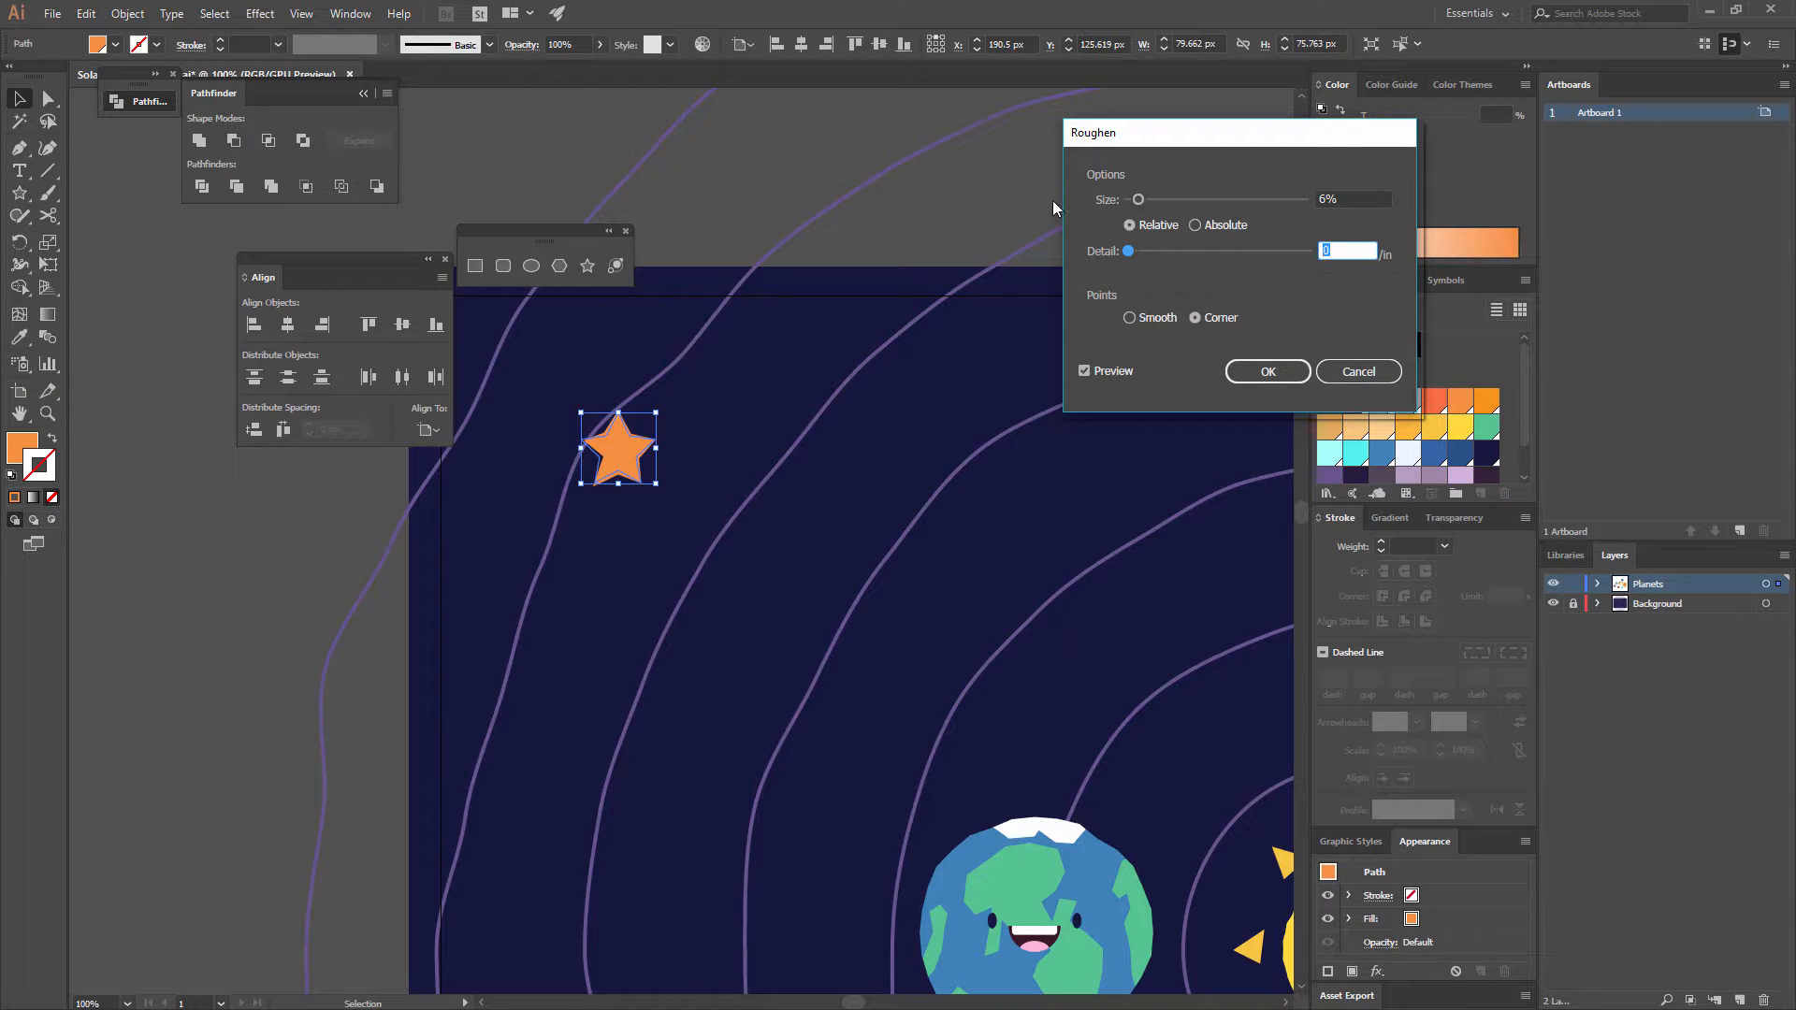
{"action": "left_click_drag", "start_coordinate": [1157, 200], "coordinate": [1141, 208]}
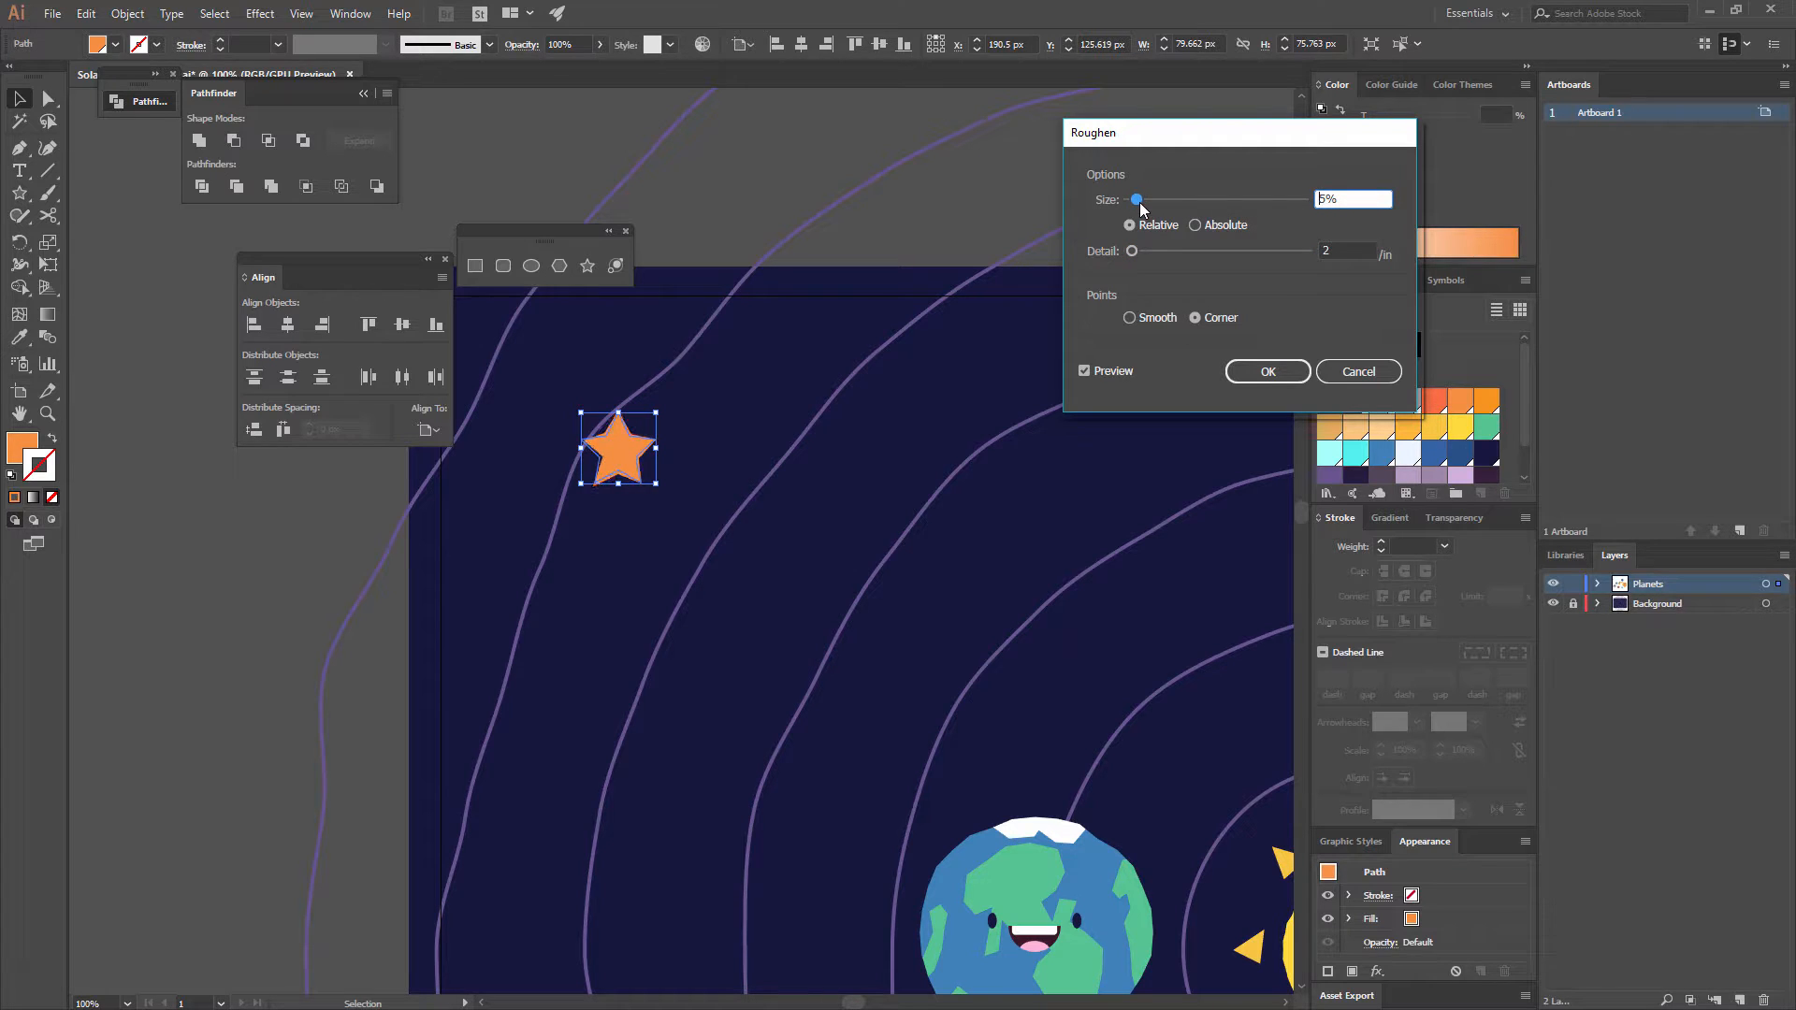
{"action": "left_click", "coordinate": [1196, 227]}
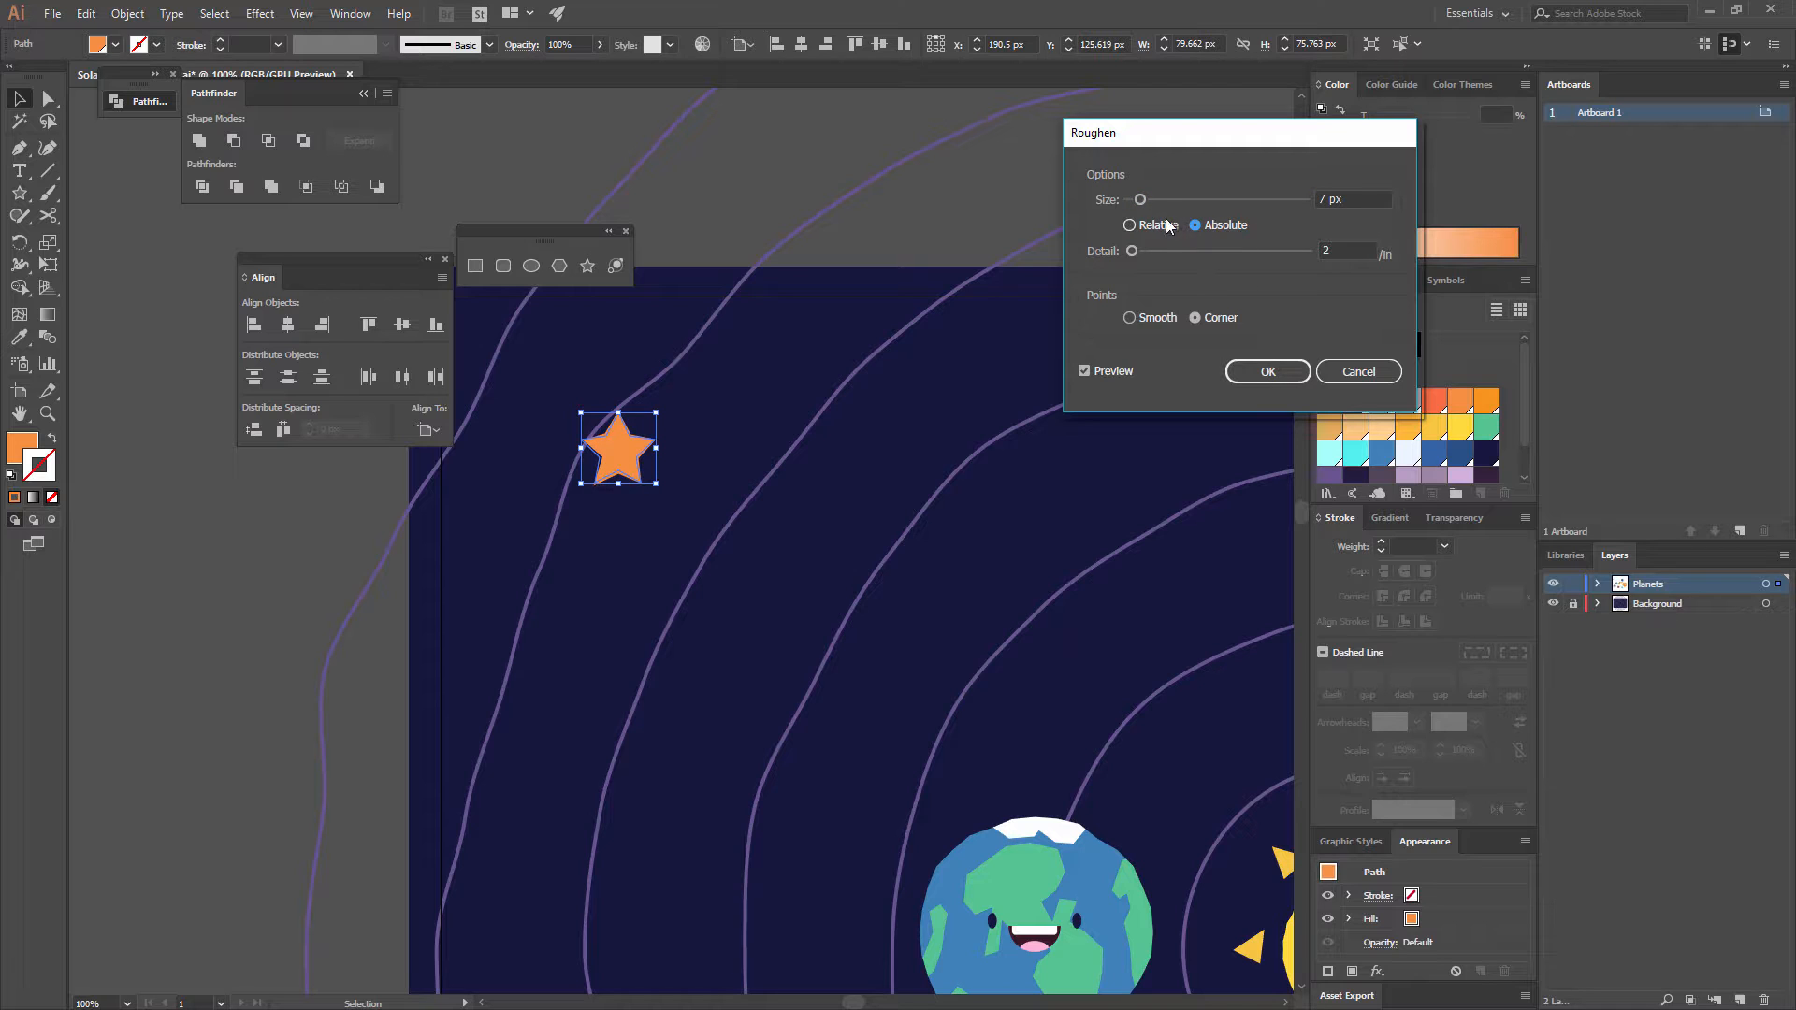
{"action": "left_click_drag", "start_coordinate": [1140, 200], "coordinate": [1150, 199]}
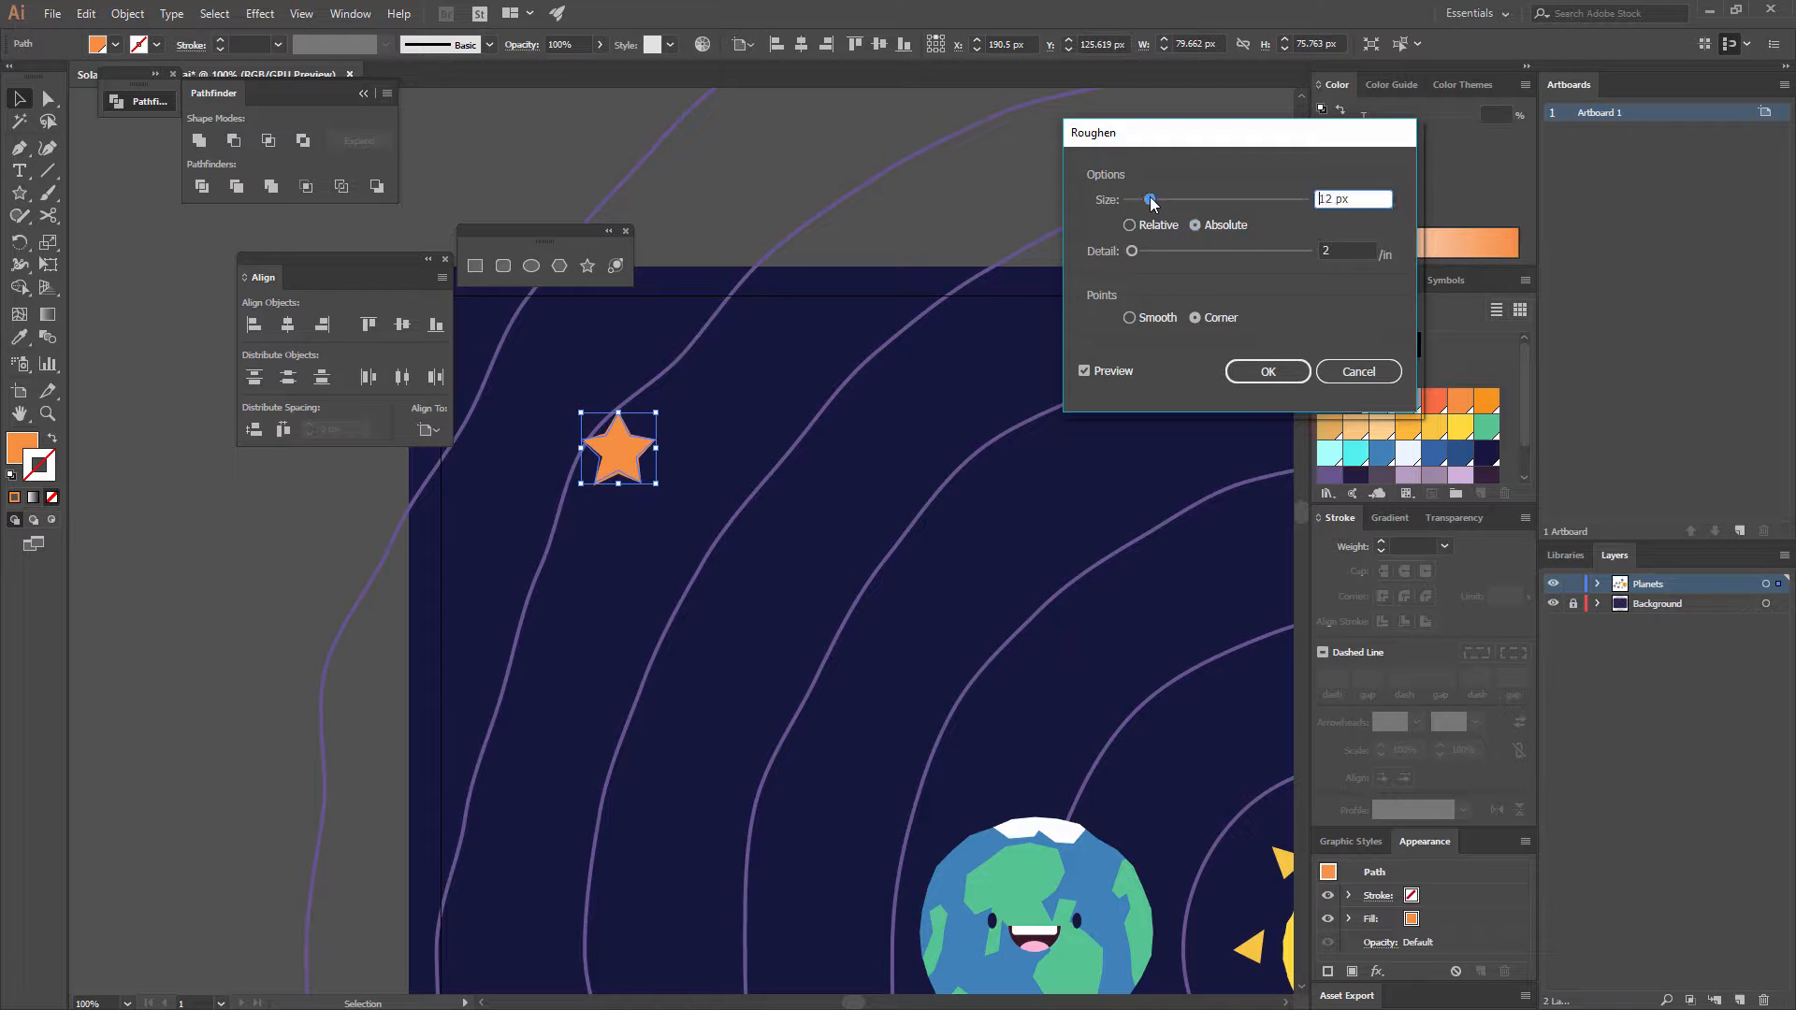
{"action": "left_click", "coordinate": [1269, 371]}
{"action": "left_click", "coordinate": [843, 241]}
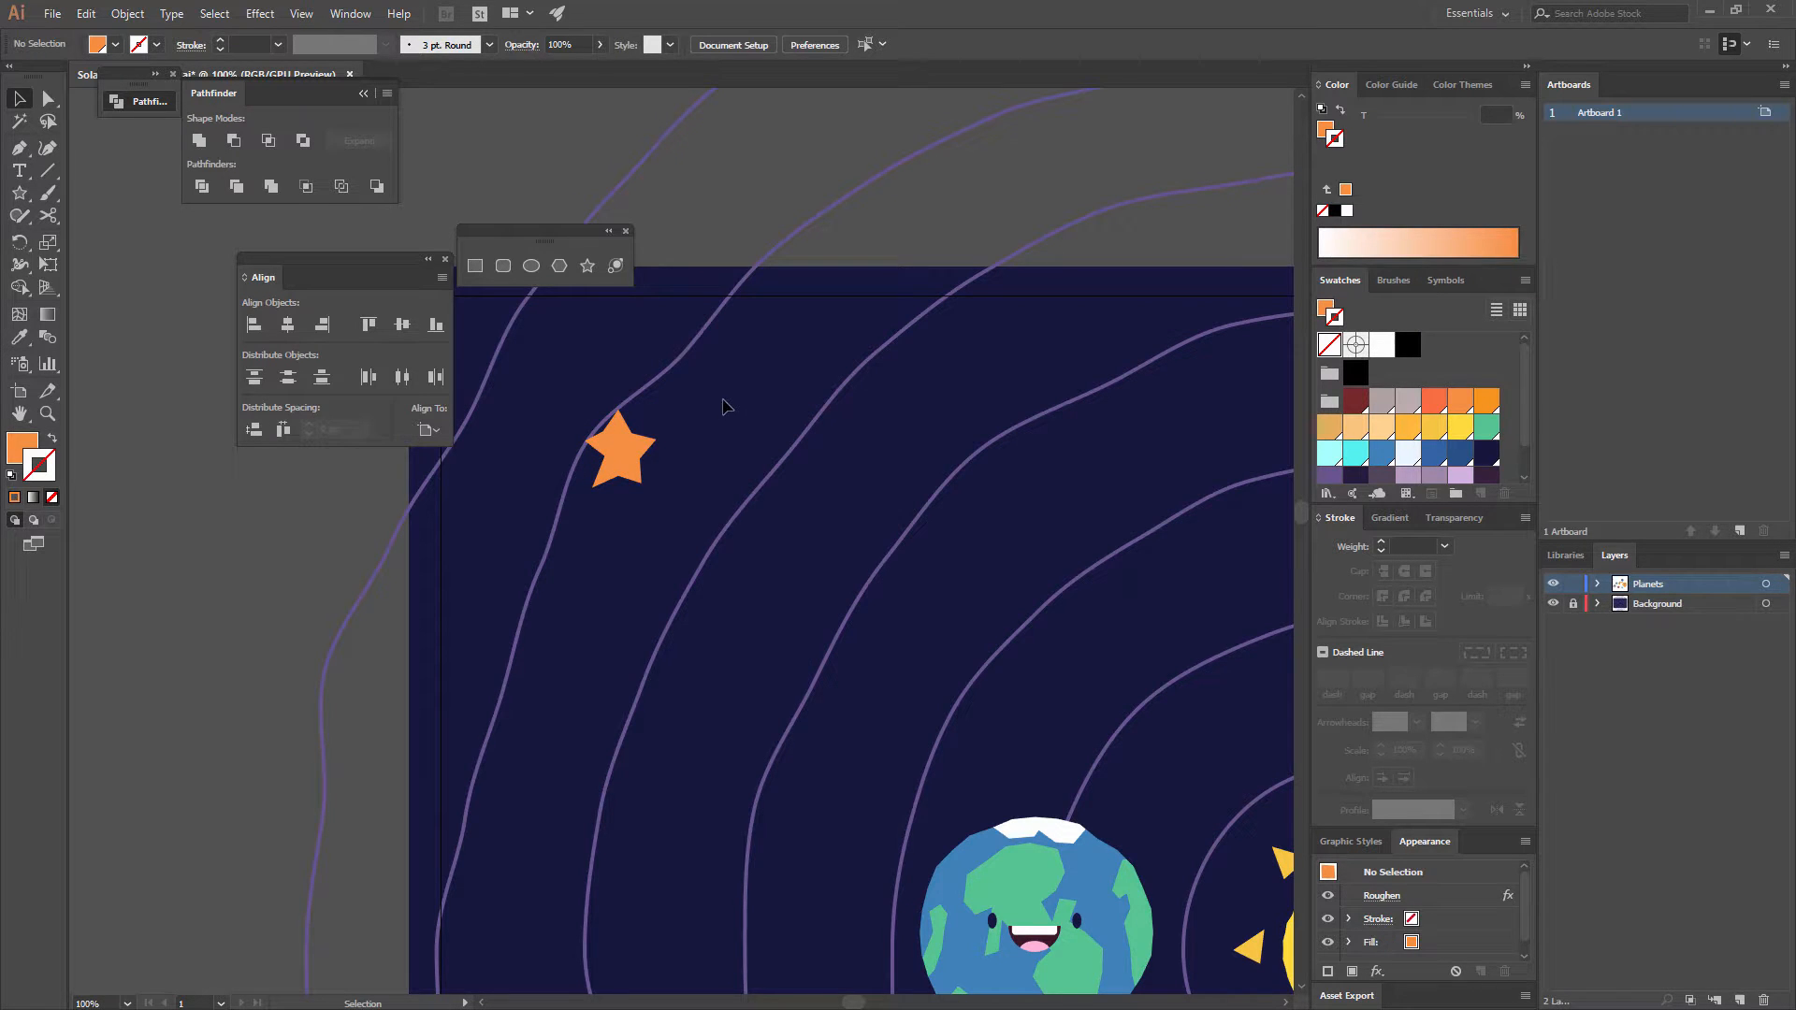
- Duplicate the orange star four times and scatter the copies across the artboard's upper-left area
{"action": "left_click_drag", "start_coordinate": [625, 456], "coordinate": [605, 573]}
{"action": "key", "text": "ctrl+shift+a"}
{"action": "left_click_drag", "start_coordinate": [720, 448], "coordinate": [1011, 373]}
{"action": "key", "text": "ctrl+shift+a"}
{"action": "key", "text": "ctrl+shift+a"}
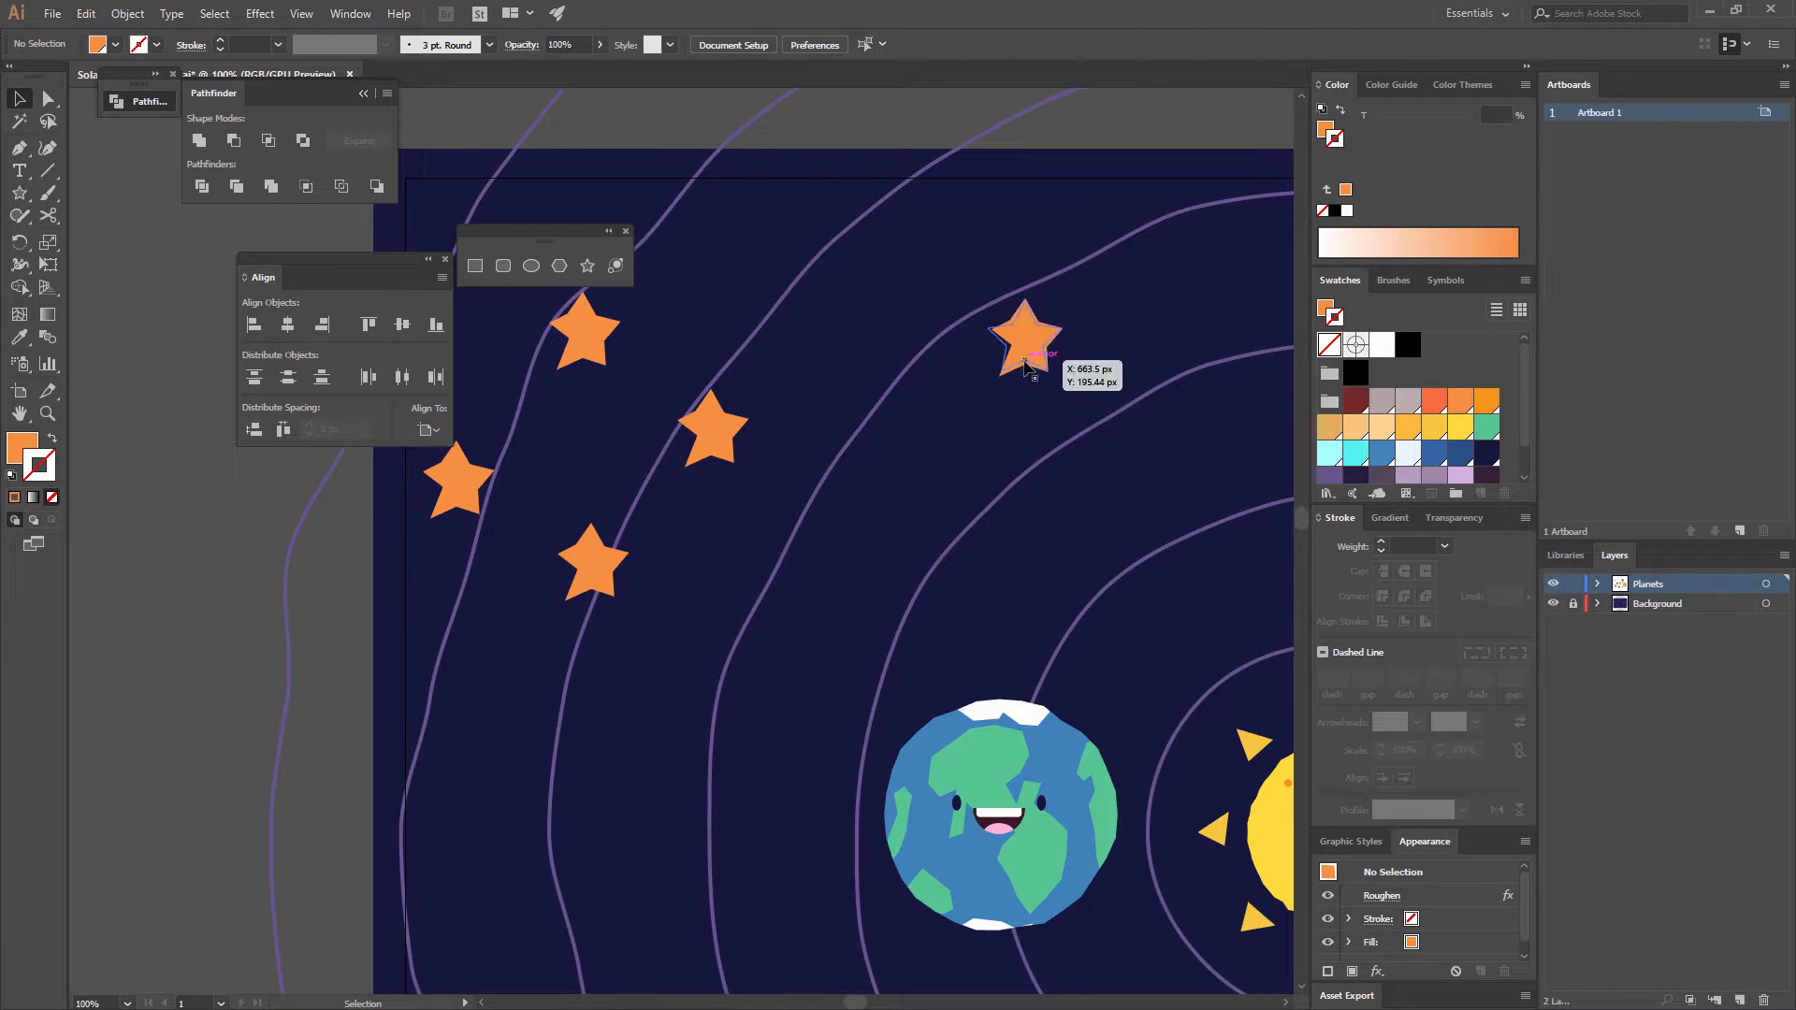
- Select all five orange stars and delete their Roughen effect
{"action": "left_click", "coordinate": [1029, 363]}
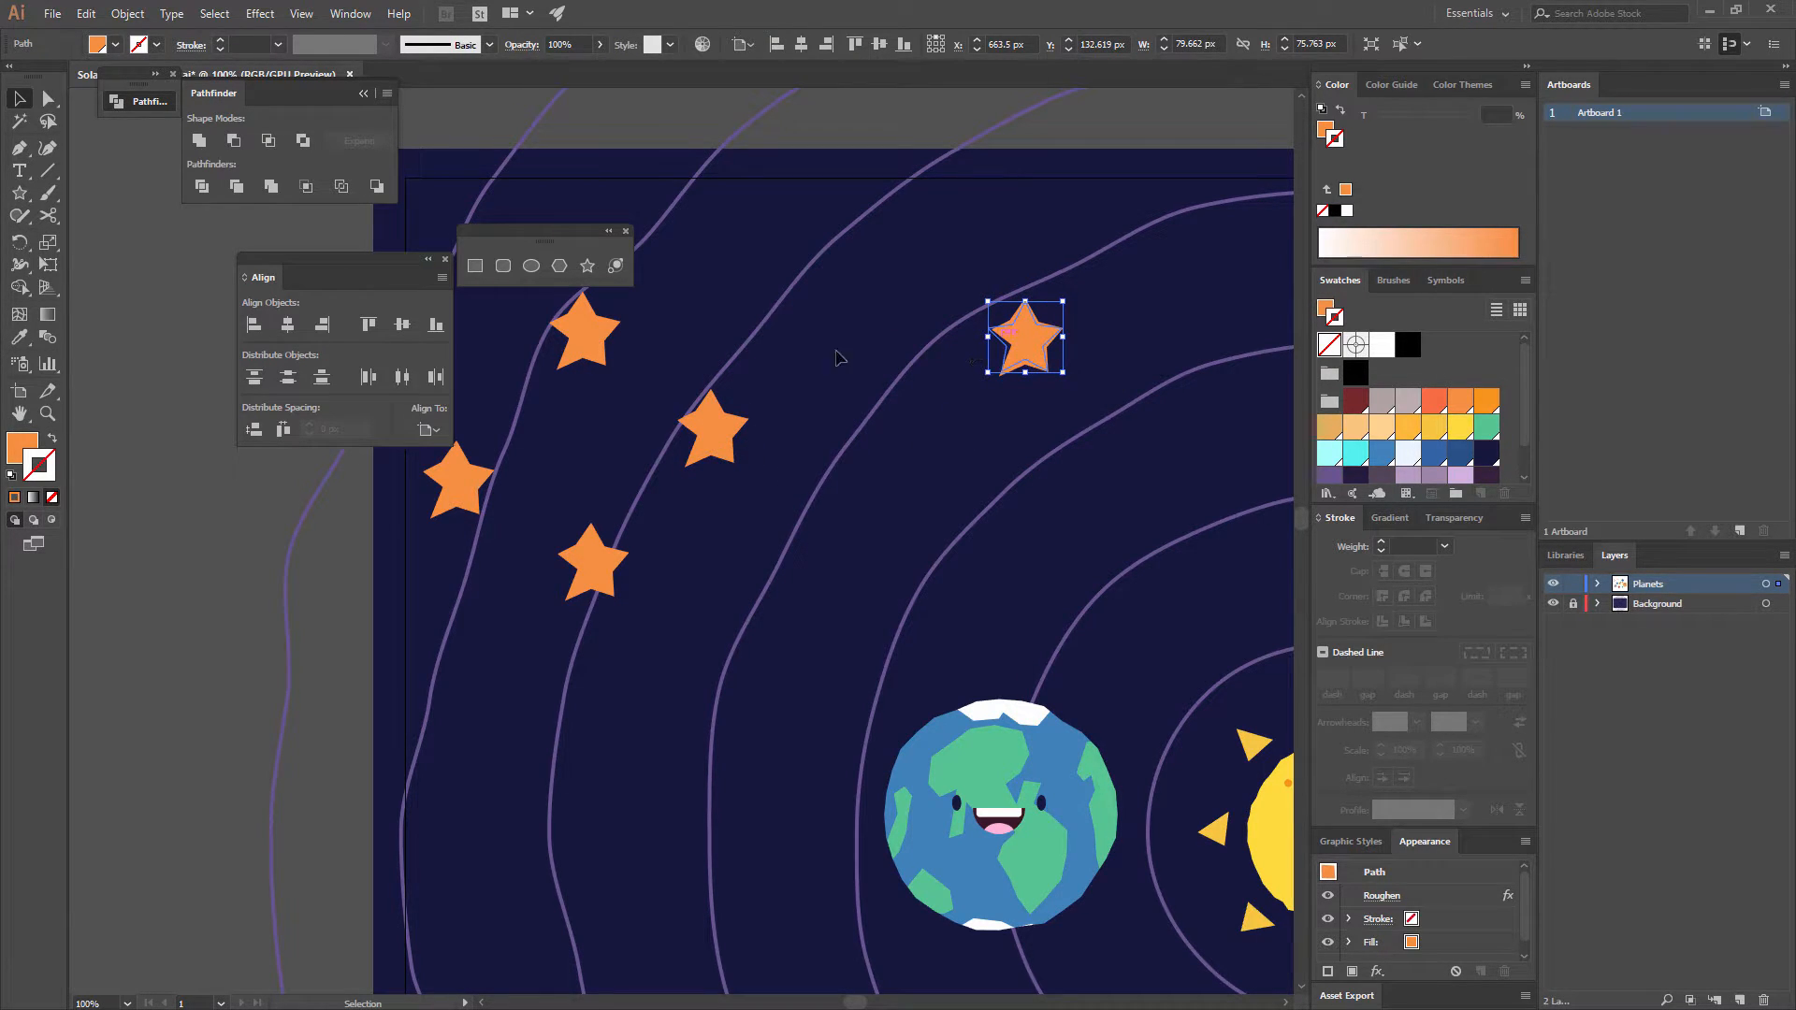
{"action": "left_click", "coordinate": [711, 426], "text": "shift"}
{"action": "left_click", "coordinate": [582, 332], "text": "shift"}
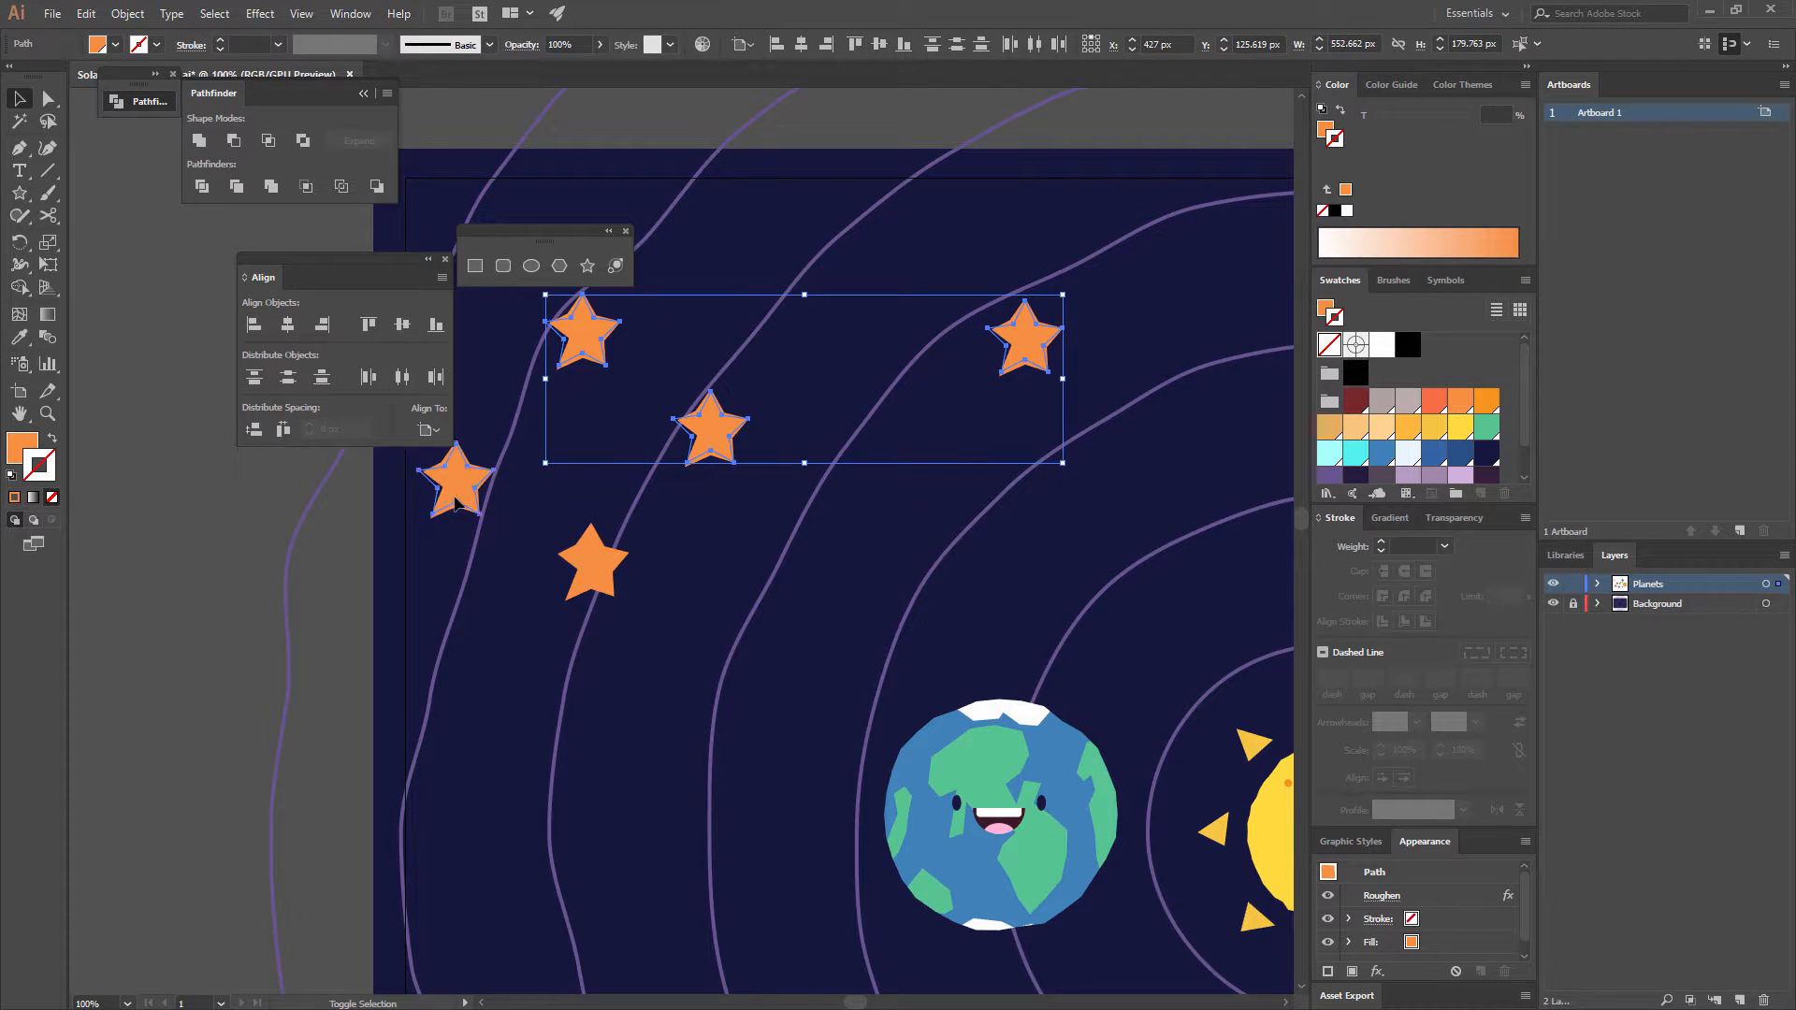
{"action": "left_click", "coordinate": [457, 479], "text": "shift"}
{"action": "left_click", "coordinate": [591, 561], "text": "shift"}
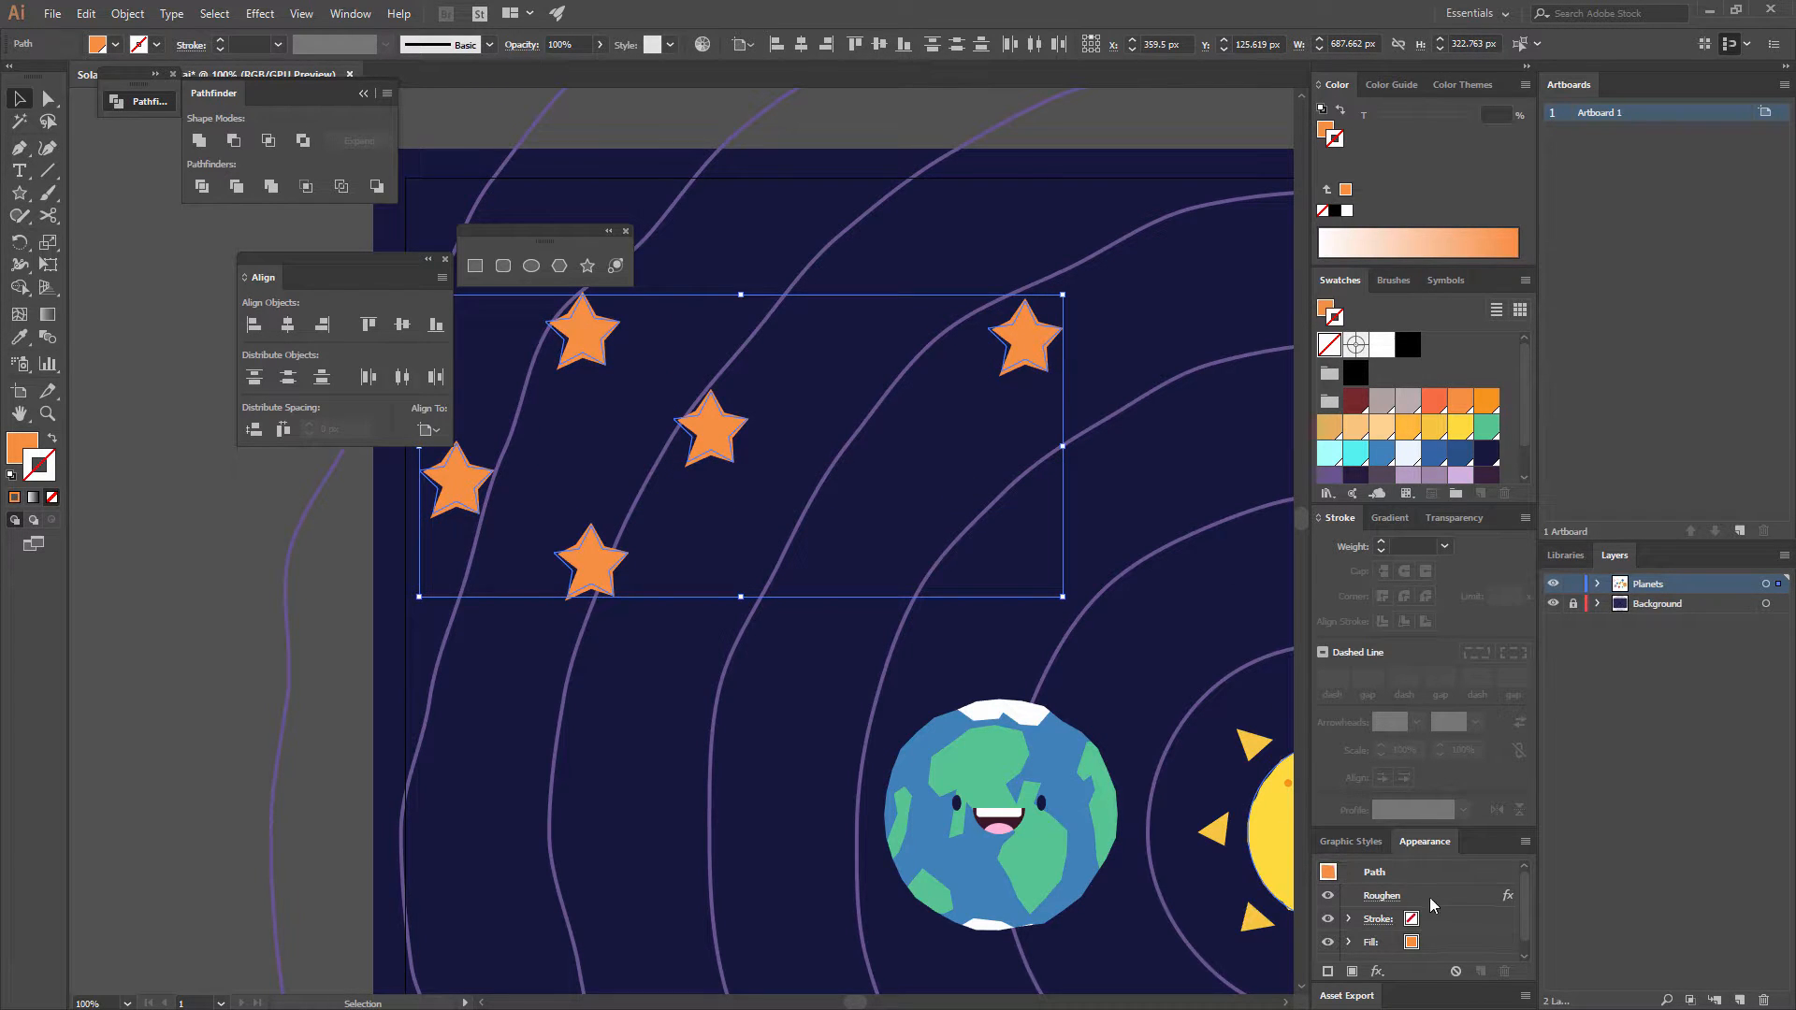
{"action": "left_click", "coordinate": [1474, 894]}
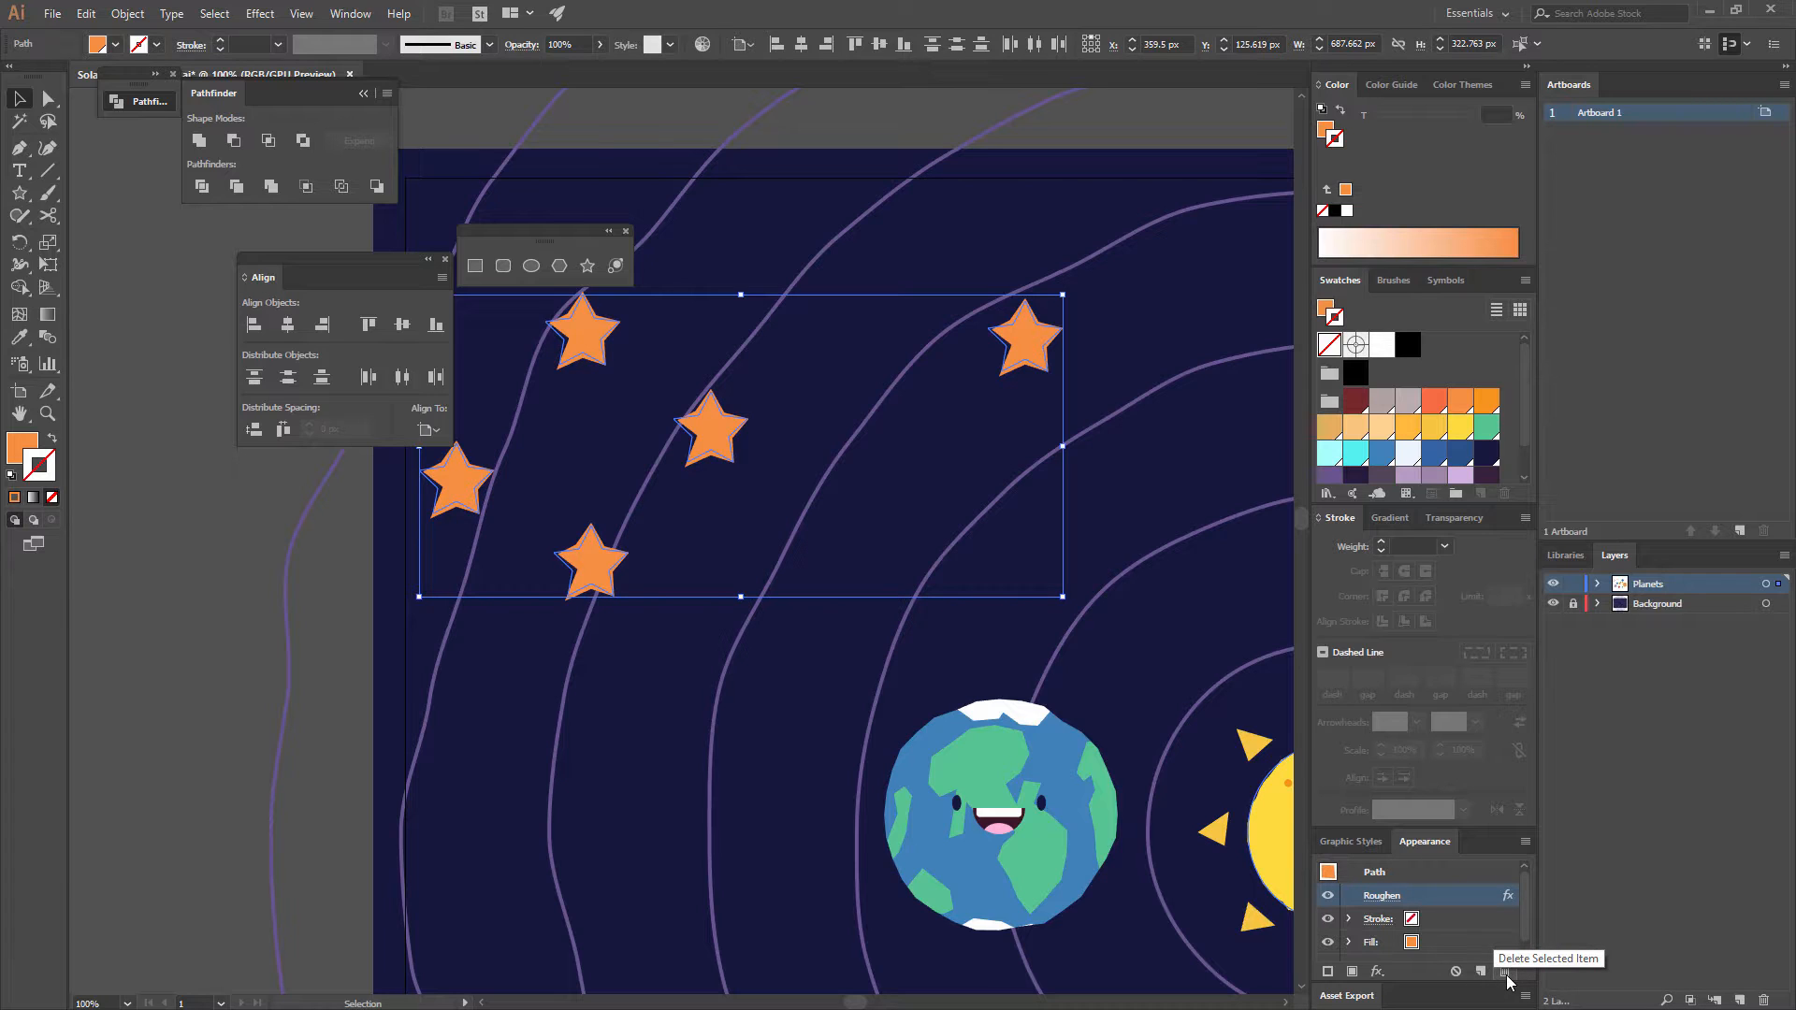
{"action": "left_click", "coordinate": [1505, 974]}
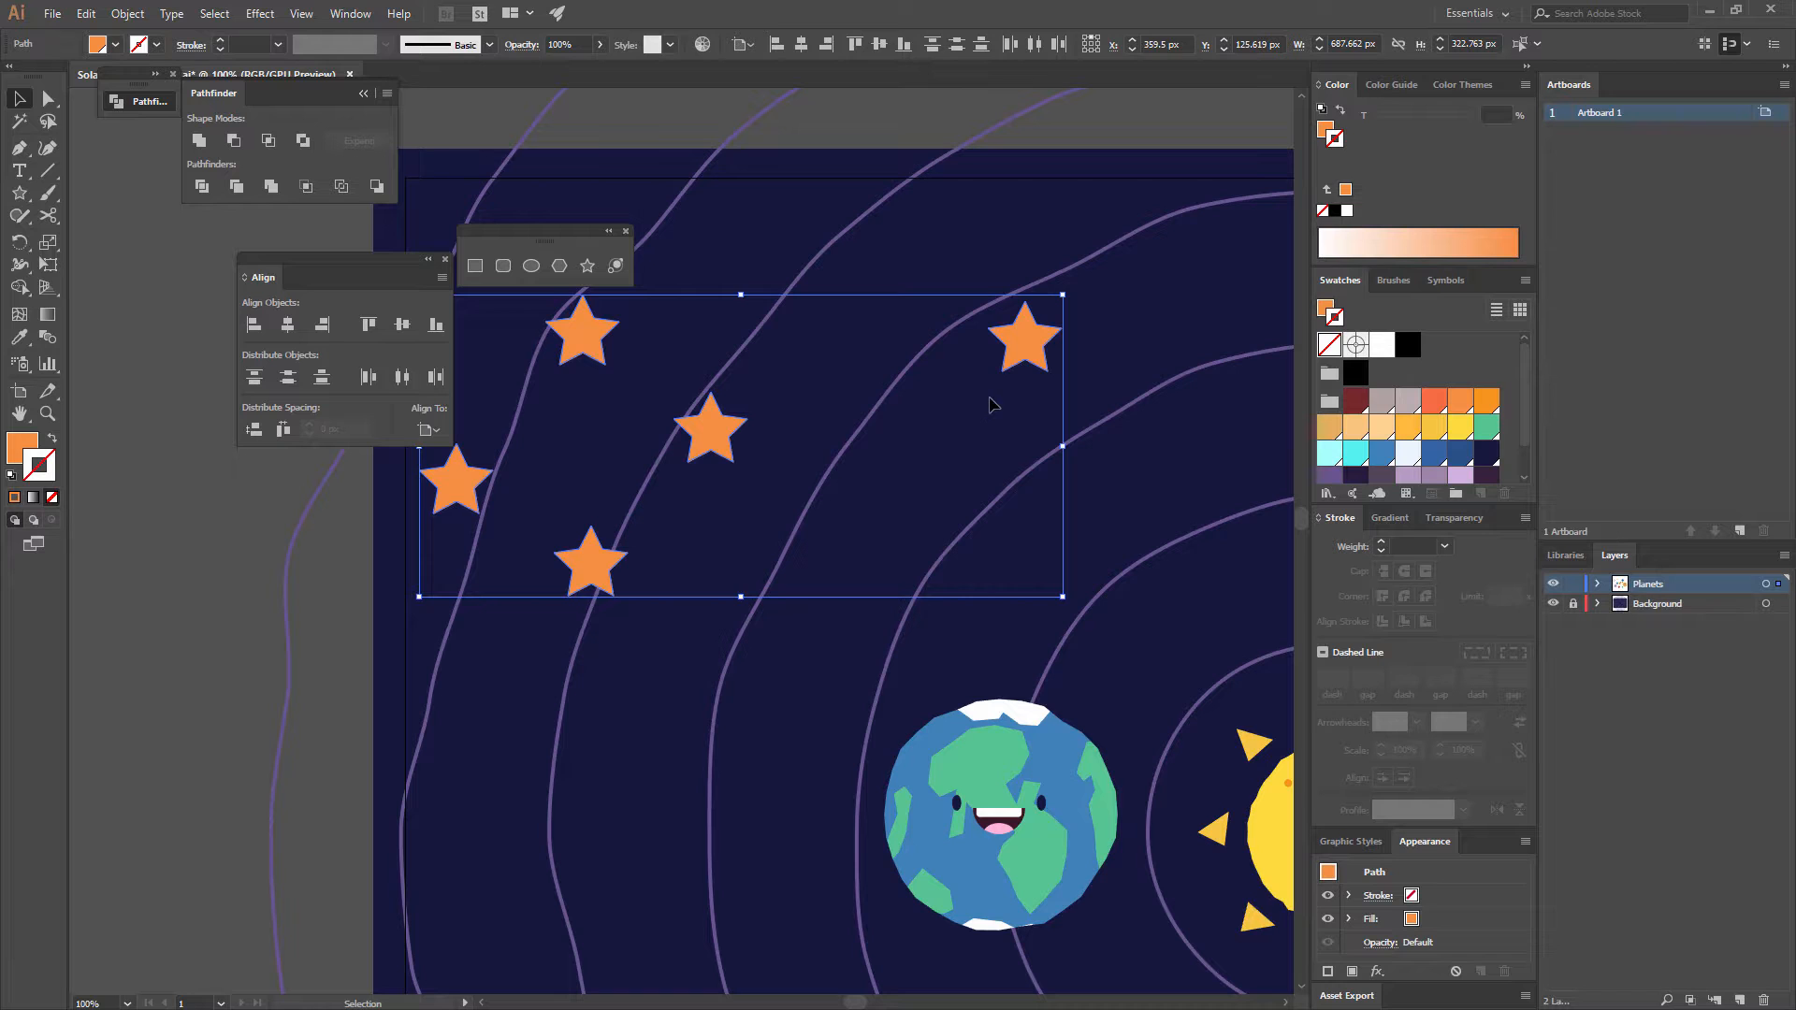
- Group the five orange stars and apply a Roughen effect with an absolute size of 13 px, detail 2 per inch and corner points
{"action": "key", "text": "ctrl+g"}
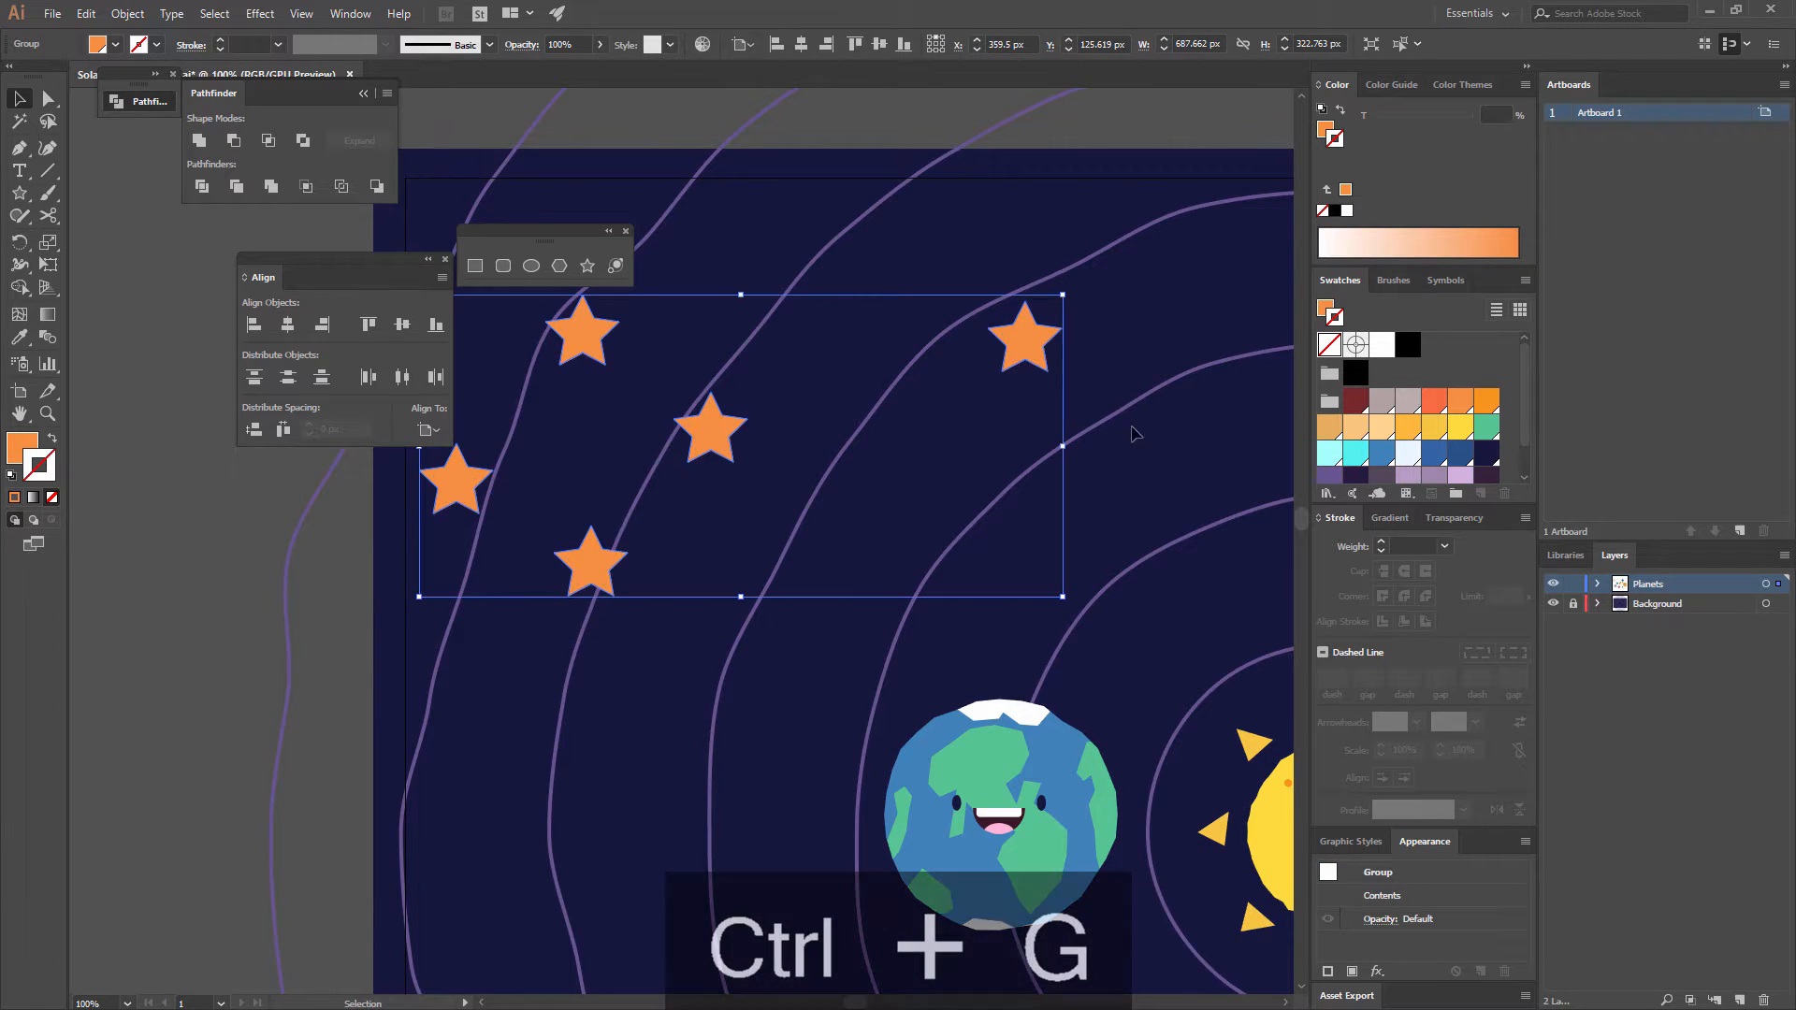
{"action": "left_click", "coordinate": [245, 17]}
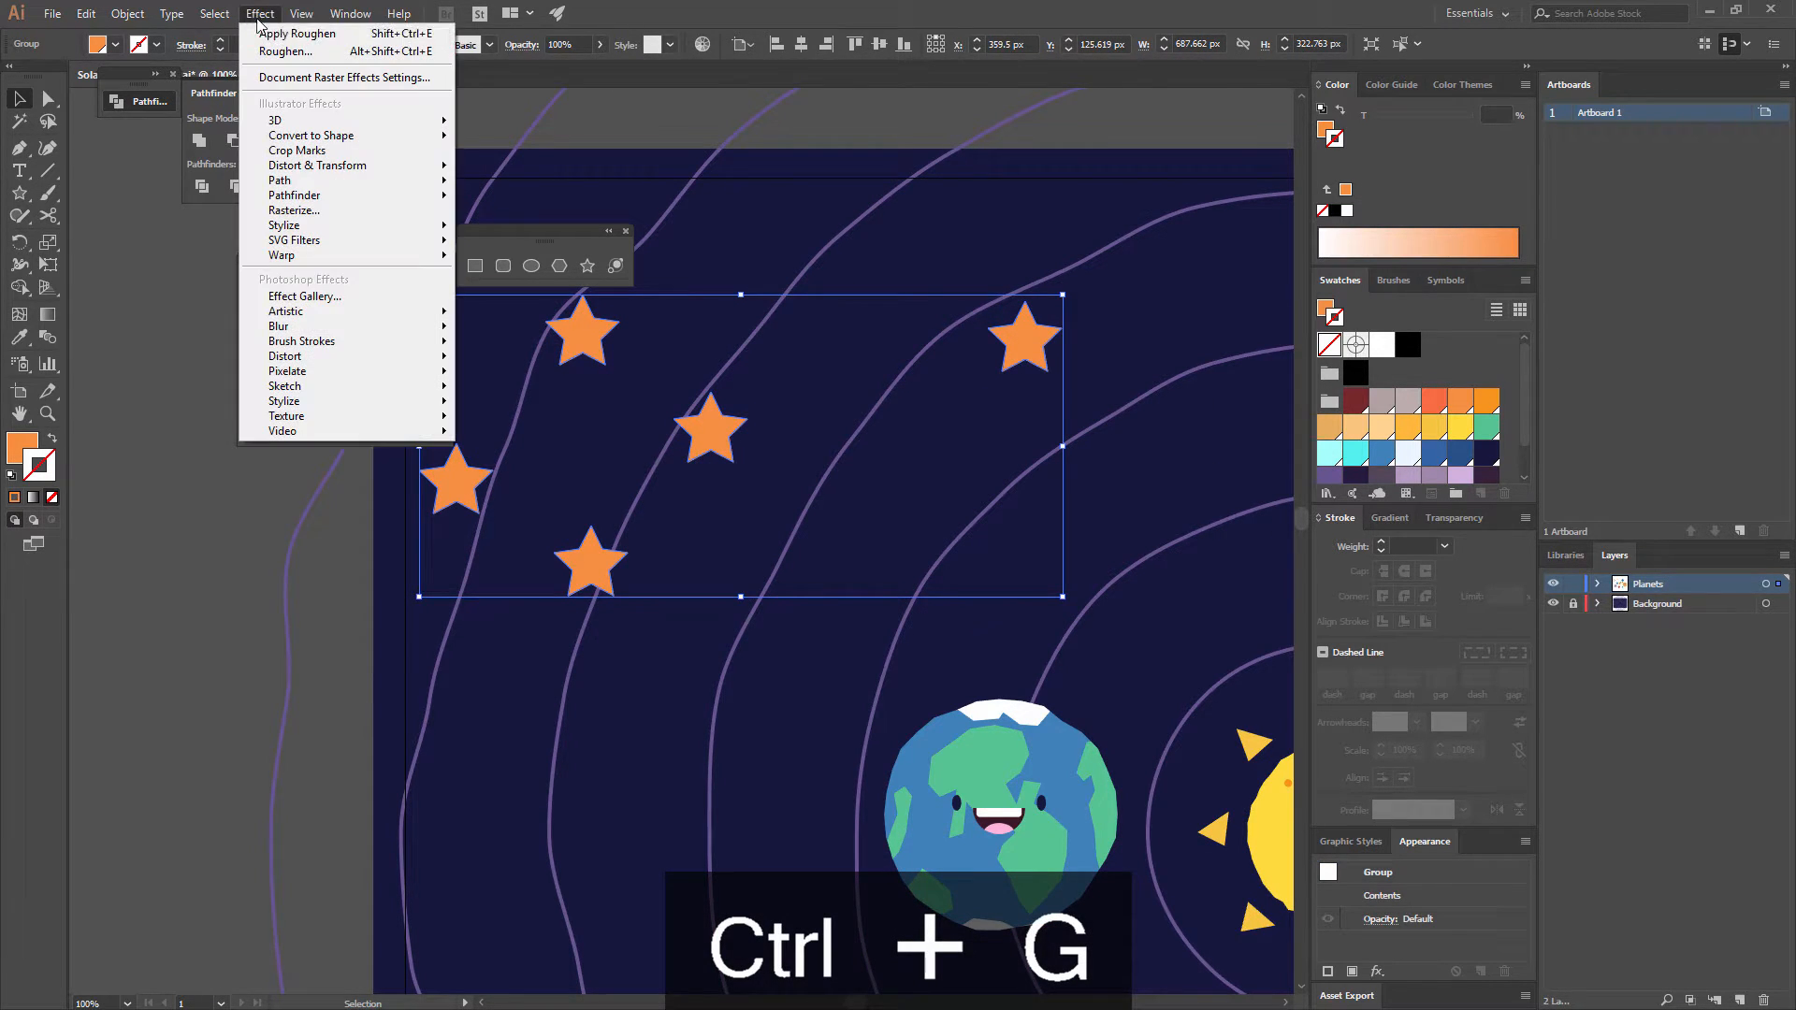
{"action": "left_click", "coordinate": [301, 52]}
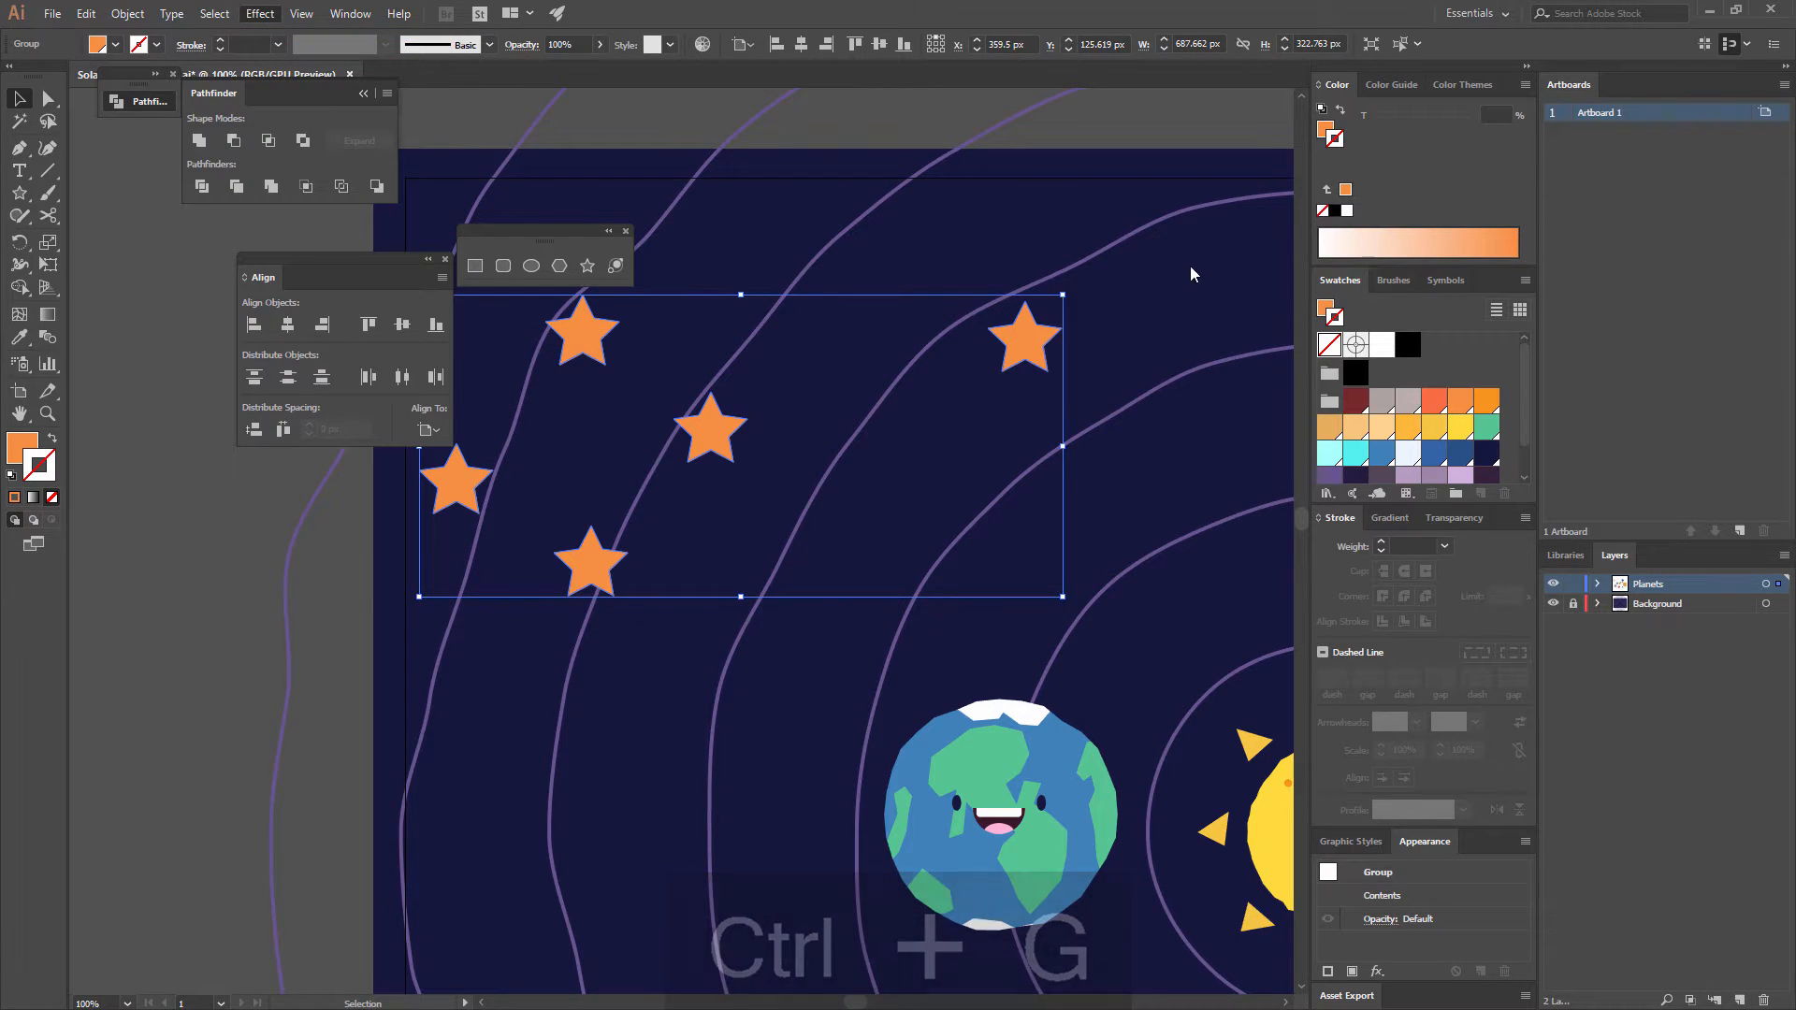
{"action": "left_click", "coordinate": [1100, 372]}
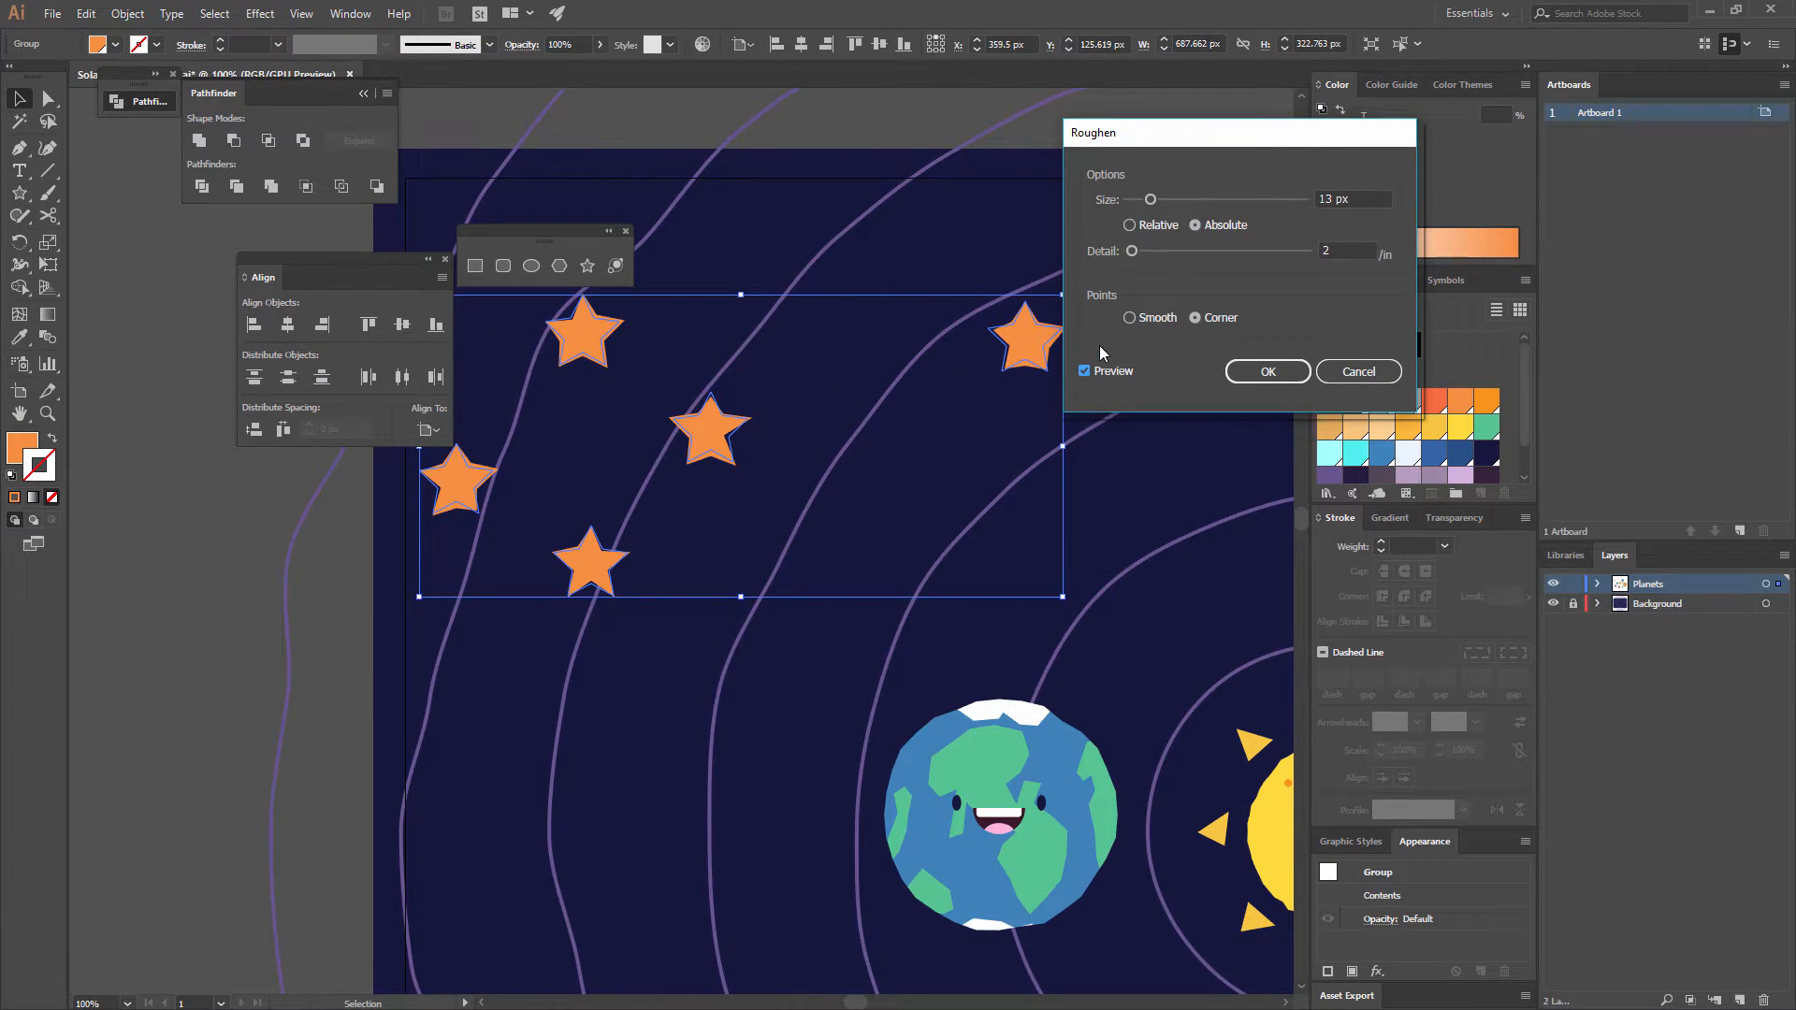
{"action": "left_click", "coordinate": [1259, 373]}
{"action": "left_click", "coordinate": [550, 479]}
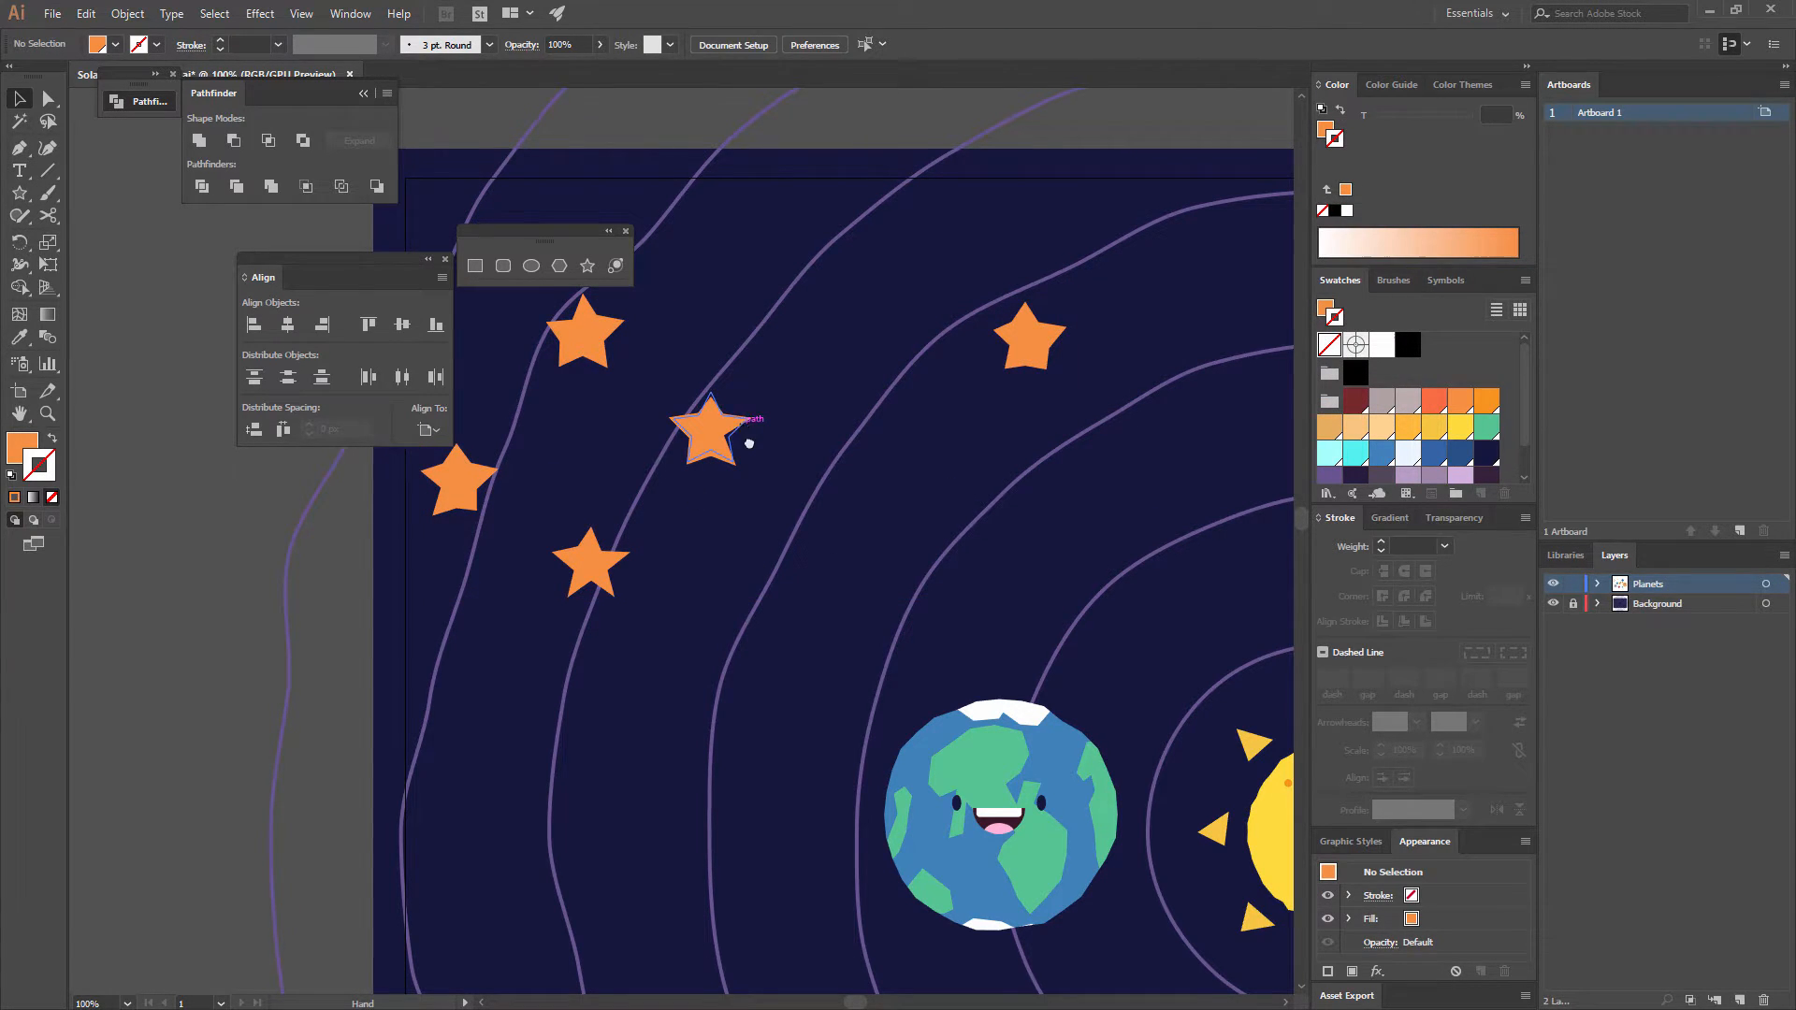
- Draw a closed four-sided path with the Pen tool connecting the centres of the four clustered stars
{"action": "left_click_drag", "start_coordinate": [749, 443], "coordinate": [743, 469]}
{"action": "key", "text": "p"}
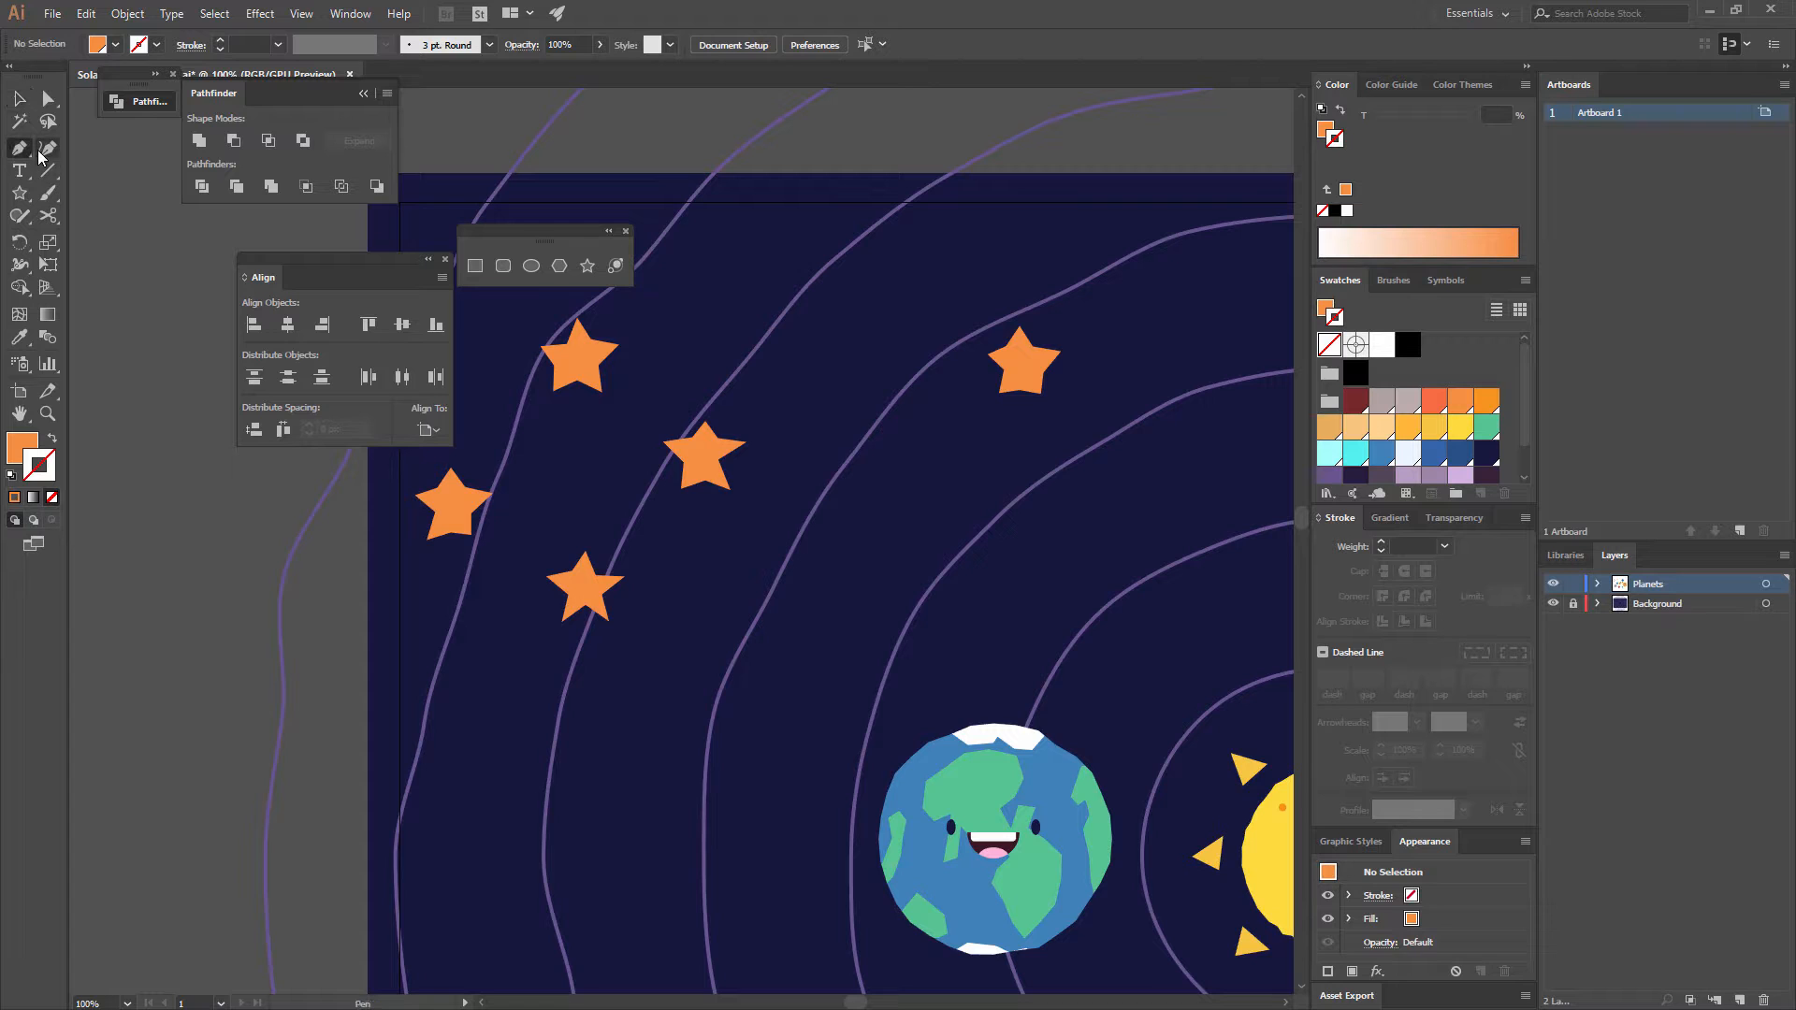
{"action": "left_click", "coordinate": [452, 506]}
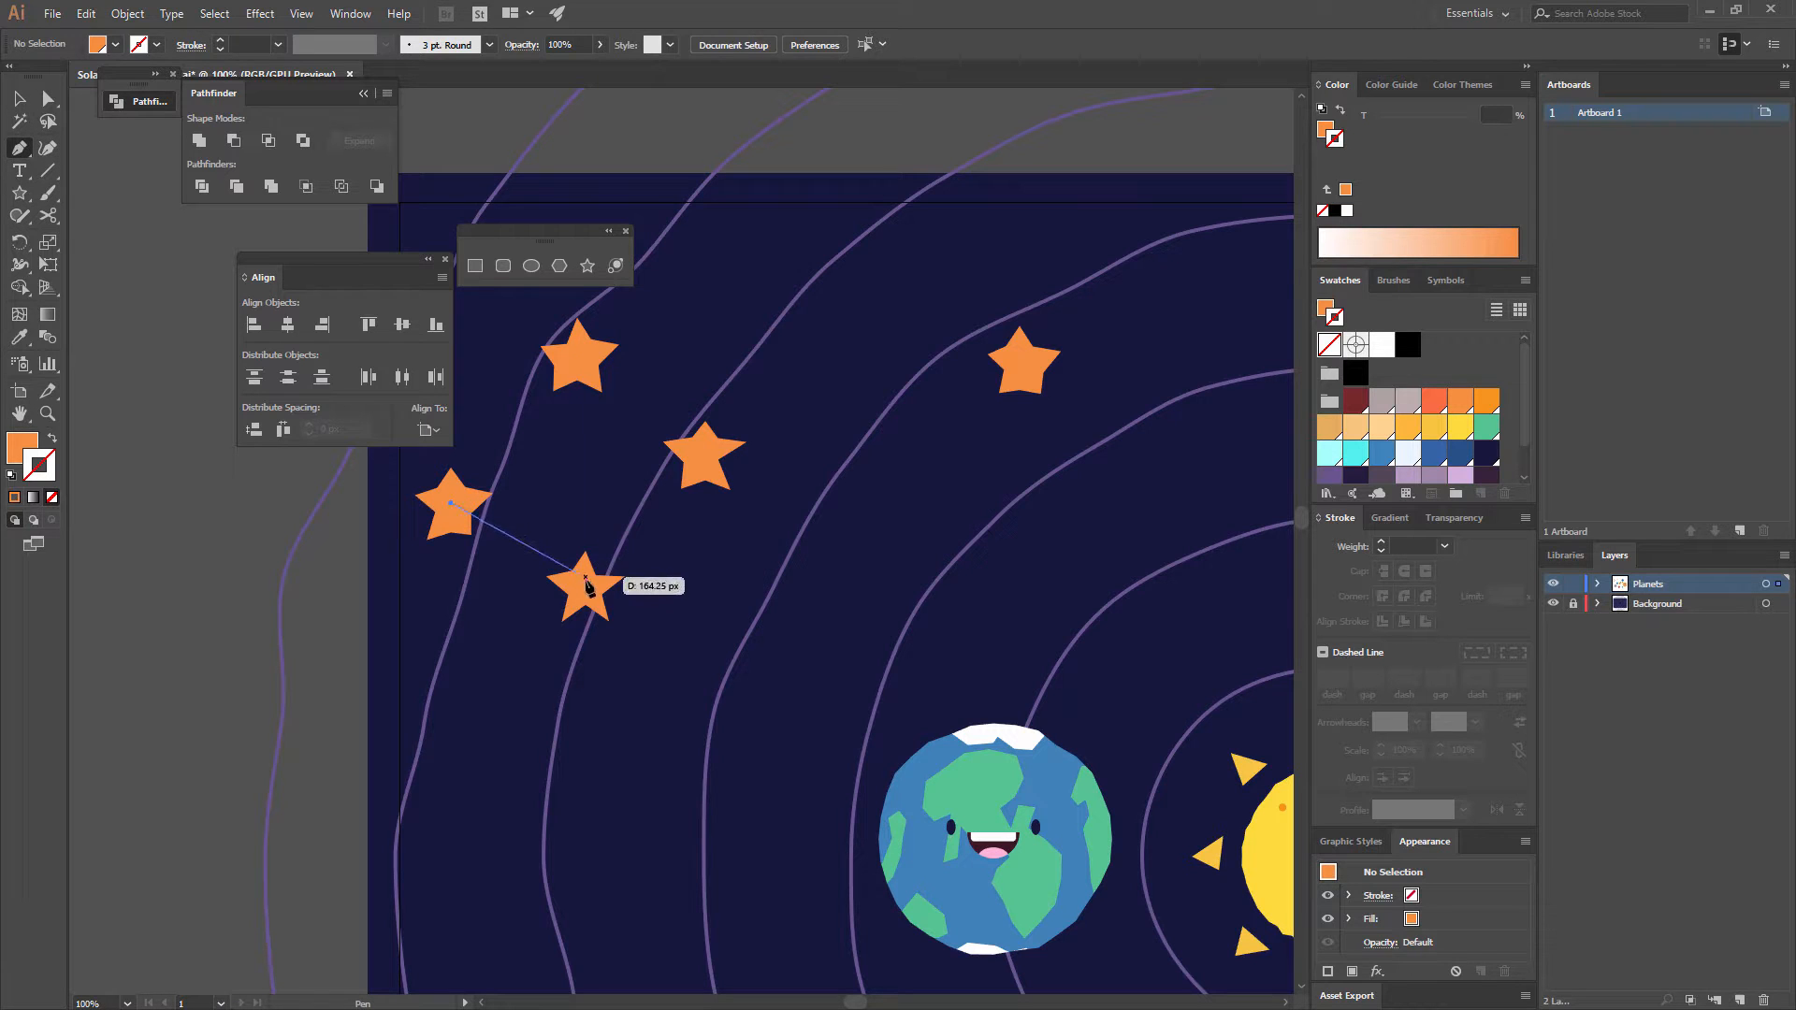
{"action": "left_click", "coordinate": [584, 584]}
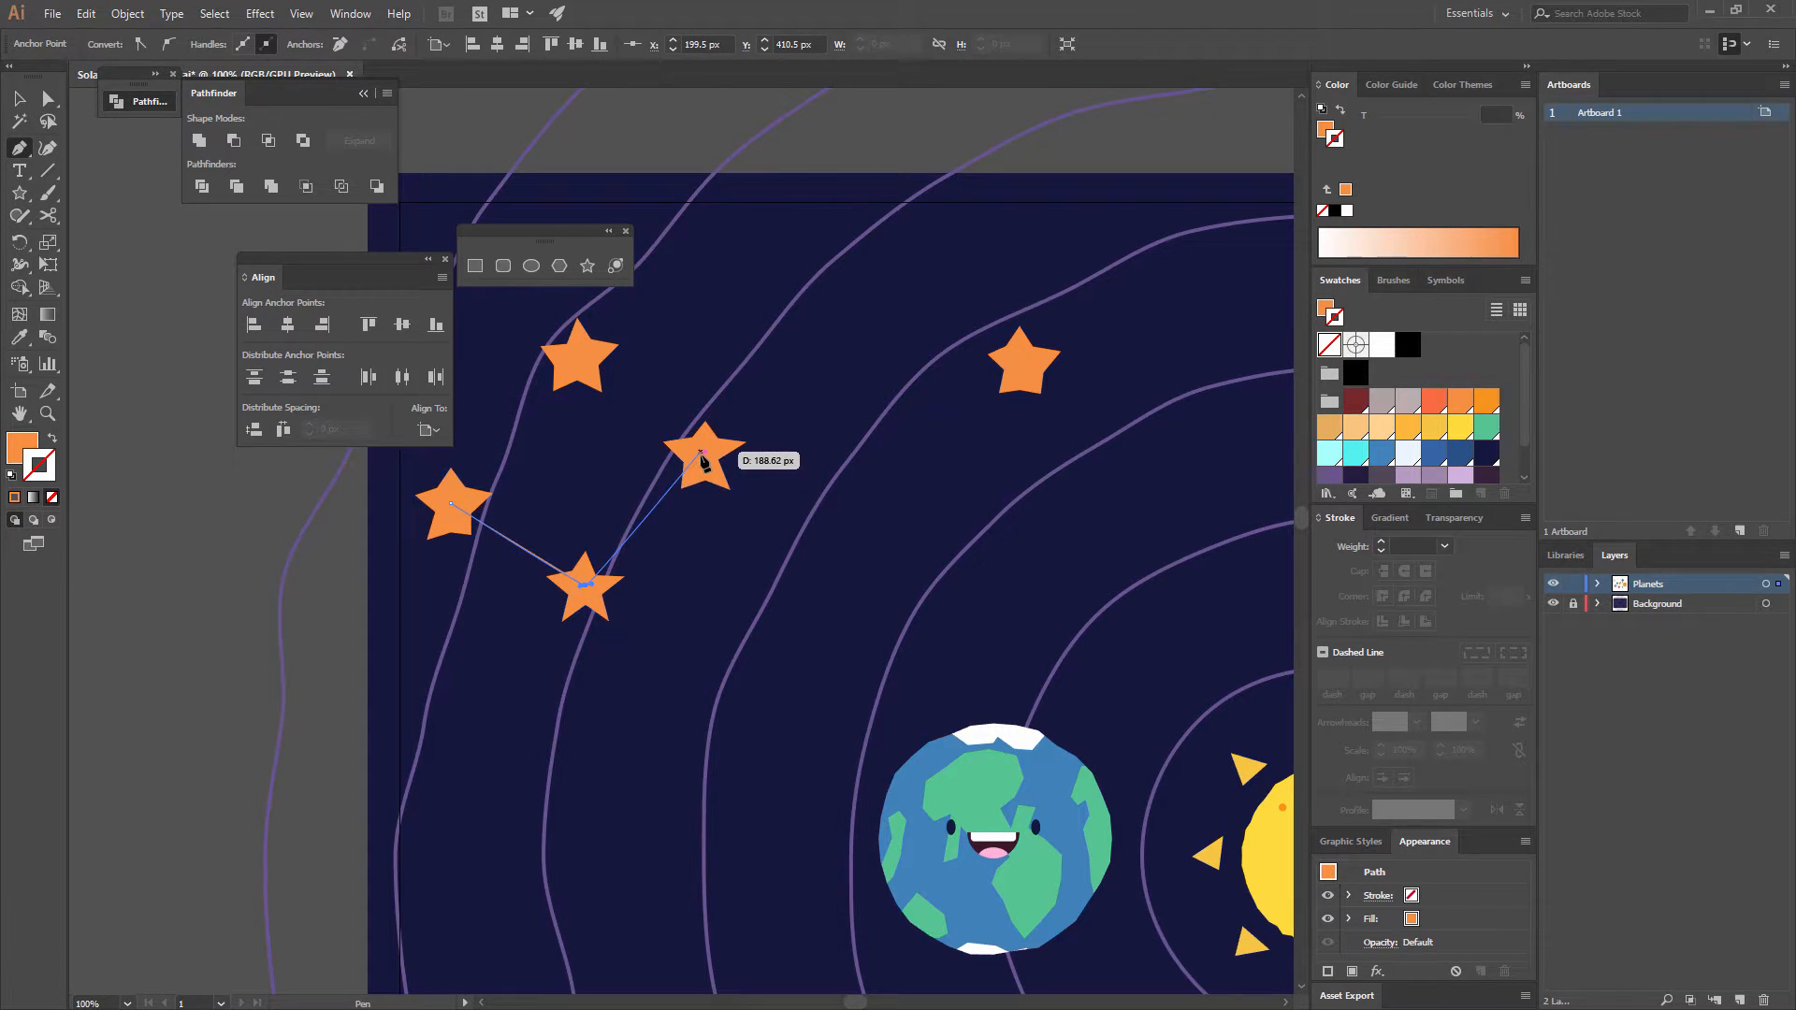
{"action": "left_click", "coordinate": [703, 454]}
{"action": "left_click", "coordinate": [577, 356]}
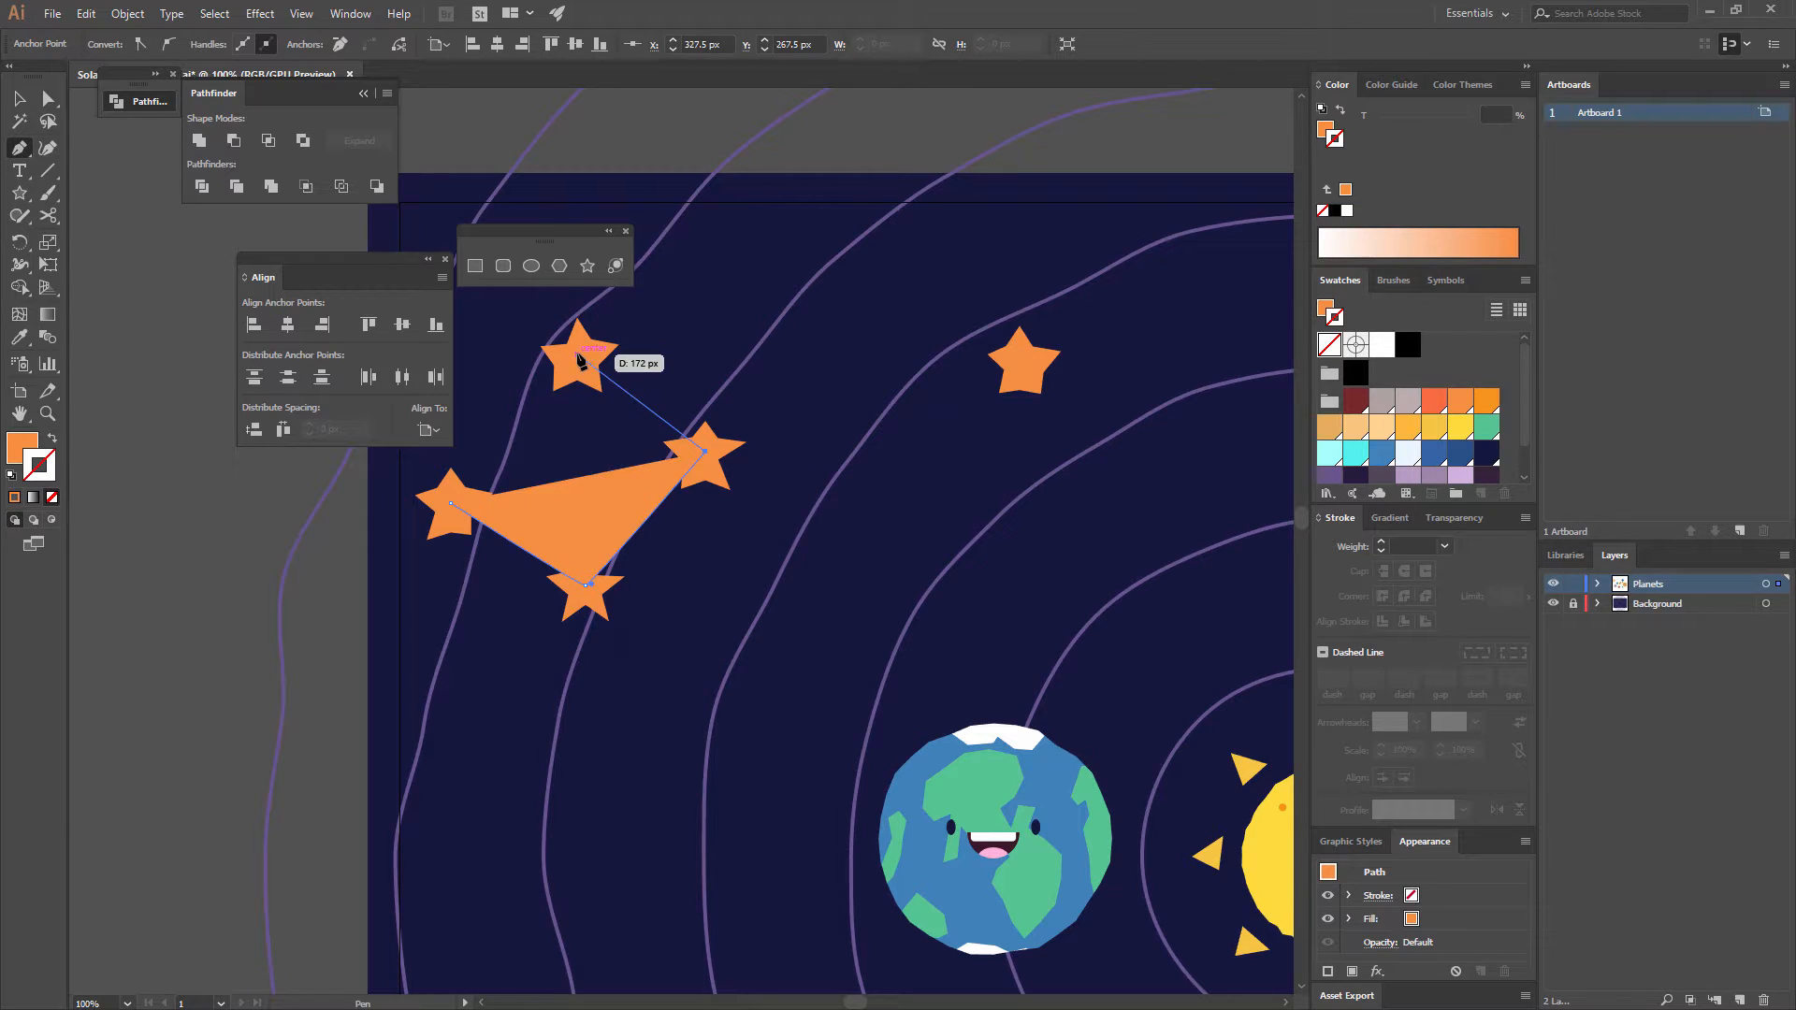
{"action": "left_click", "coordinate": [446, 503]}
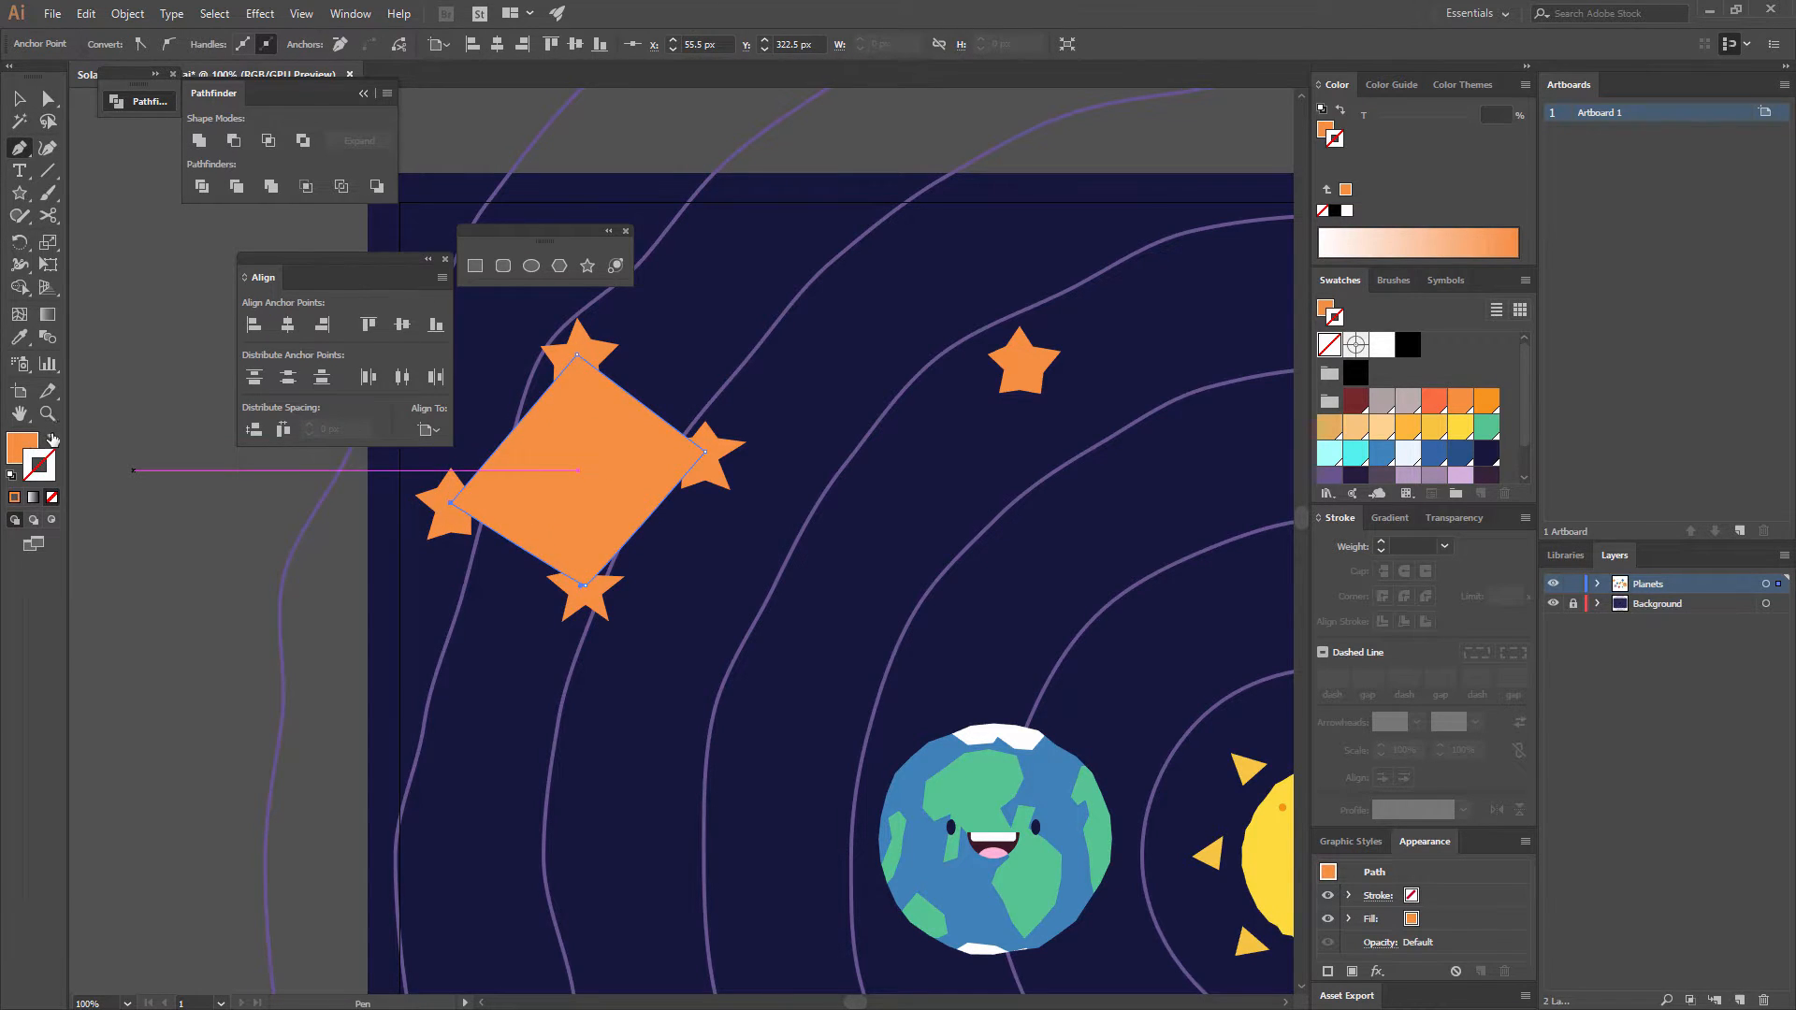
- Give the four-sided path no fill and a white stroke with a weight of 6 pt
{"action": "left_click", "coordinate": [52, 440]}
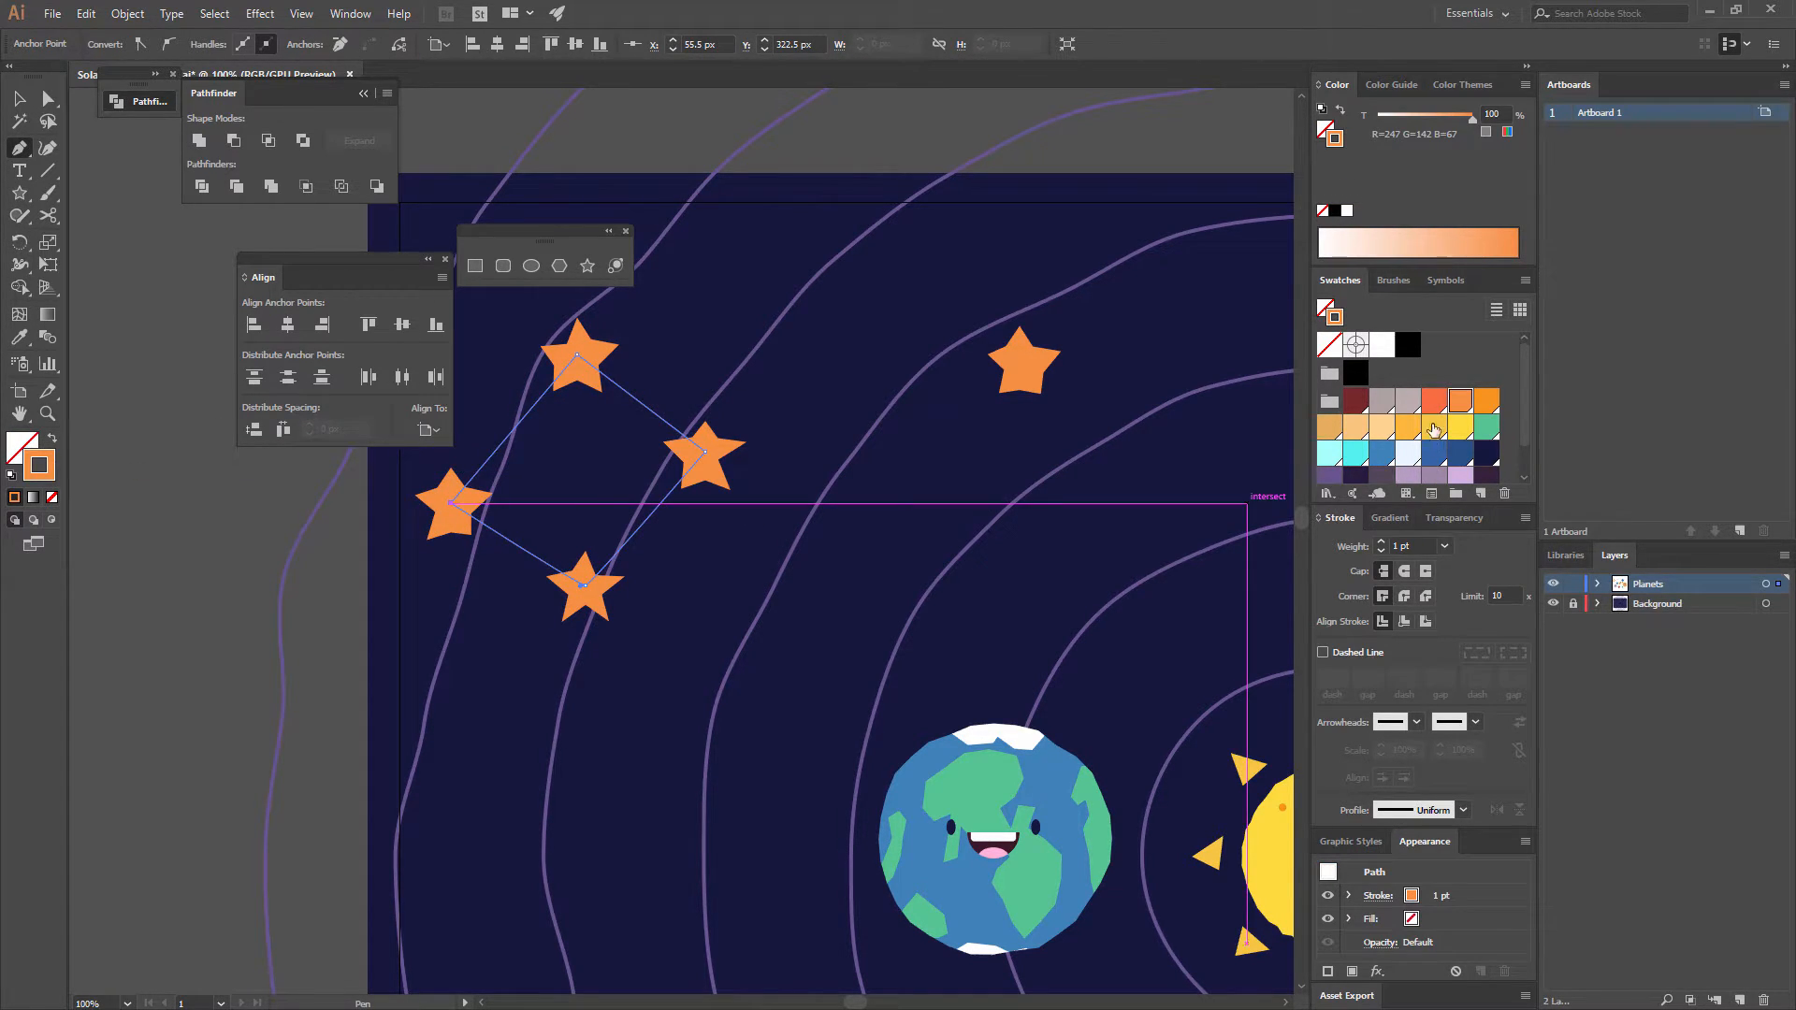
{"action": "scroll", "coordinate": [1434, 429], "scroll_direction": "down", "scroll_amount": 2}
{"action": "left_click", "coordinate": [1434, 465]}
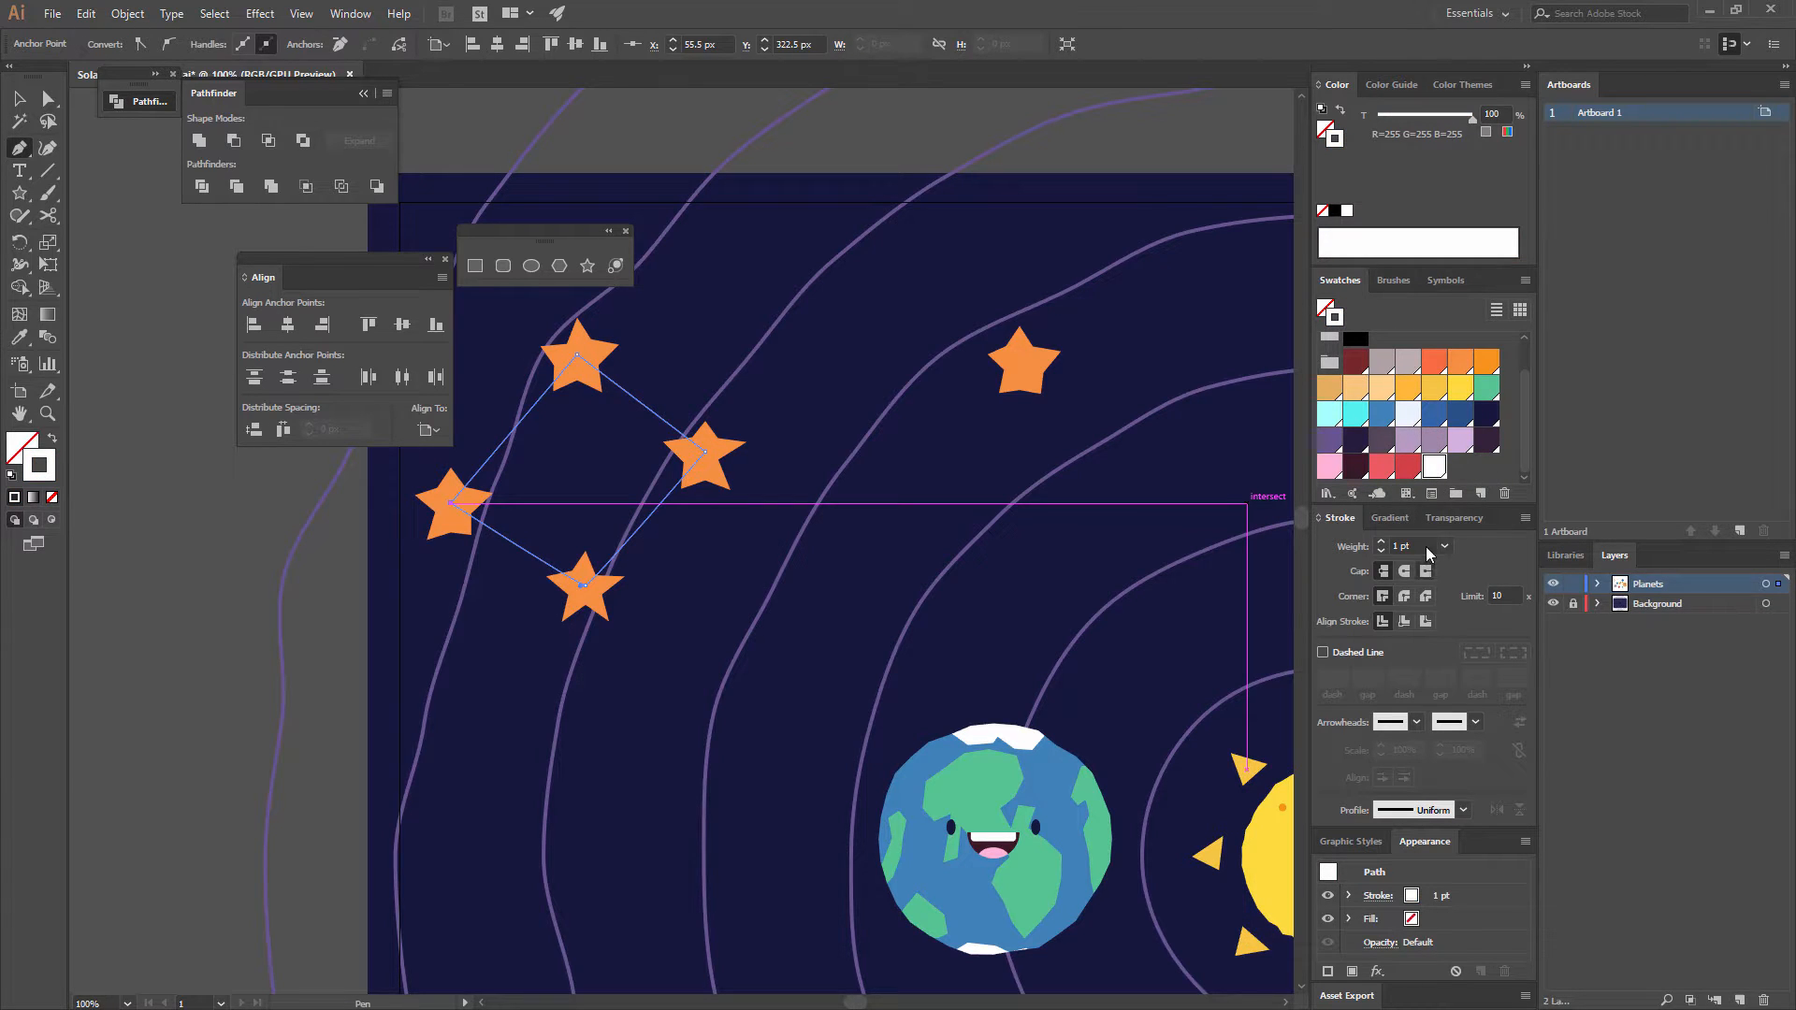
{"action": "left_click", "coordinate": [1445, 547]}
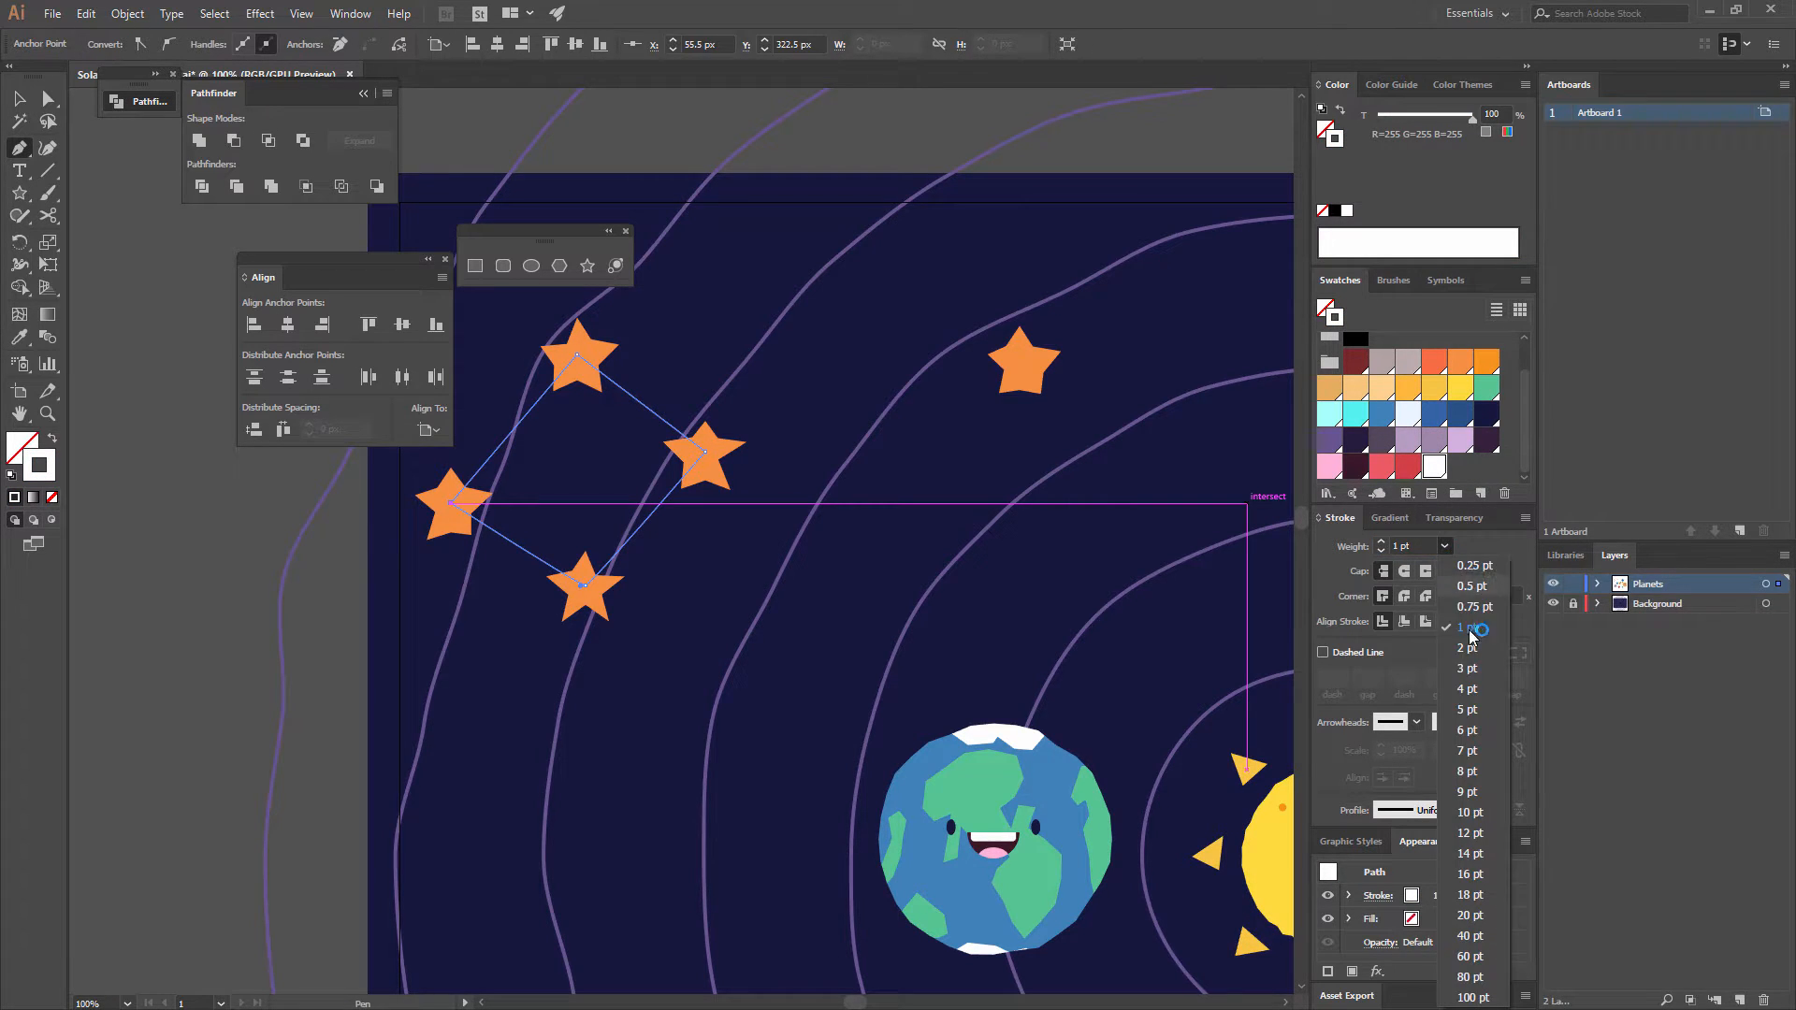
{"action": "left_click", "coordinate": [1477, 666]}
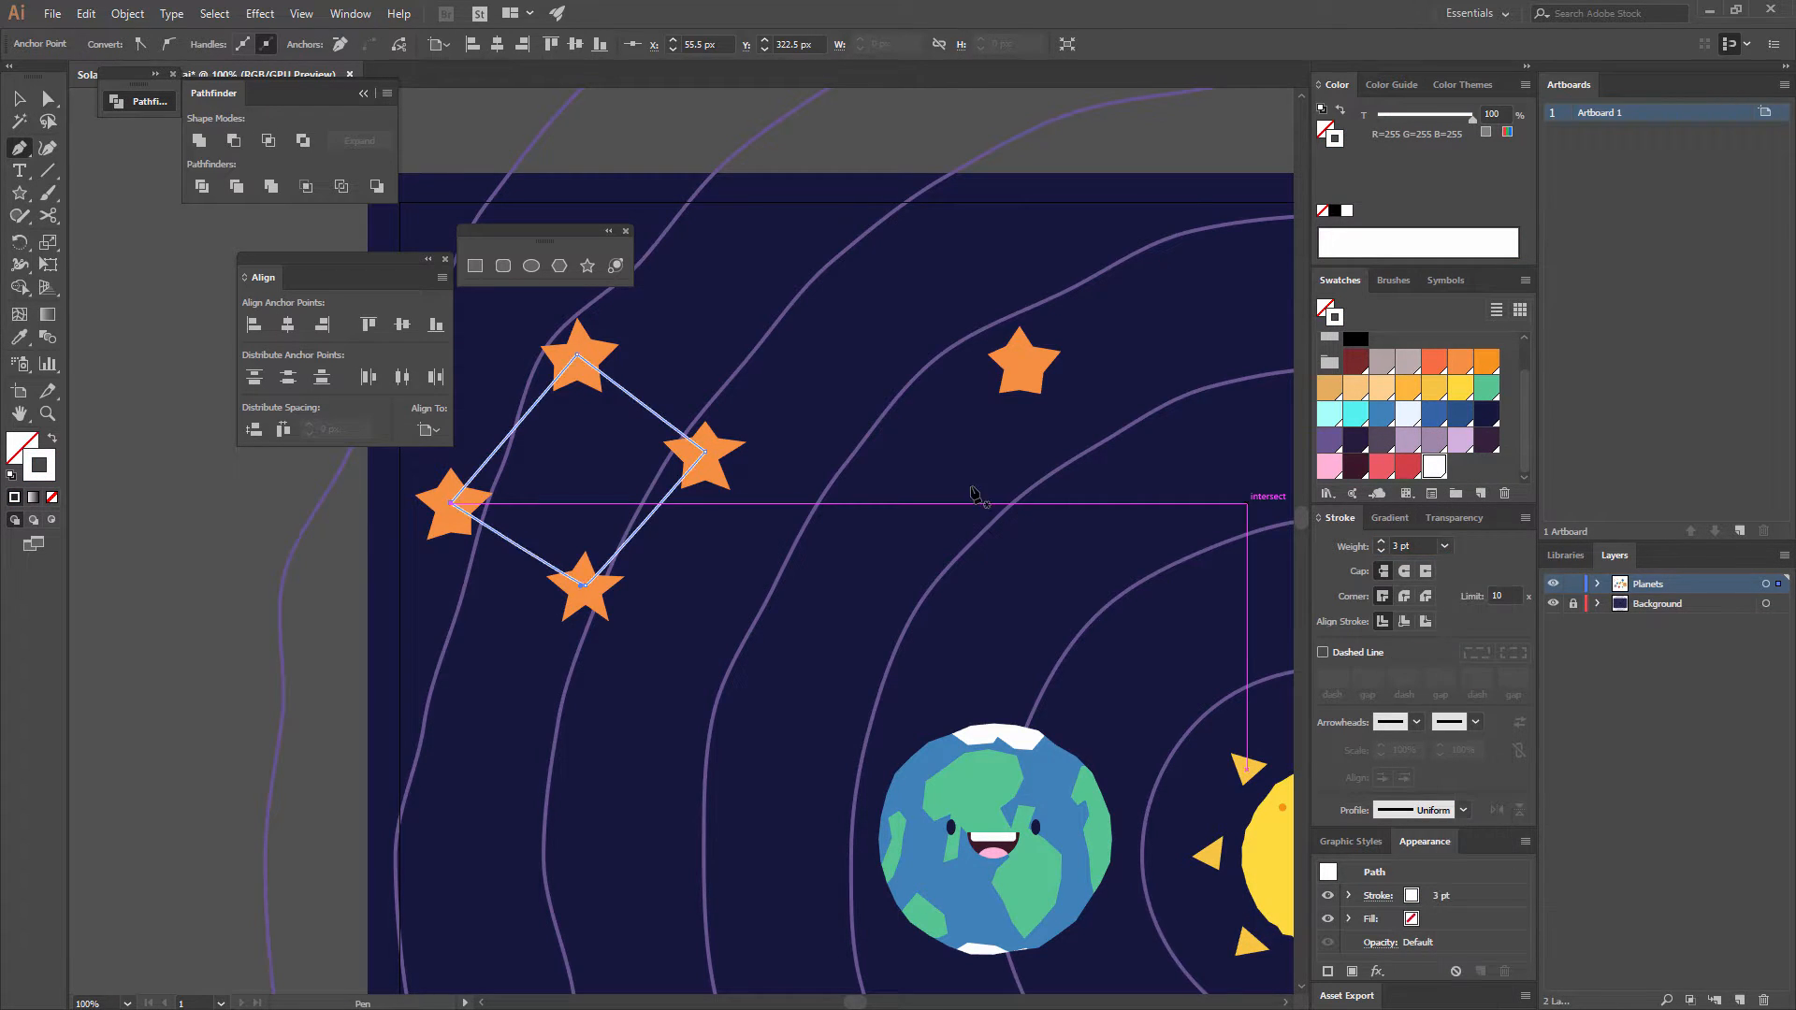
{"action": "left_click", "coordinate": [1445, 547]}
{"action": "left_click", "coordinate": [1445, 722]}
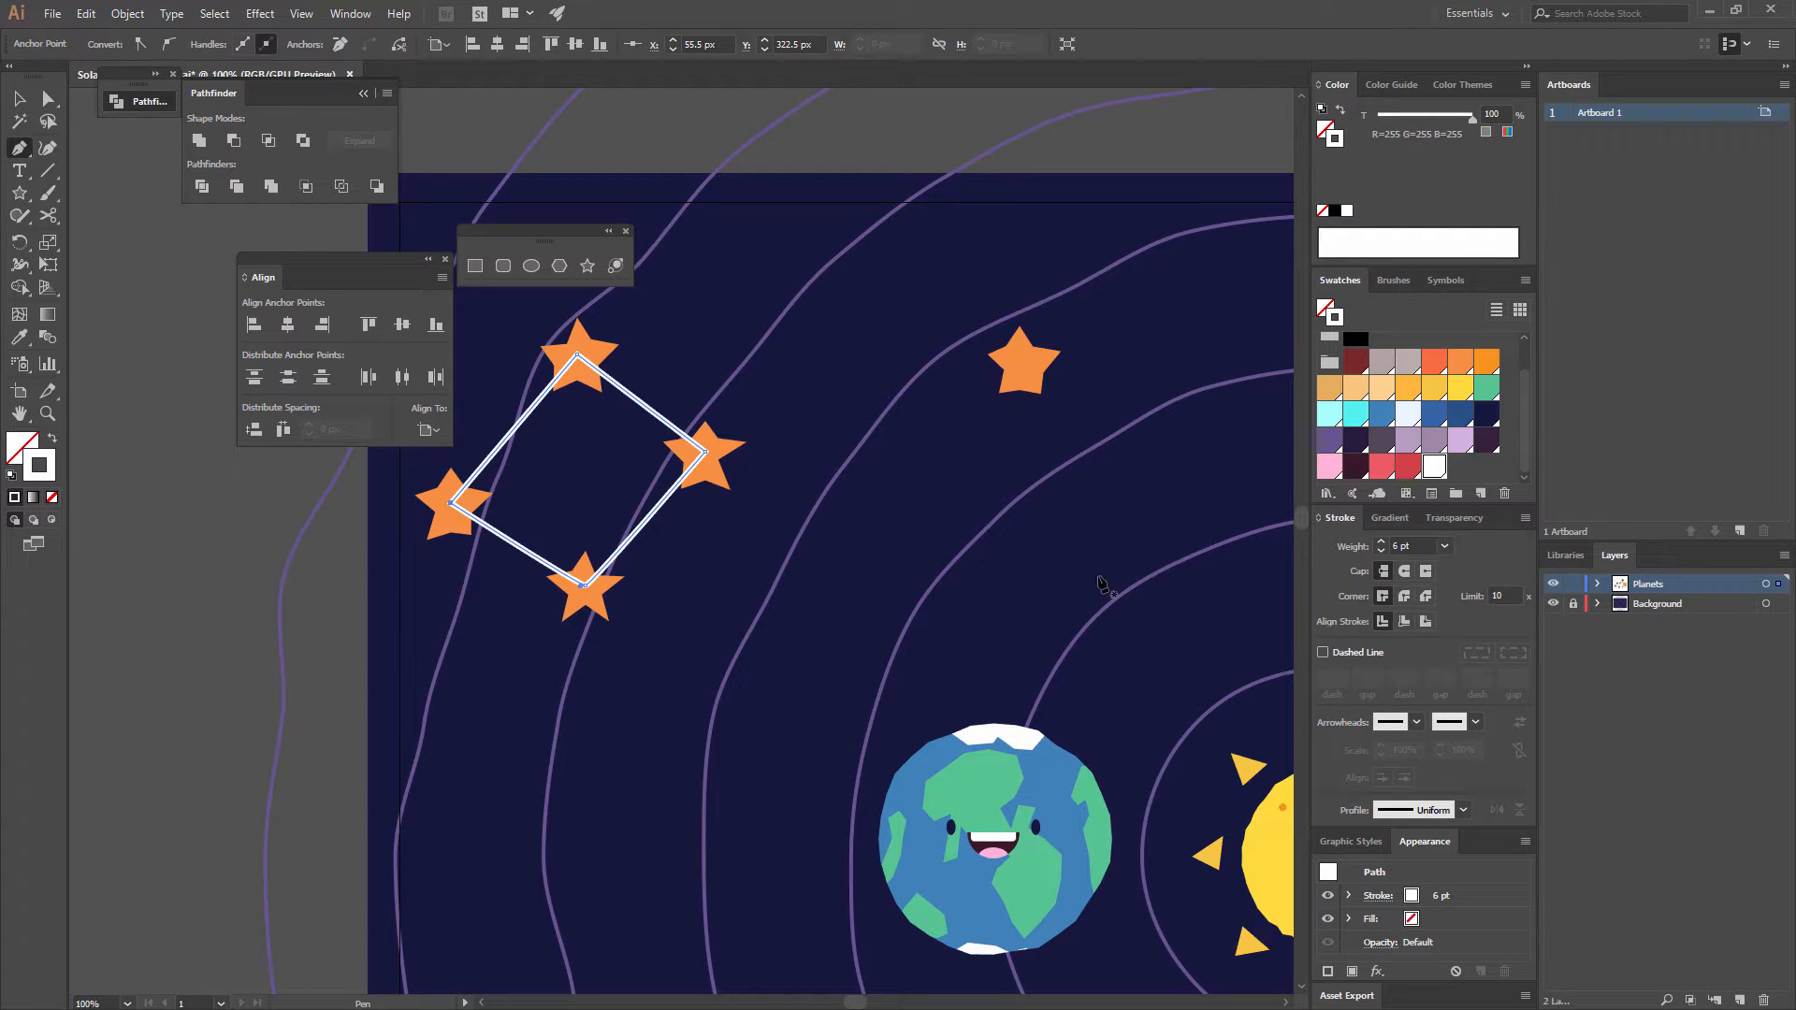
- Draw a straight line from the centre of the outlying star to the nearest star of the four-sided shape
{"action": "left_click", "coordinate": [1020, 360]}
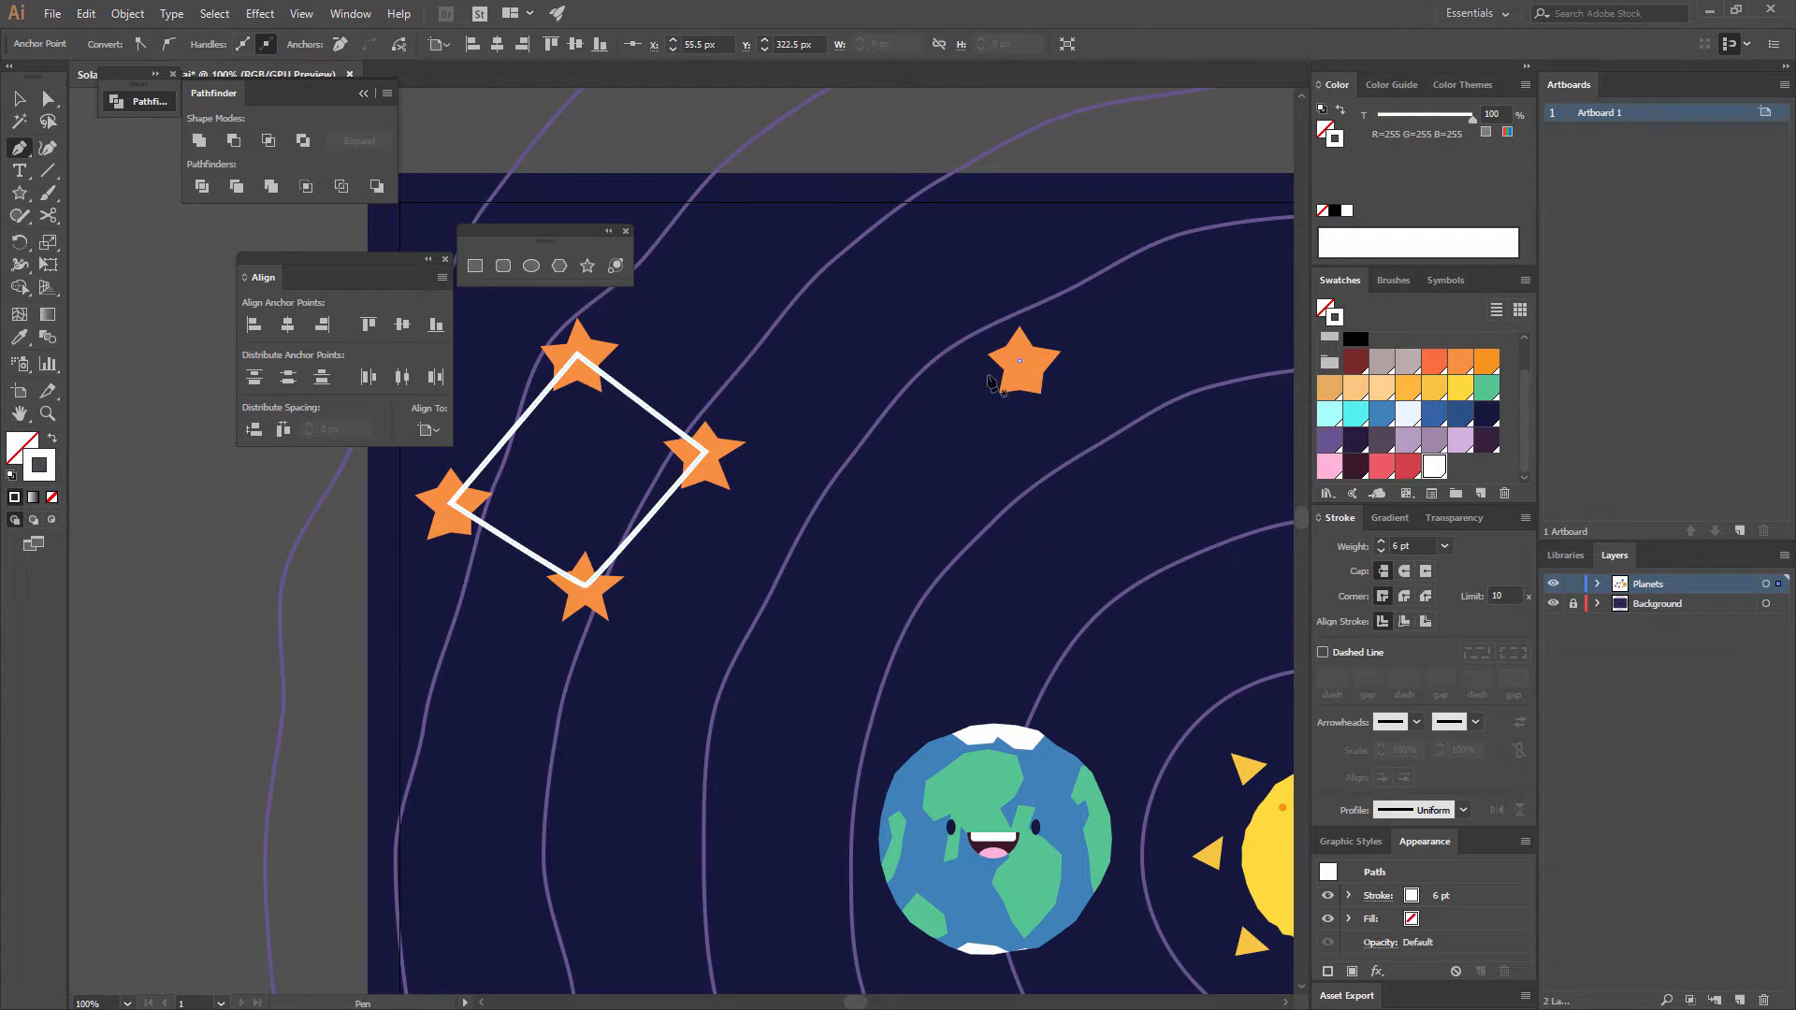
{"action": "left_click", "coordinate": [704, 452]}
{"action": "key", "text": "v"}
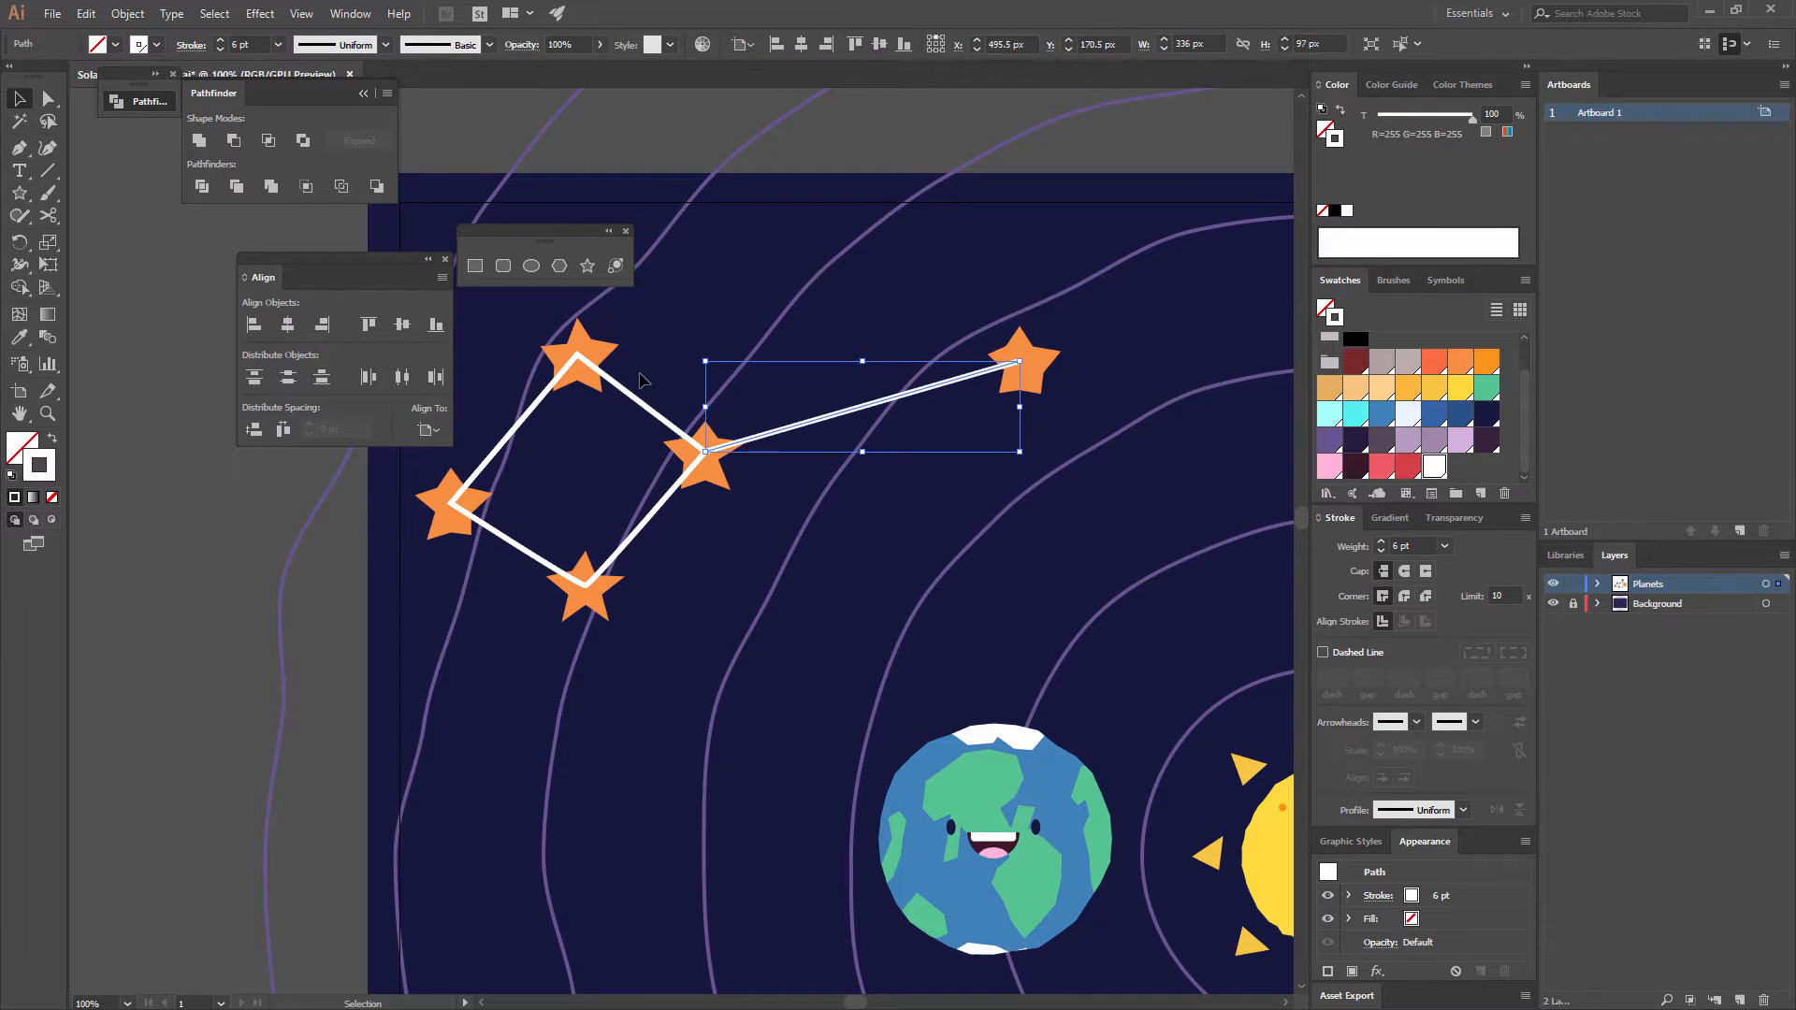
- Select both white constellation paths and send them to the back, behind the stars
{"action": "left_click", "coordinate": [659, 418], "text": "shift"}
{"action": "right_click", "coordinate": [701, 386]}
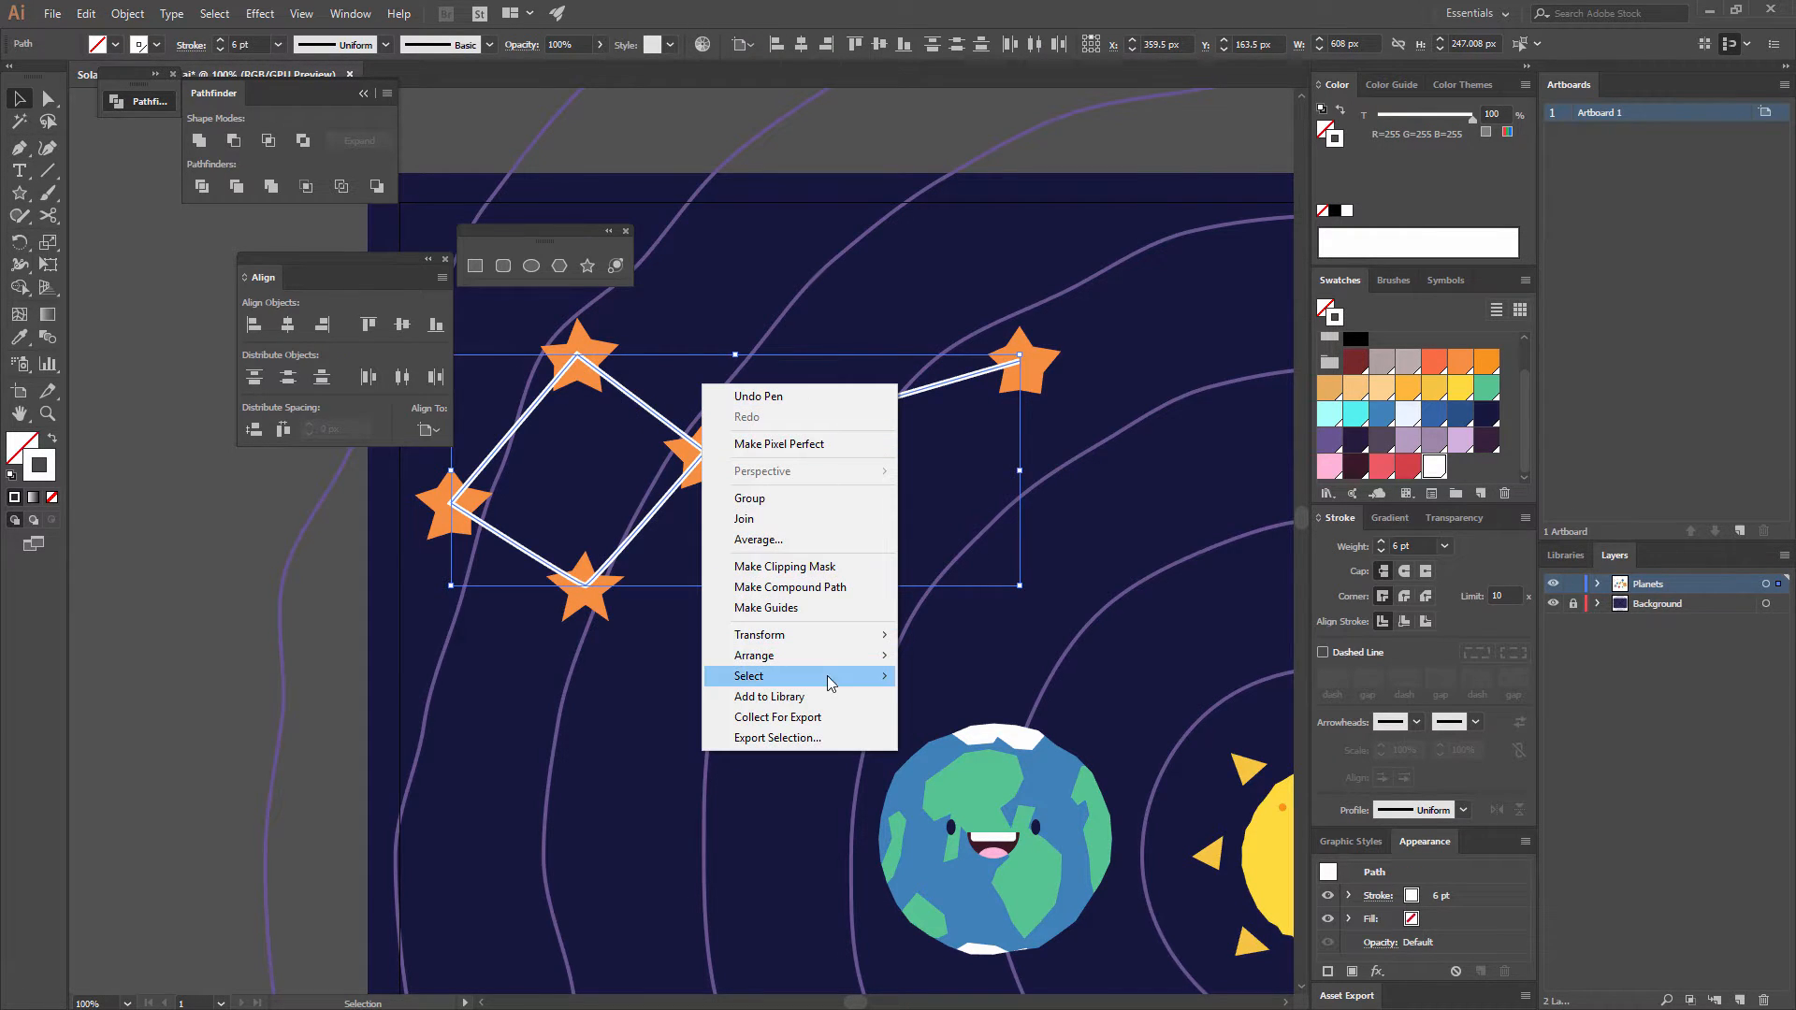
{"action": "mouse_move", "coordinate": [749, 664]}
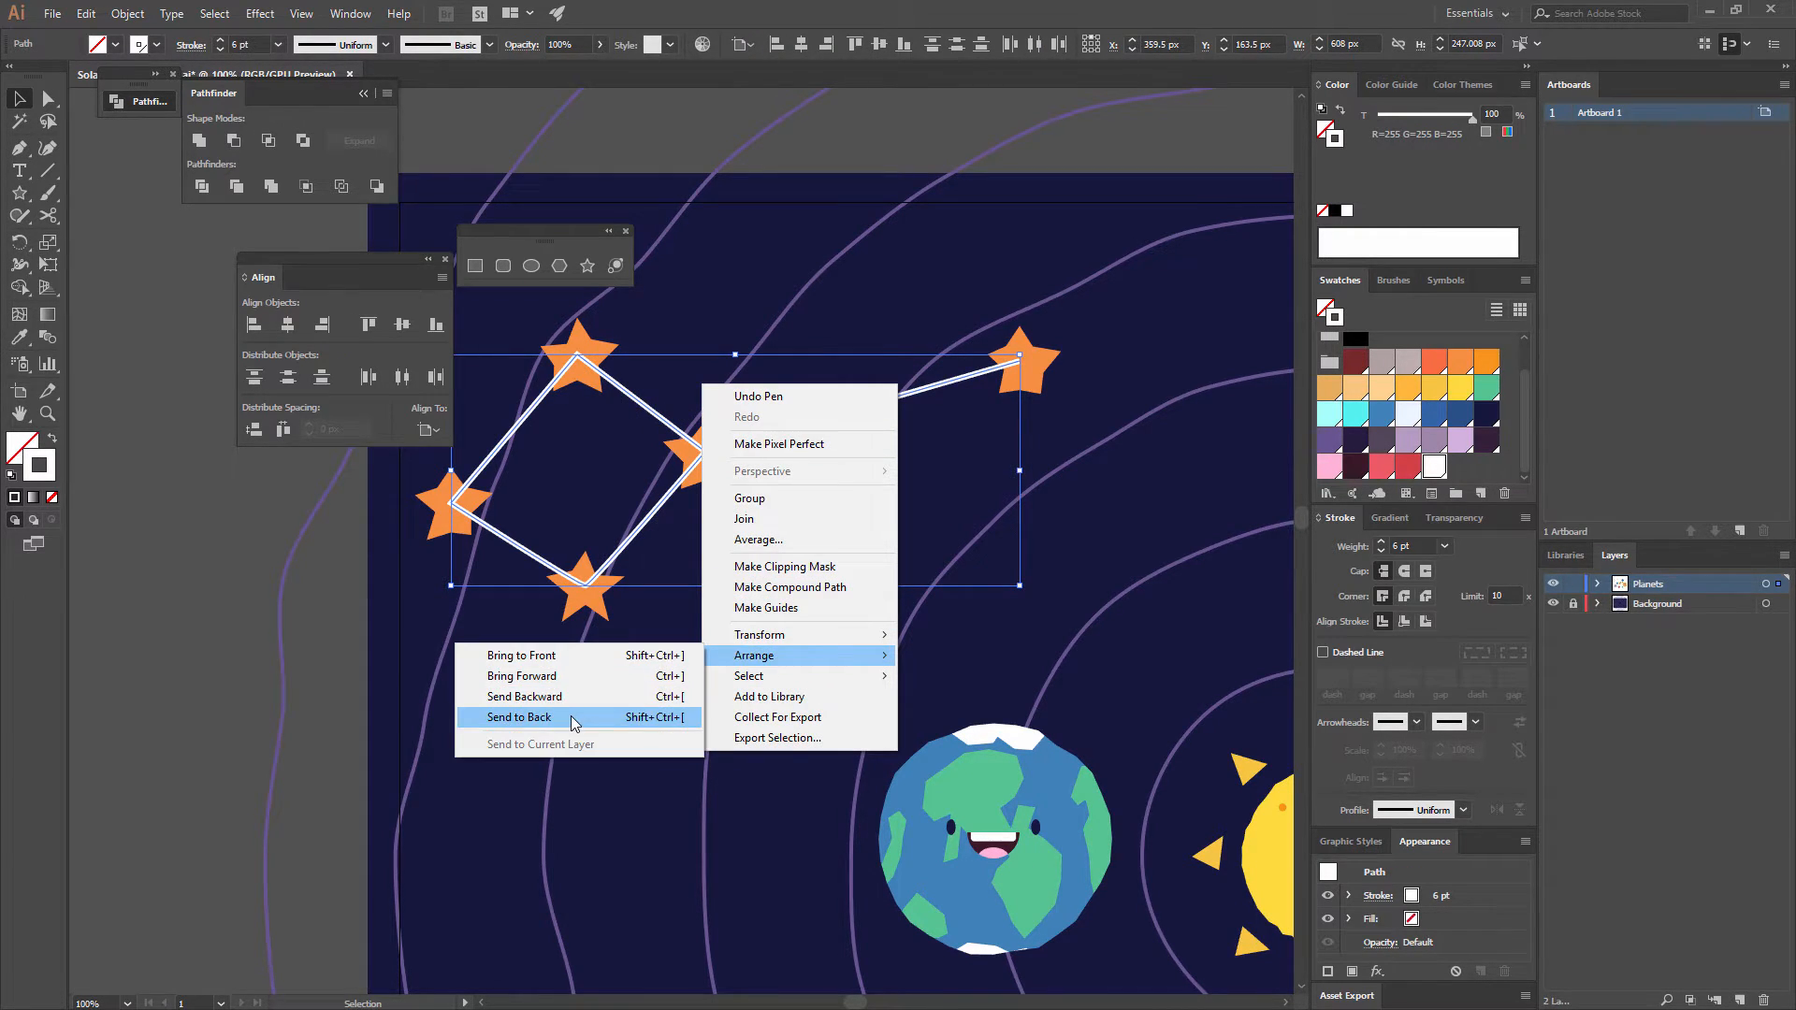
{"action": "left_click", "coordinate": [573, 716]}
{"action": "left_click", "coordinate": [889, 541]}
- Select all the orange stars with their white connecting lines and group them as one constellation
{"action": "key", "text": "ctrl+minus"}
{"action": "key", "text": "ctrl+minus"}
{"action": "key", "text": "ctrl+minus"}
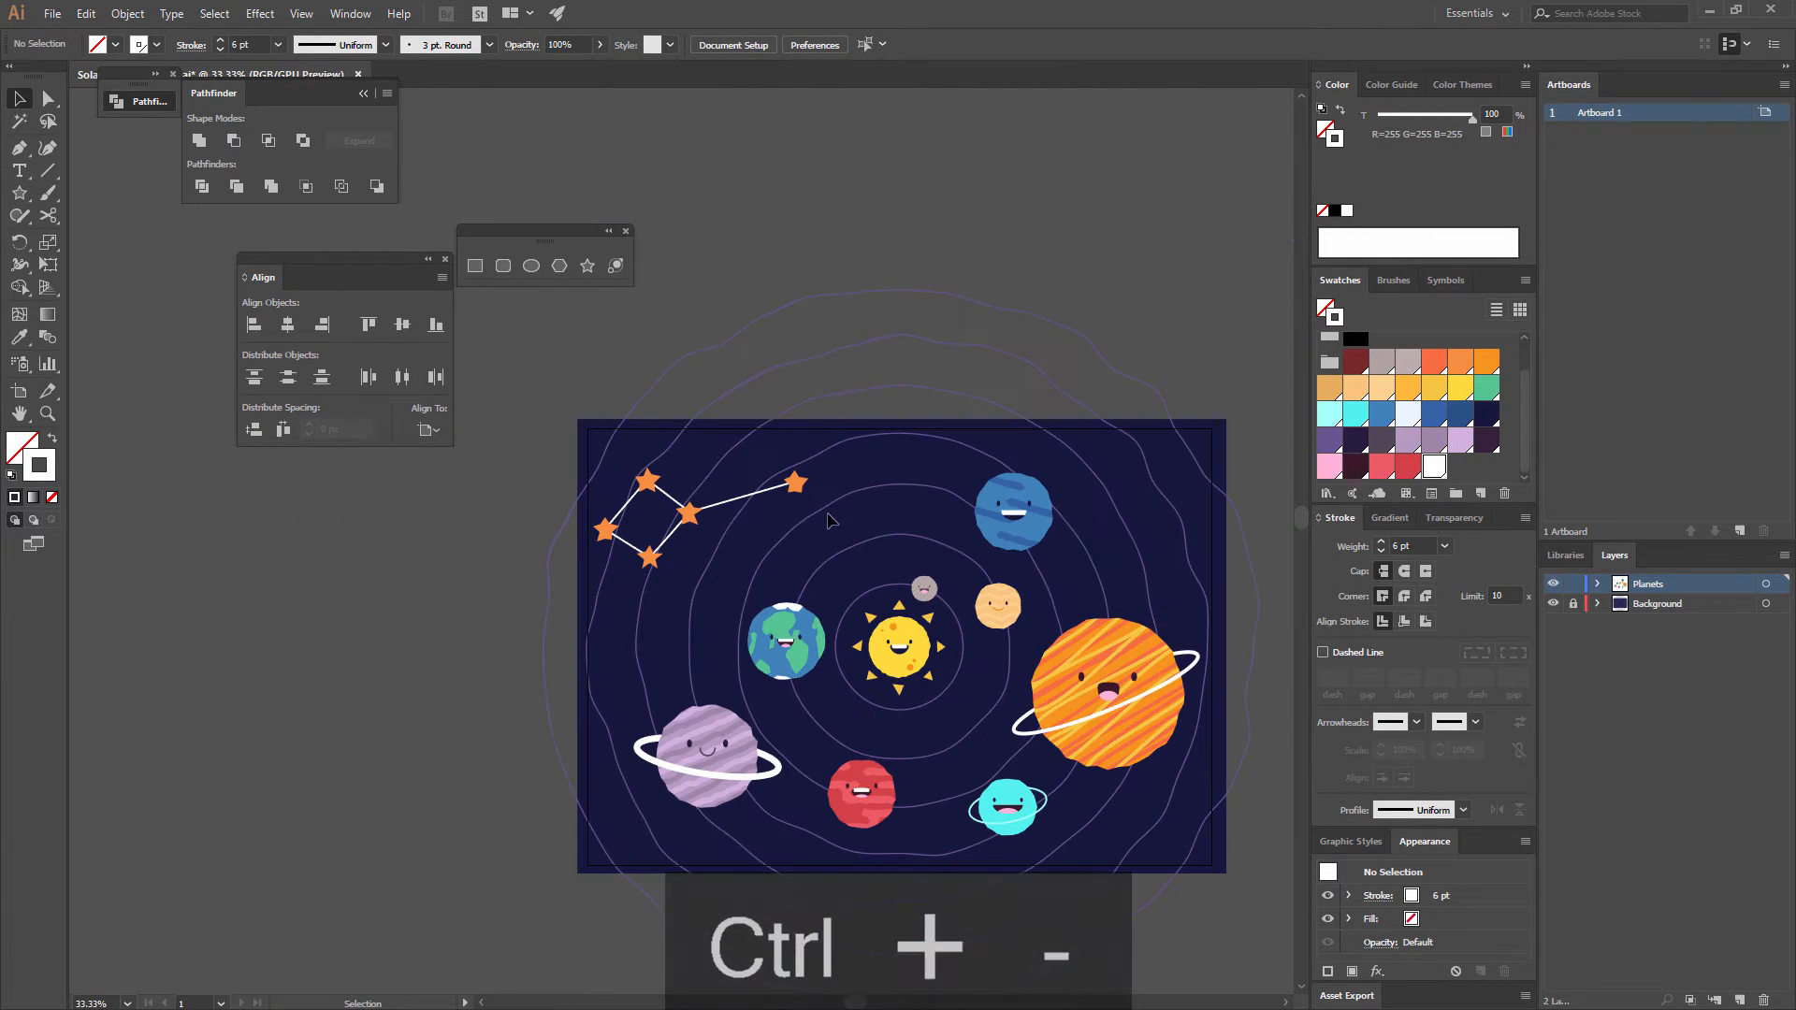
{"action": "left_click_drag", "start_coordinate": [828, 513], "coordinate": [699, 435]}
{"action": "left_click_drag", "start_coordinate": [473, 372], "coordinate": [660, 452]}
{"action": "key", "text": "ctrl+g"}
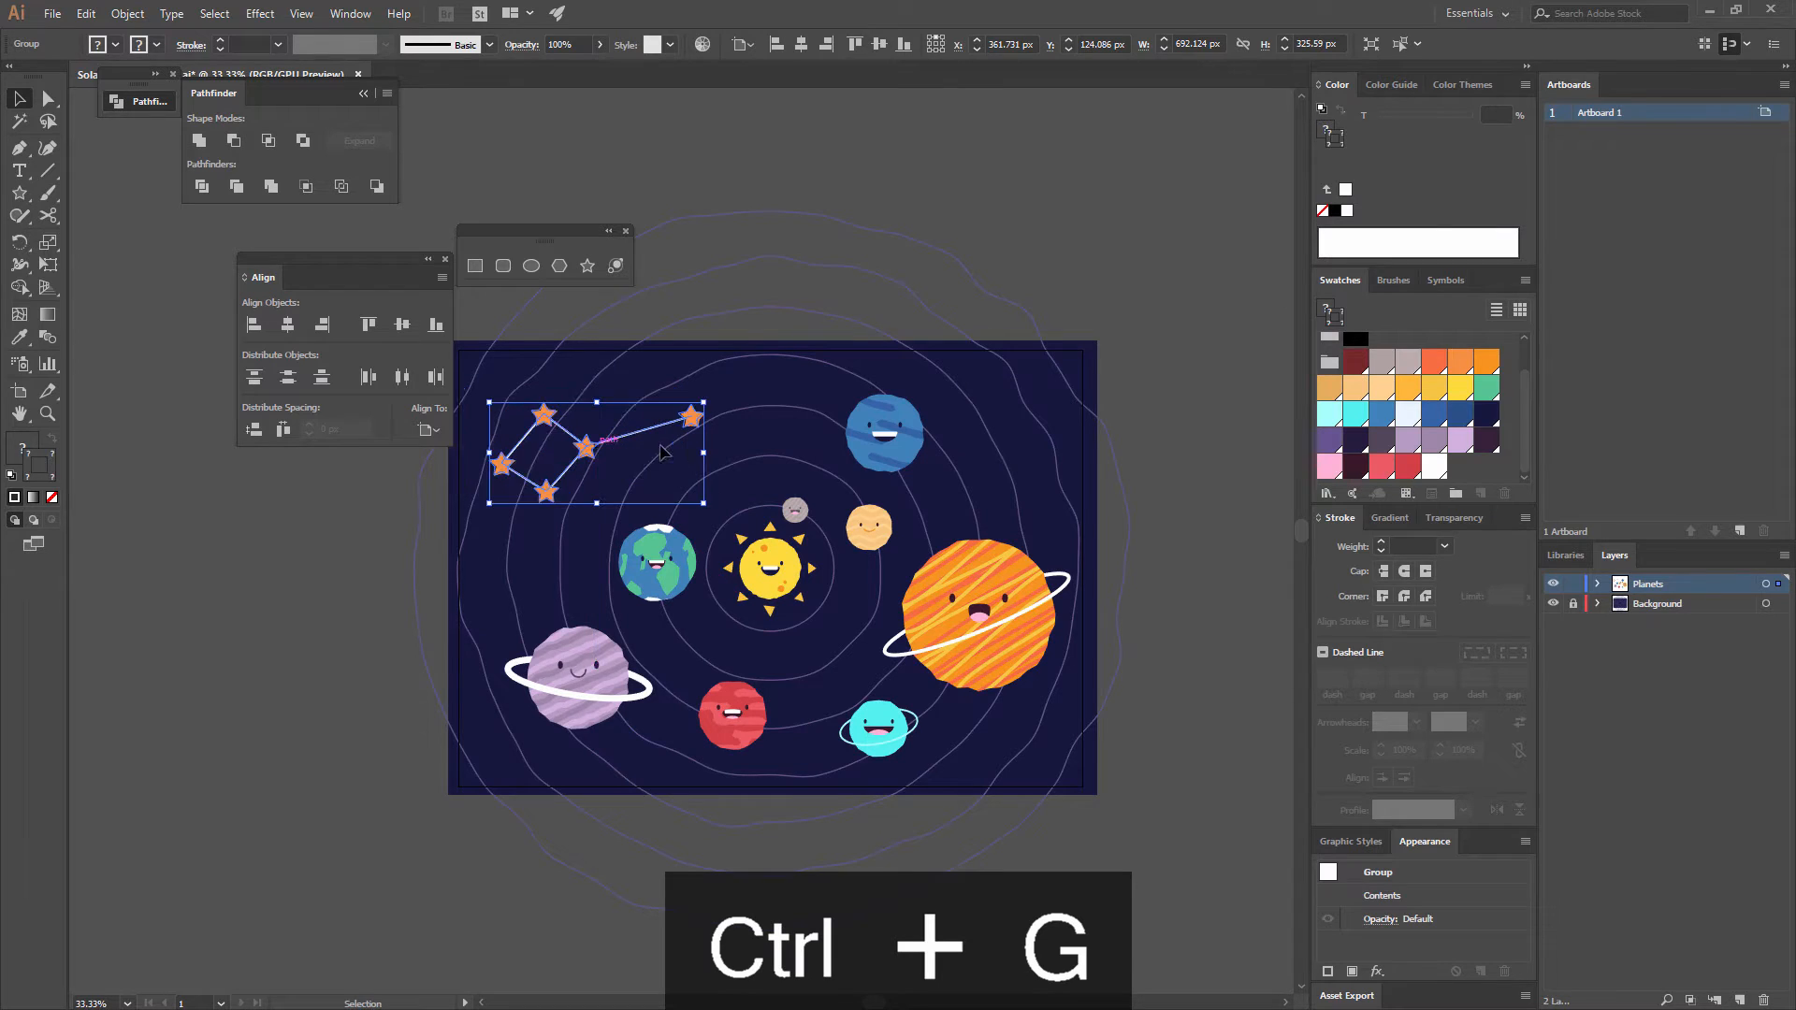
{"action": "left_click", "coordinate": [661, 451]}
- Duplicate the constellation and place the copy near the artboard's upper-right corner, beside the blue planet
{"action": "left_click_drag", "start_coordinate": [853, 442], "coordinate": [764, 385]}
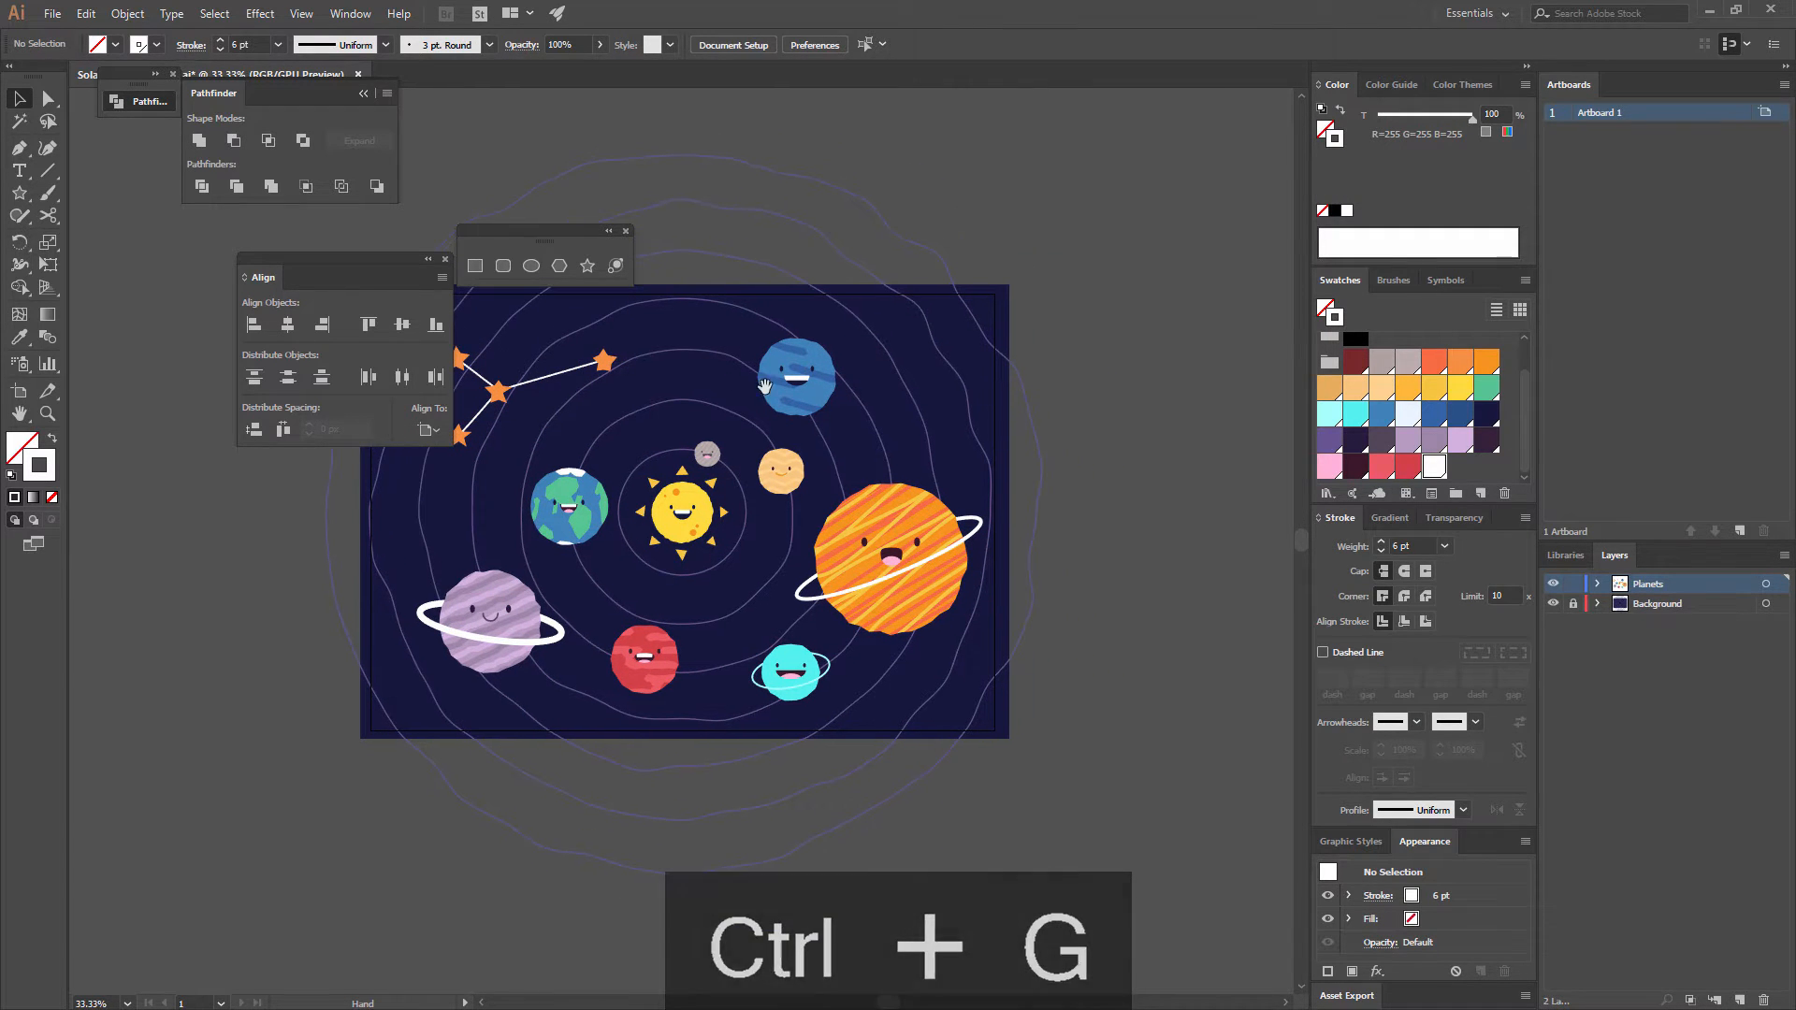
{"action": "key", "text": "ctrl+equal"}
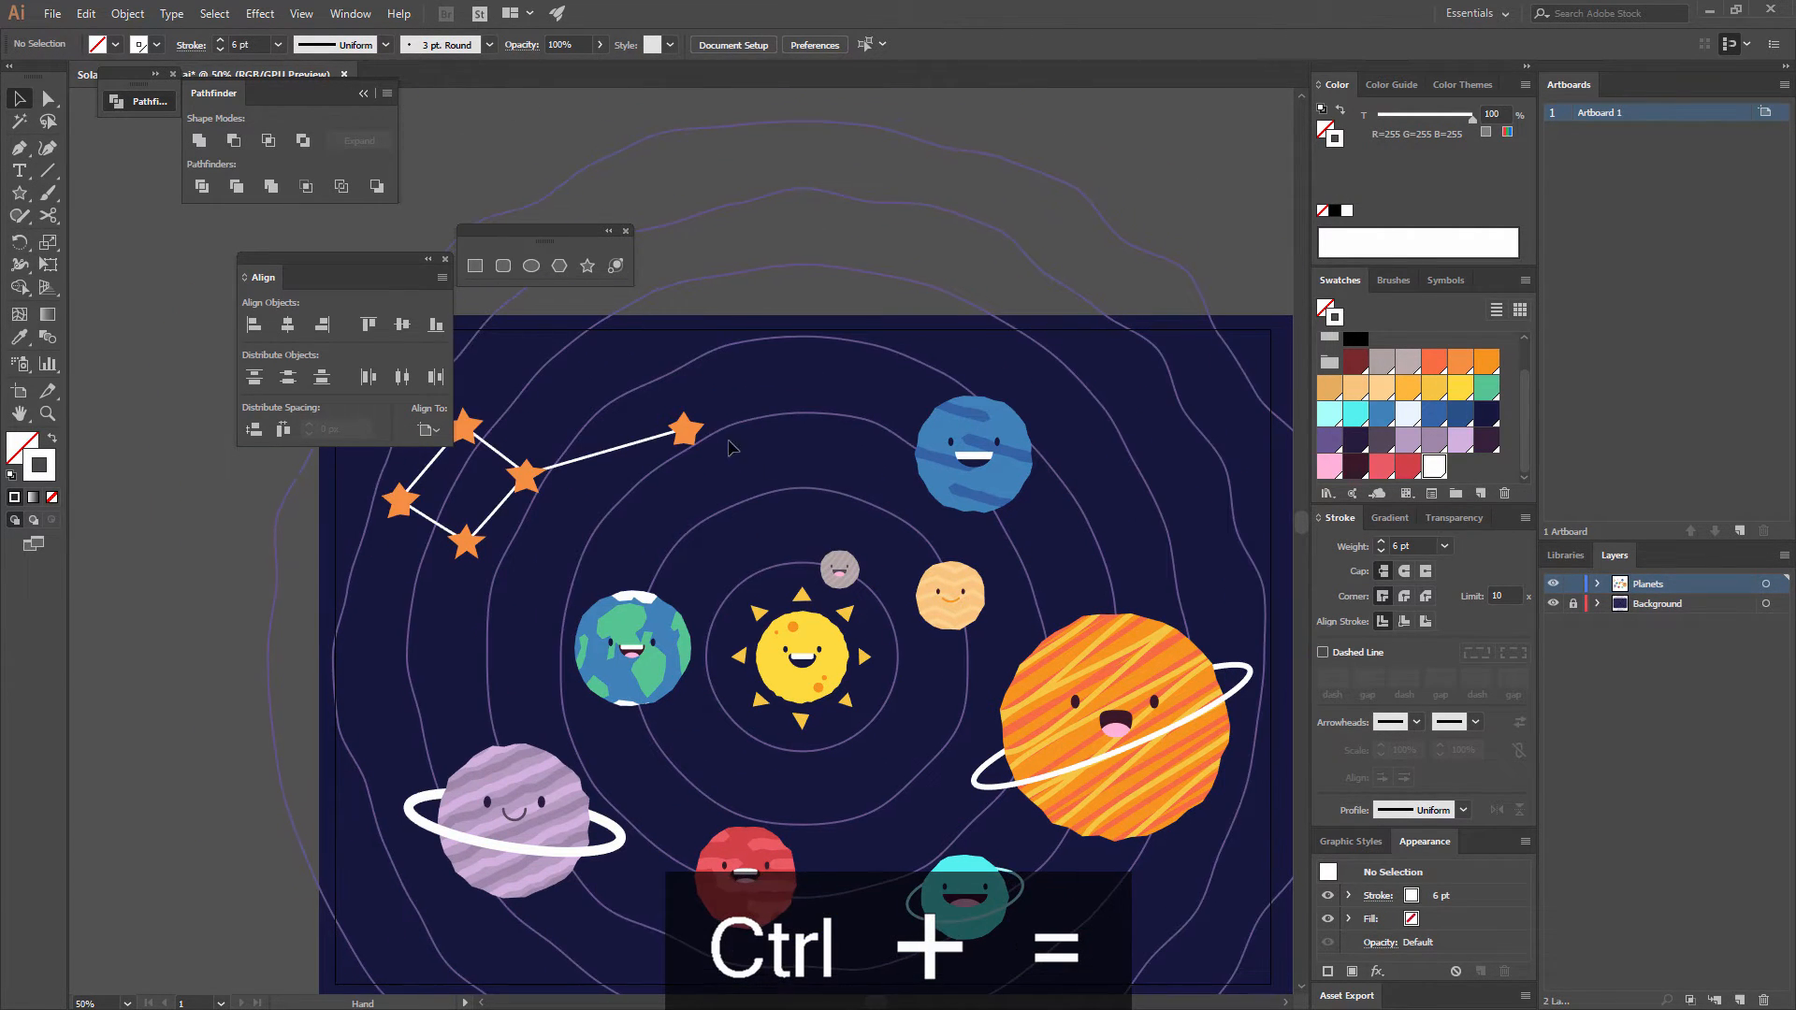
{"action": "left_click_drag", "start_coordinate": [748, 439], "coordinate": [1160, 481]}
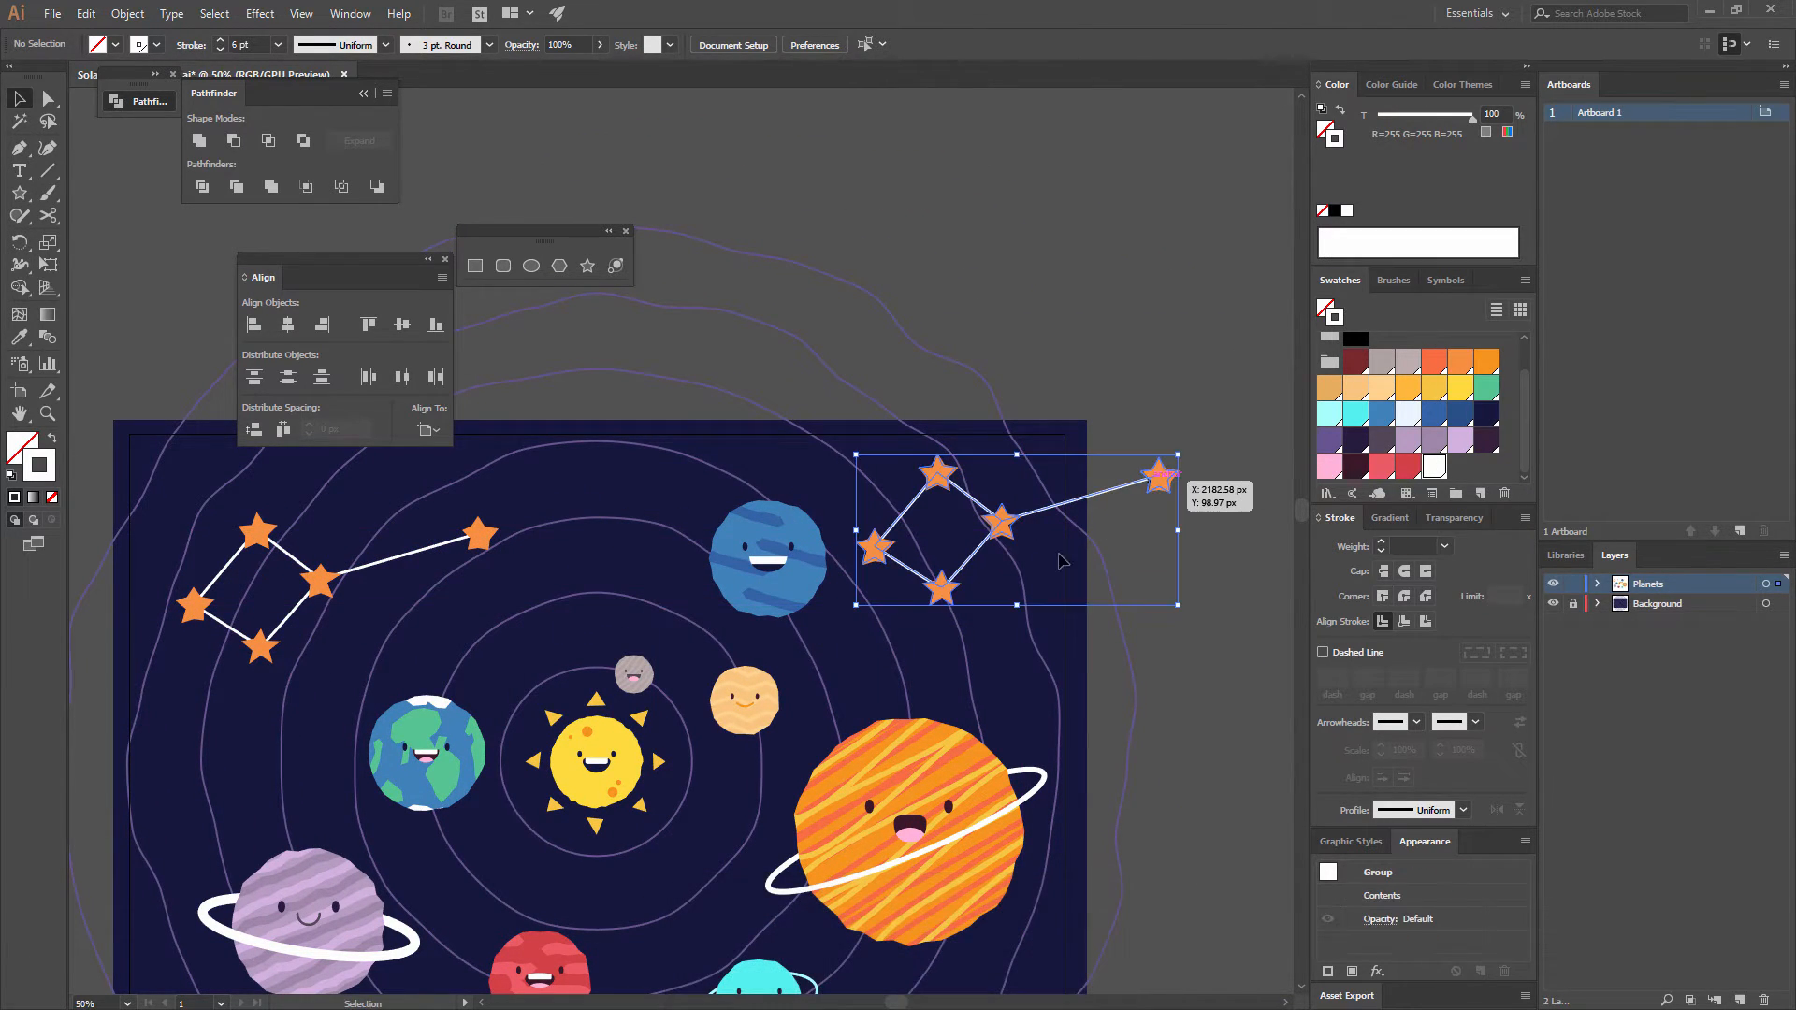
{"action": "left_click_drag", "start_coordinate": [1003, 540], "coordinate": [930, 497]}
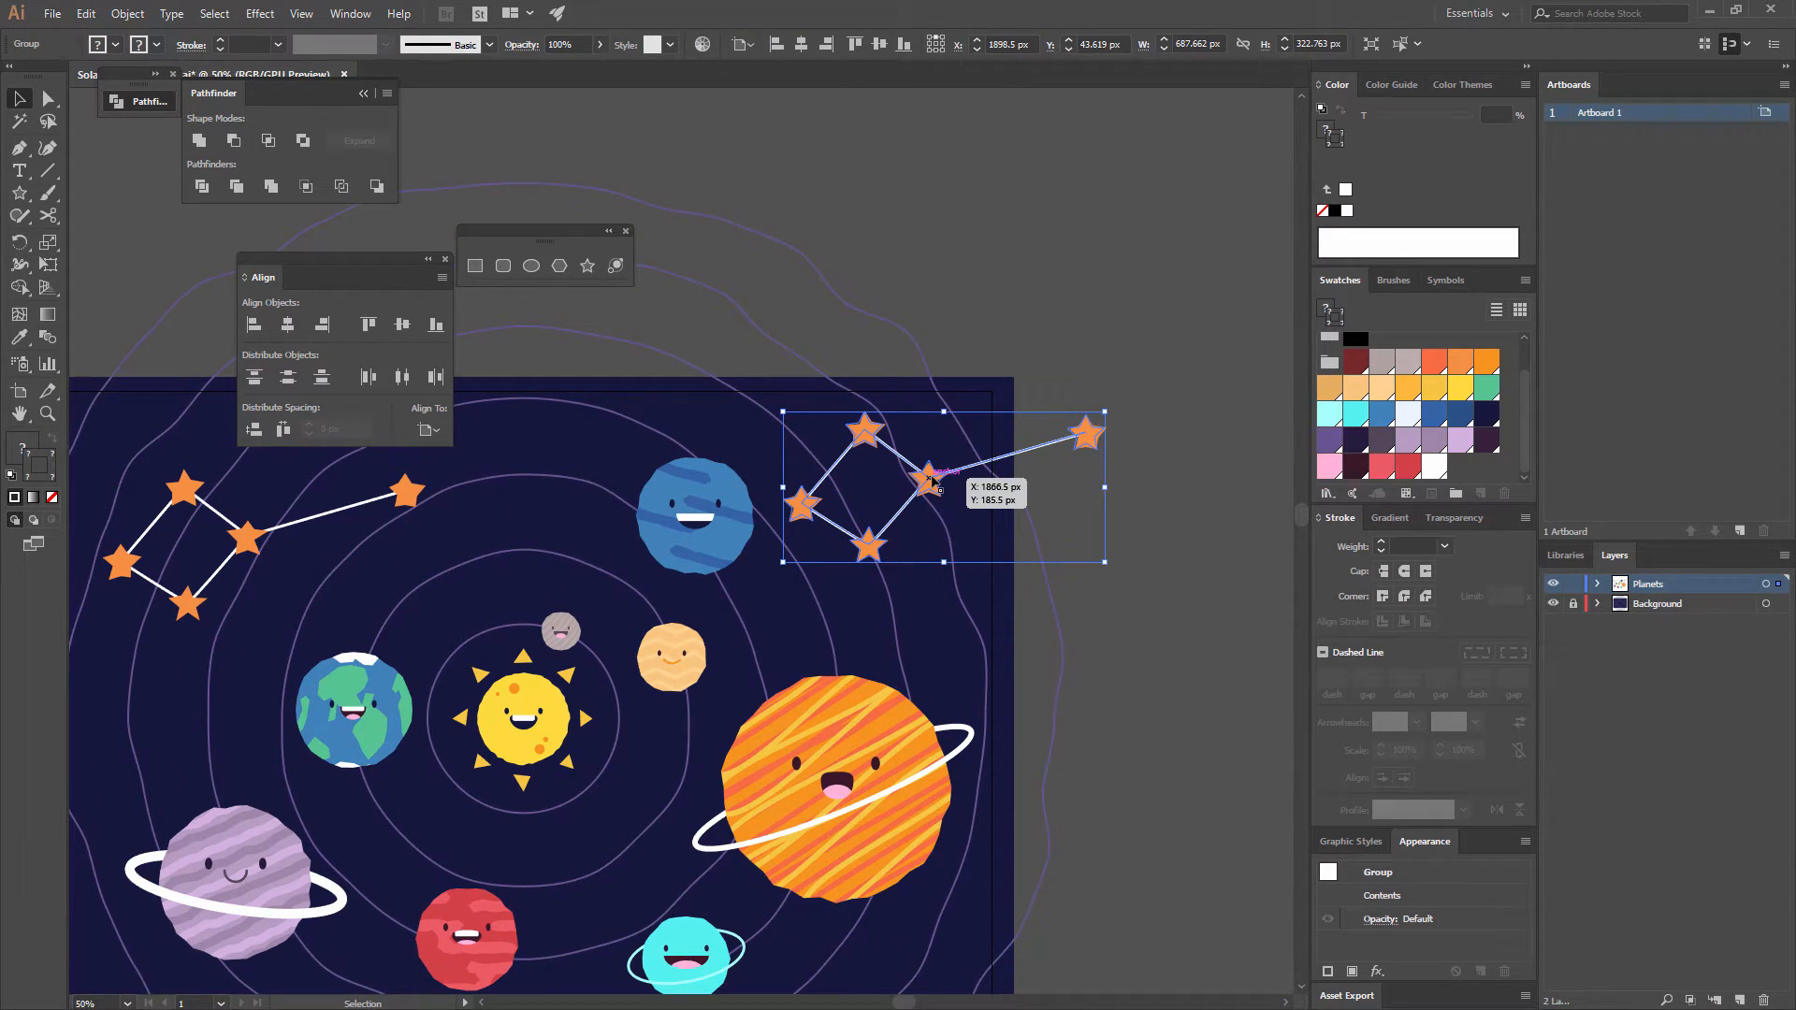
- Isolate the copied constellation, delete its outlying star and move its leftmost star to below the other three
{"action": "double_click", "coordinate": [918, 474]}
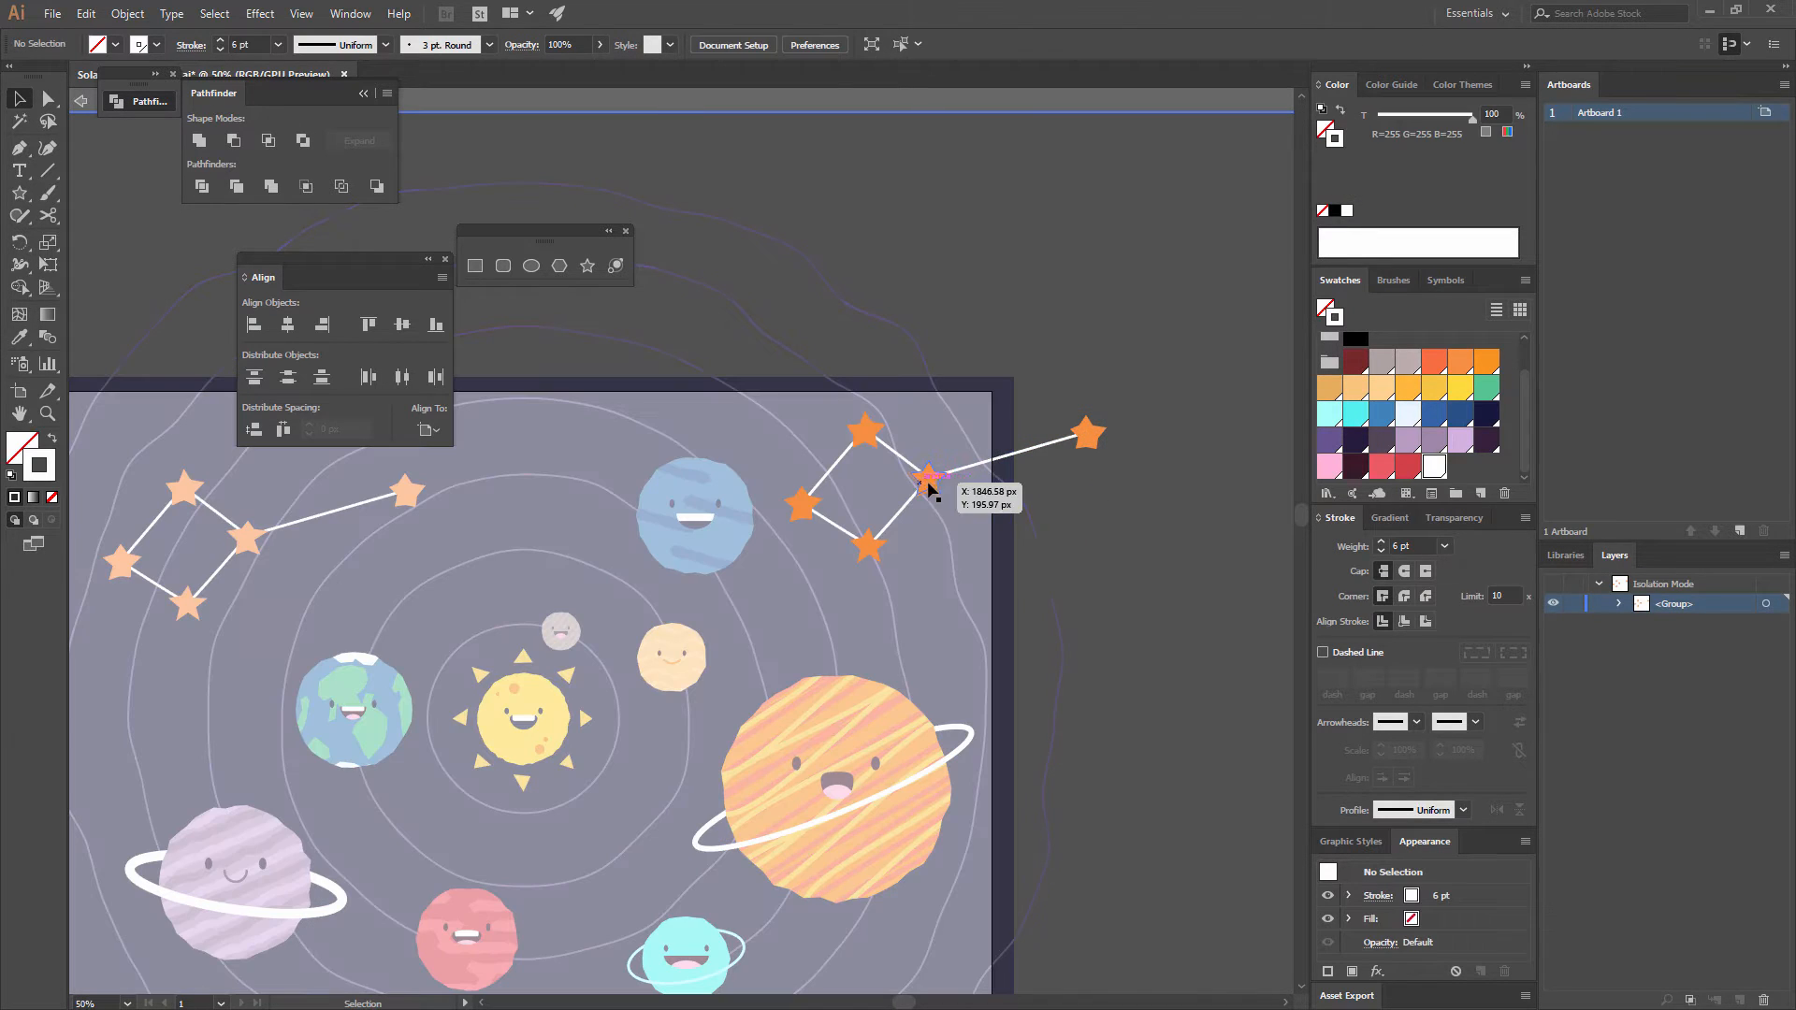
{"action": "key", "text": "ctrl+z"}
{"action": "key", "text": "ctrl+z"}
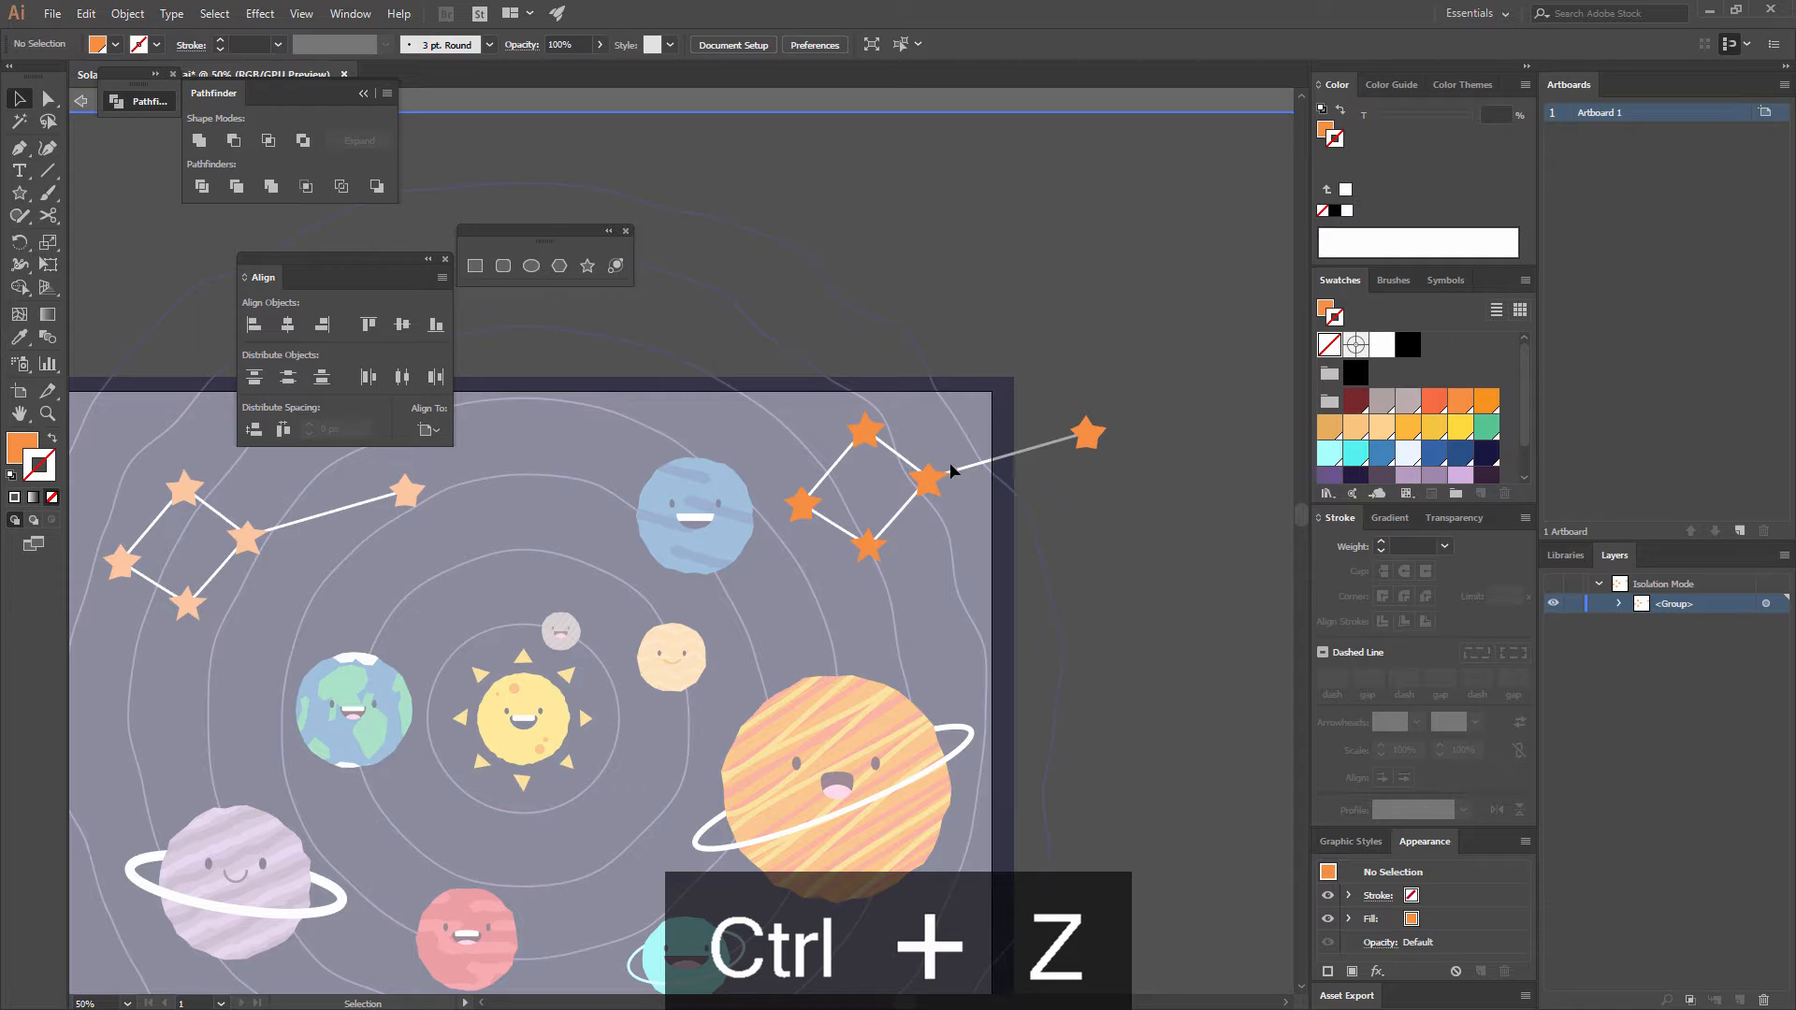
{"action": "left_click", "coordinate": [1087, 436]}
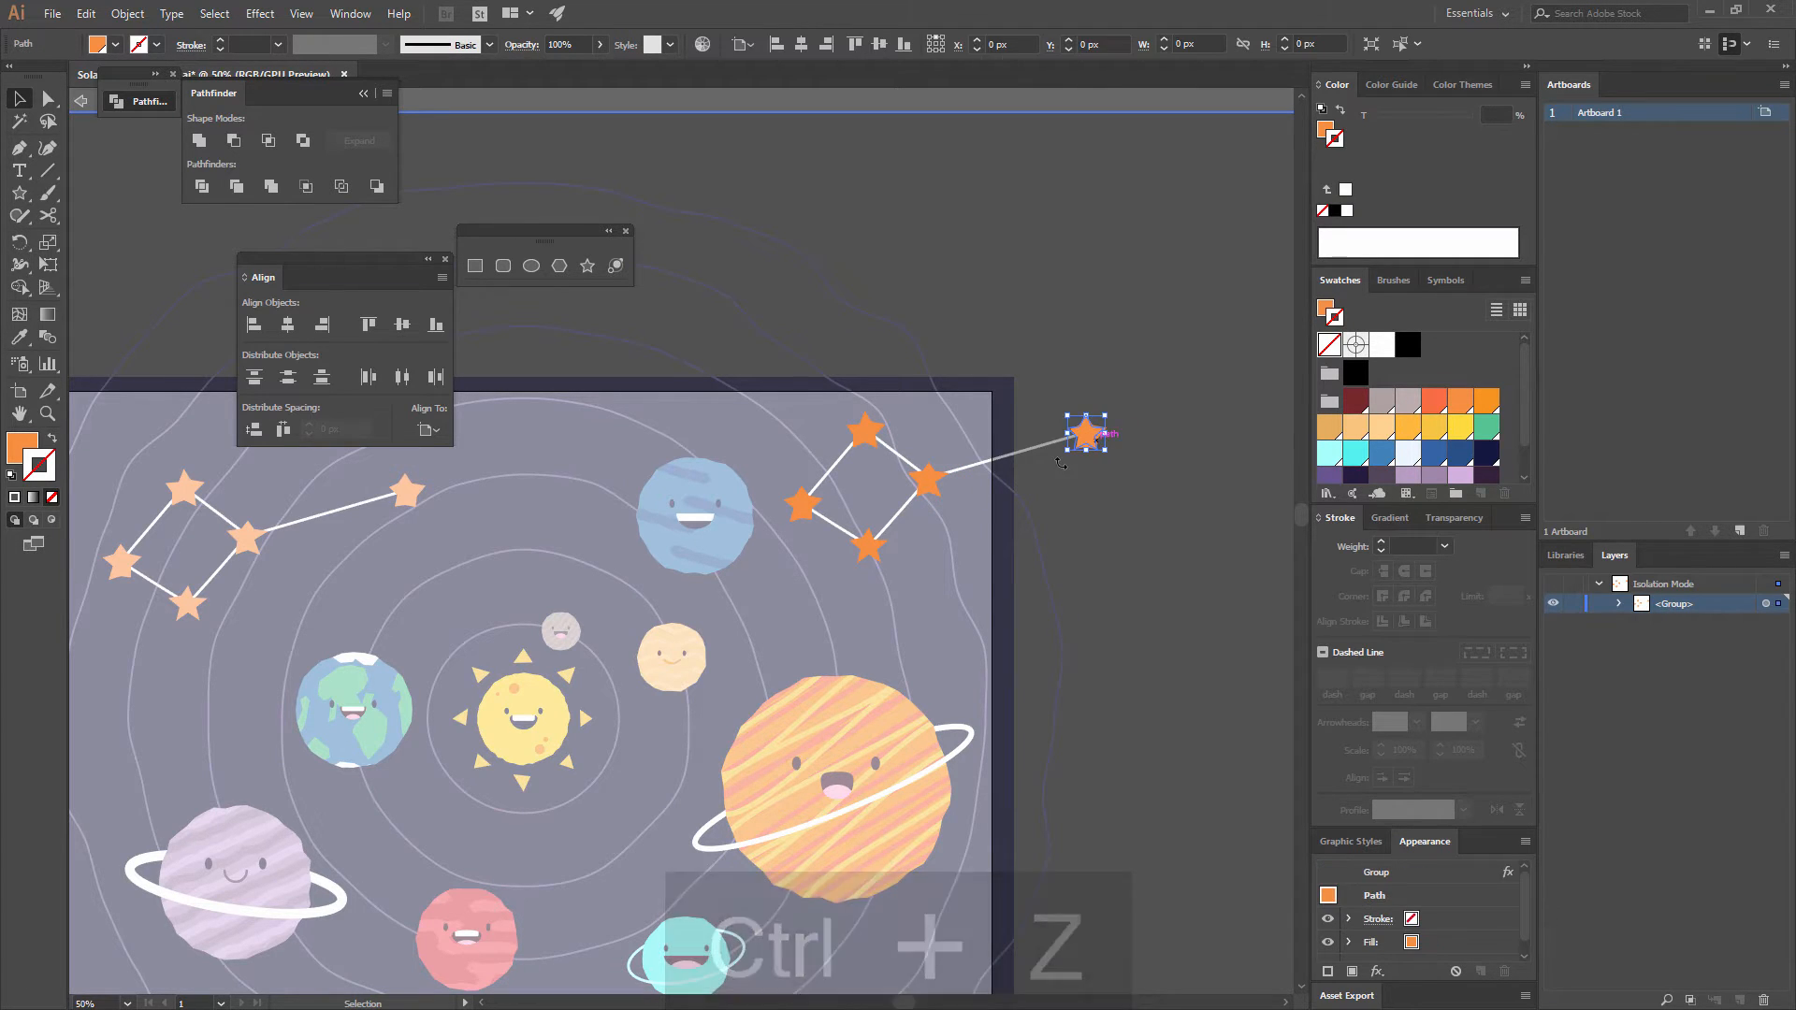
{"action": "key", "text": "Delete"}
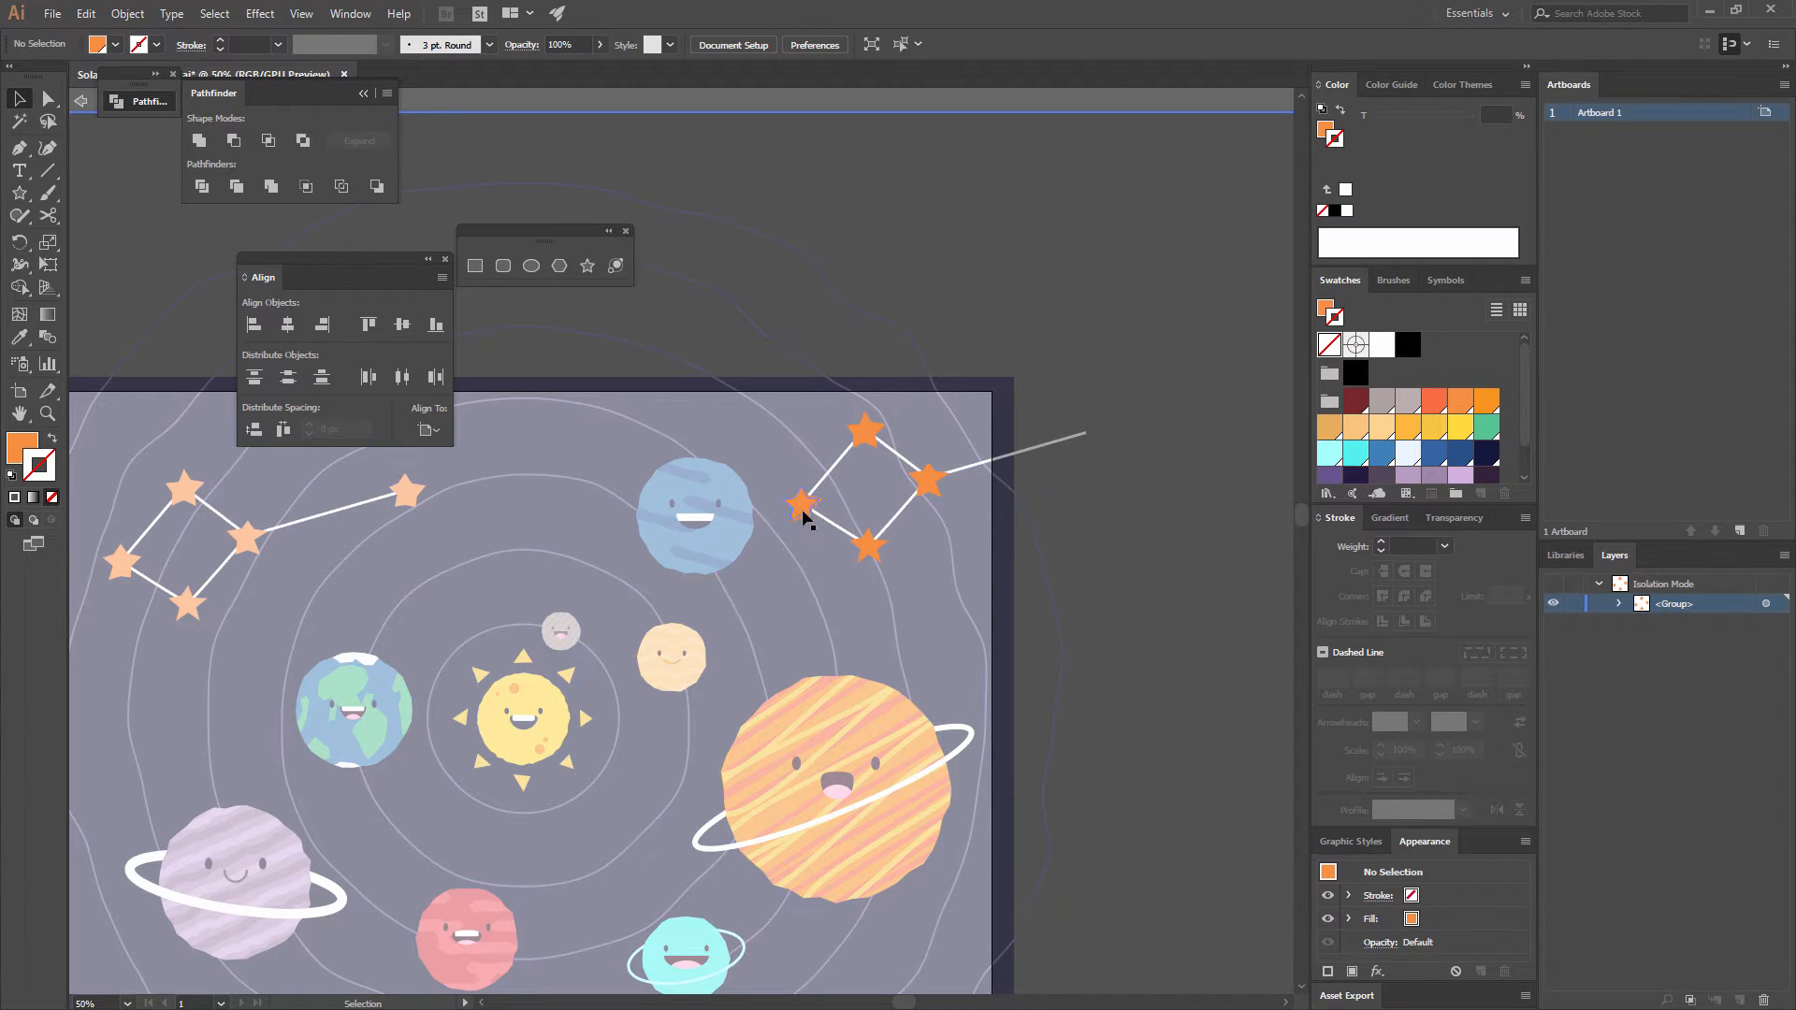
{"action": "left_click_drag", "start_coordinate": [804, 517], "coordinate": [936, 600]}
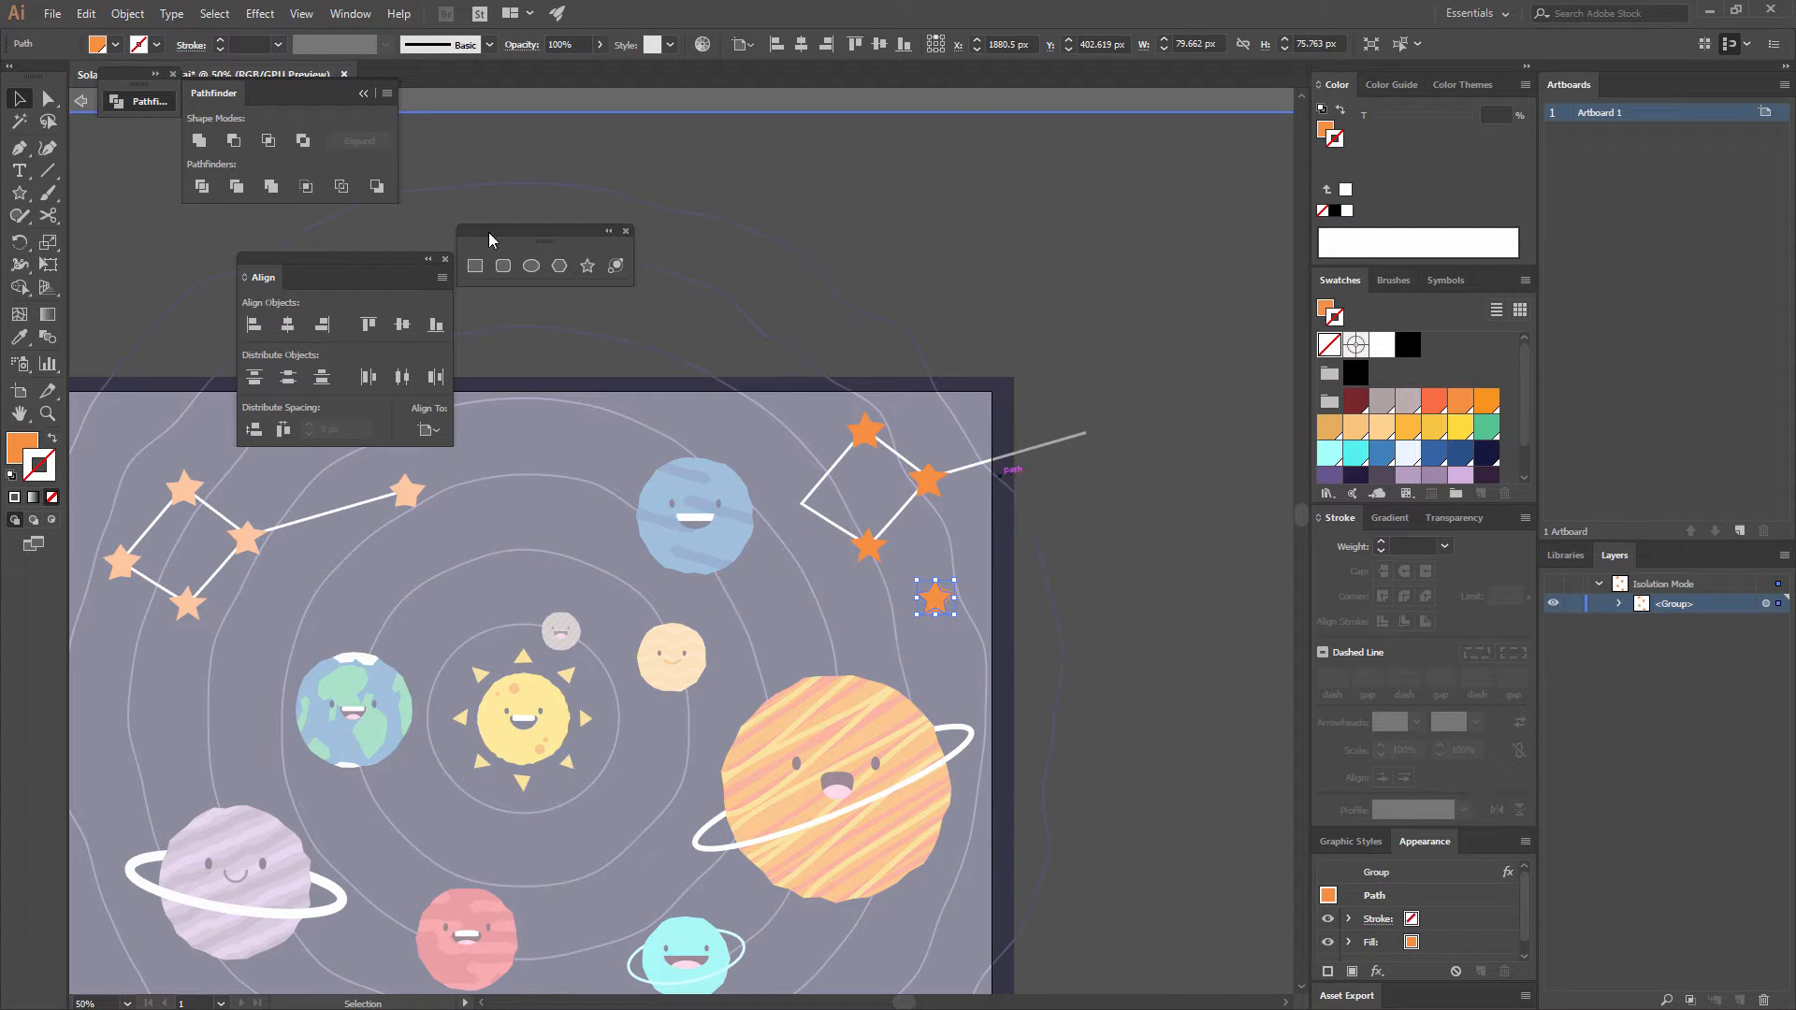
- Delete the white four-sided path and the straight line from the copied constellation, keeping its four stars
{"action": "double_click", "coordinate": [1054, 349]}
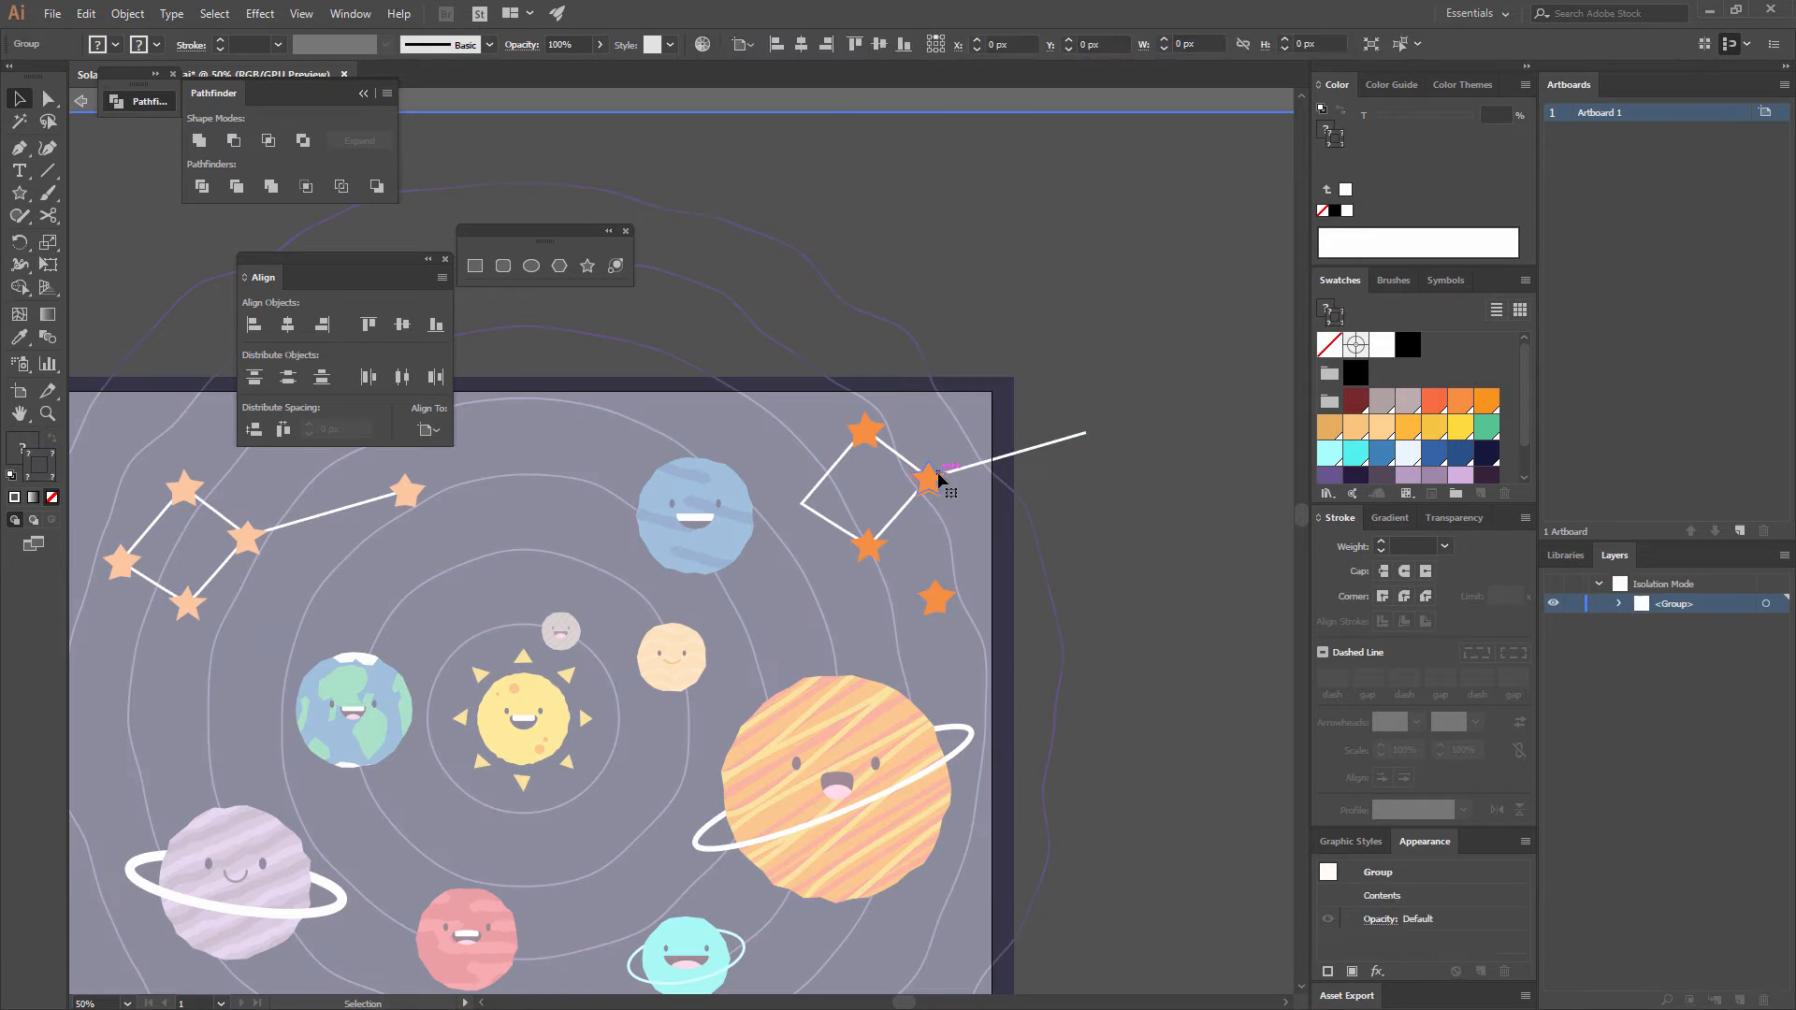
{"action": "double_click", "coordinate": [973, 474]}
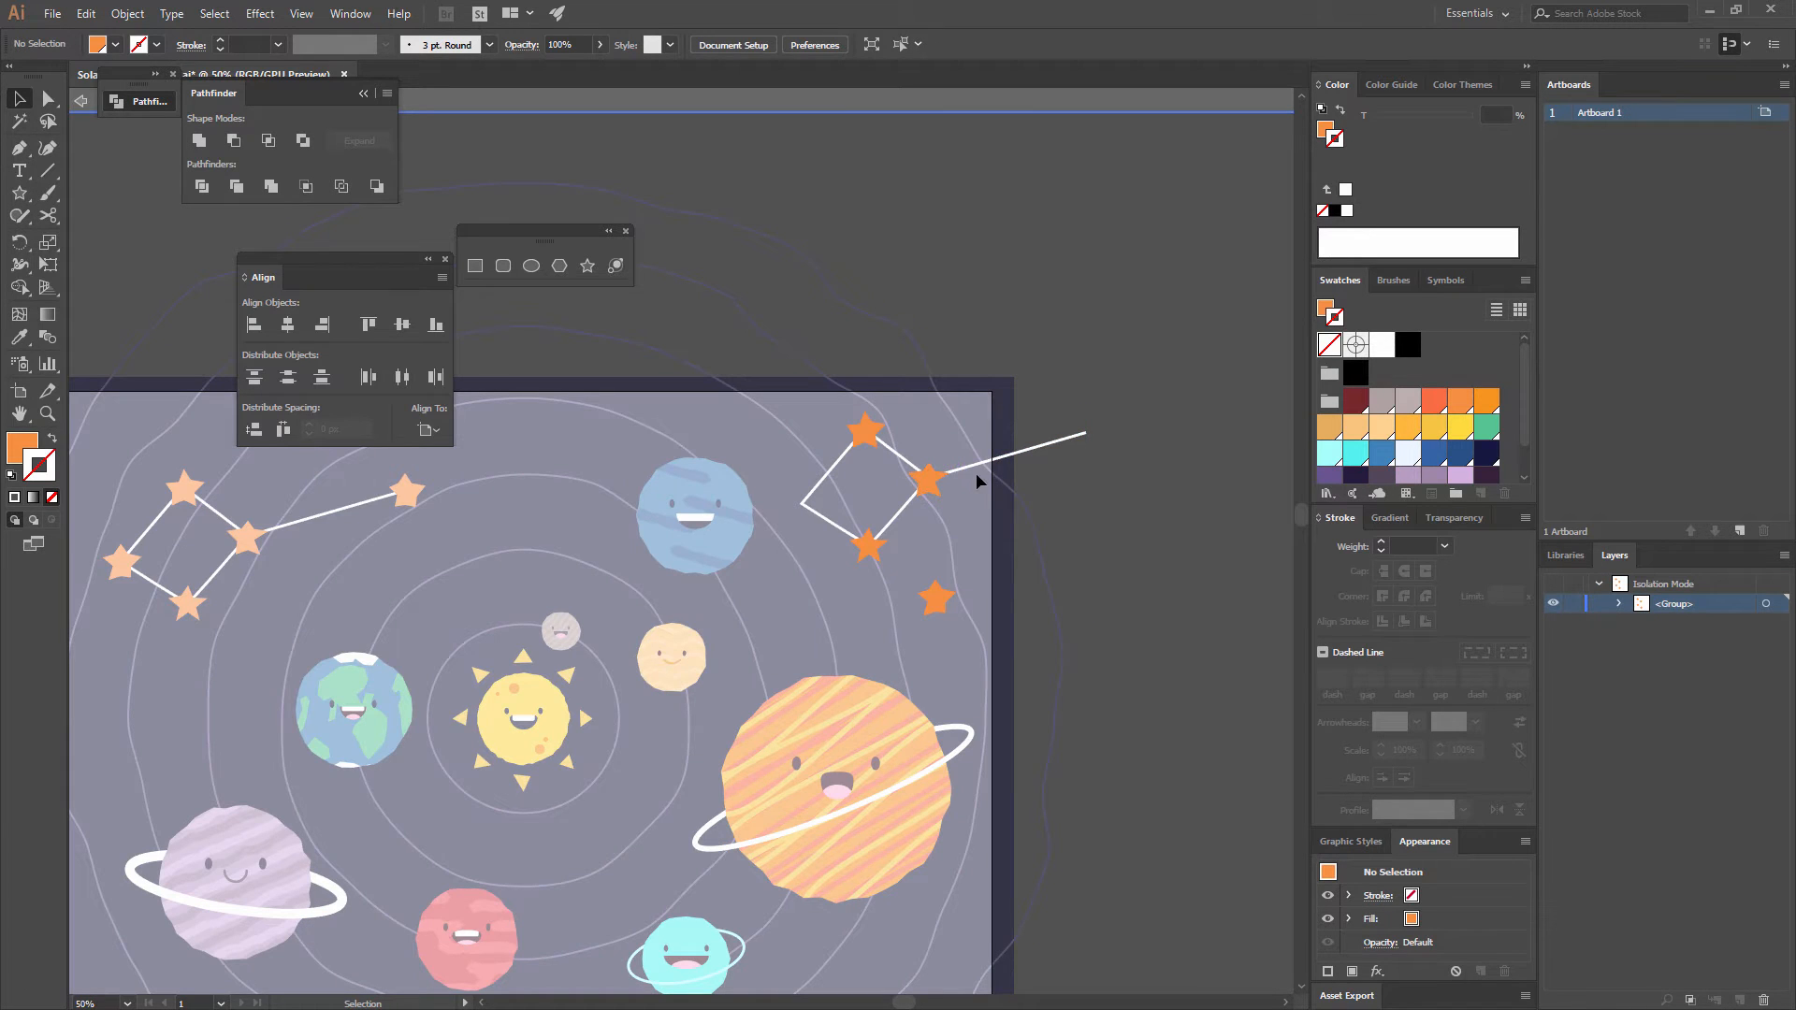
{"action": "left_click", "coordinate": [982, 468]}
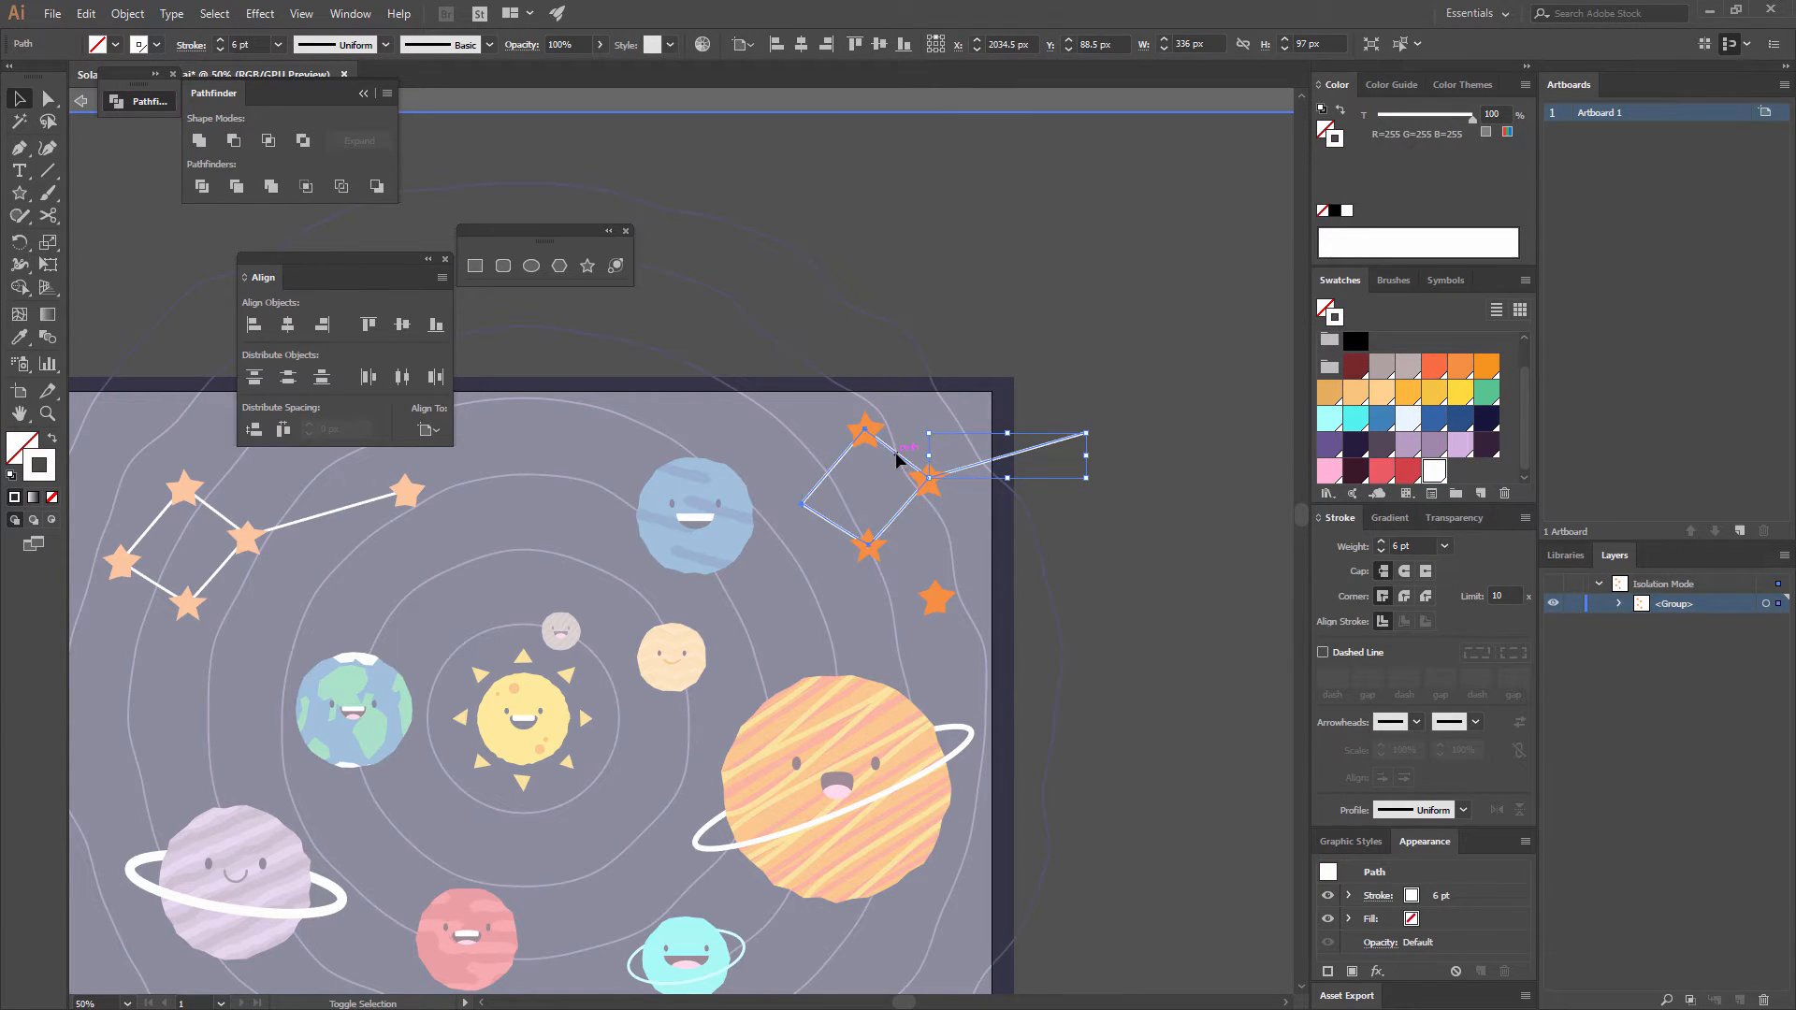
{"action": "key", "text": "Delete"}
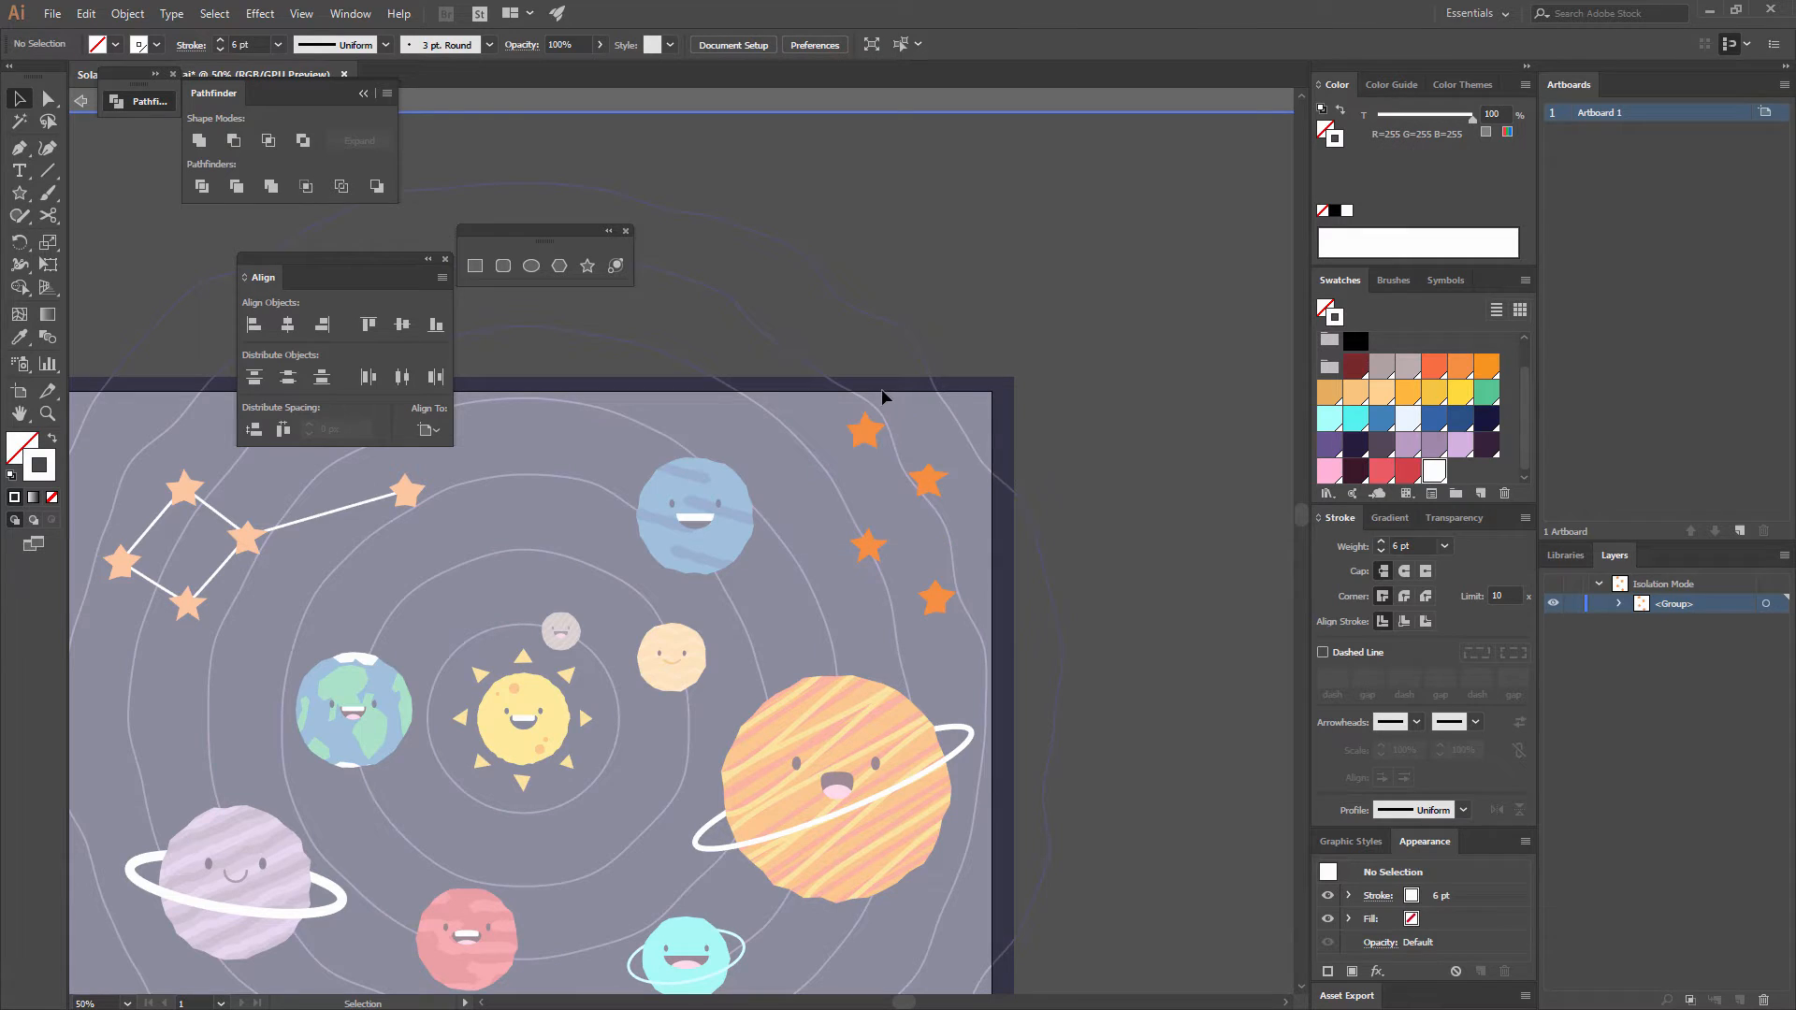
- Draw a white zigzag path with the Pen tool connecting the four orange stars of the copied constellation from top to bottom
{"action": "key", "text": "p"}
{"action": "left_click", "coordinate": [865, 435]}
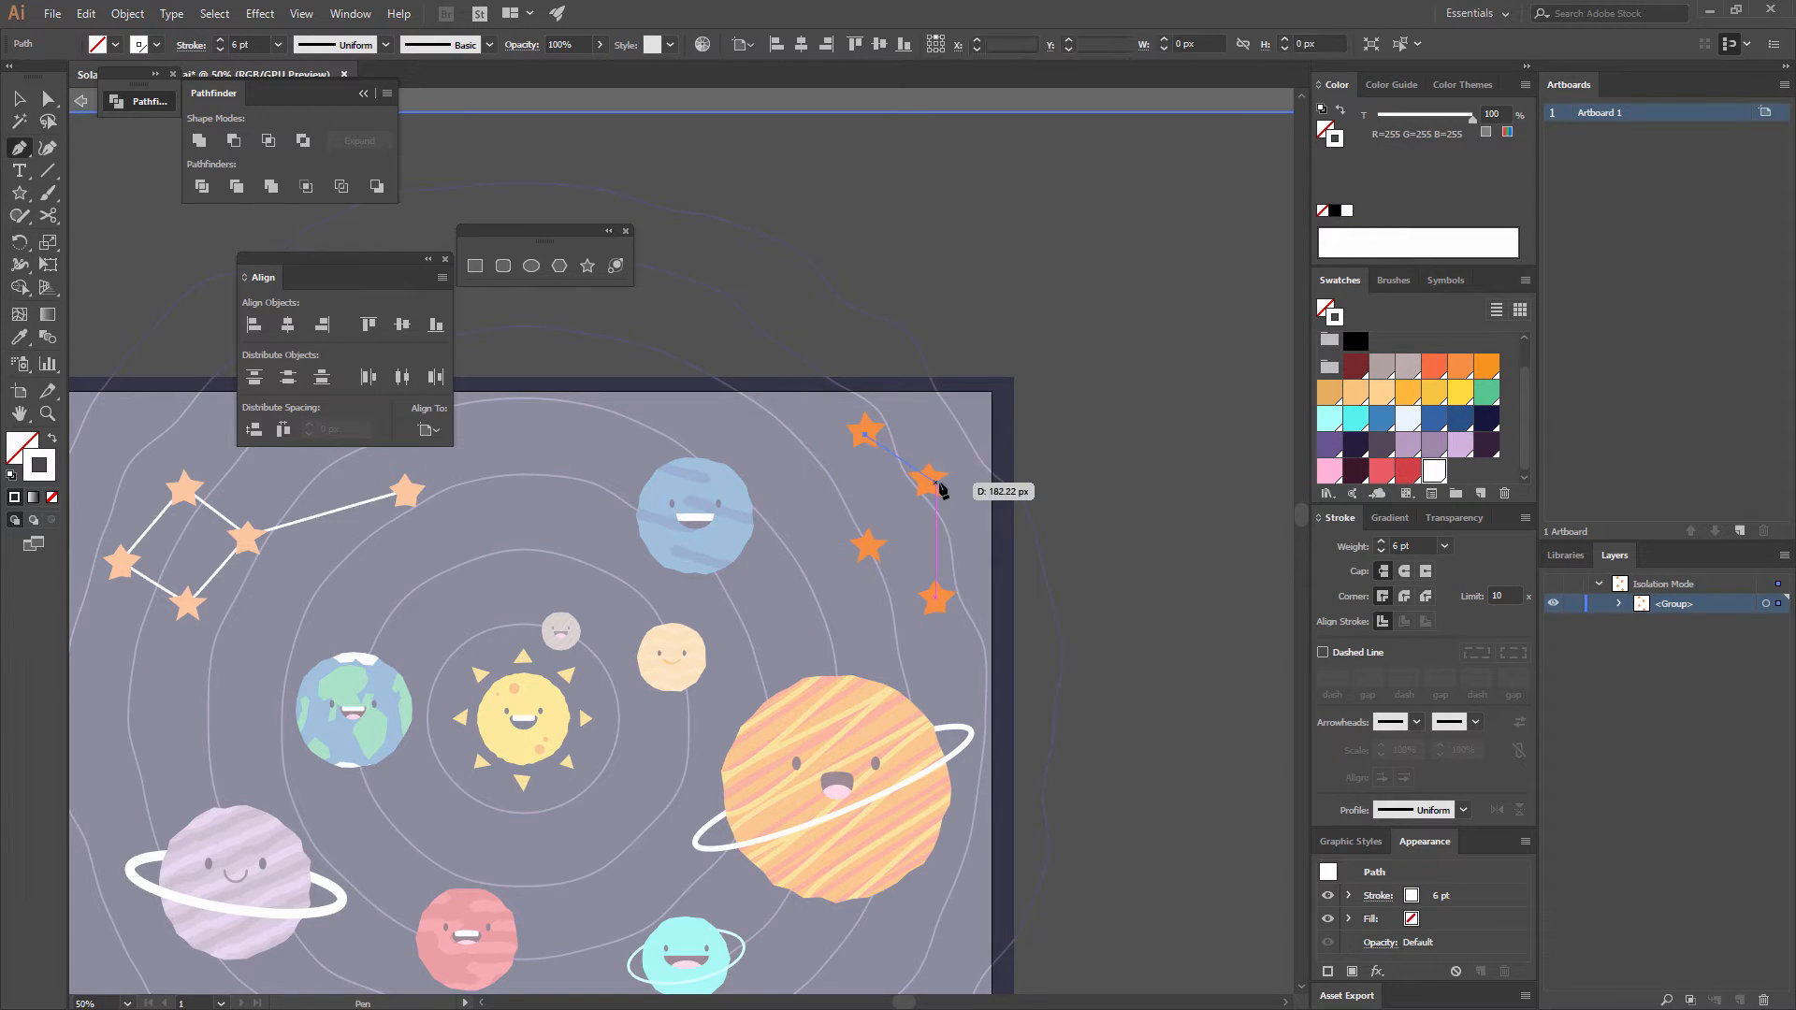
{"action": "left_click", "coordinate": [925, 480]}
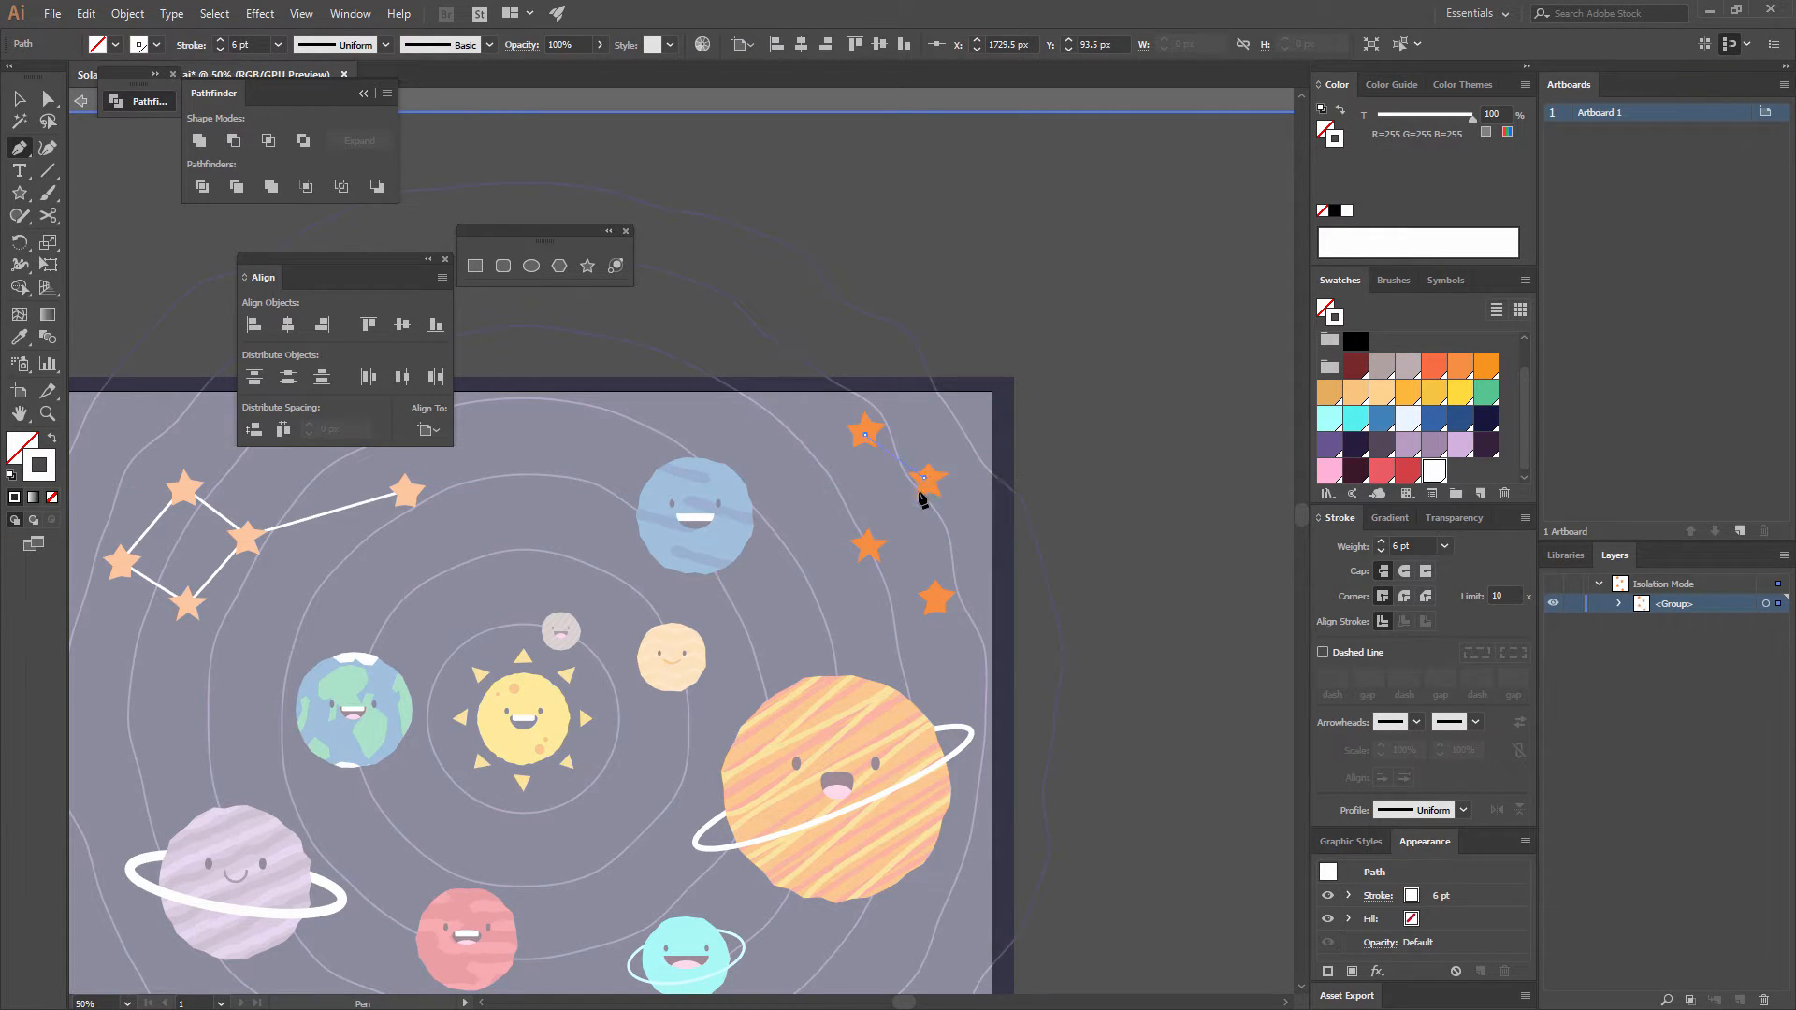
{"action": "left_click", "coordinate": [866, 545]}
{"action": "left_click", "coordinate": [939, 597]}
{"action": "key", "text": "v"}
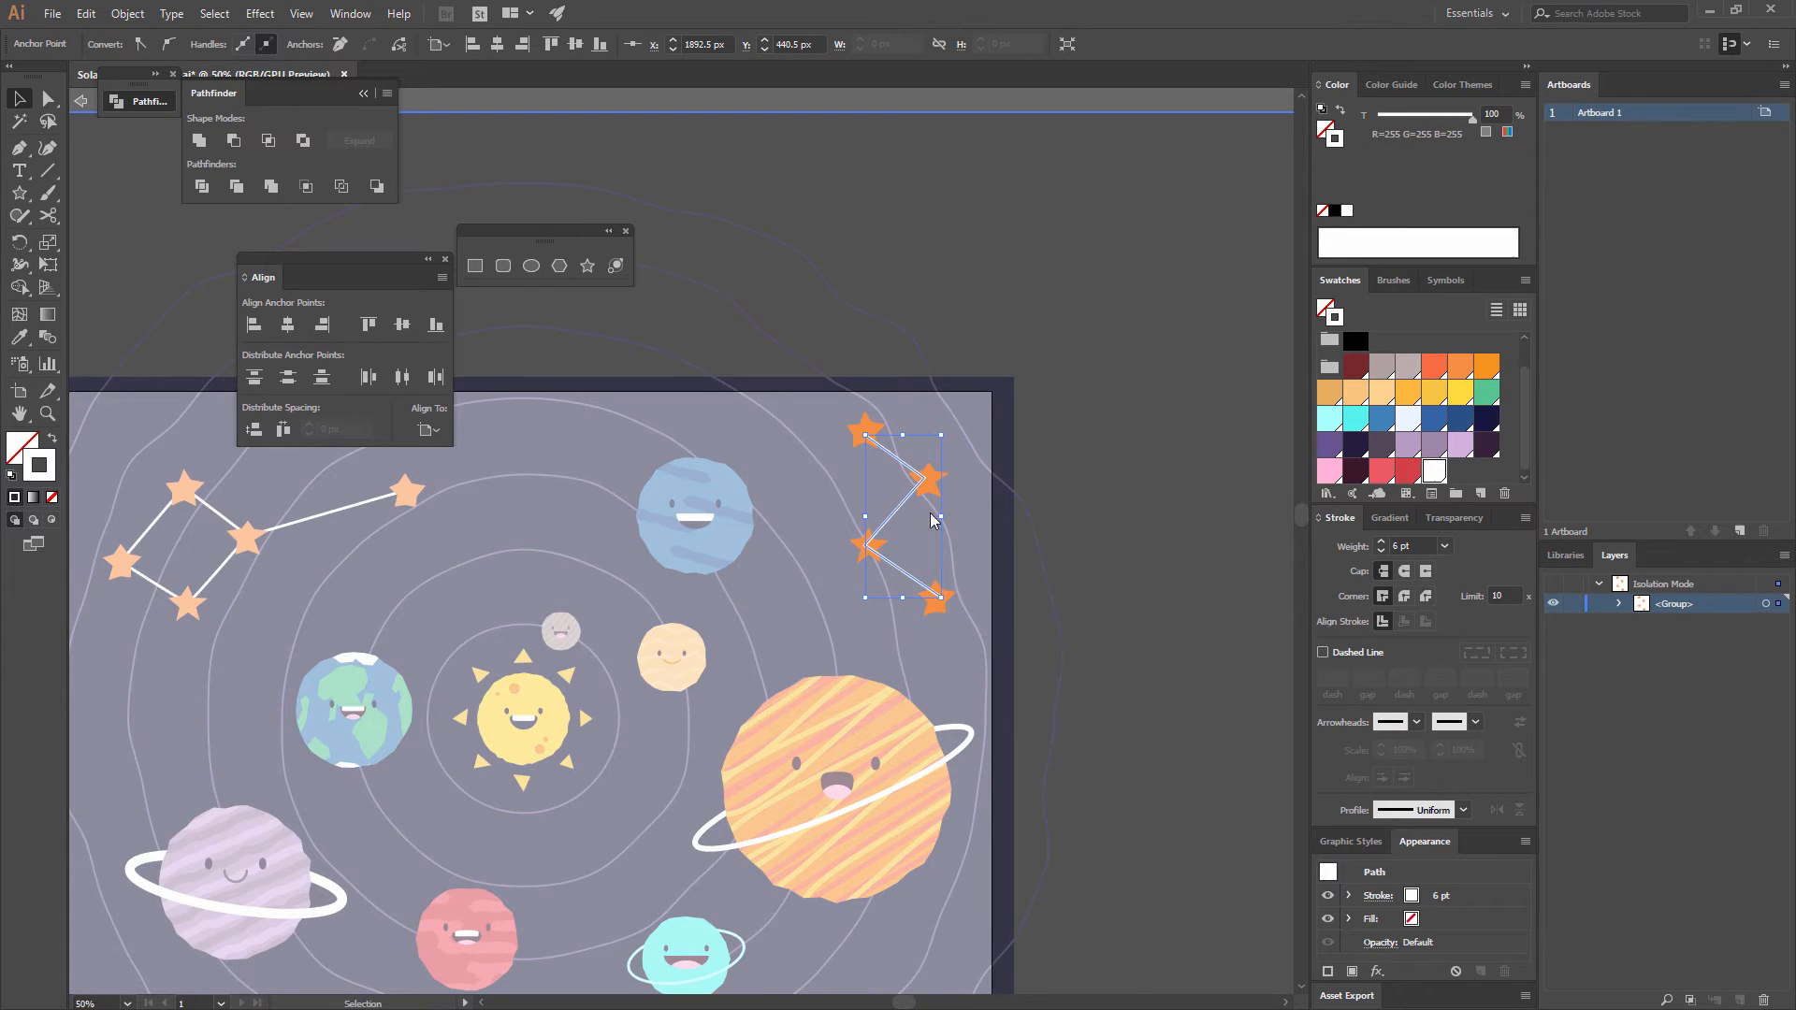
- Send the zigzag path behind the four stars and exit the group's isolation
{"action": "right_click", "coordinate": [930, 512]}
{"action": "mouse_move", "coordinate": [1004, 834]}
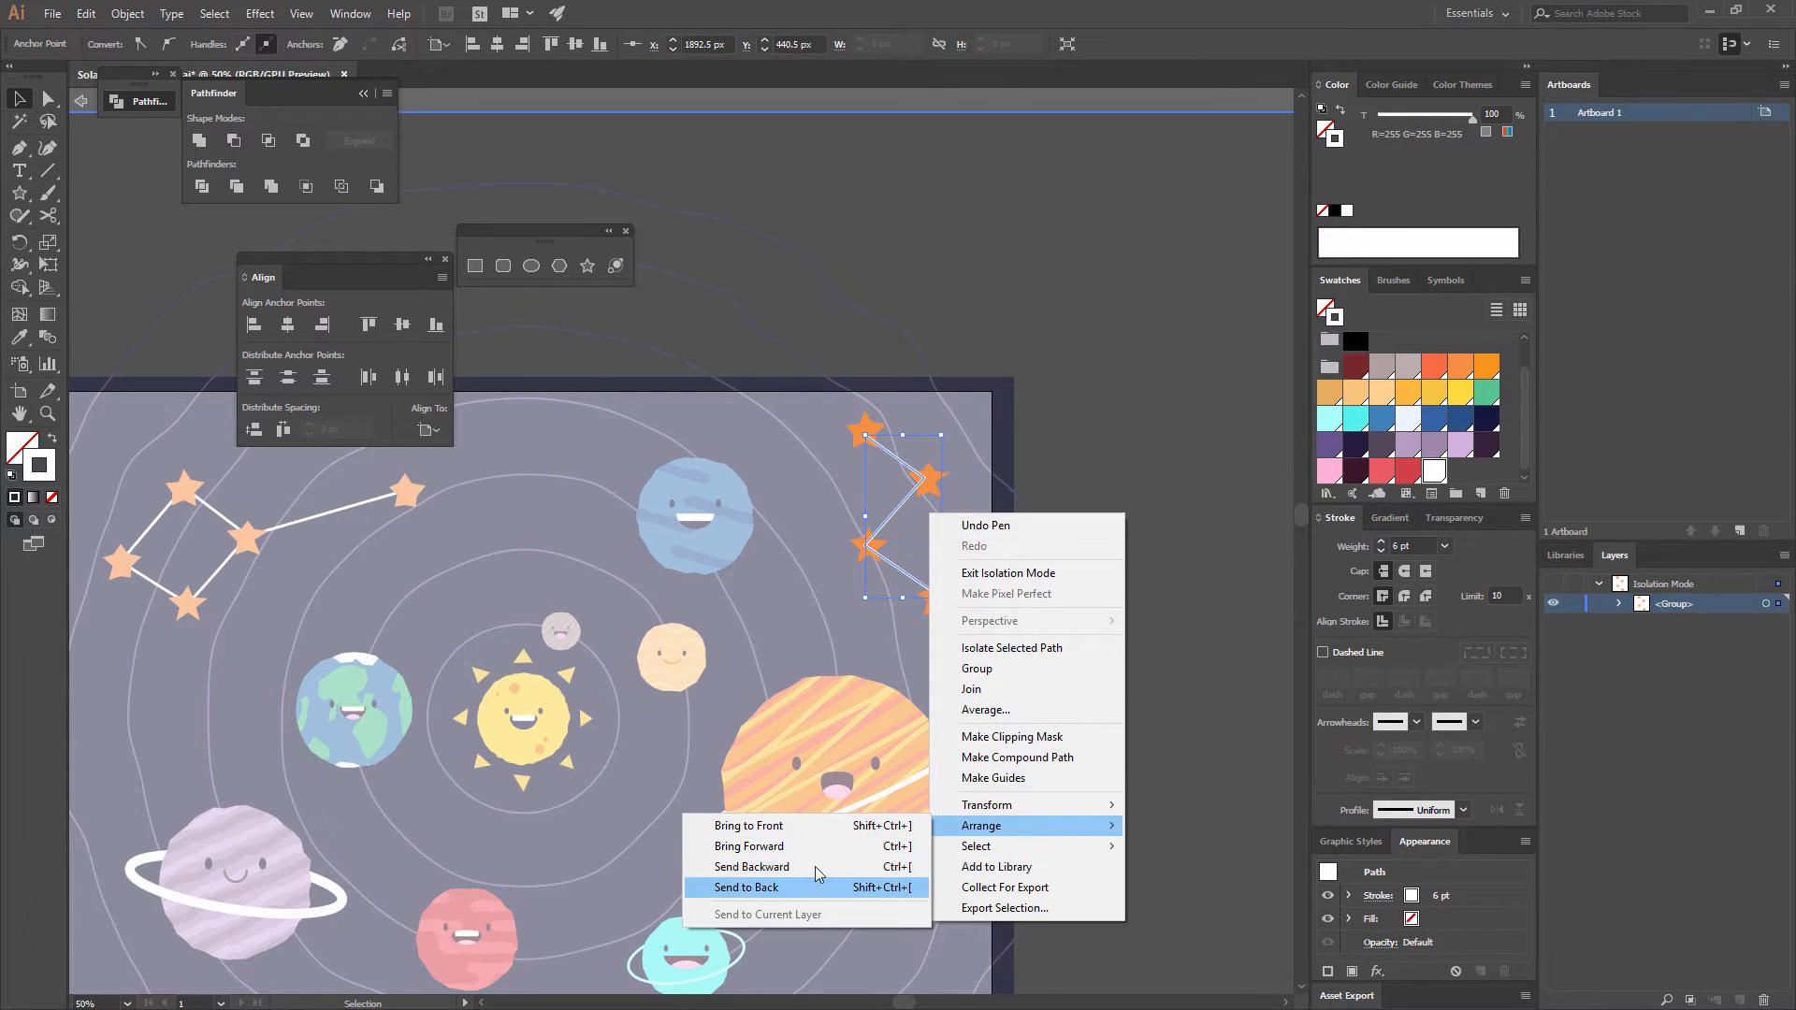
{"action": "left_click", "coordinate": [815, 868]}
{"action": "double_click", "coordinate": [1054, 488]}
{"action": "left_click_drag", "start_coordinate": [1053, 488], "coordinate": [1188, 262]}
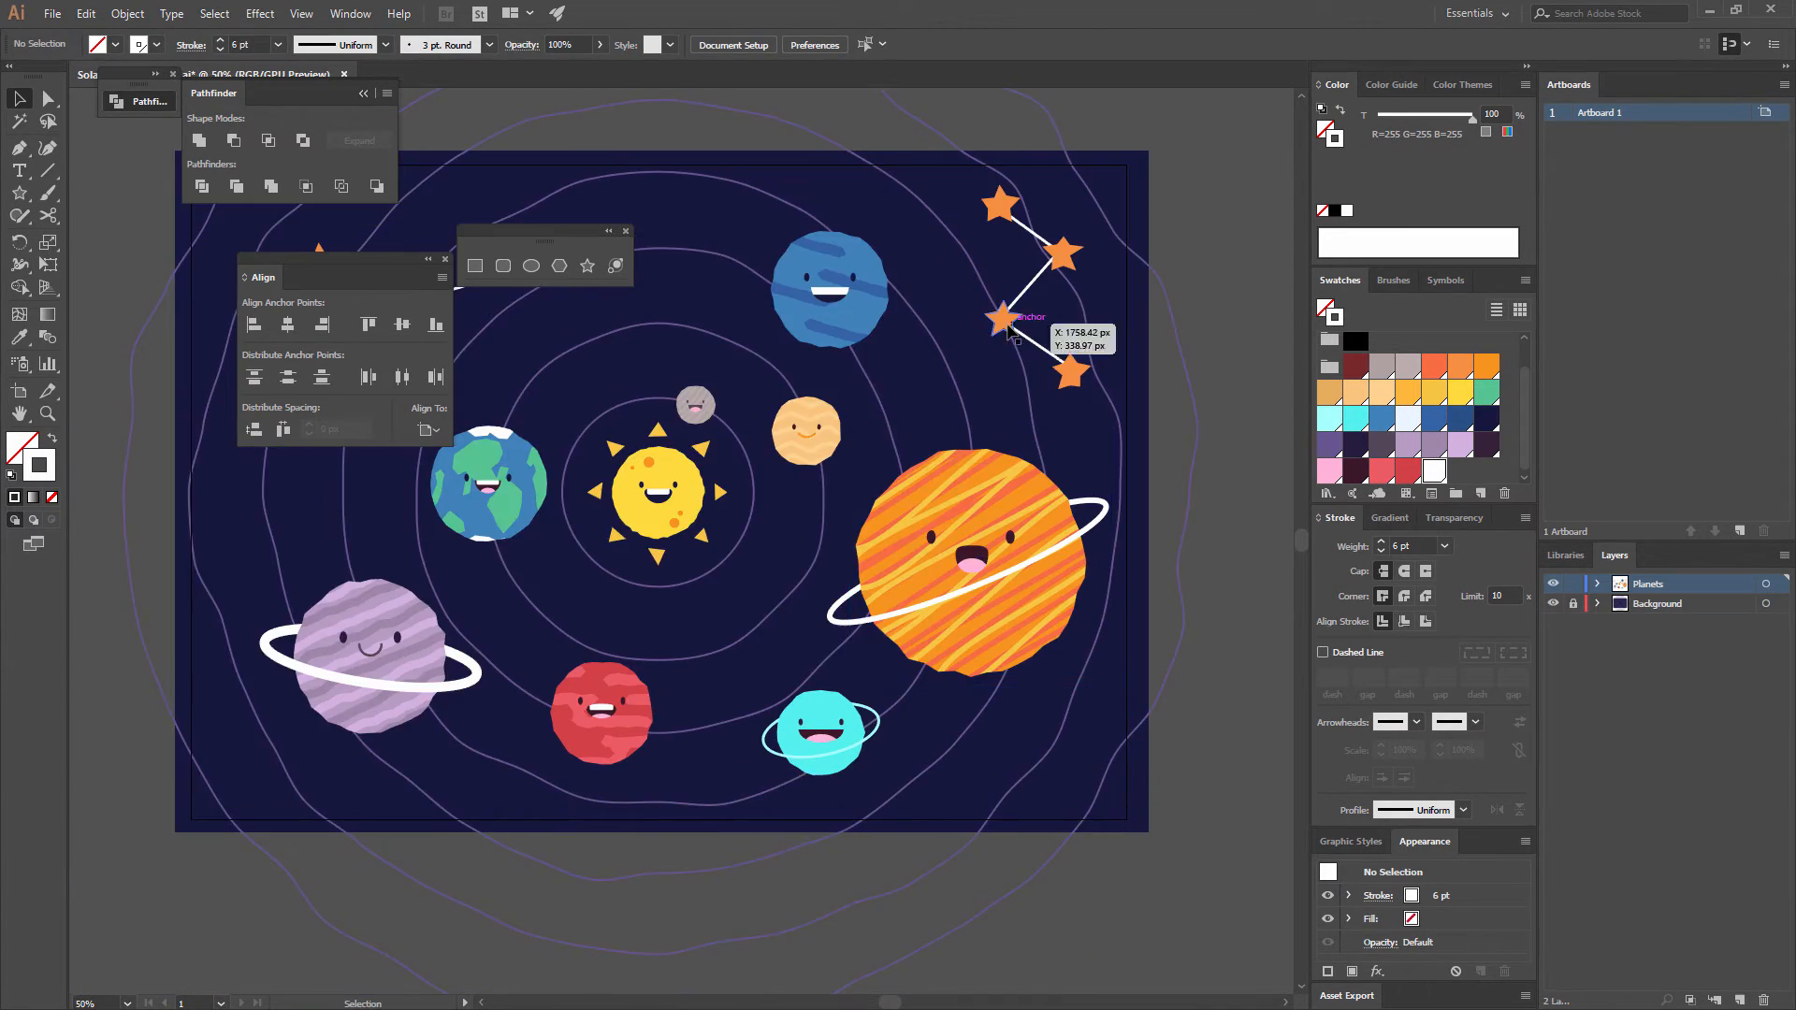
- Move the four-star constellation slightly away from the artboard's right edge and scale it down to about 179 px wide
{"action": "left_click_drag", "start_coordinate": [1001, 318], "coordinate": [1085, 329]}
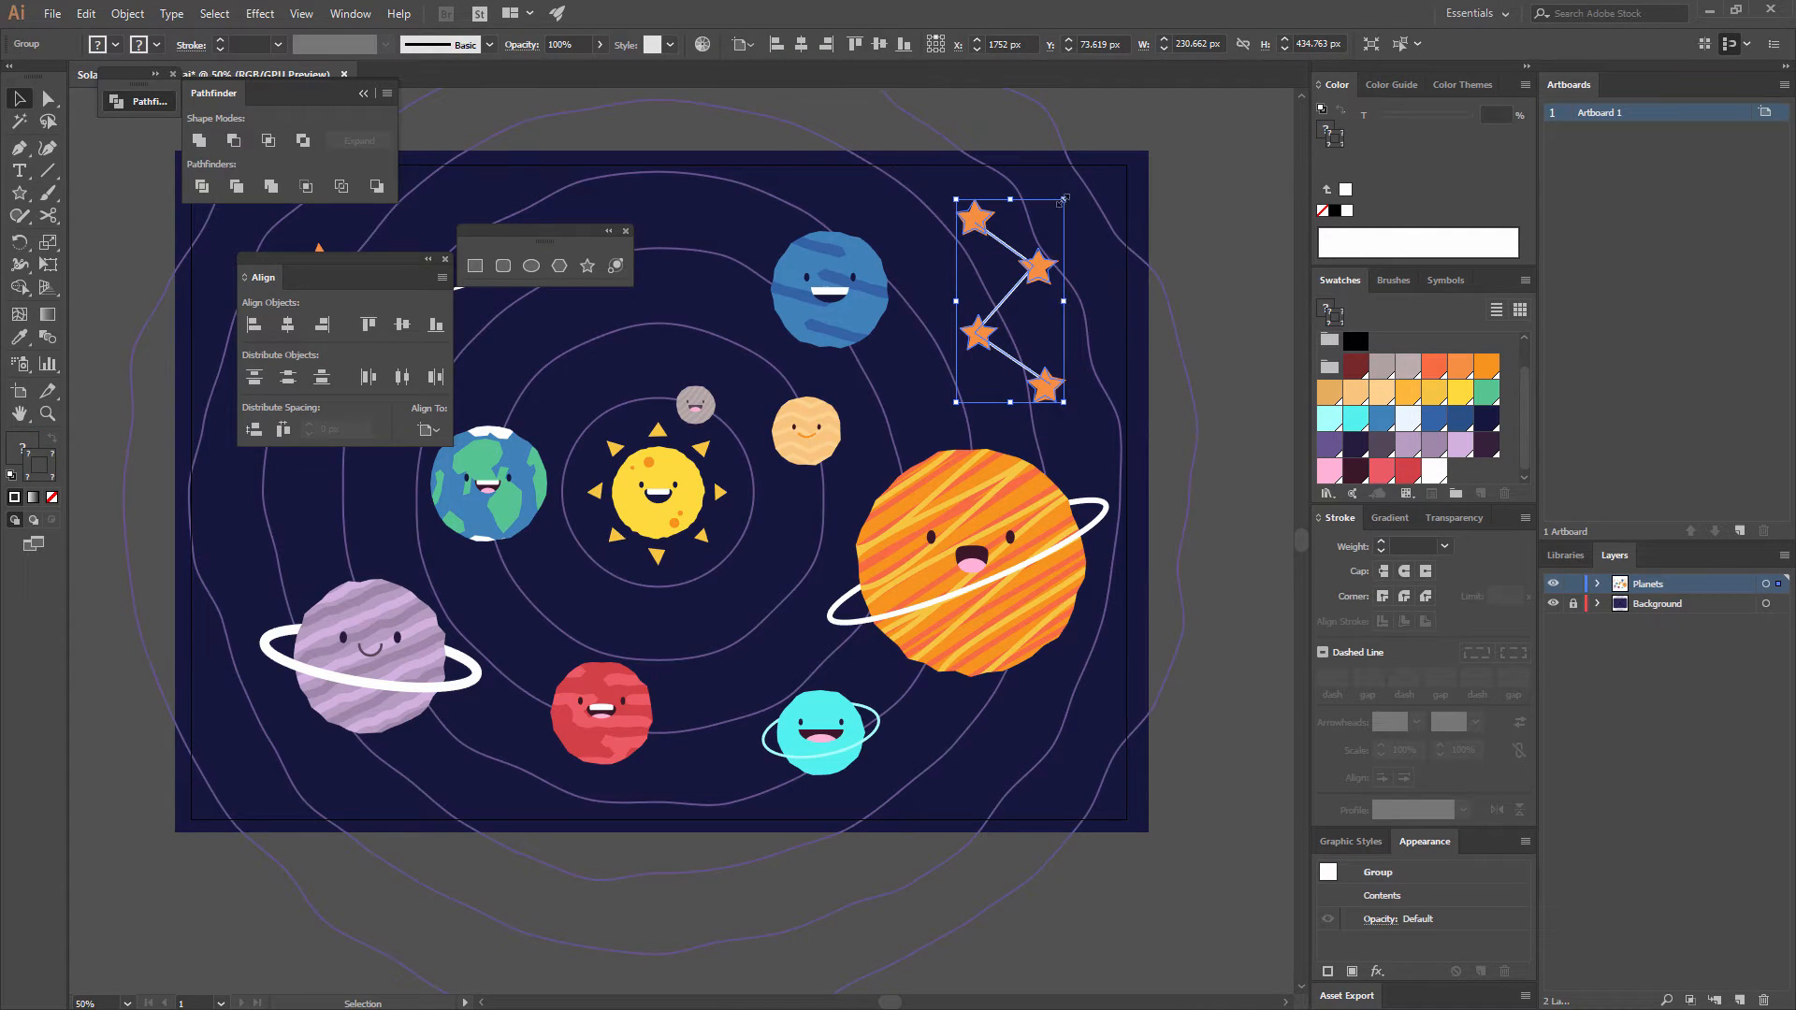
{"action": "left_click_drag", "start_coordinate": [1064, 198], "coordinate": [1054, 204]}
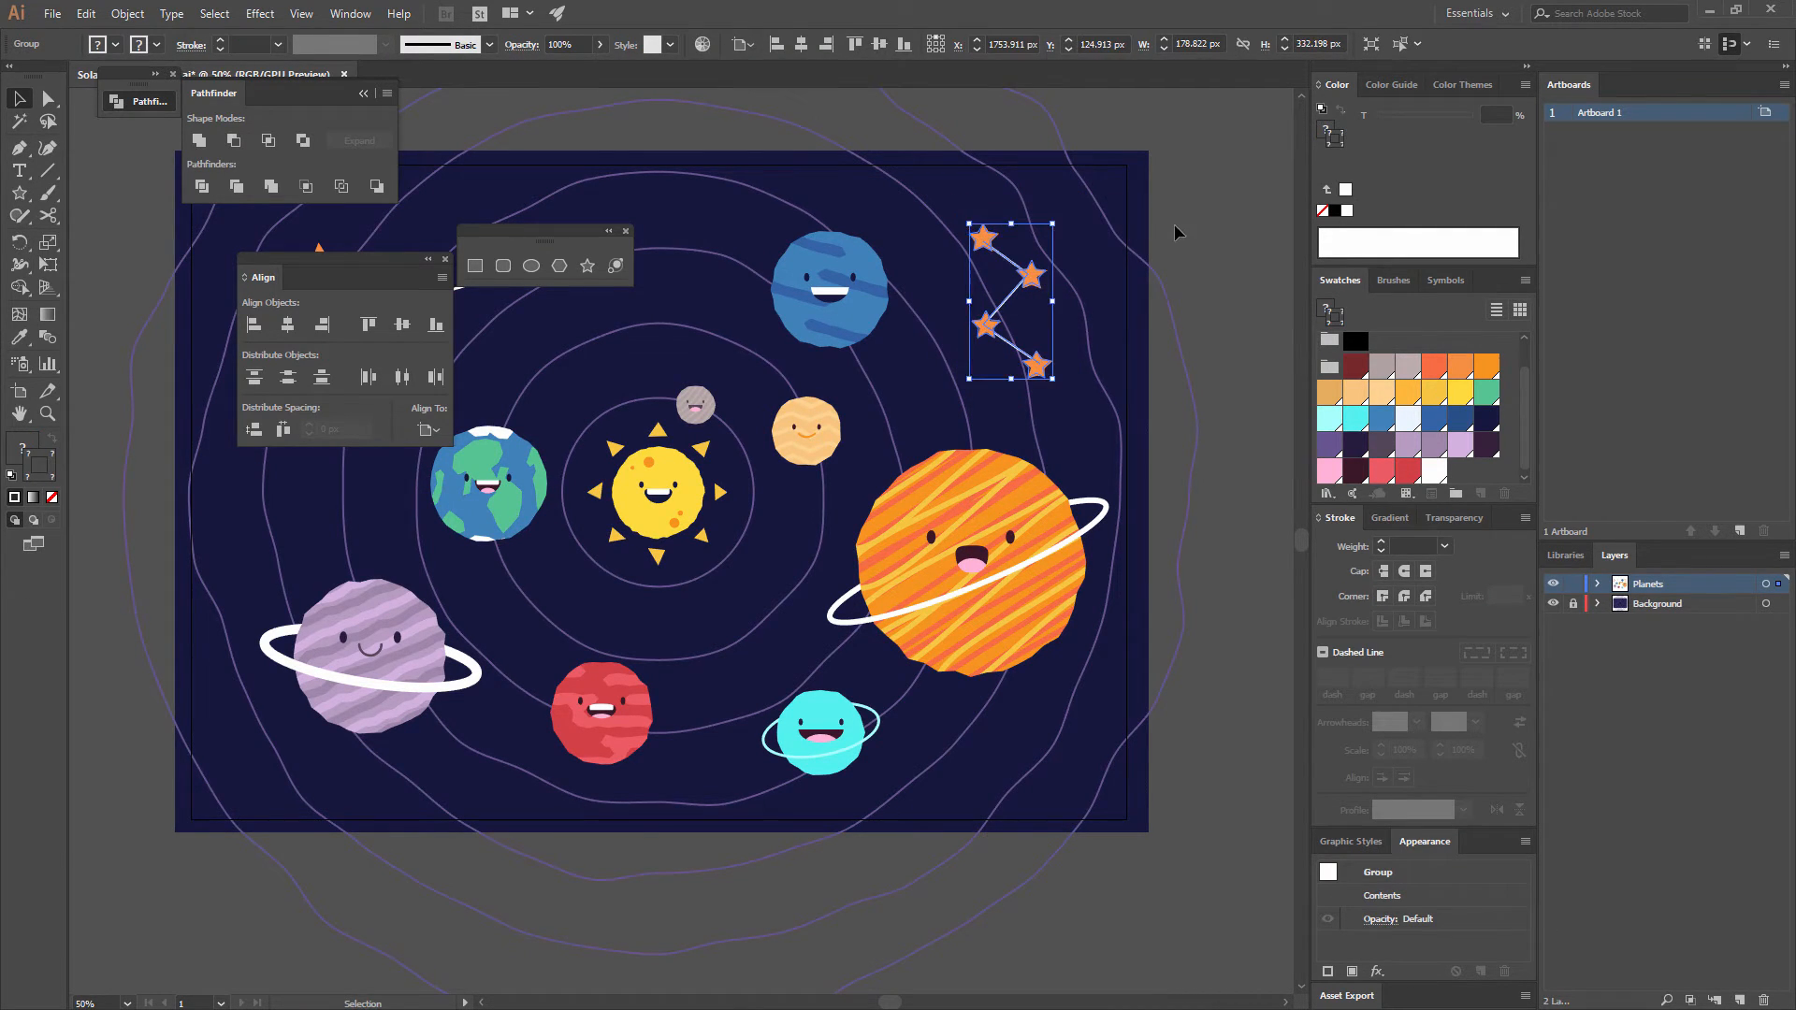
{"action": "left_click", "coordinate": [1175, 233]}
{"action": "left_click_drag", "start_coordinate": [947, 239], "coordinate": [993, 420]}
- Directly select all nine stars in both constellations and recolor their fill to the yellow swatch R=255 G=219 B=61
{"action": "key", "text": "a"}
{"action": "left_click", "coordinate": [1061, 516]}
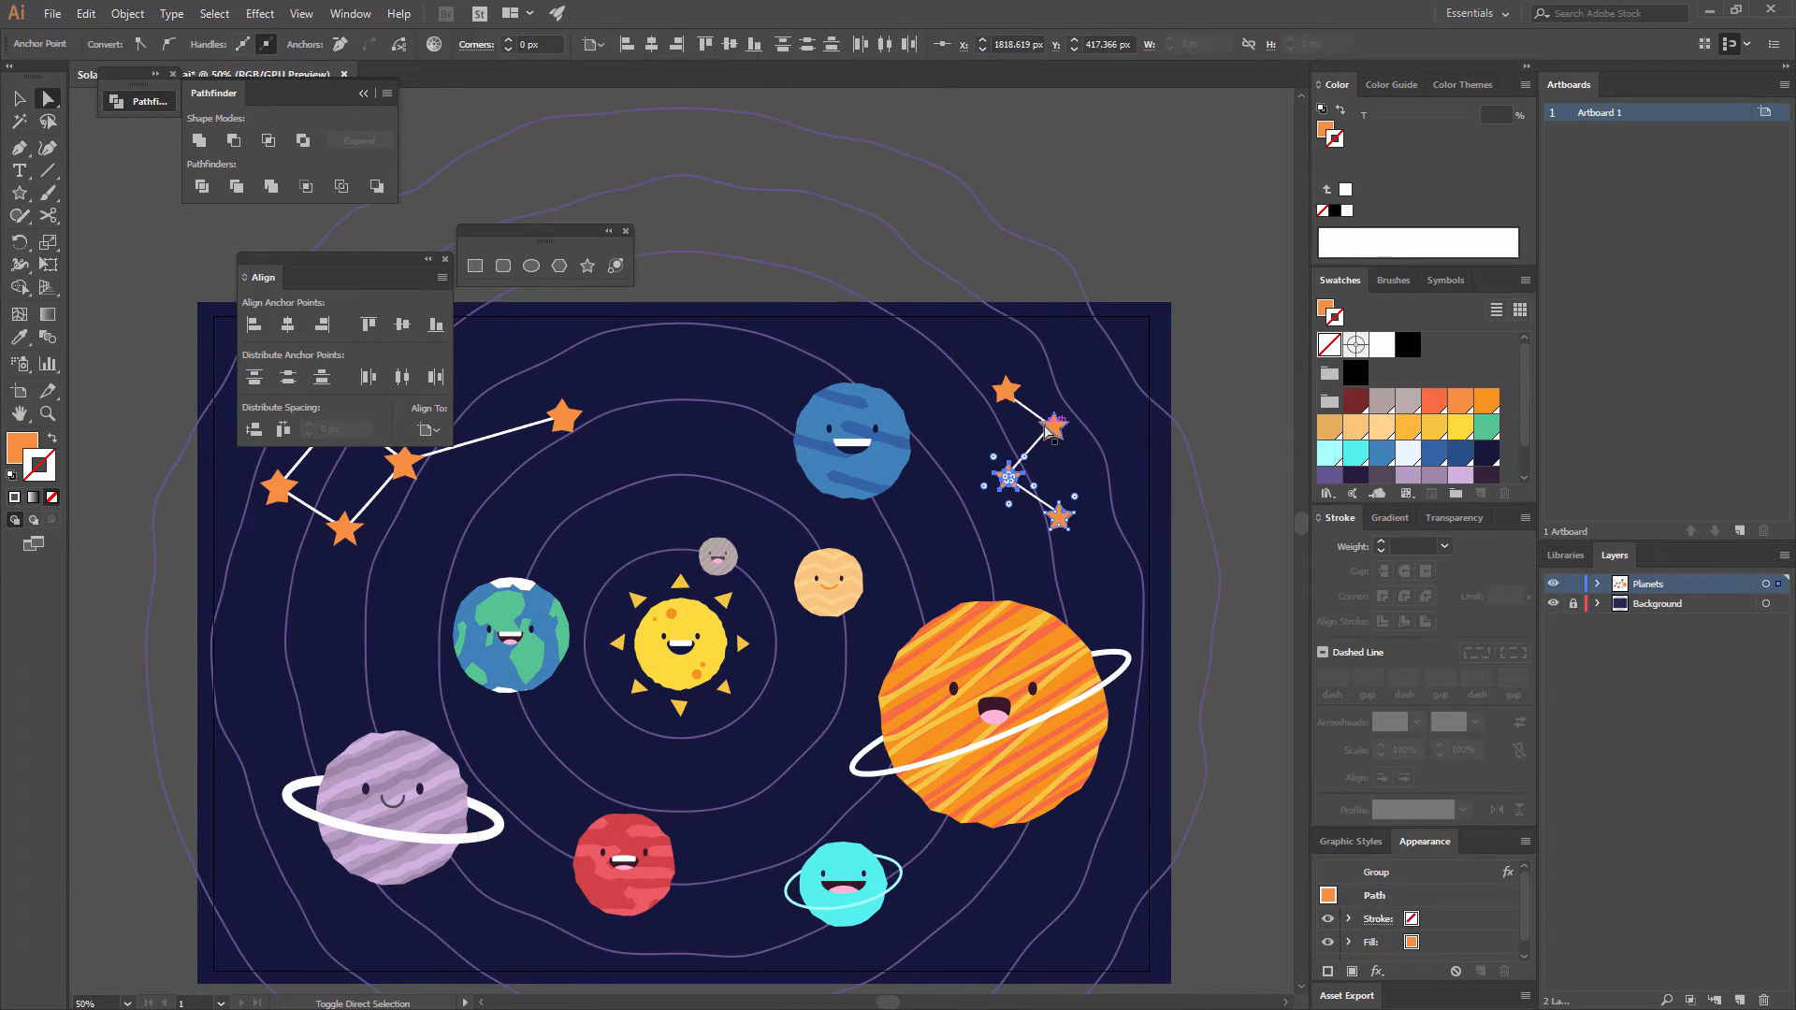
{"action": "left_click", "coordinate": [1165, 376]}
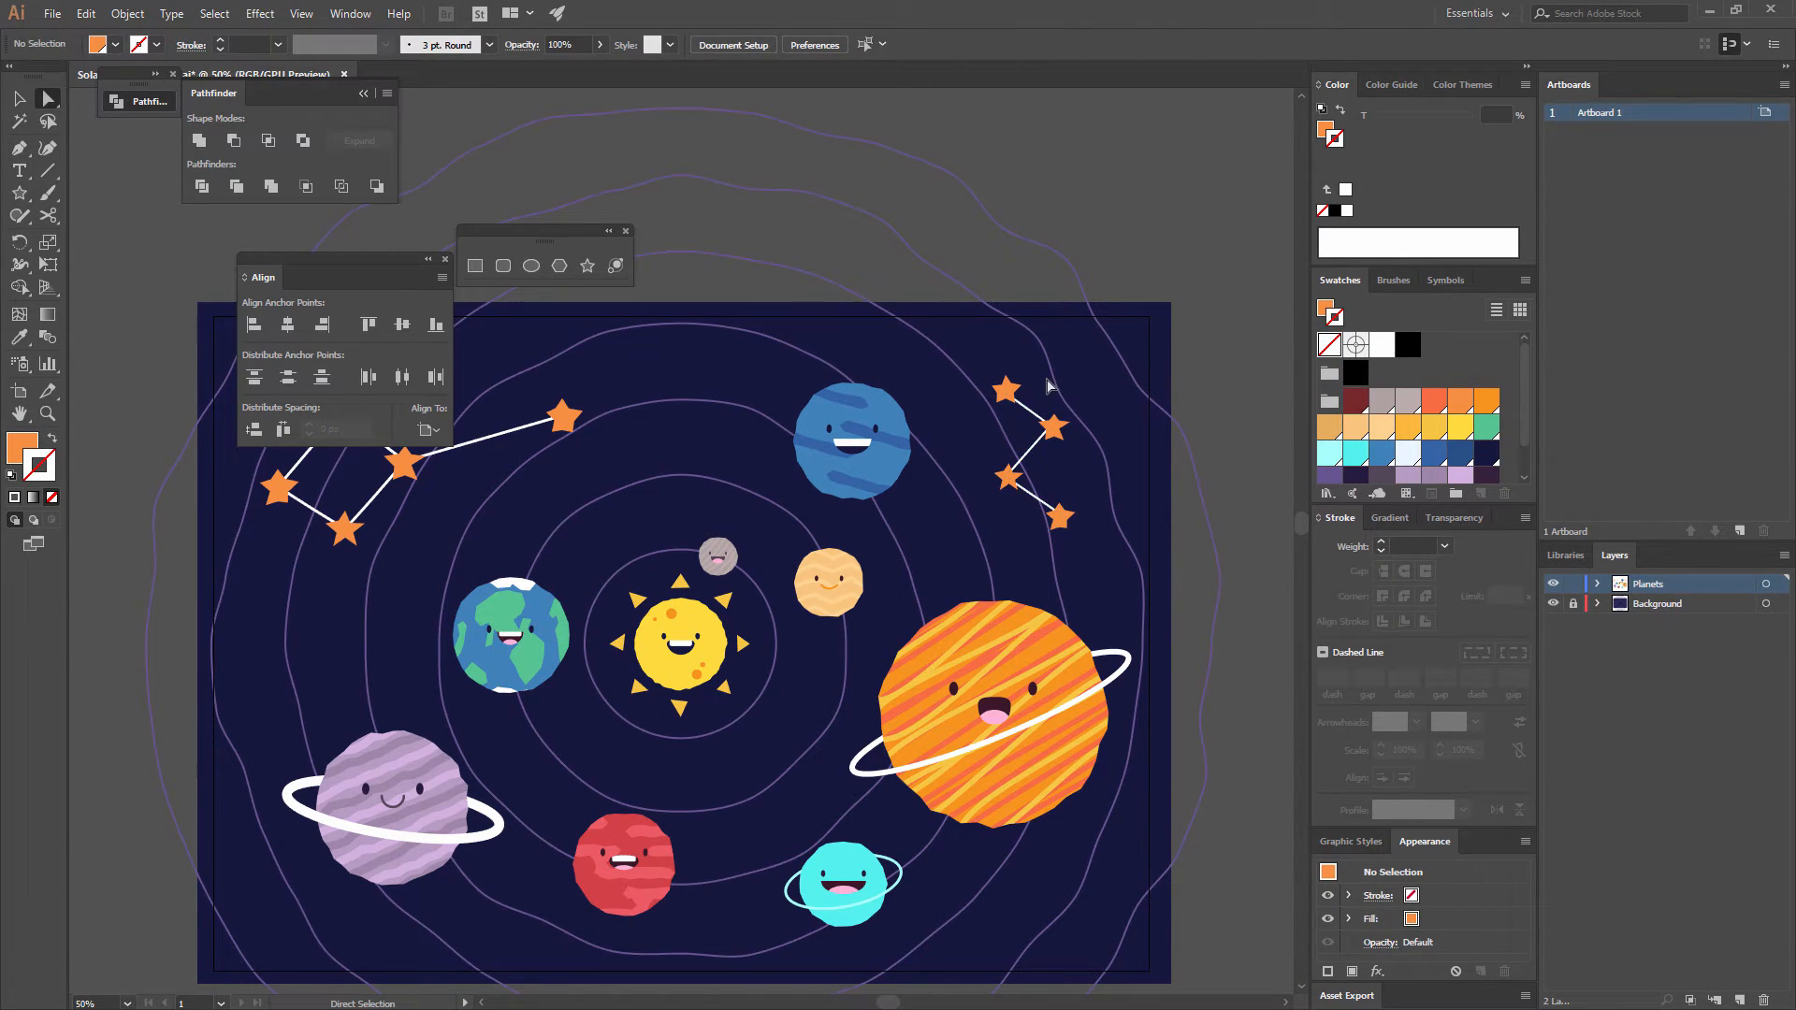
{"action": "left_click_drag", "start_coordinate": [770, 451], "coordinate": [861, 475]}
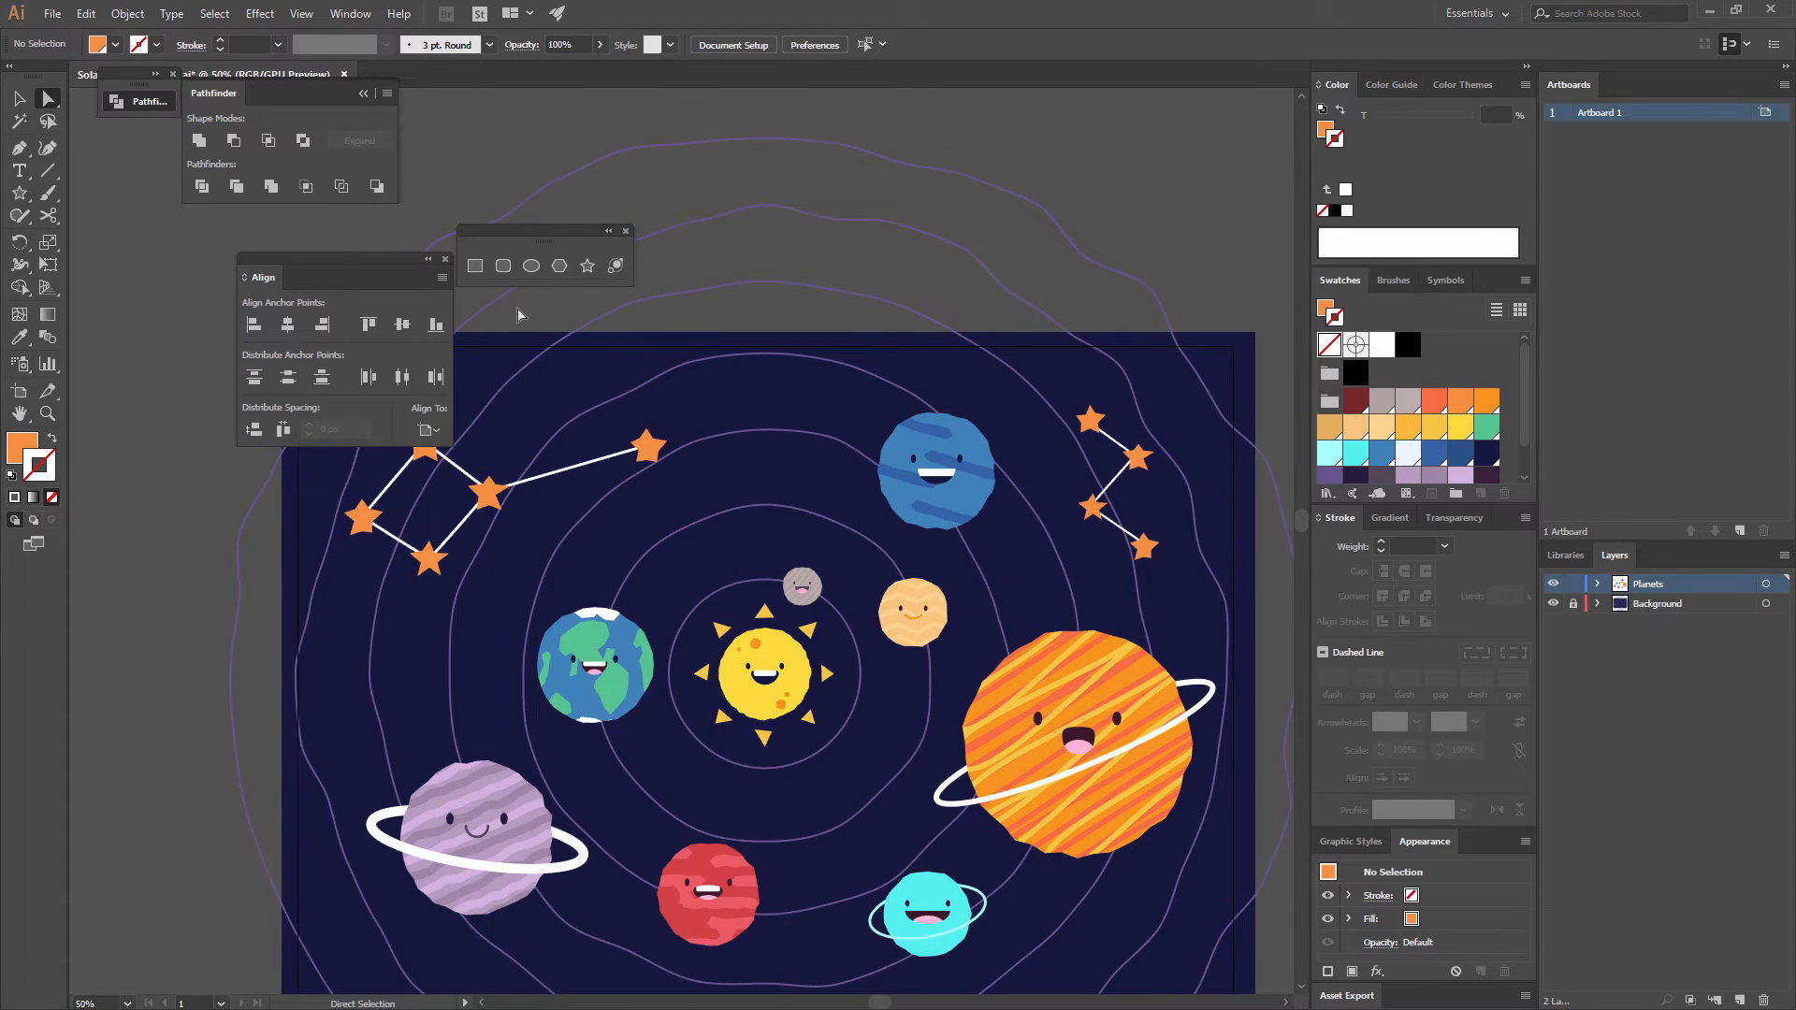
{"action": "left_click_drag", "start_coordinate": [702, 430], "coordinate": [769, 444]}
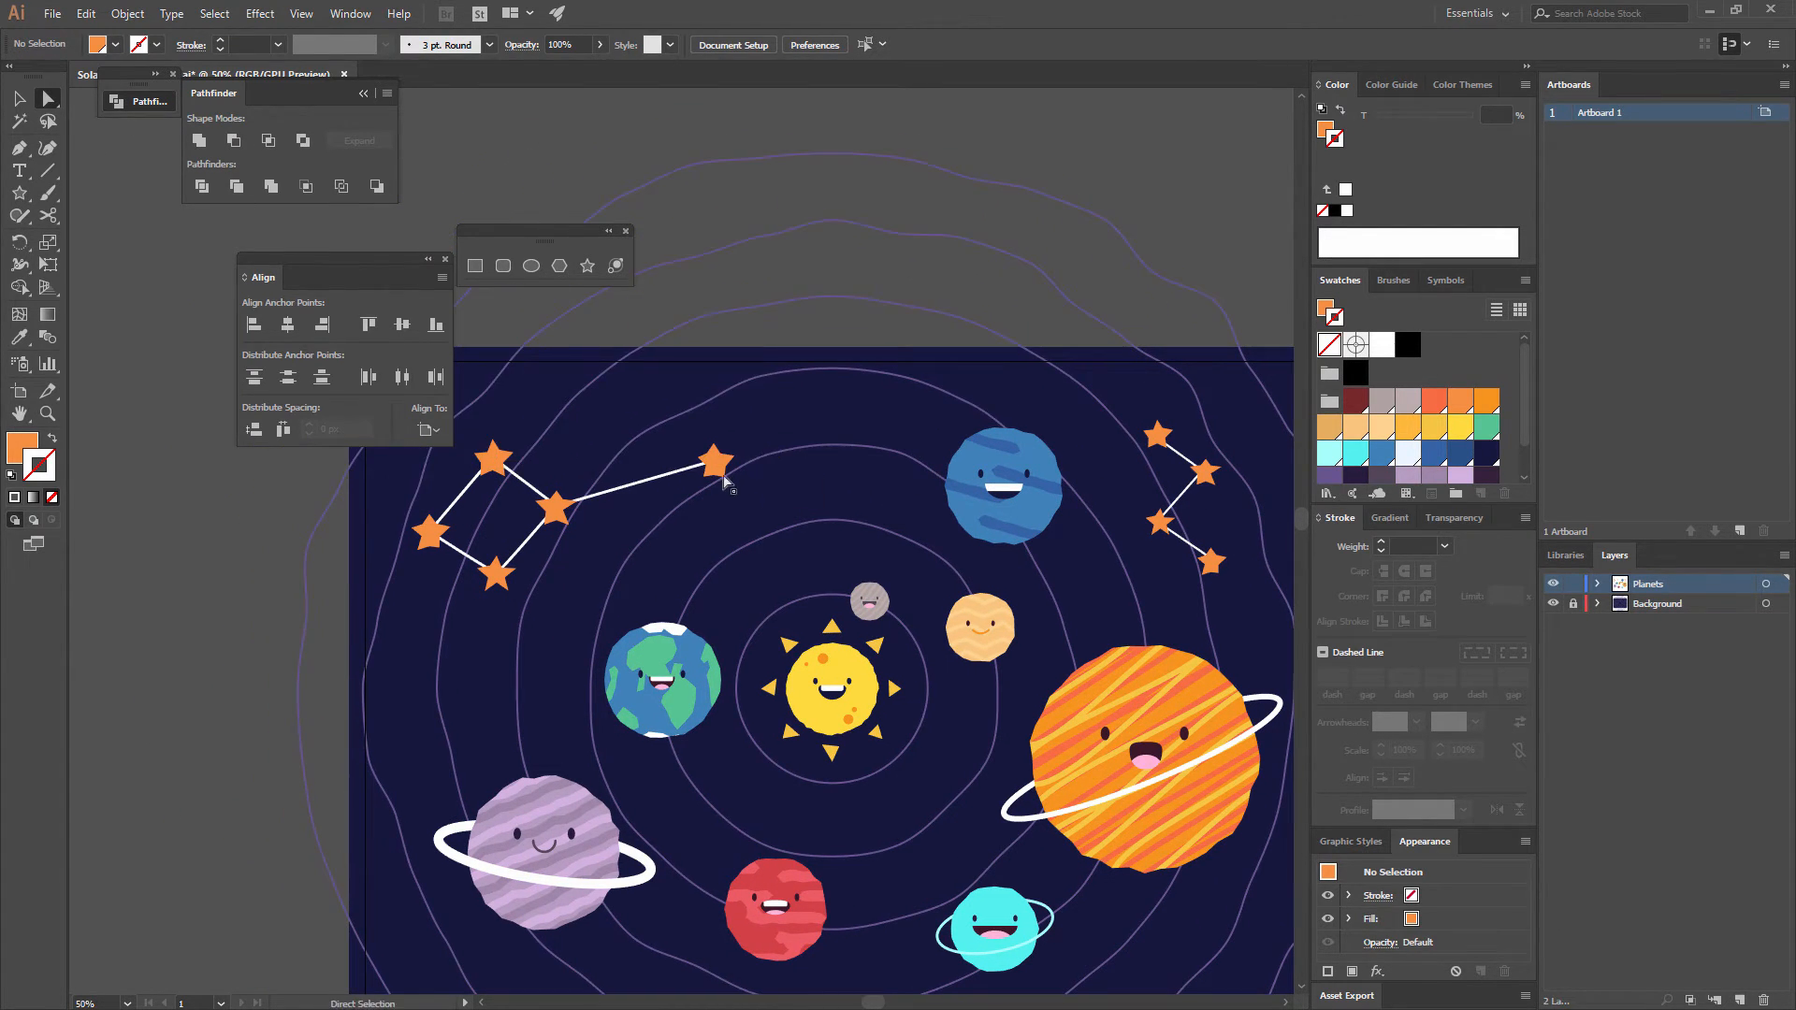
{"action": "left_click", "coordinate": [714, 462]}
{"action": "left_click", "coordinate": [555, 511], "text": "shift"}
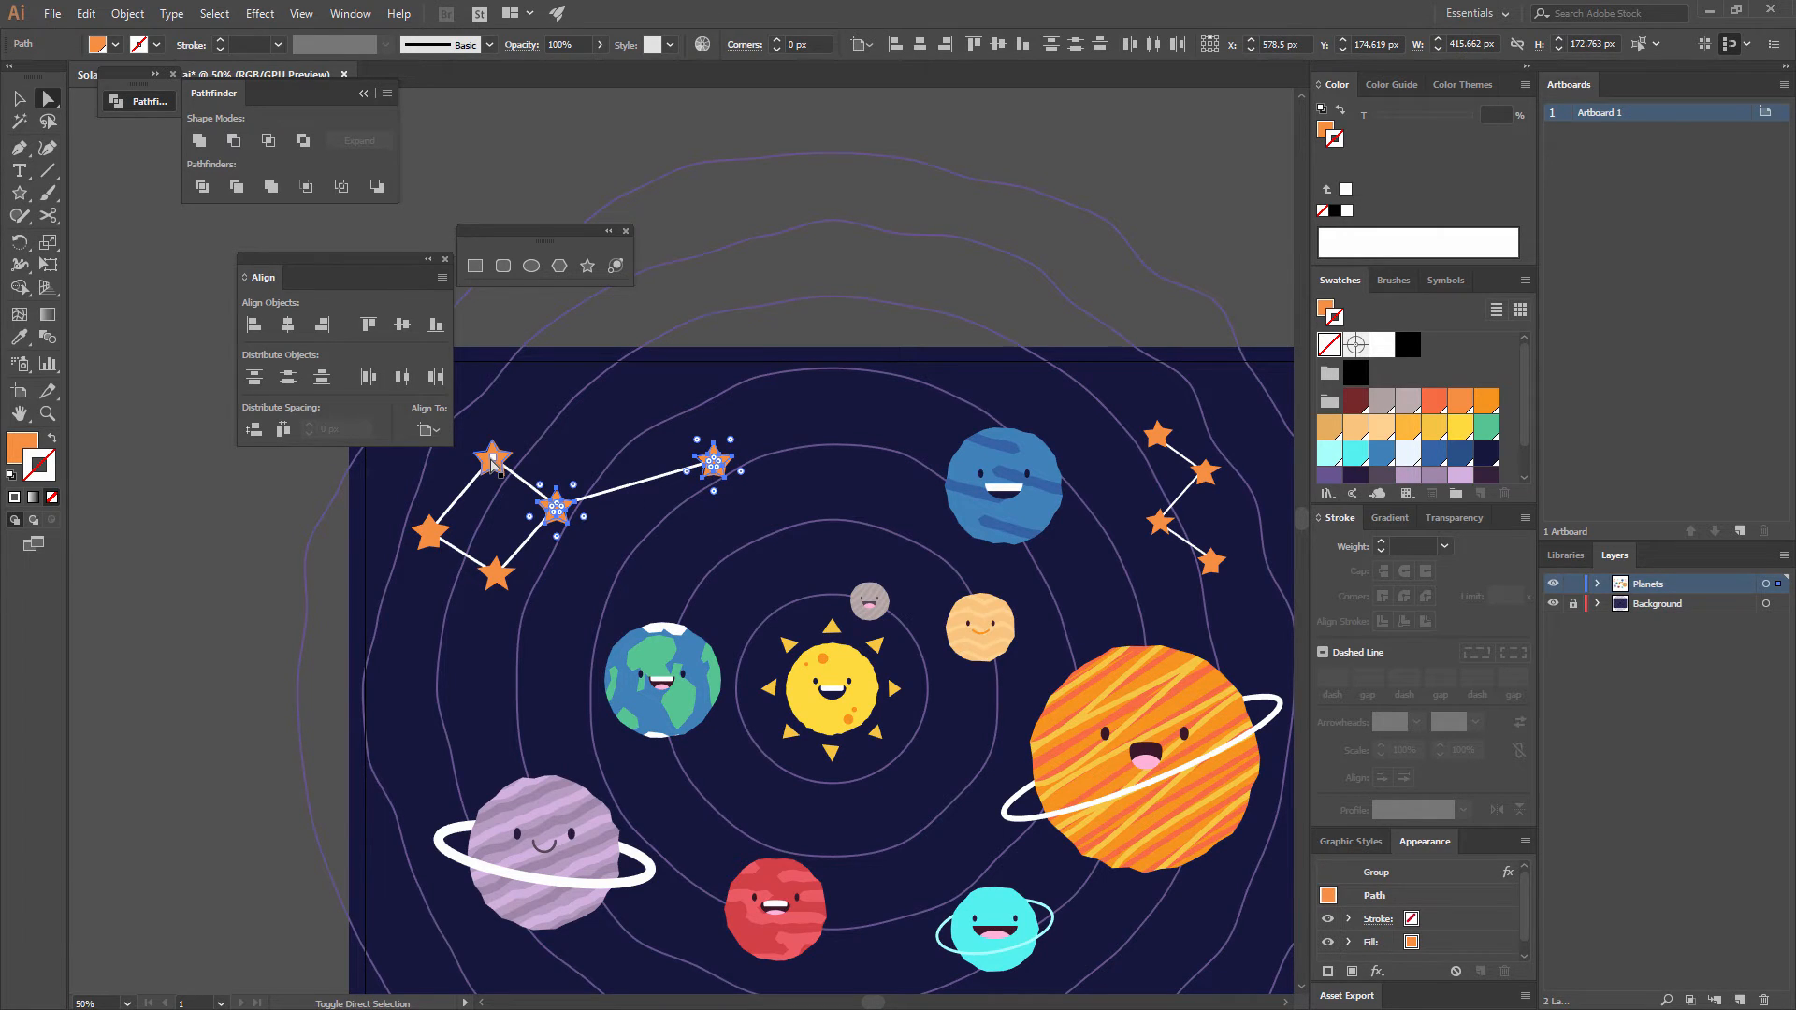
{"action": "left_click", "coordinate": [426, 541], "text": "shift"}
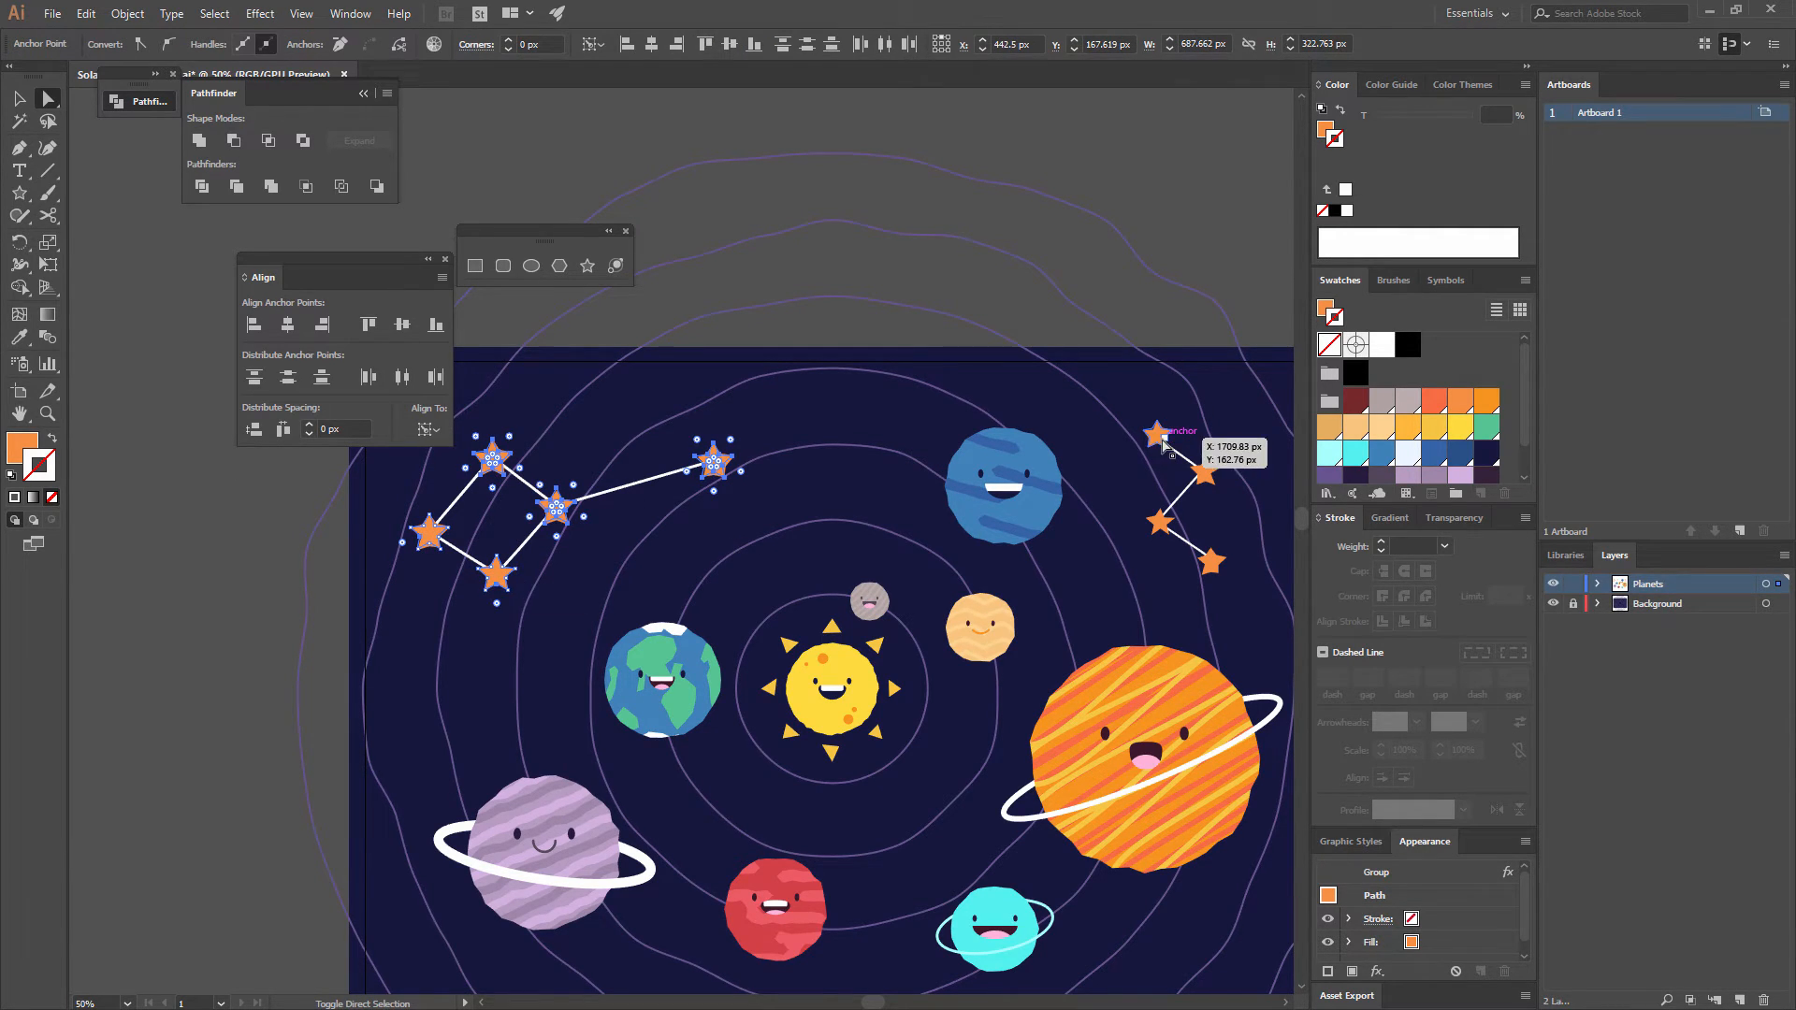
{"action": "left_click", "coordinate": [1157, 434], "text": "shift"}
{"action": "left_click", "coordinate": [1205, 473], "text": "shift"}
{"action": "left_click", "coordinate": [1160, 522], "text": "shift"}
{"action": "left_click", "coordinate": [1211, 561], "text": "shift"}
{"action": "left_click", "coordinate": [1218, 567], "text": "shift"}
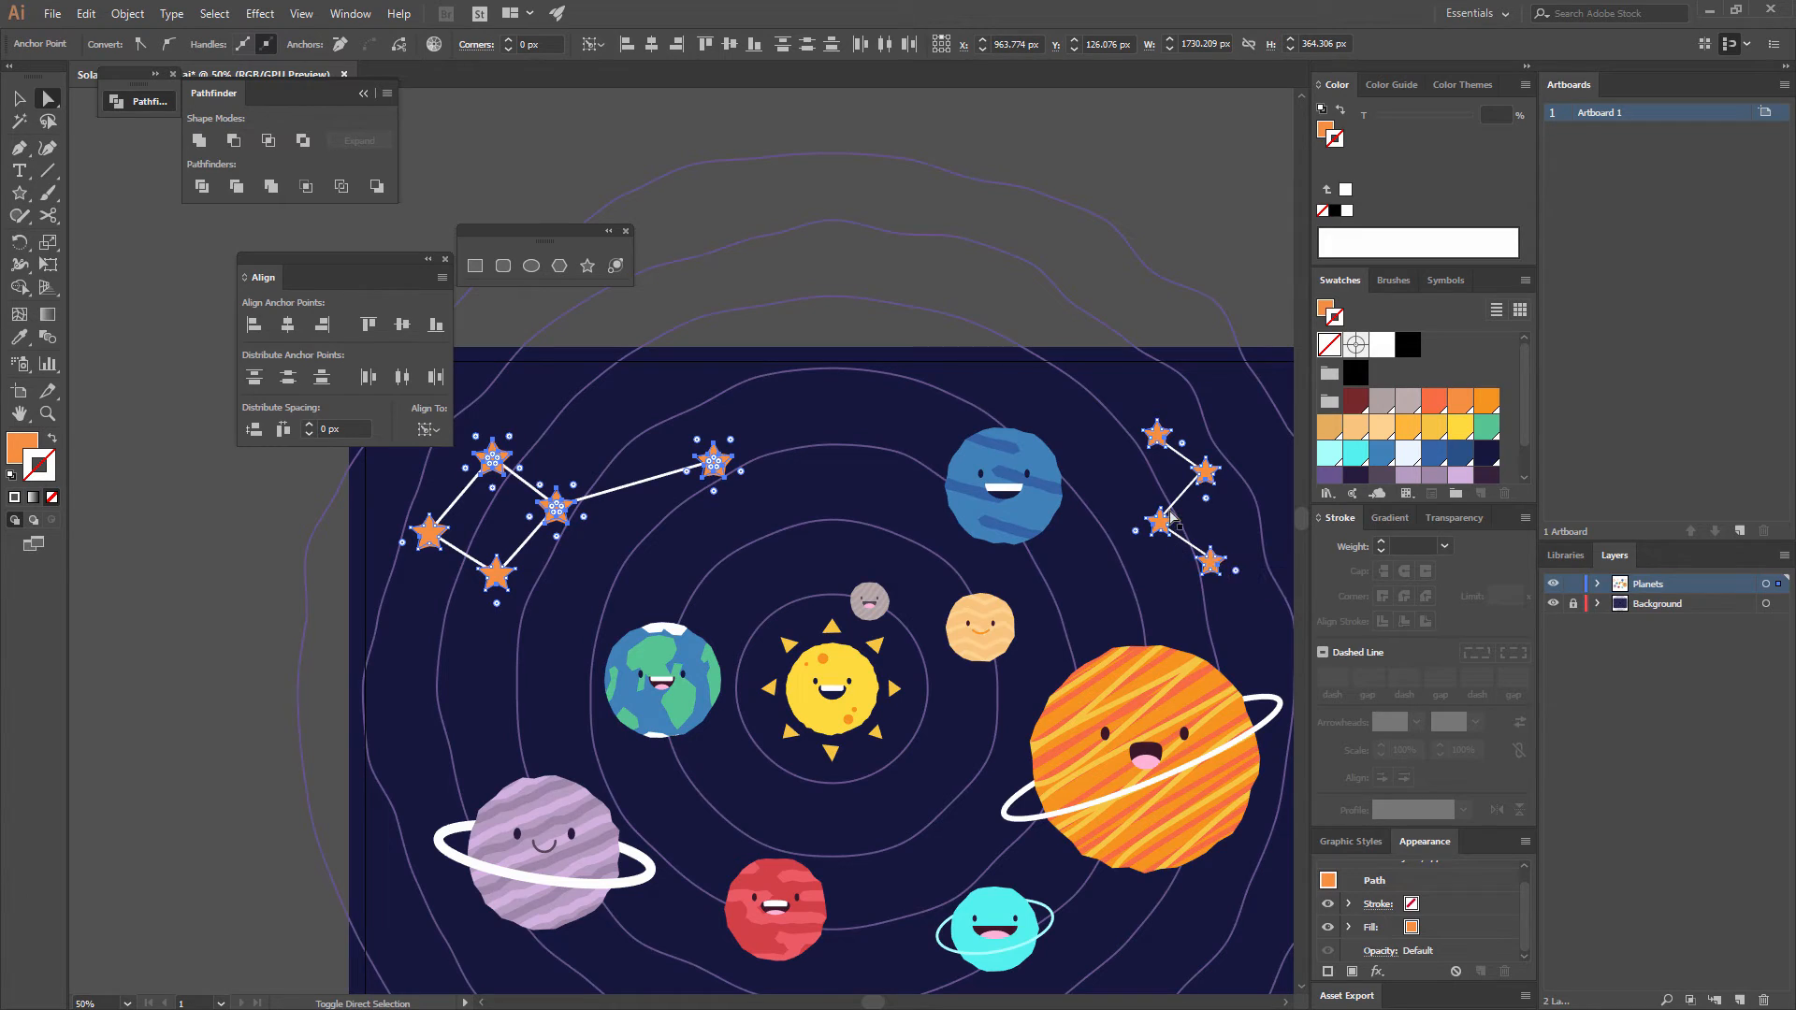
{"action": "left_click", "coordinate": [30, 448]}
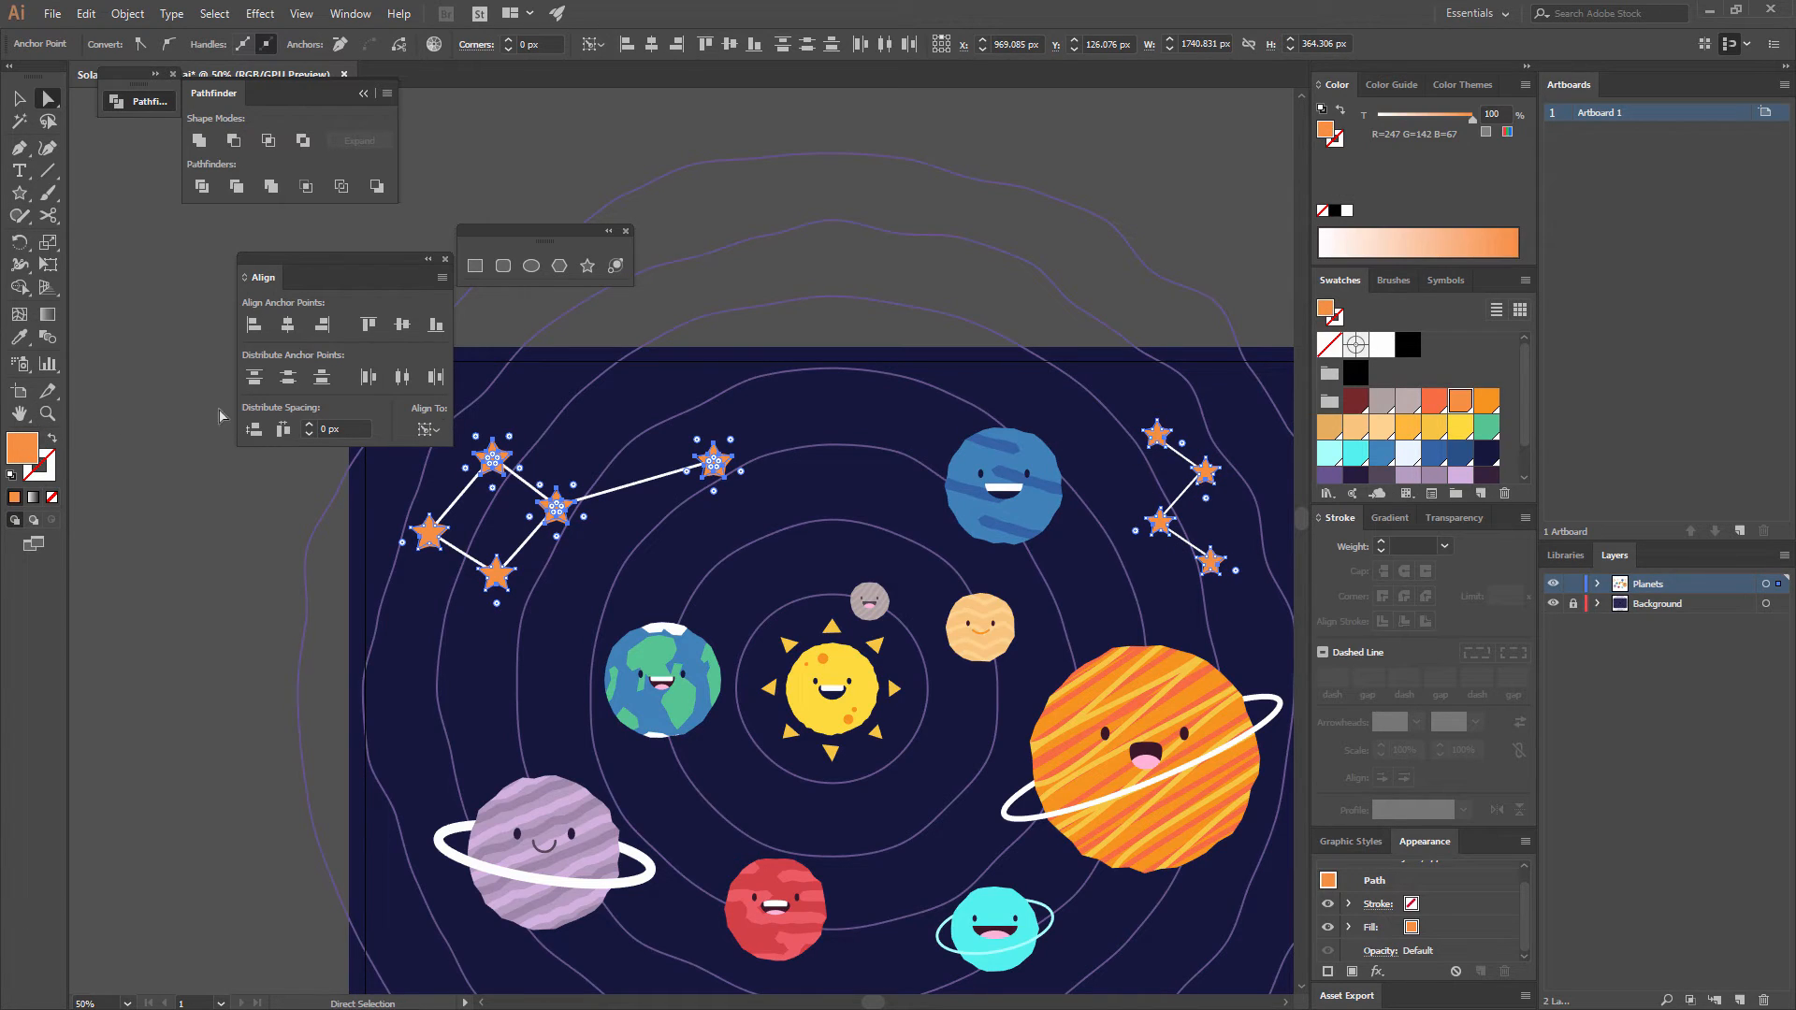
{"action": "left_click", "coordinate": [1457, 428]}
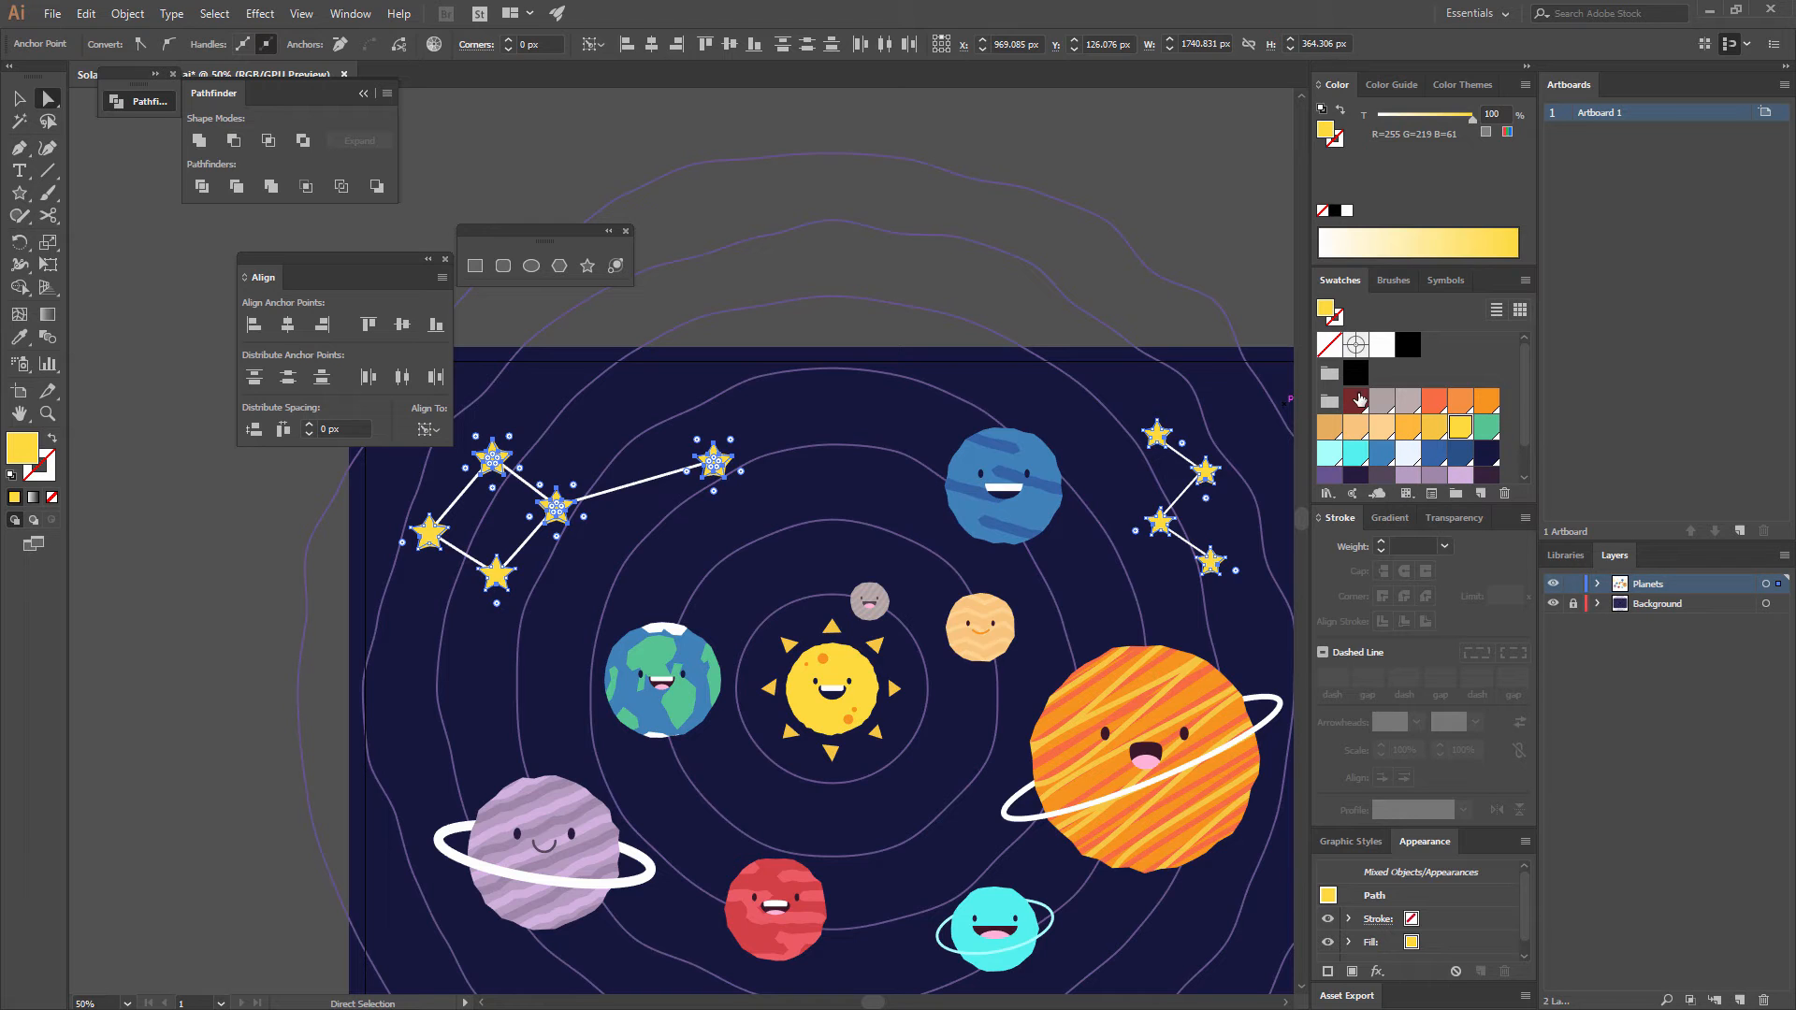
{"action": "left_click", "coordinate": [1071, 225]}
- Duplicate the small four-star constellation and place the copy beside the cyan planet, near the artboard's lower-right corner
{"action": "left_click_drag", "start_coordinate": [1041, 517], "coordinate": [727, 108]}
{"action": "left_click_drag", "start_coordinate": [978, 294], "coordinate": [972, 288]}
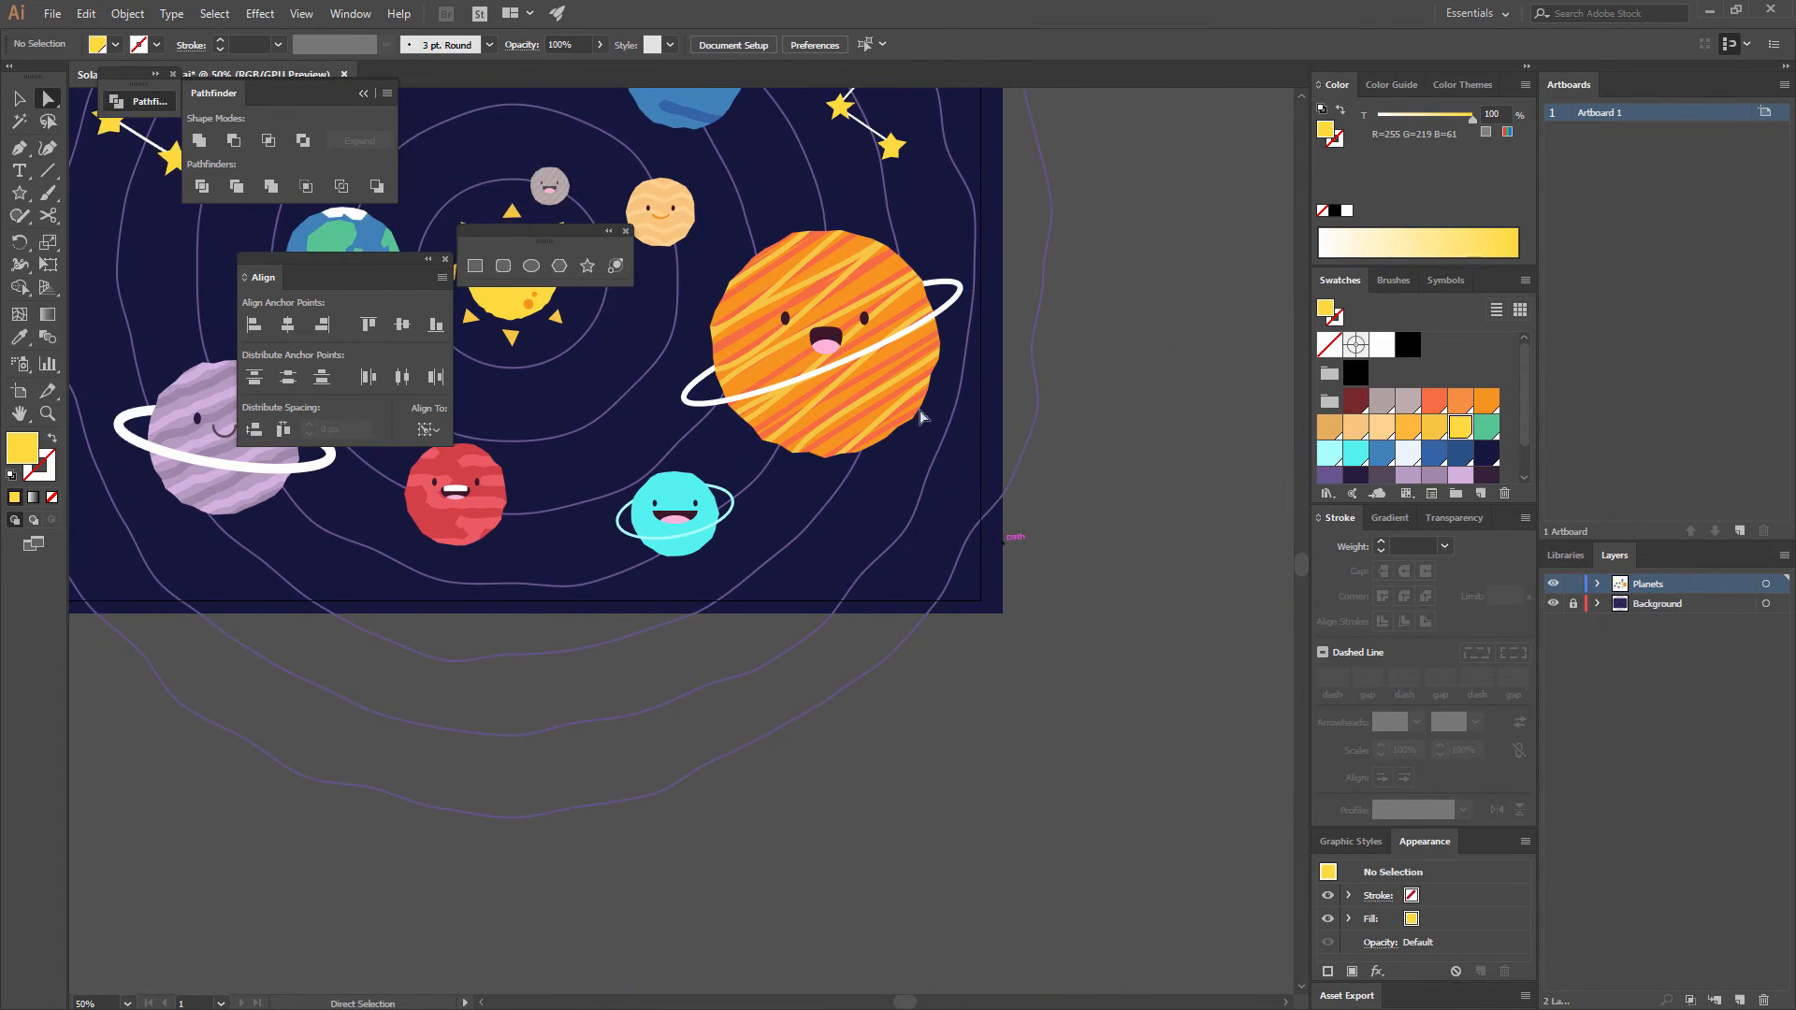
{"action": "scroll", "coordinate": [1096, 226], "scroll_direction": "up", "scroll_amount": 3}
{"action": "key", "text": "v"}
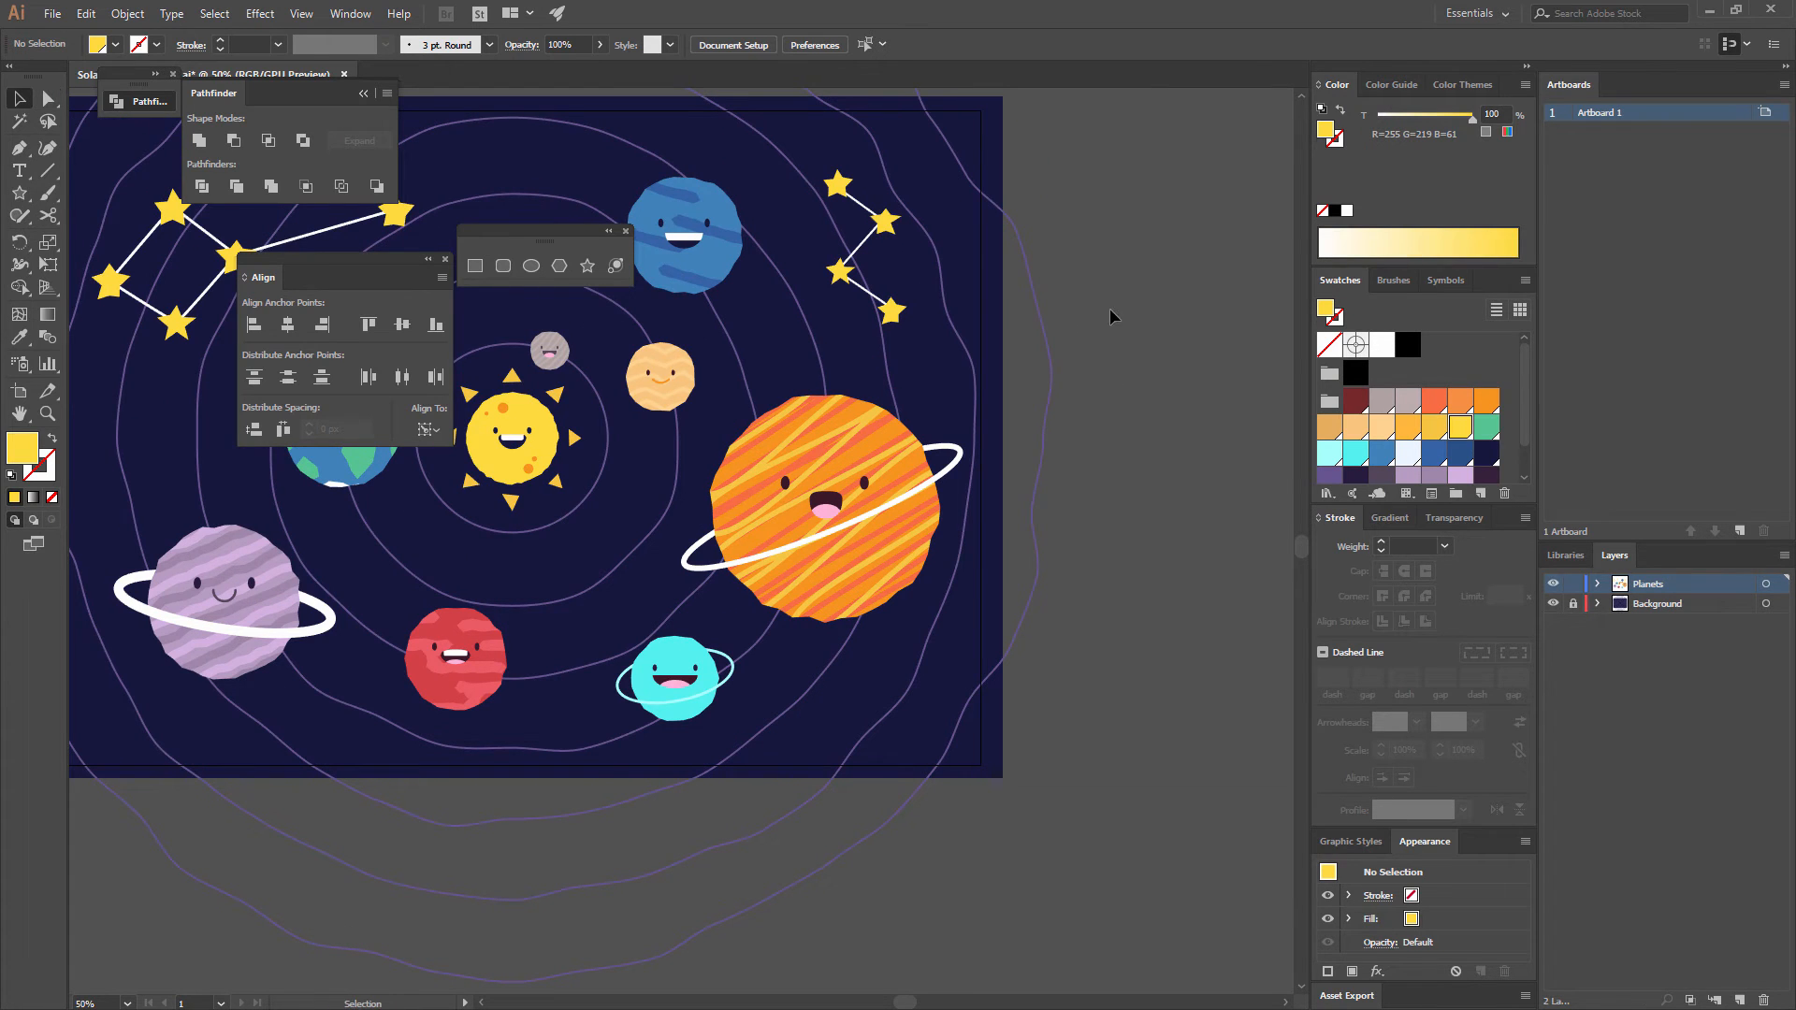
{"action": "left_click", "coordinate": [886, 222]}
{"action": "left_click_drag", "start_coordinate": [886, 224], "coordinate": [819, 518]}
- Isolate the new constellation copy and delete its two lower stars
{"action": "double_click", "coordinate": [882, 699]}
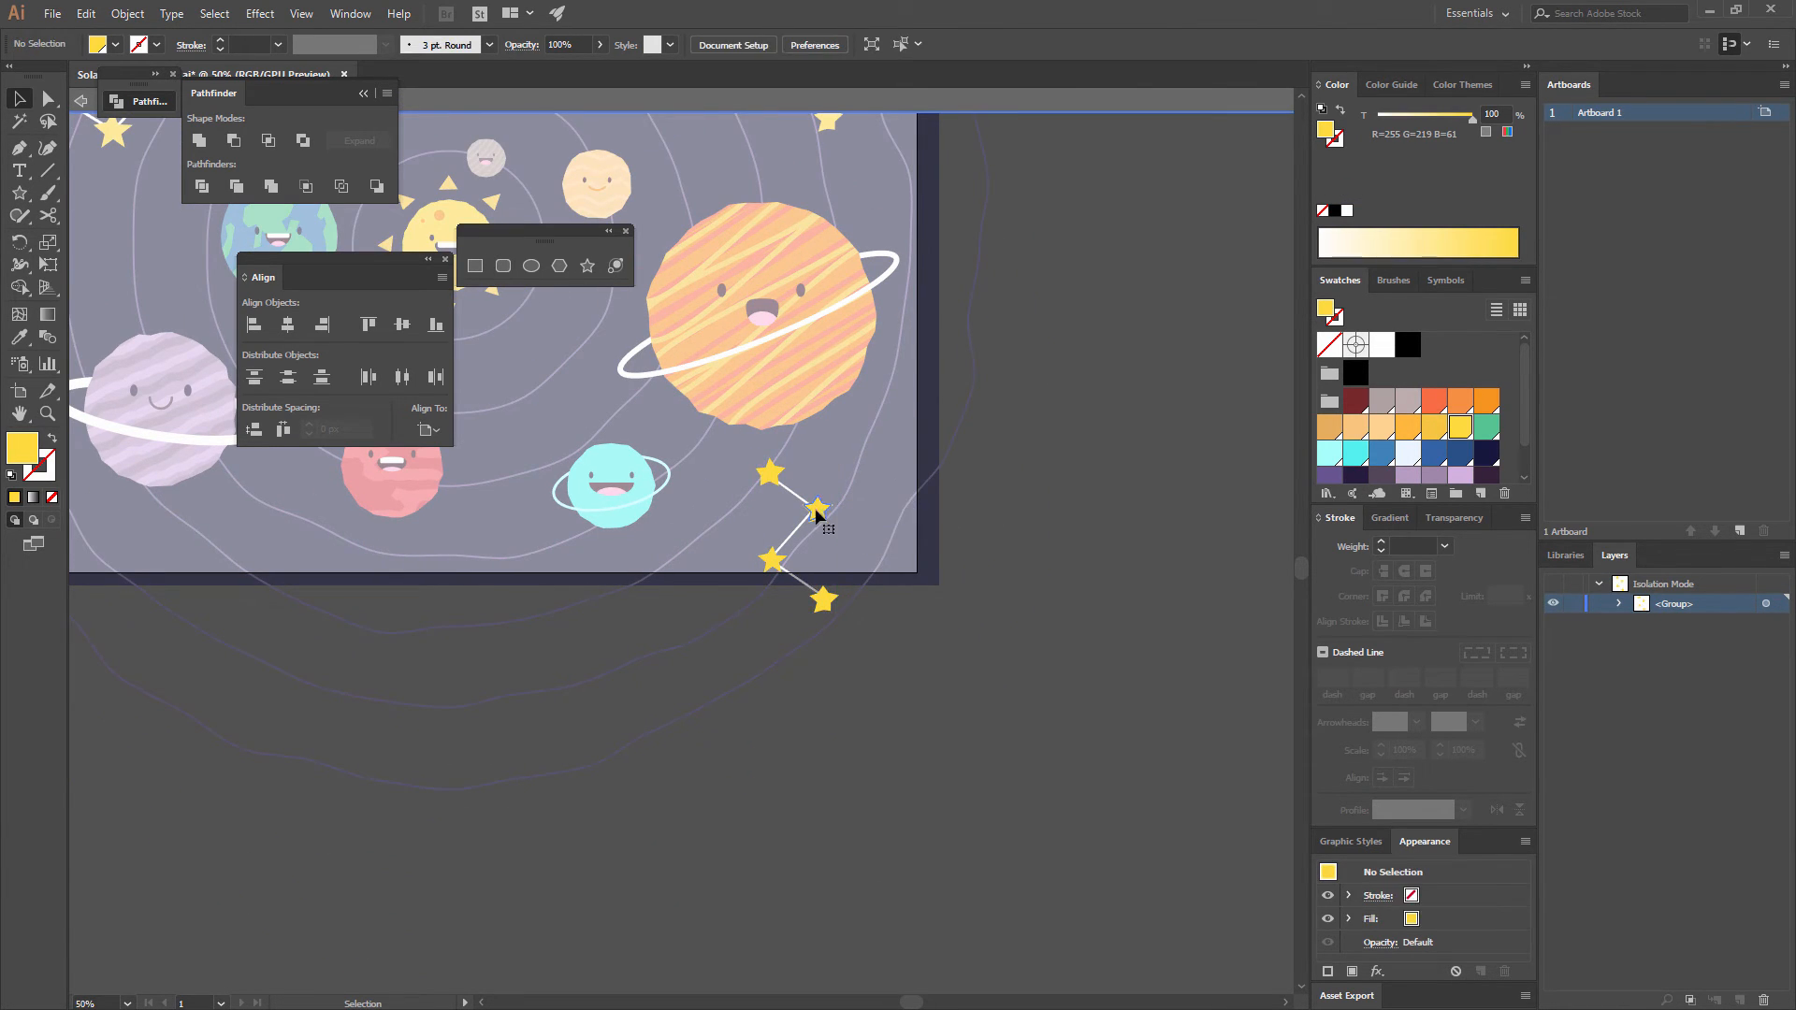
{"action": "left_click", "coordinate": [817, 514]}
{"action": "left_click", "coordinate": [774, 564]}
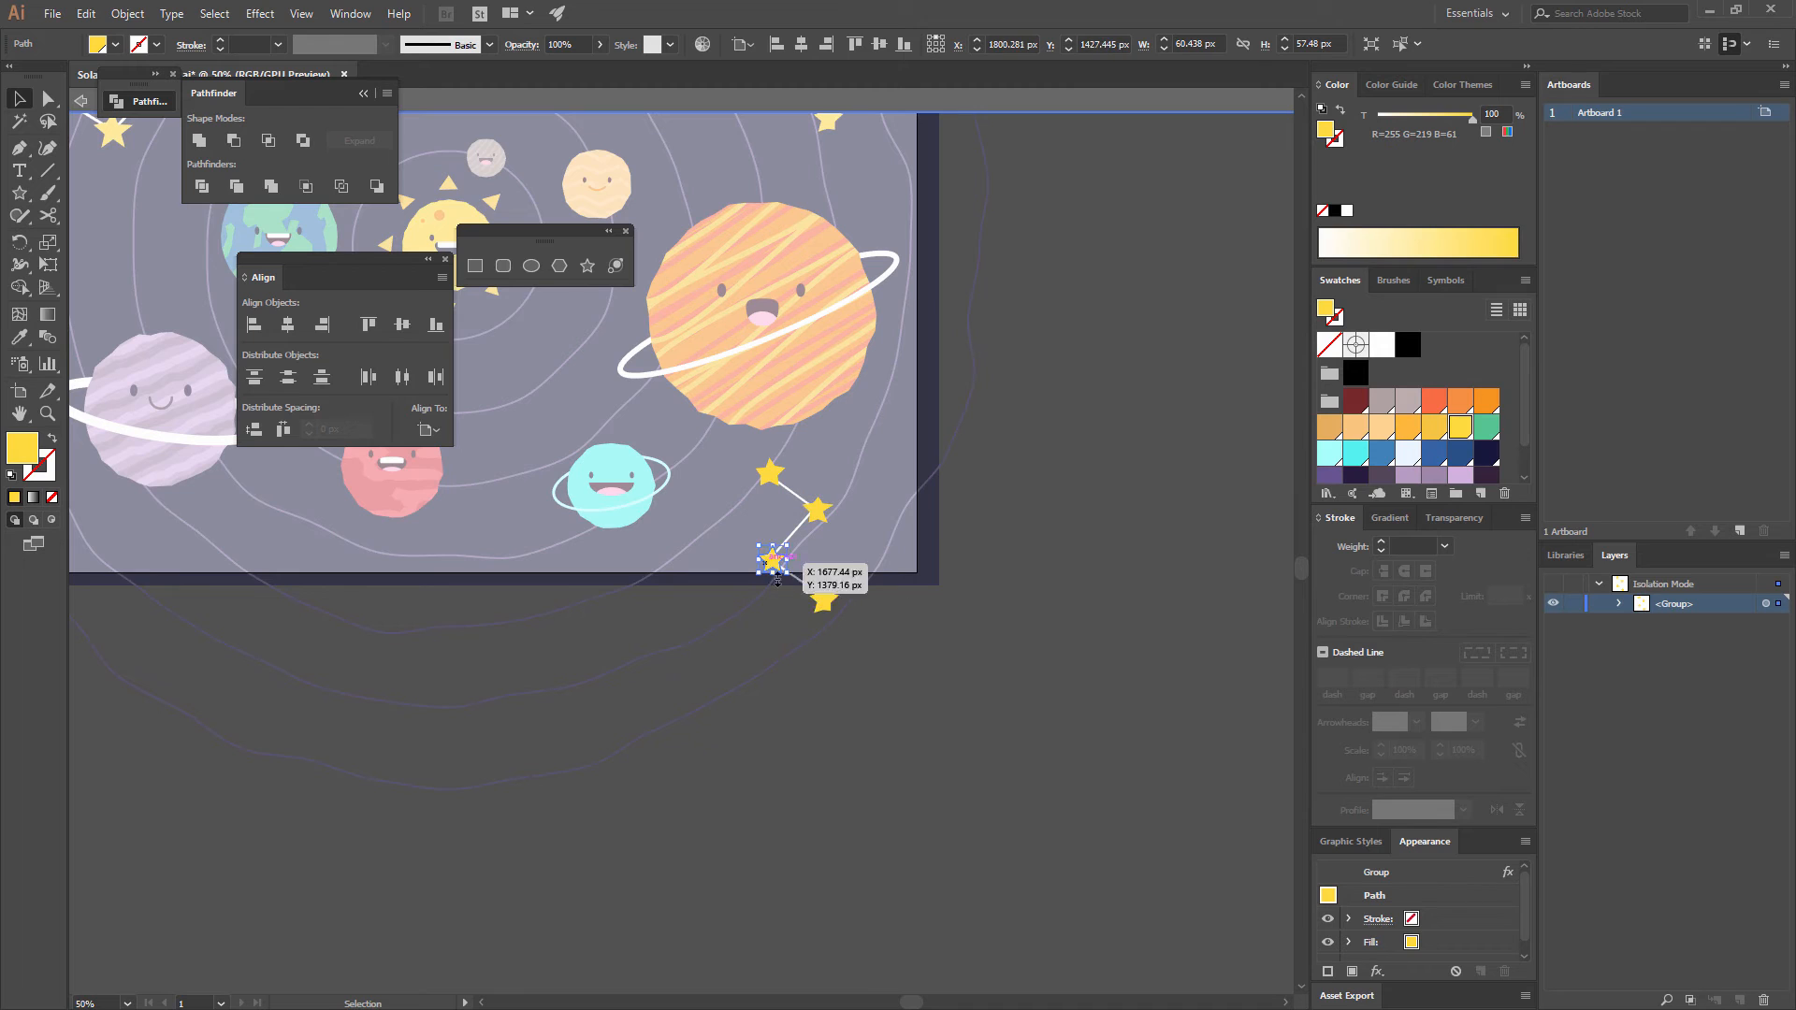
{"action": "left_click", "coordinate": [820, 612], "text": "shift"}
{"action": "key", "text": "Delete"}
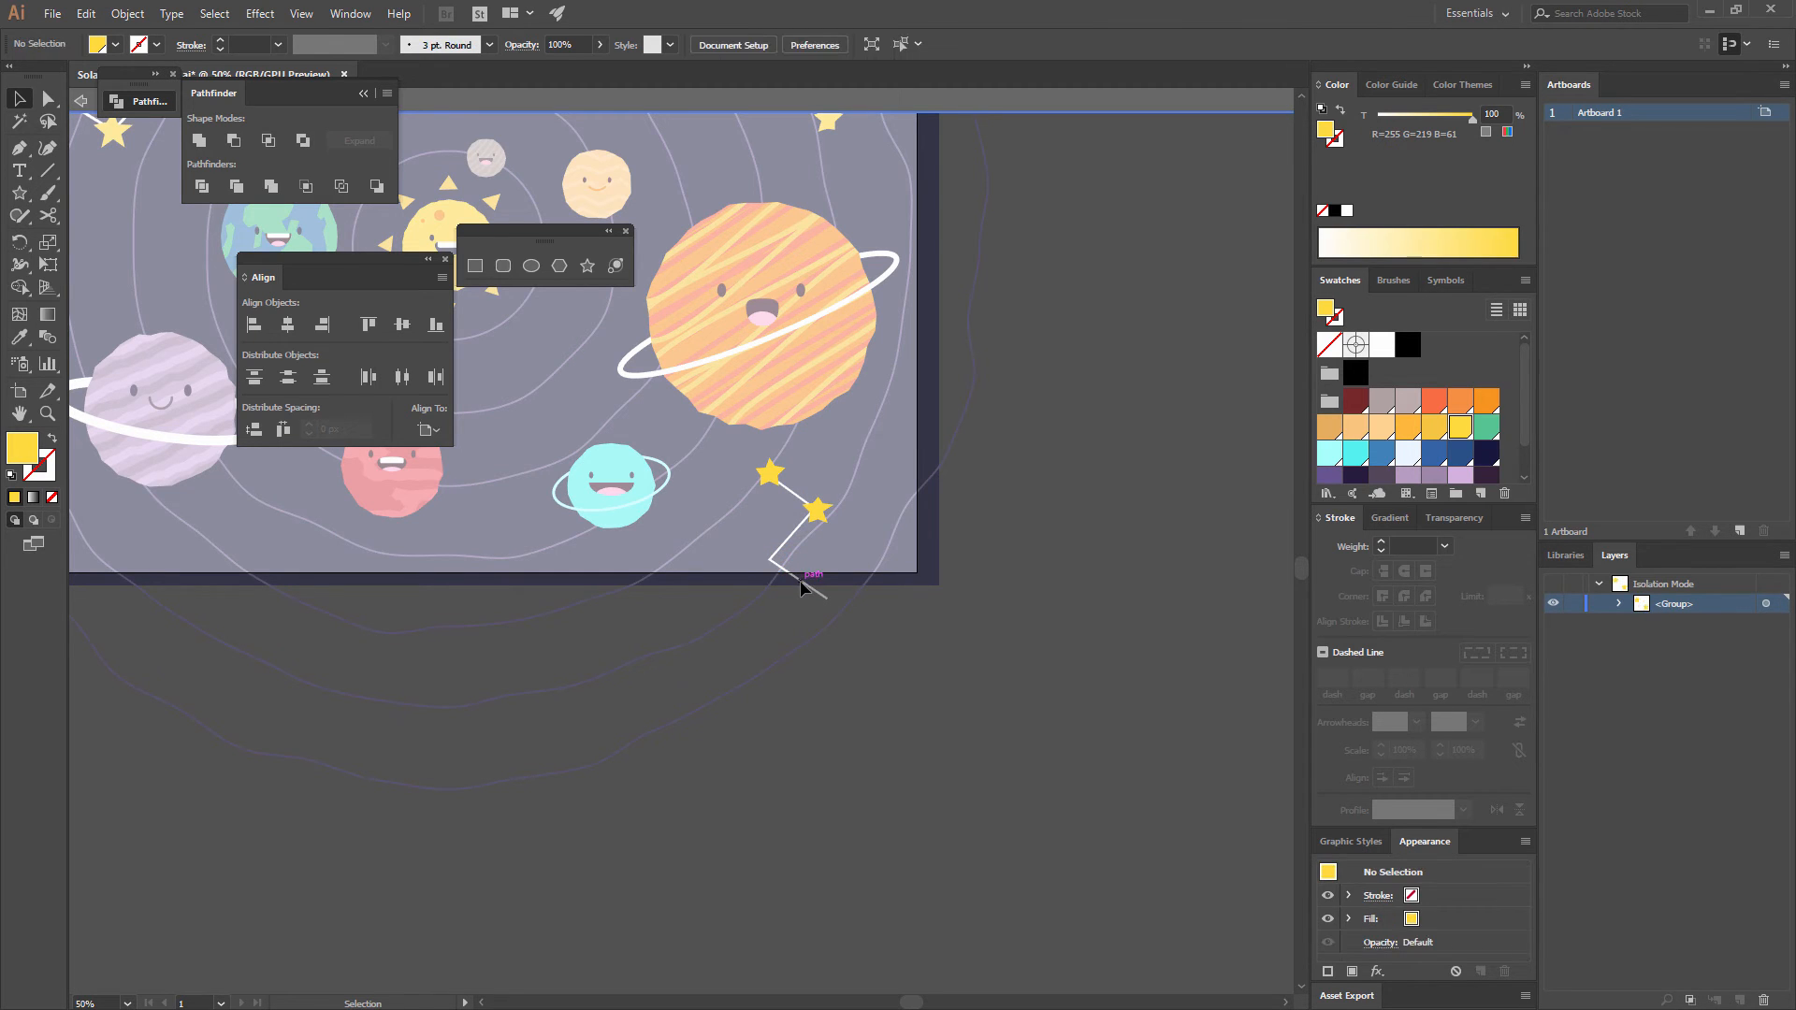
{"action": "double_click", "coordinate": [944, 529]}
- Cut the copy's zigzag line at the second star with the Scissors tool and delete the part below it, then exit isolation
{"action": "double_click", "coordinate": [802, 505]}
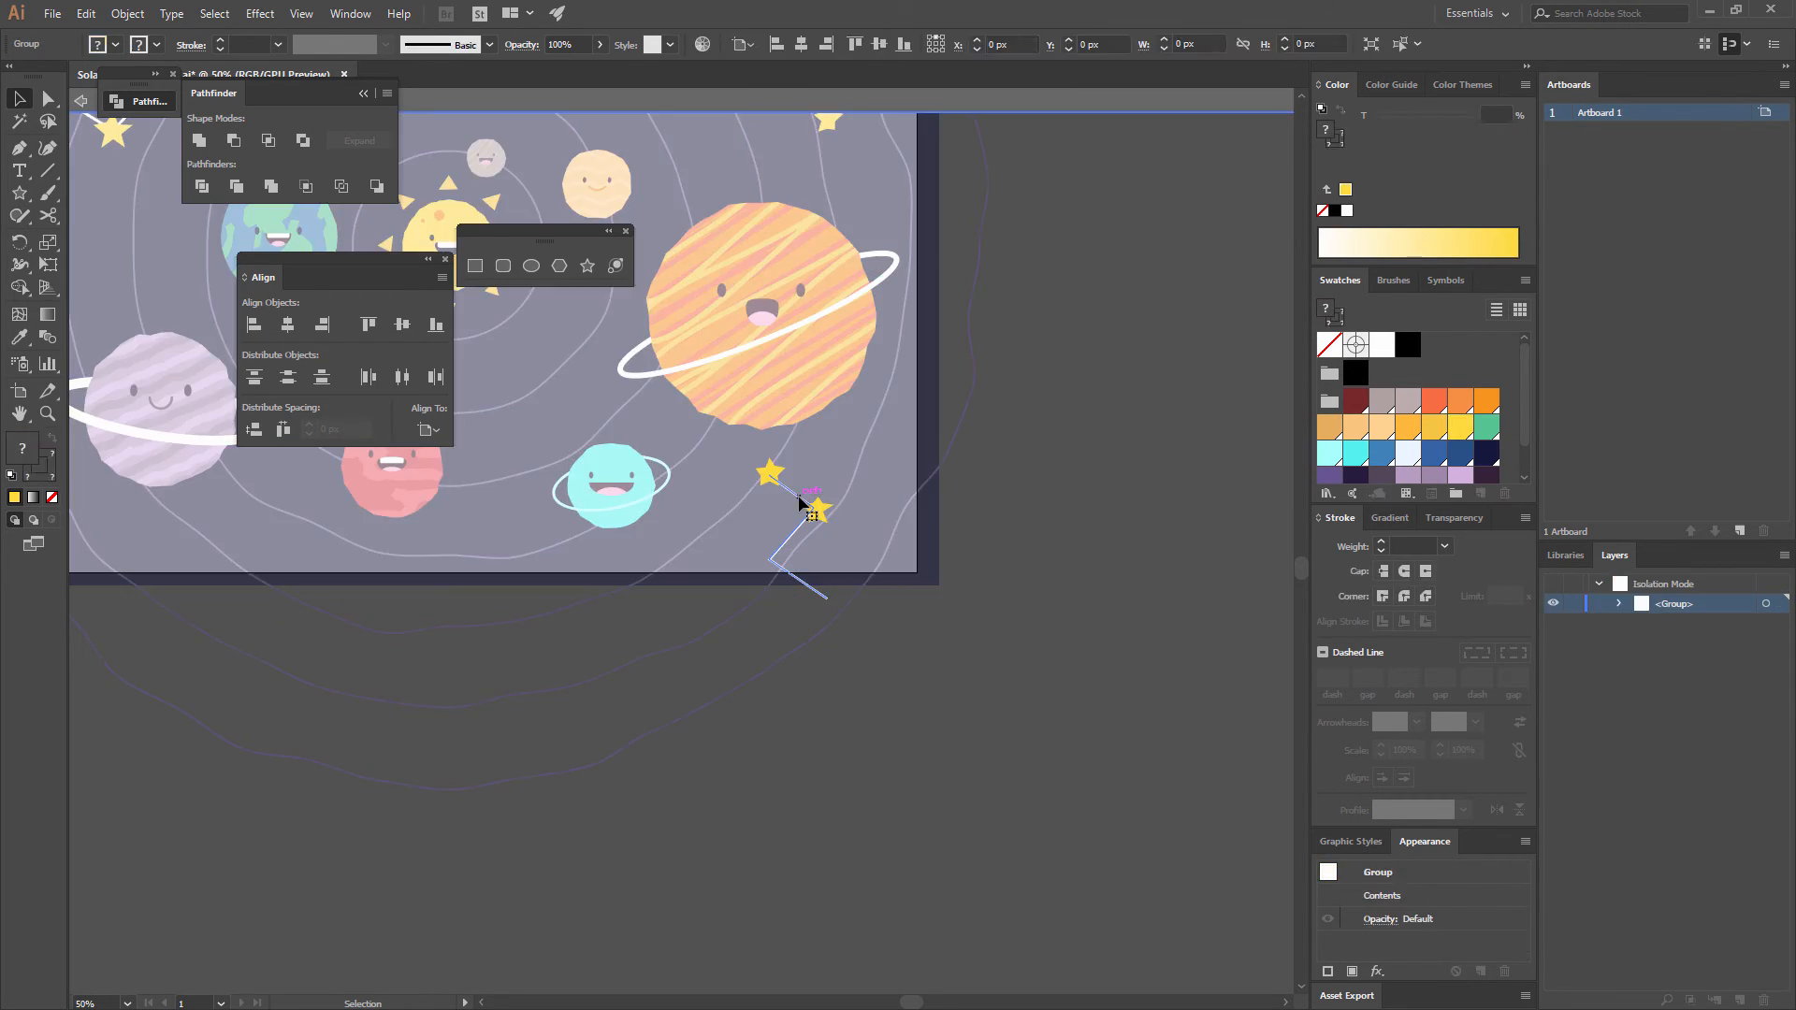
{"action": "left_click", "coordinate": [801, 505]}
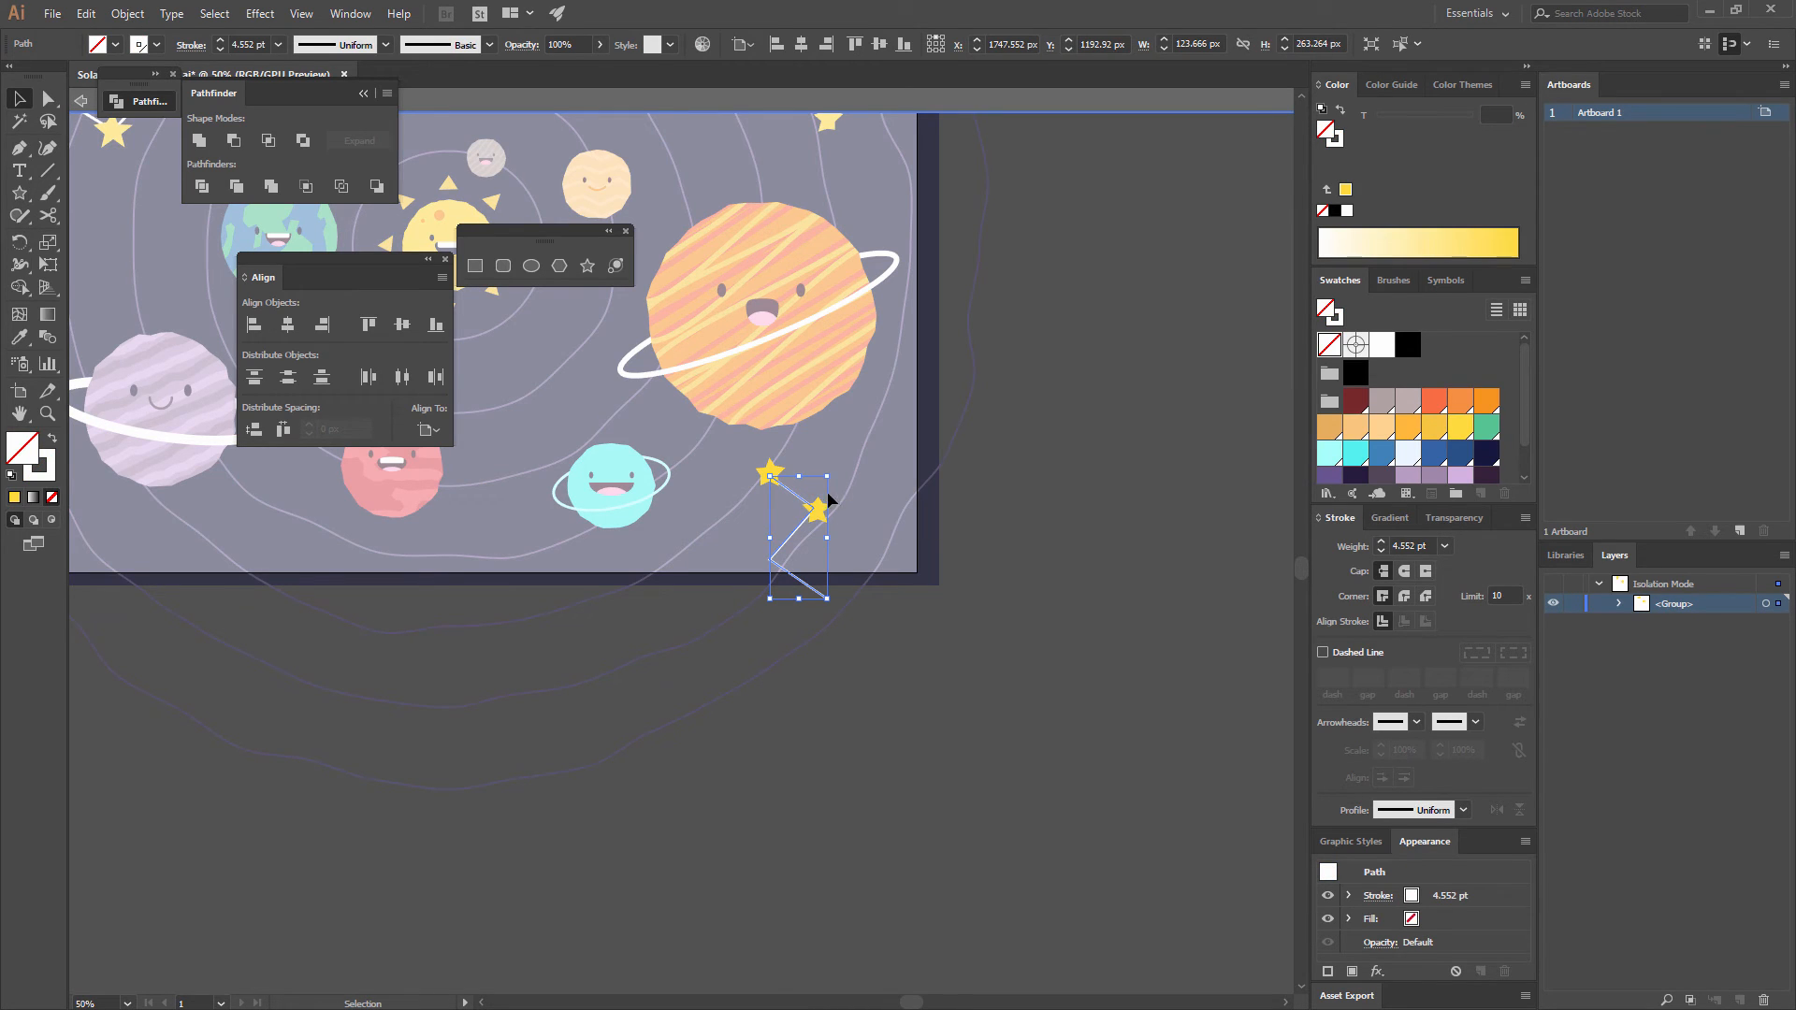
{"action": "key", "text": "c"}
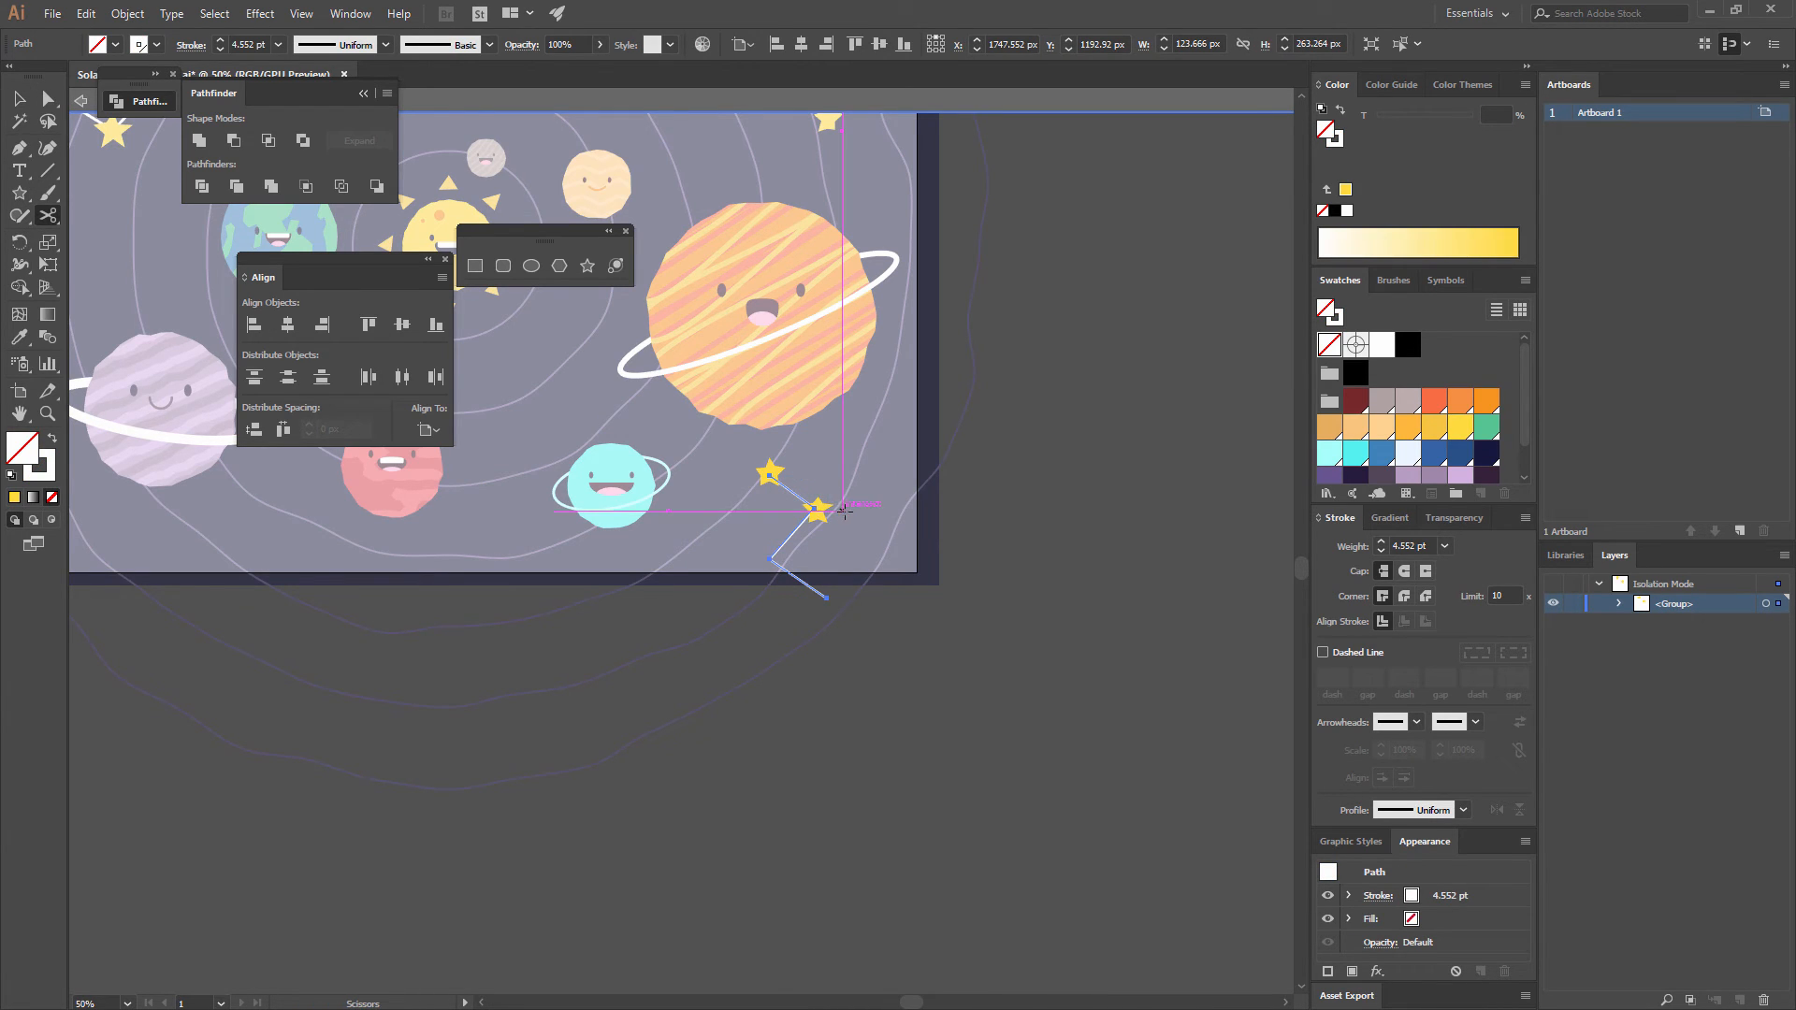
{"action": "left_click", "coordinate": [815, 508]}
{"action": "key", "text": "v"}
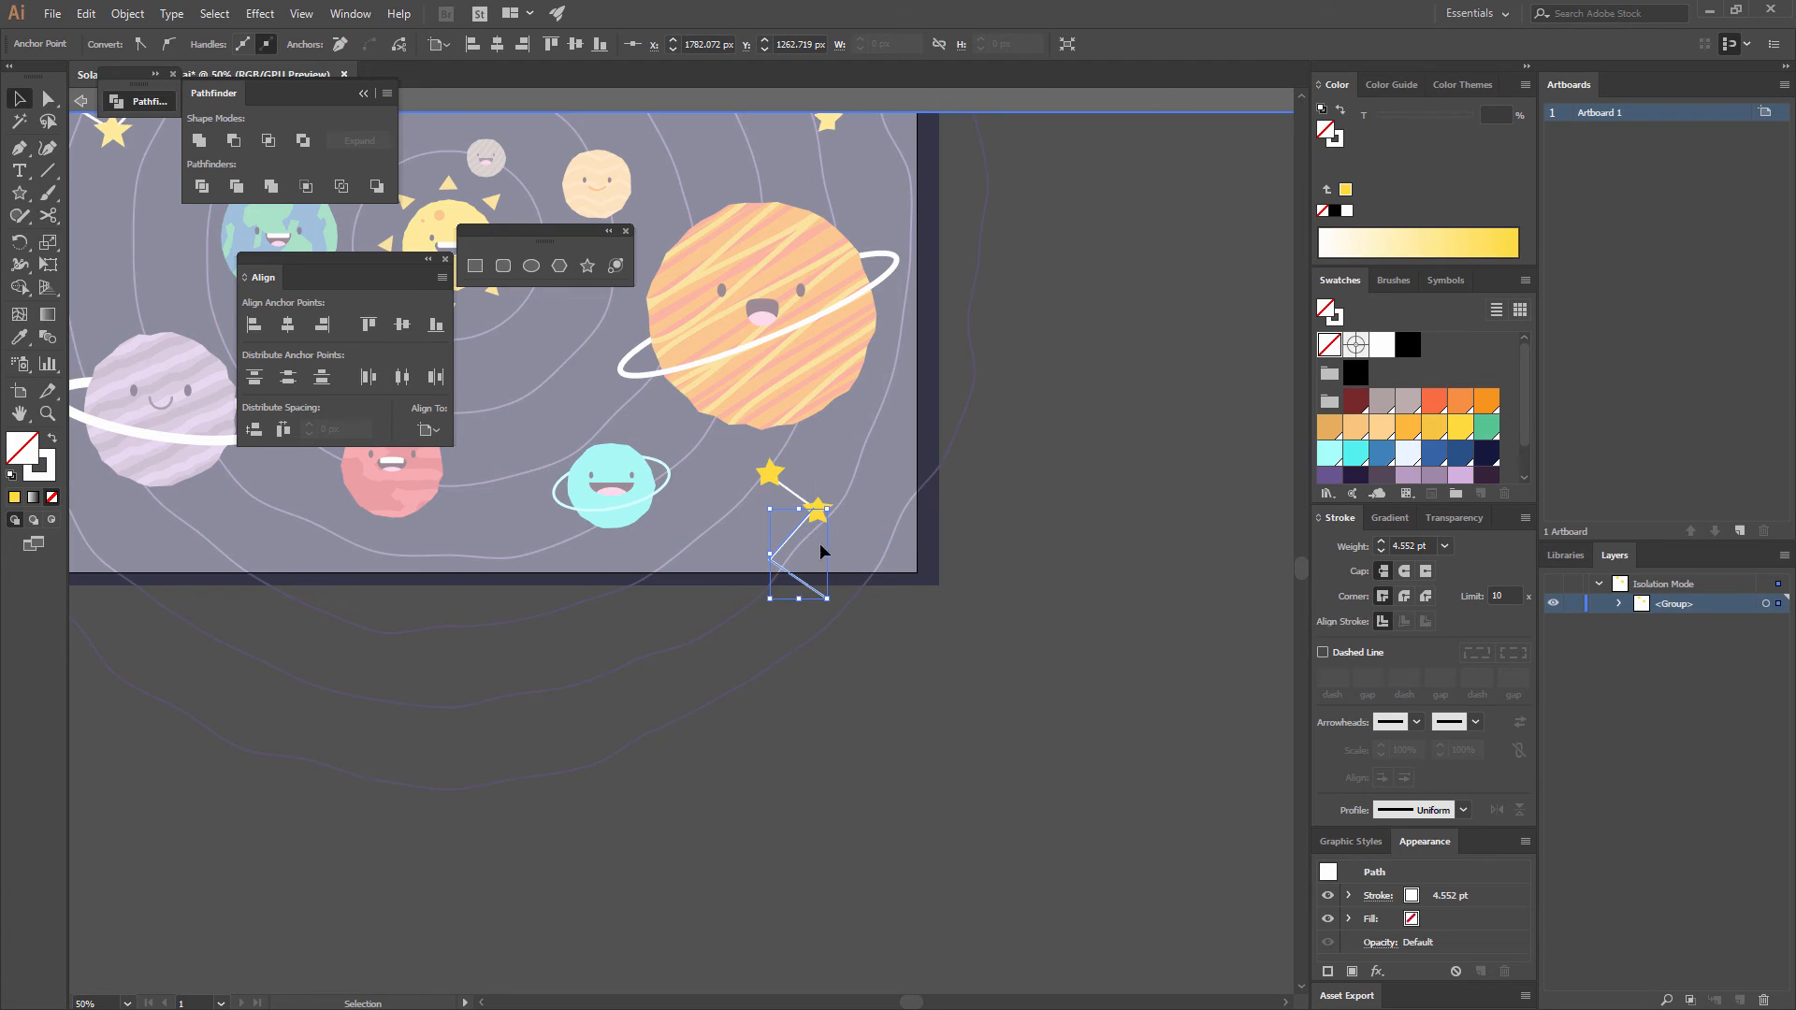
{"action": "key", "text": "Delete"}
{"action": "key", "text": "Delete"}
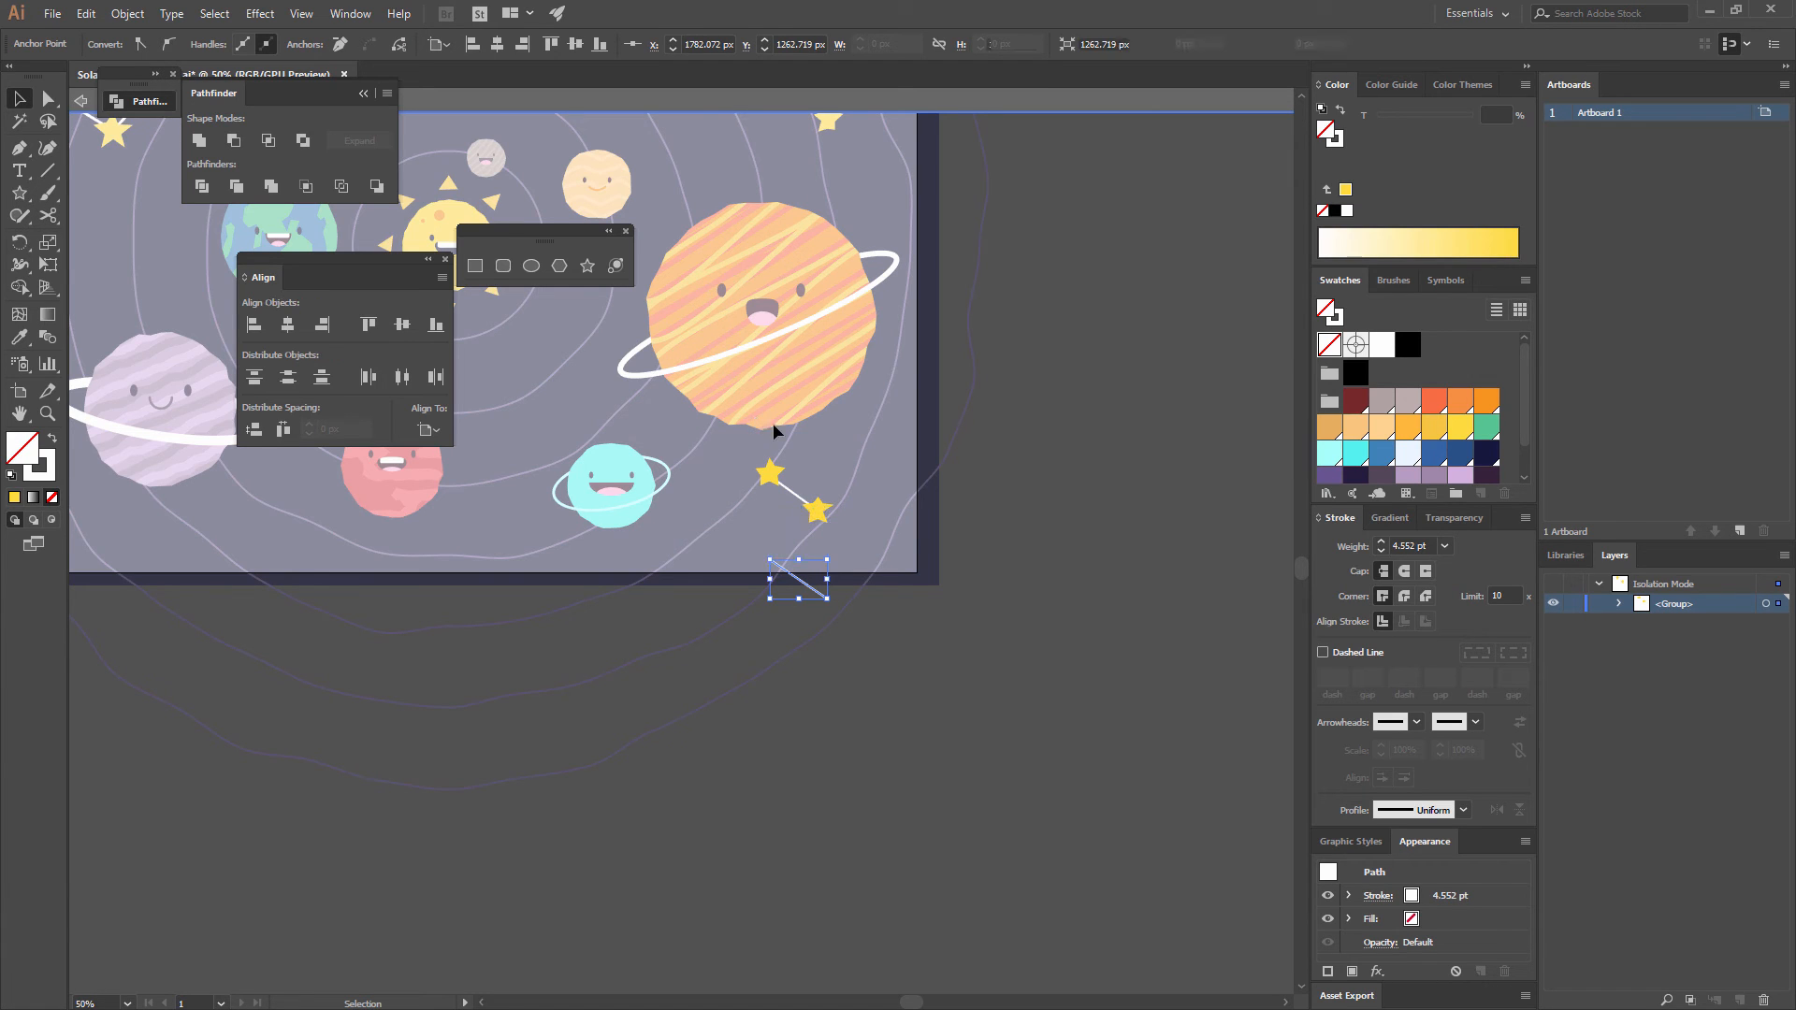
{"action": "double_click", "coordinate": [991, 530]}
- Rotate the two-star constellation so its line rises gently to the right, and nudge it slightly down beside the cyan planet
{"action": "left_click", "coordinate": [819, 512]}
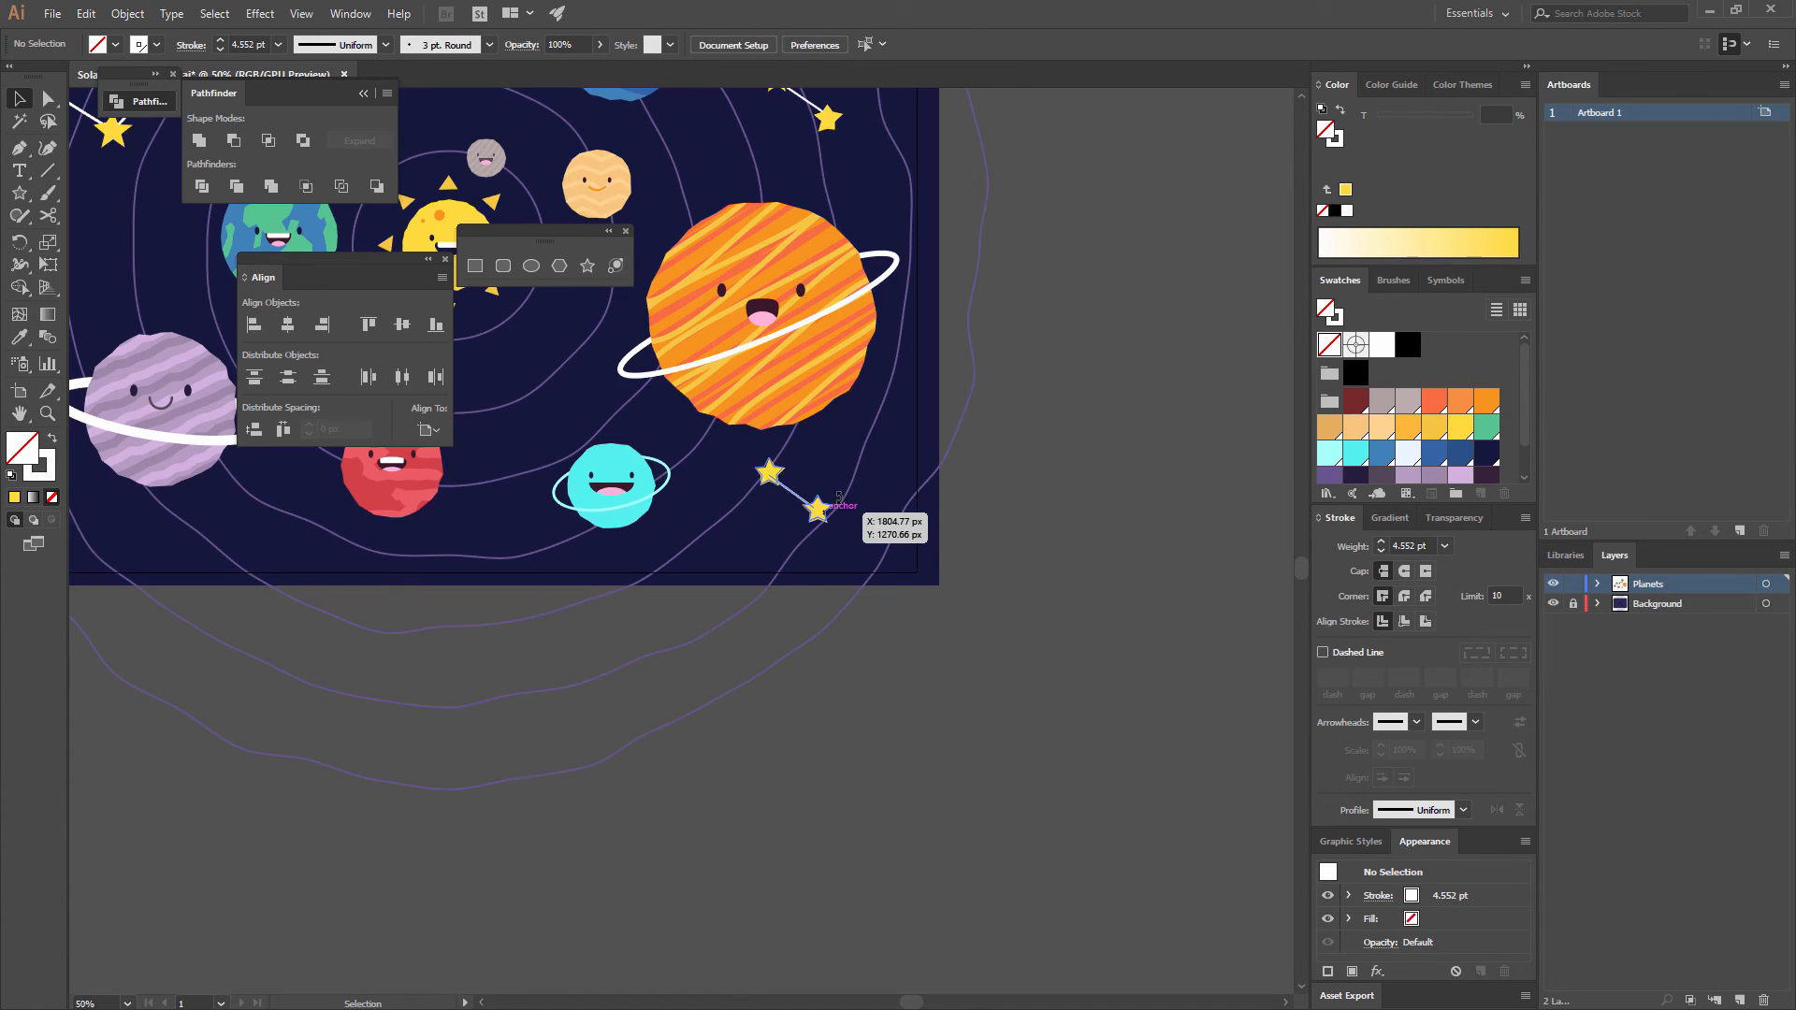
{"action": "left_click_drag", "start_coordinate": [841, 455], "coordinate": [799, 414]}
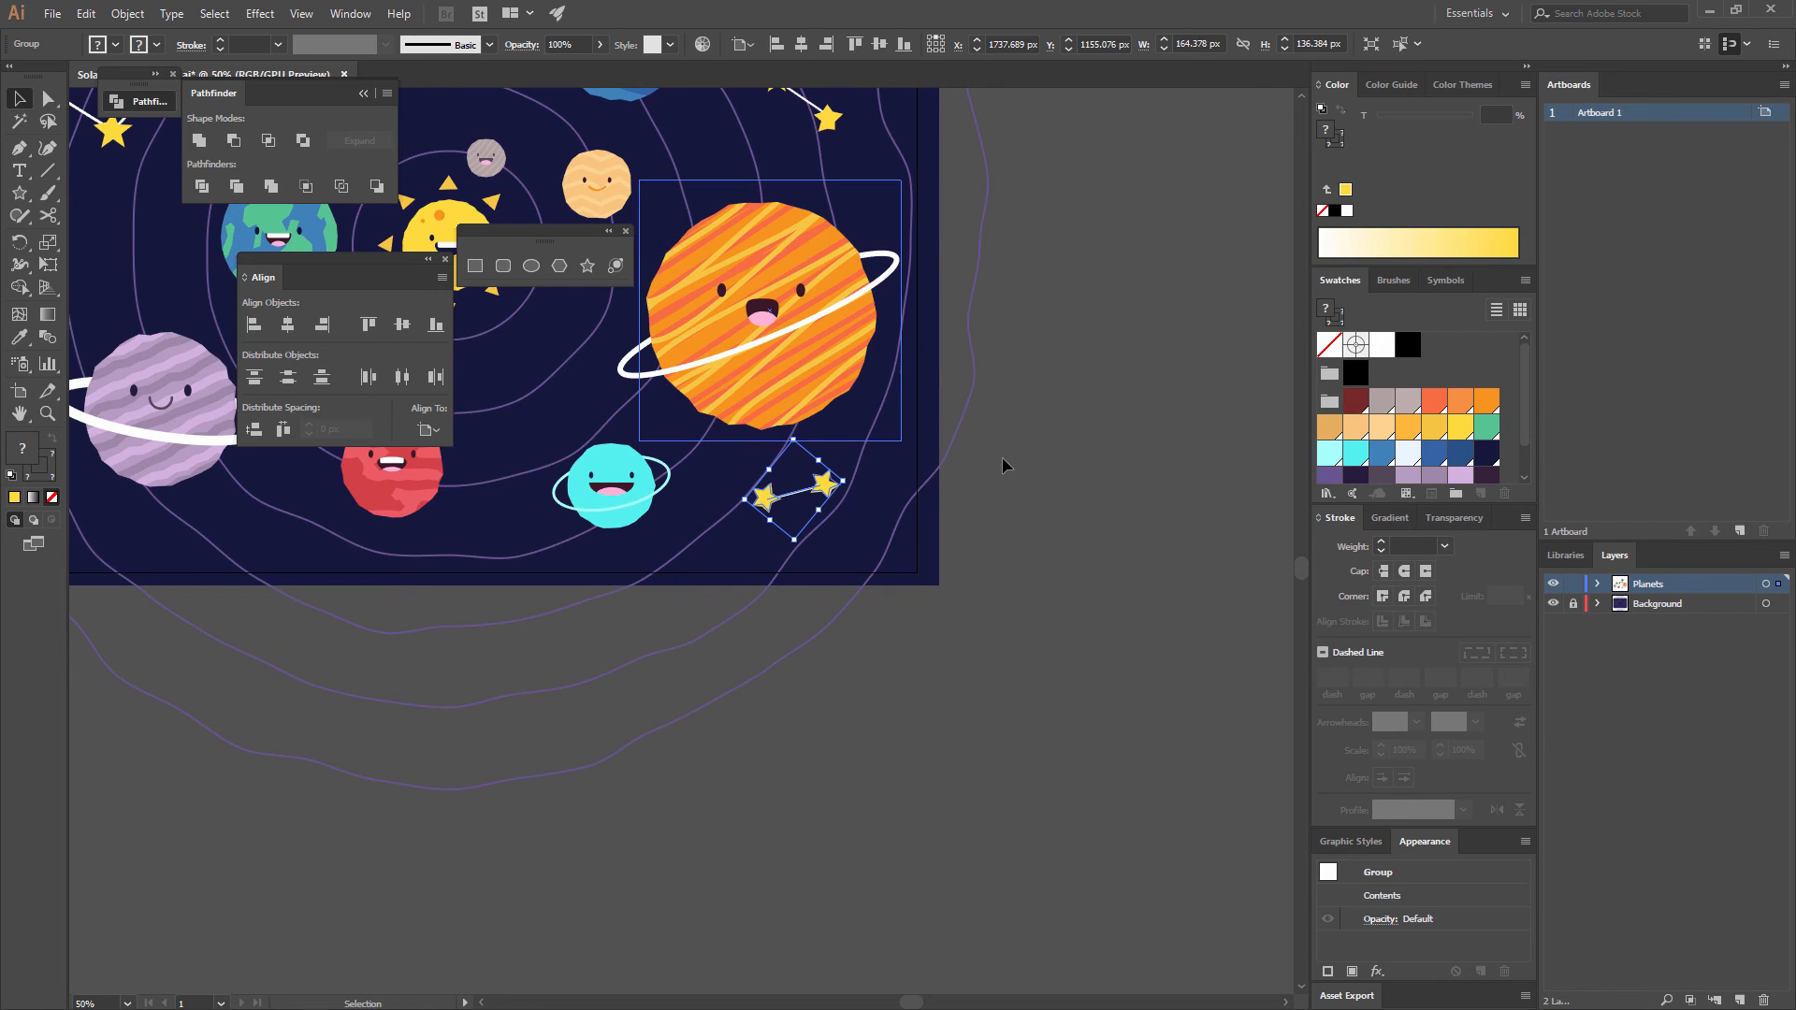
{"action": "left_click", "coordinate": [1002, 466]}
{"action": "left_click_drag", "start_coordinate": [831, 495], "coordinate": [840, 503]}
{"action": "left_click", "coordinate": [973, 438]}
- Move the large five-star constellation slightly left and down within the artboard's upper-left corner, and deselect it
{"action": "left_click_drag", "start_coordinate": [975, 439], "coordinate": [1190, 614]}
{"action": "left_click_drag", "start_coordinate": [986, 531], "coordinate": [1029, 621]}
{"action": "key", "text": "ctrl+minus"}
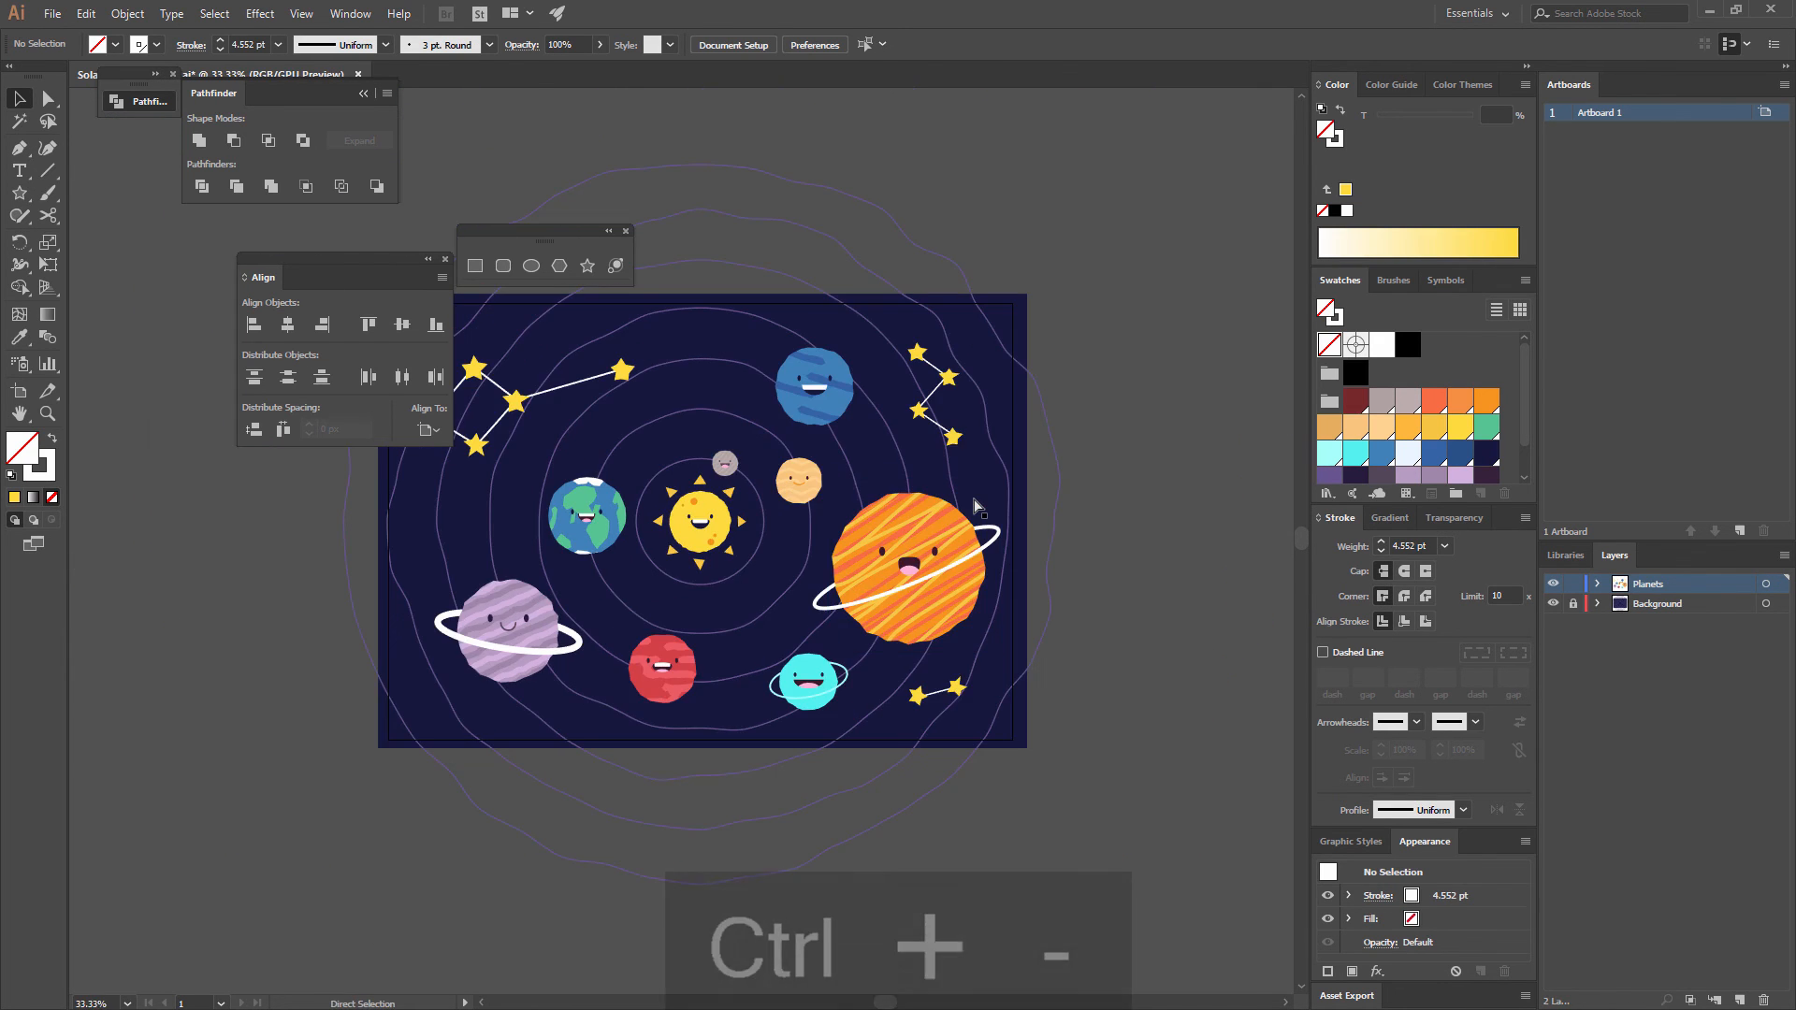
{"action": "left_click_drag", "start_coordinate": [975, 472], "coordinate": [1050, 482]}
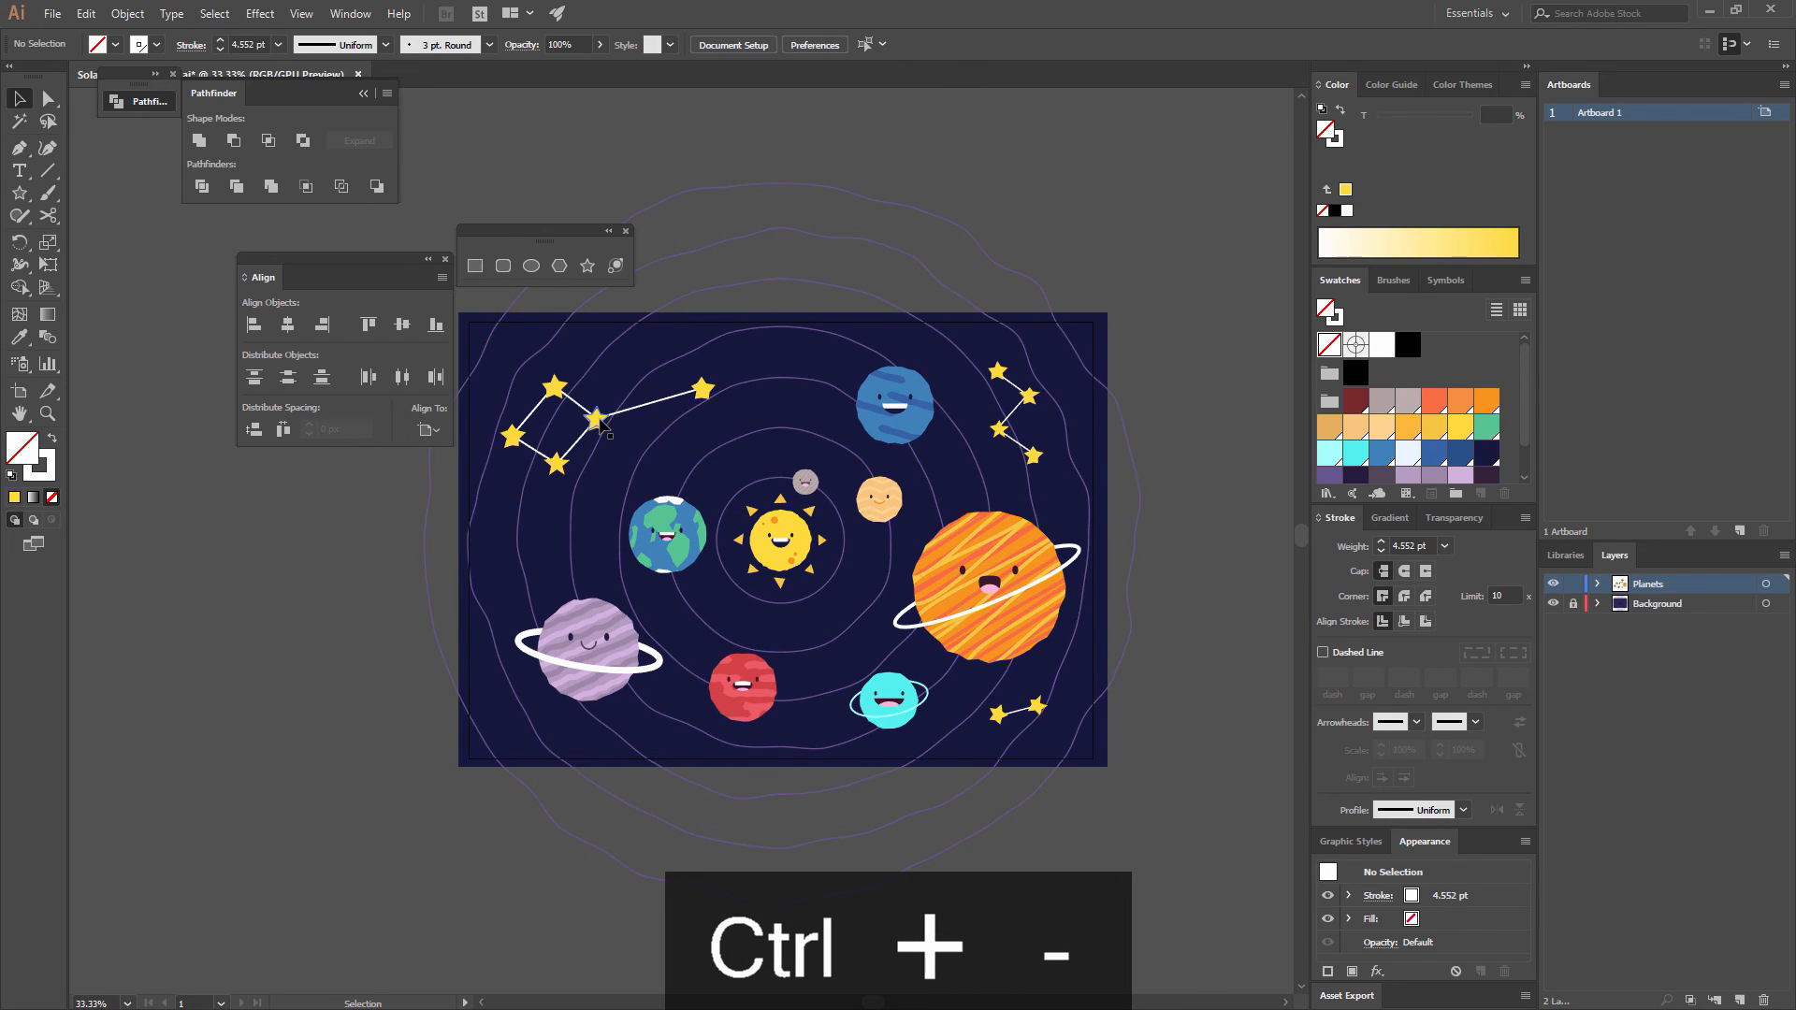
{"action": "left_click_drag", "start_coordinate": [598, 422], "coordinate": [589, 427]}
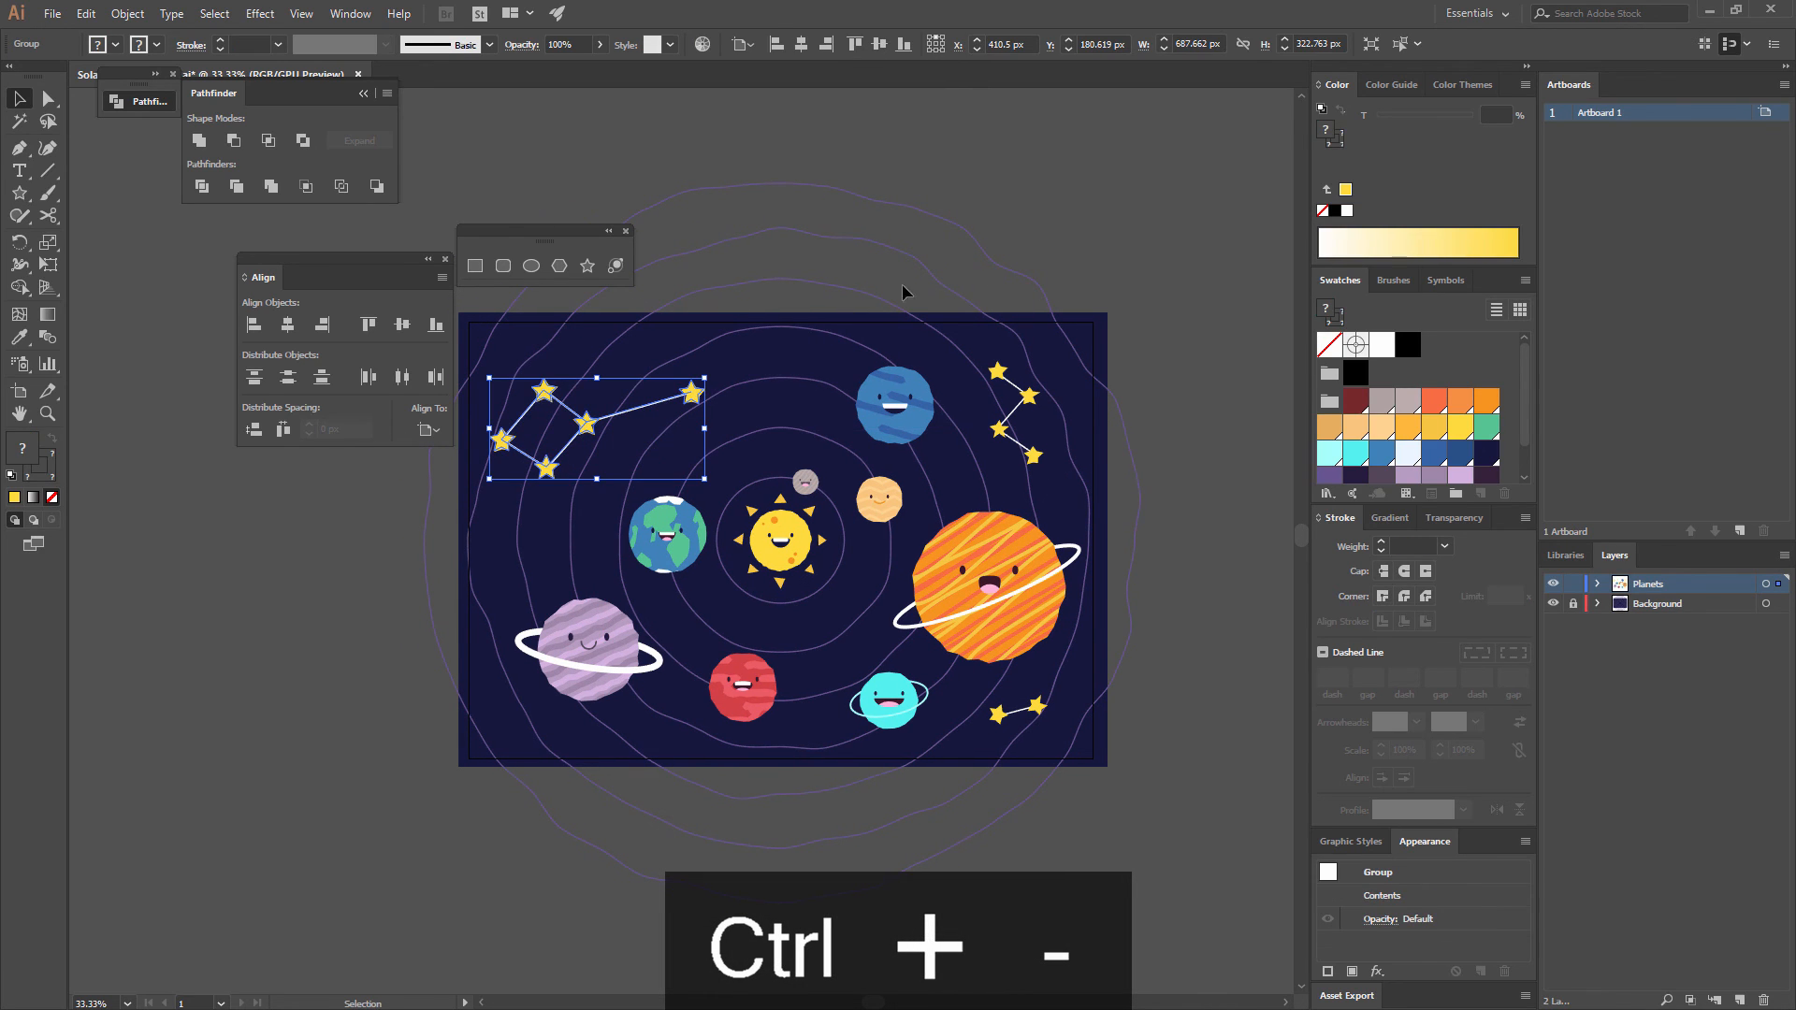
{"action": "left_click", "coordinate": [1085, 284]}
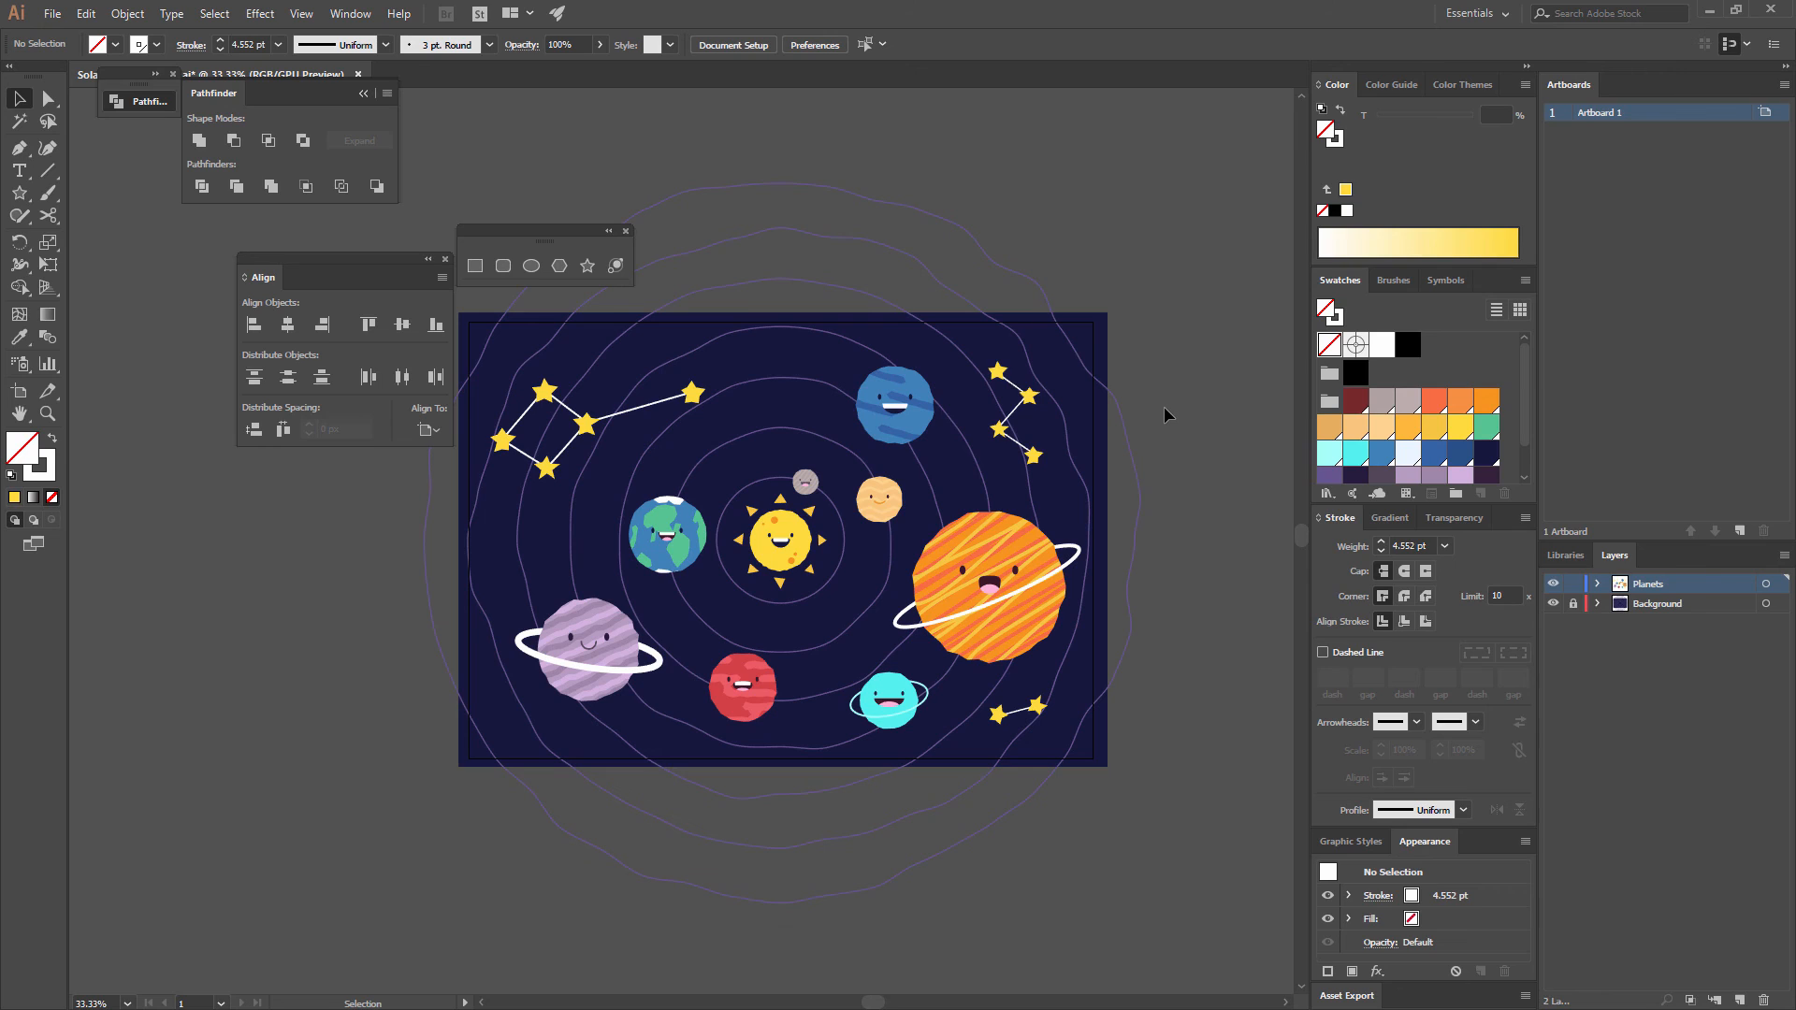